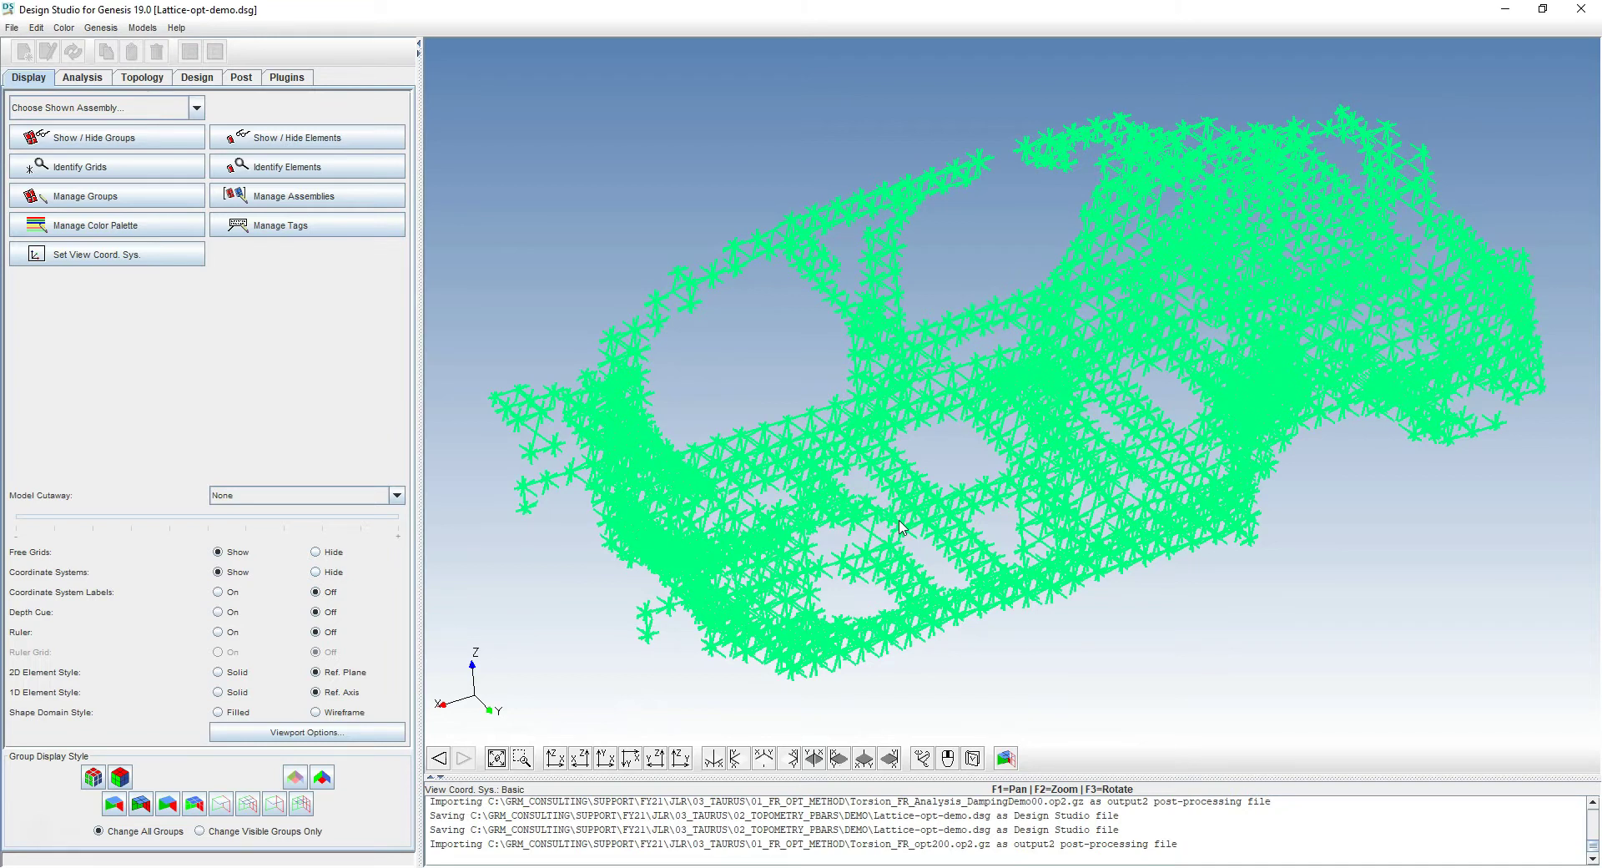
Step: Show all groups and examine the complete car body together with its voxel lattice around the windscreen and front floor
{"action": "left_click_drag", "start_coordinate": [935, 499], "coordinate": [950, 456]}
{"action": "left_click", "coordinate": [122, 135]}
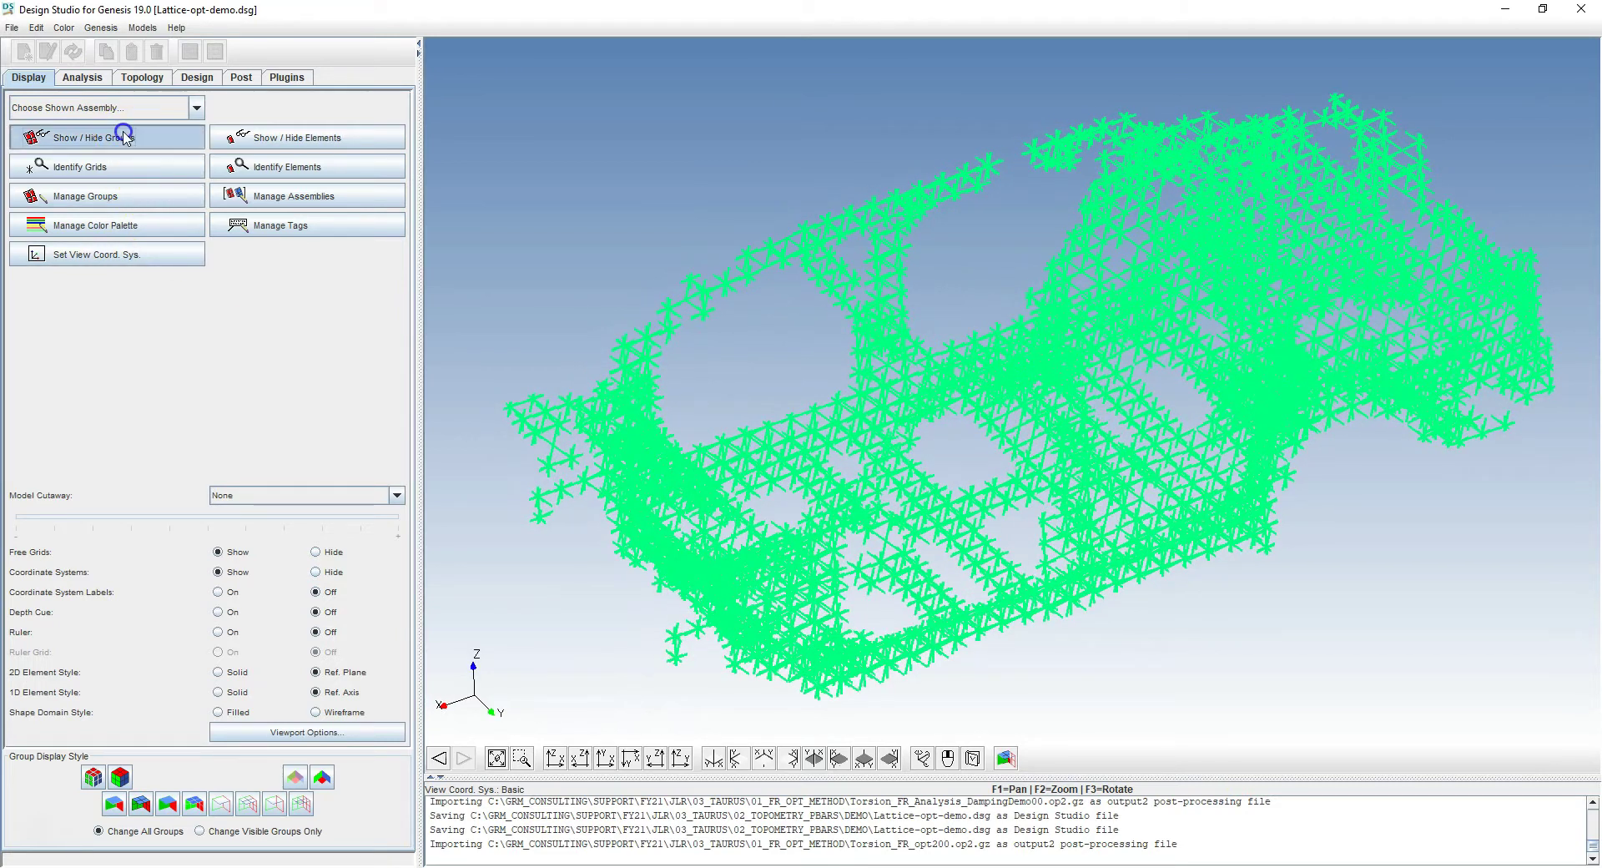
{"action": "mouse_move", "coordinate": [1003, 497]}
{"action": "right_mouse_down"}
{"action": "mouse_move", "coordinate": [1017, 460]}
{"action": "mouse_move", "coordinate": [1012, 479]}
{"action": "right_mouse_up"}
{"action": "left_click", "coordinate": [166, 712]}
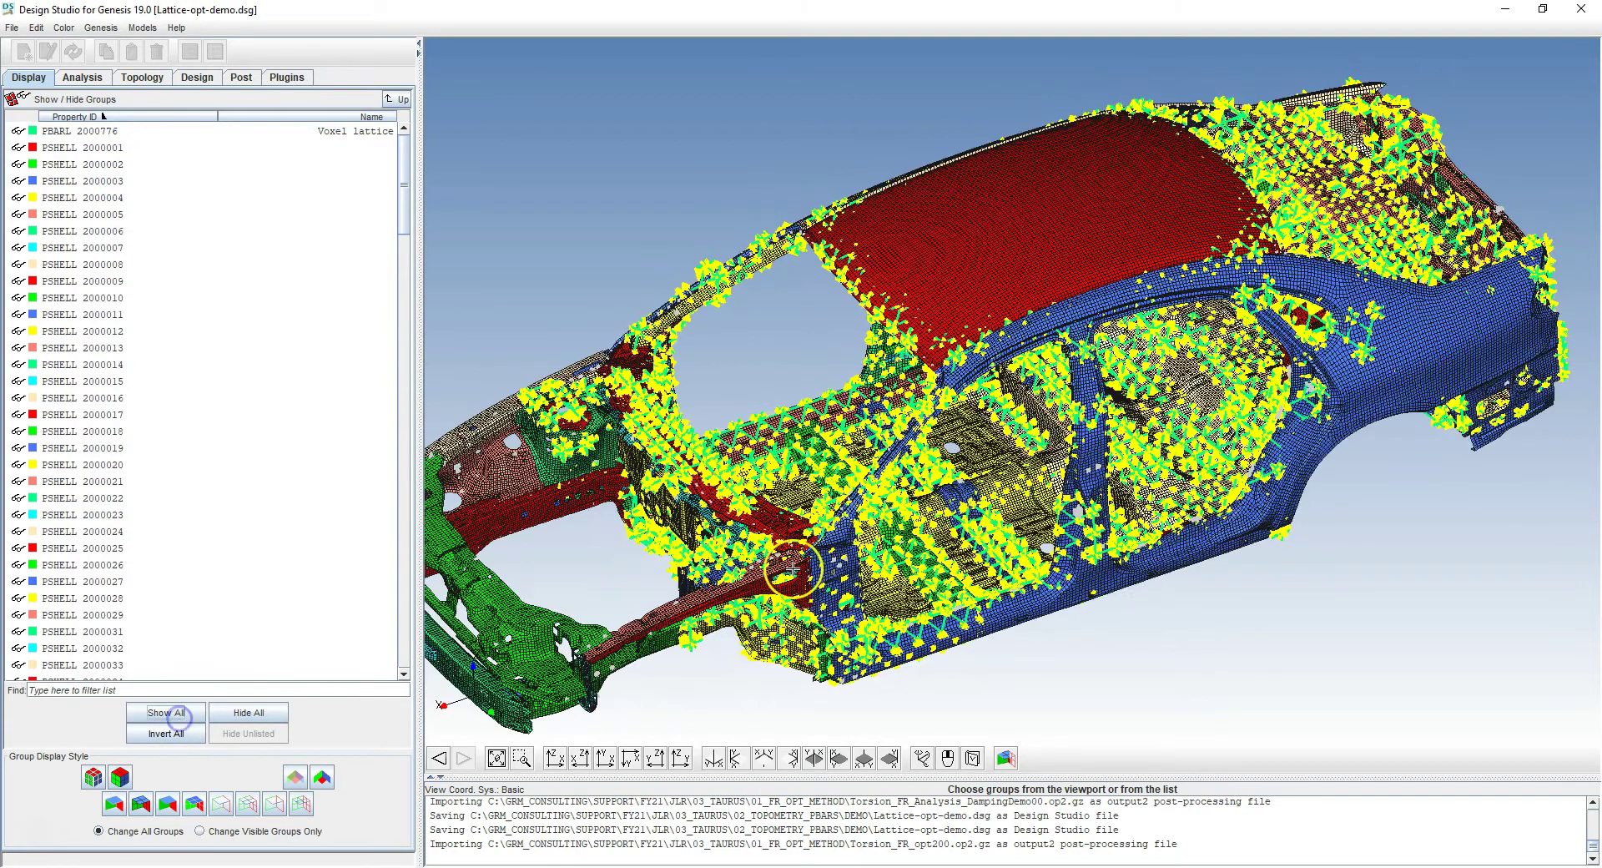
{"action": "right_click_drag", "start_coordinate": [921, 503], "coordinate": [952, 502]}
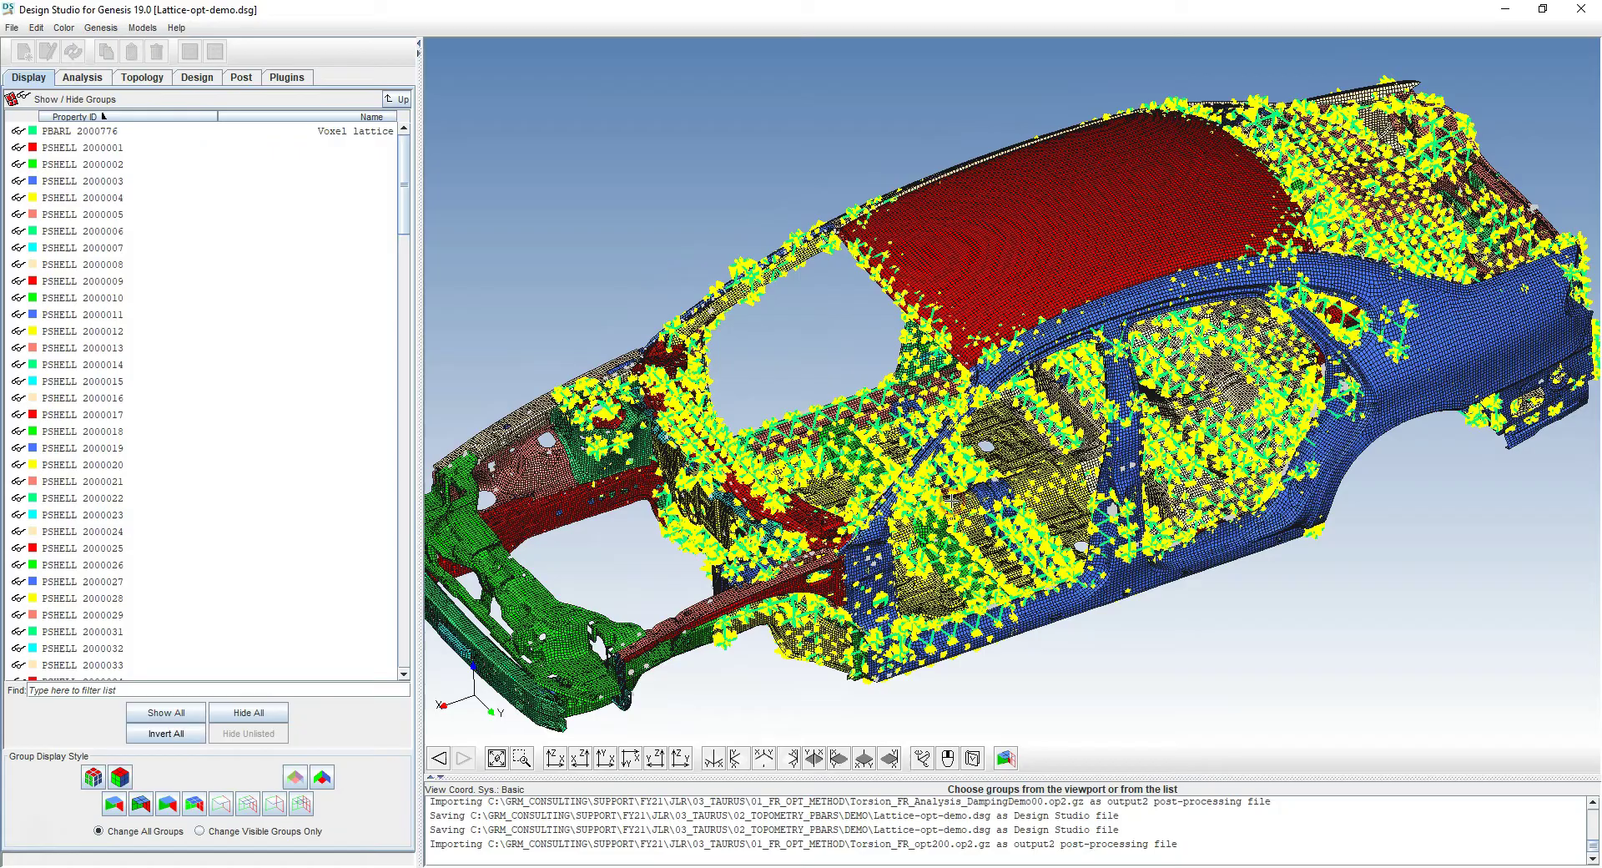
{"action": "scroll", "coordinate": [951, 502], "scroll_direction": "down", "scroll_amount": 1}
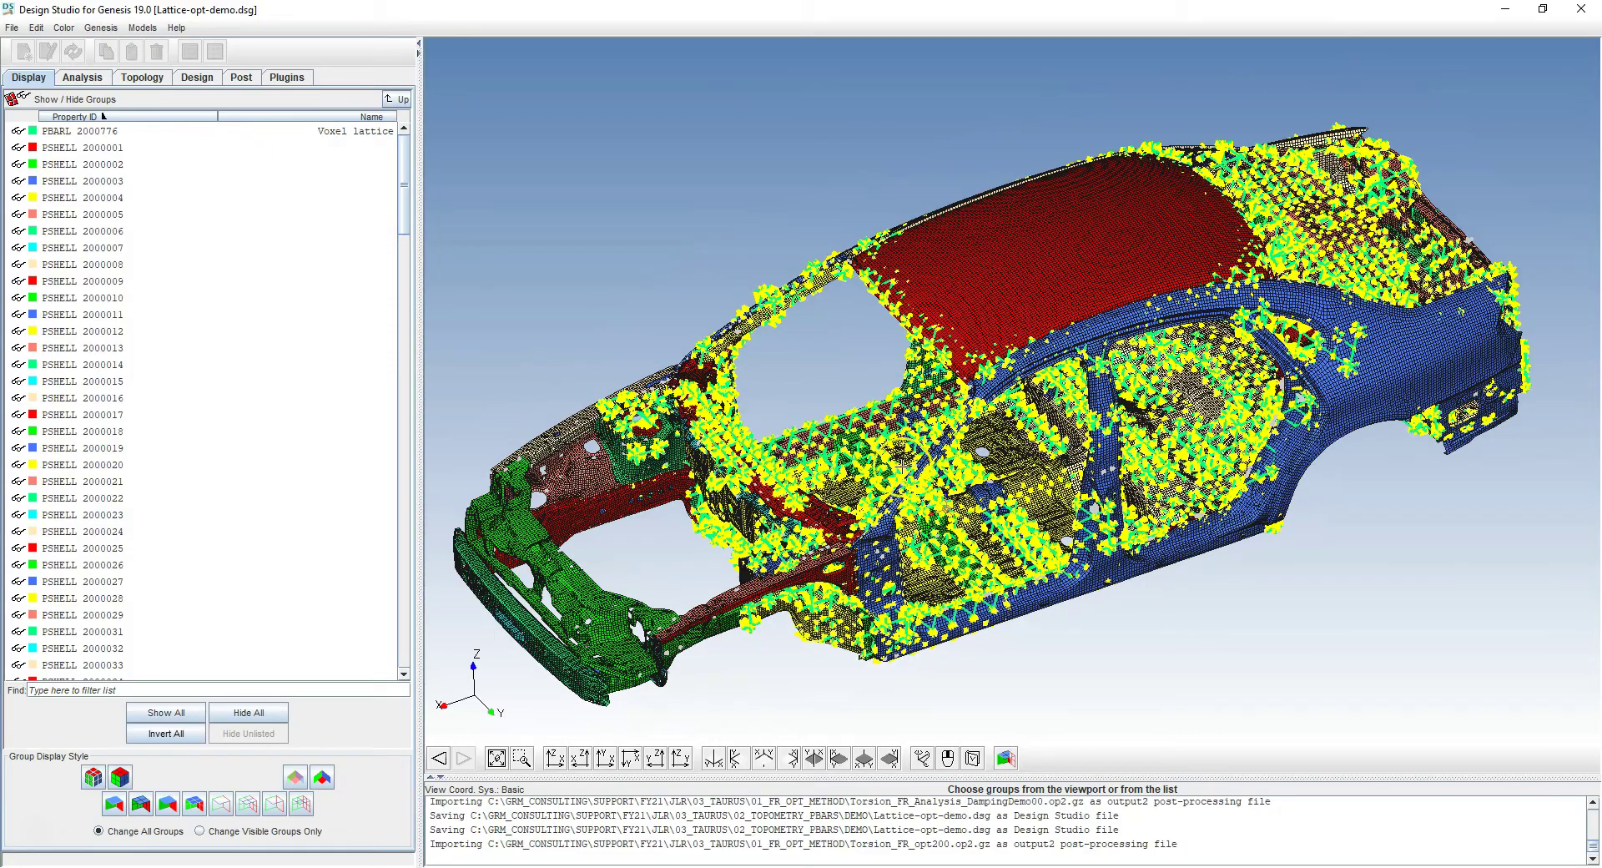
{"action": "scroll", "coordinate": [800, 460], "scroll_direction": "up", "scroll_amount": 4}
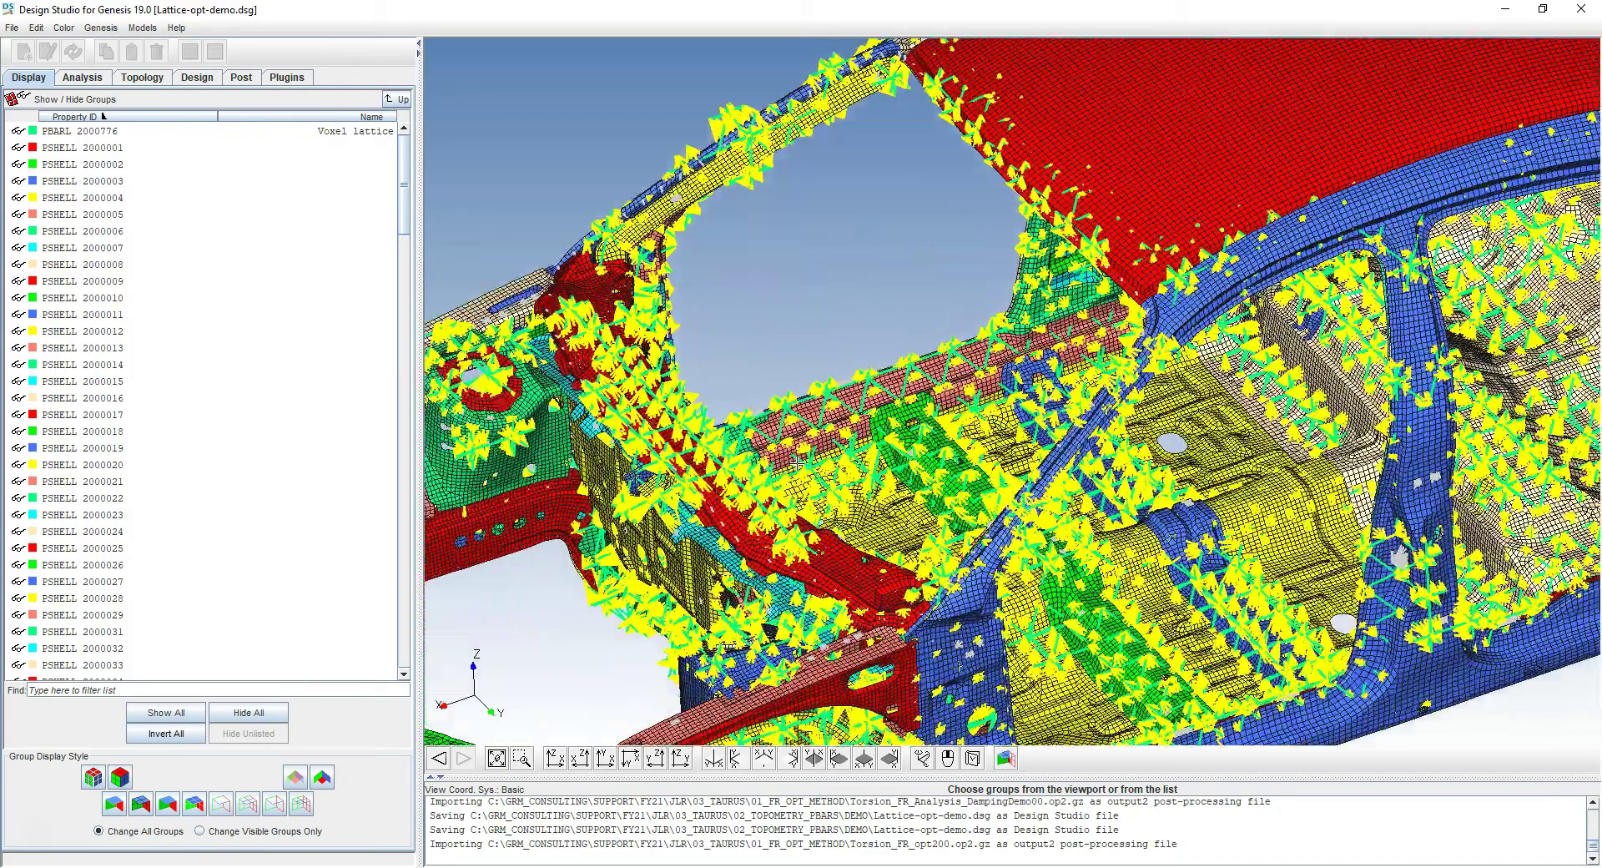
{"action": "left_click_drag", "start_coordinate": [796, 489], "coordinate": [798, 479]}
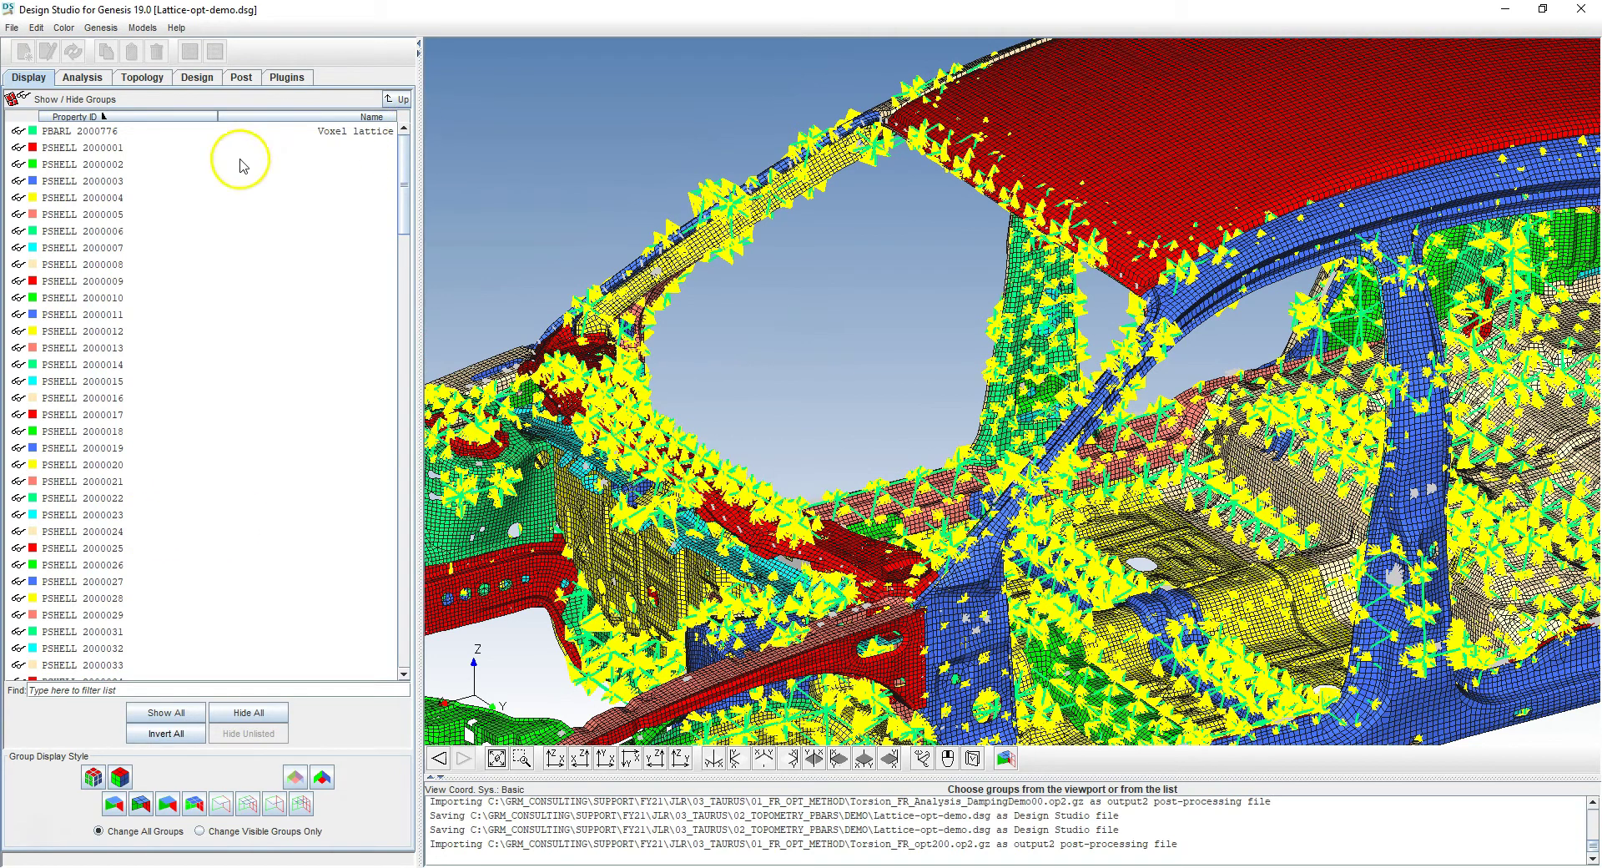
Step: Isolate the Voxel lattice group (PBARL 2000776) by hiding it and inverting the visibility of all groups
{"action": "left_click", "coordinate": [105, 132]}
{"action": "left_click", "coordinate": [105, 131]}
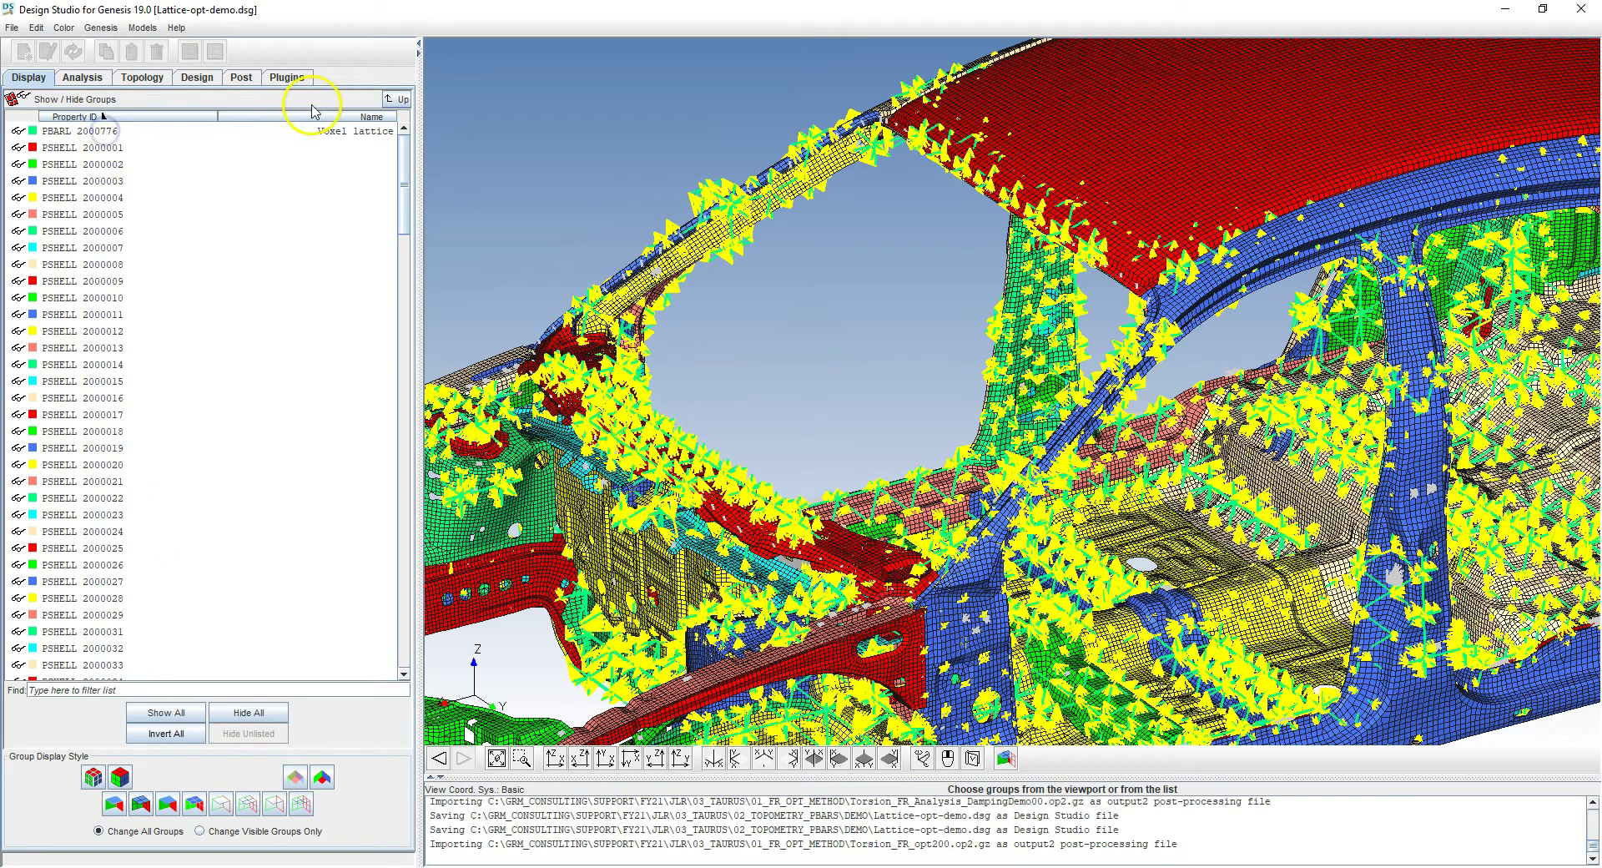
{"action": "left_click", "coordinate": [166, 733]}
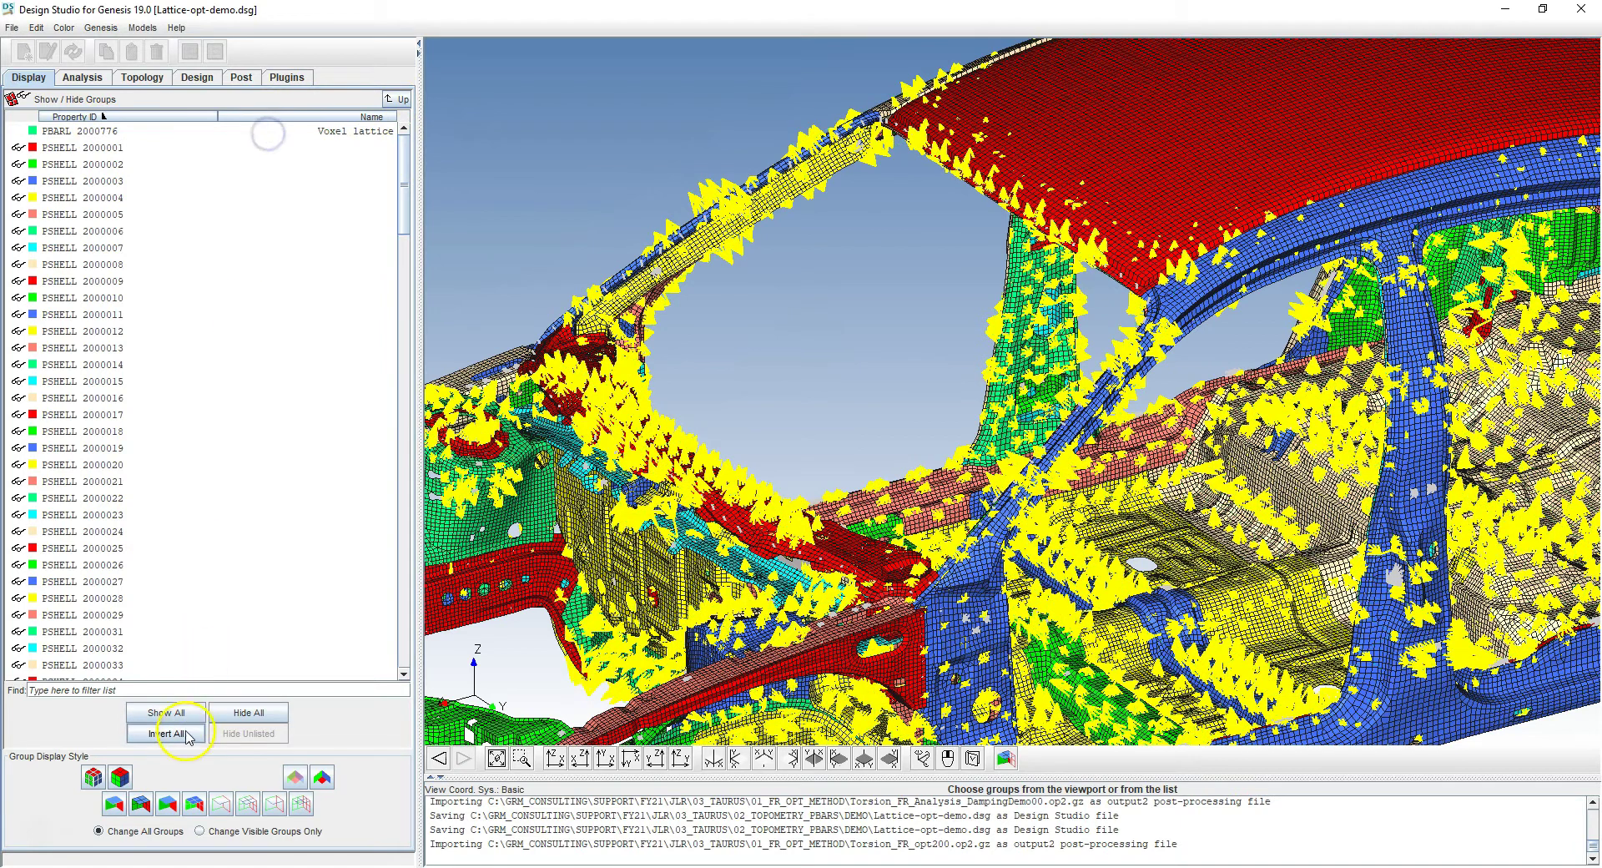
{"action": "middle_click_drag", "start_coordinate": [896, 484], "coordinate": [892, 490]}
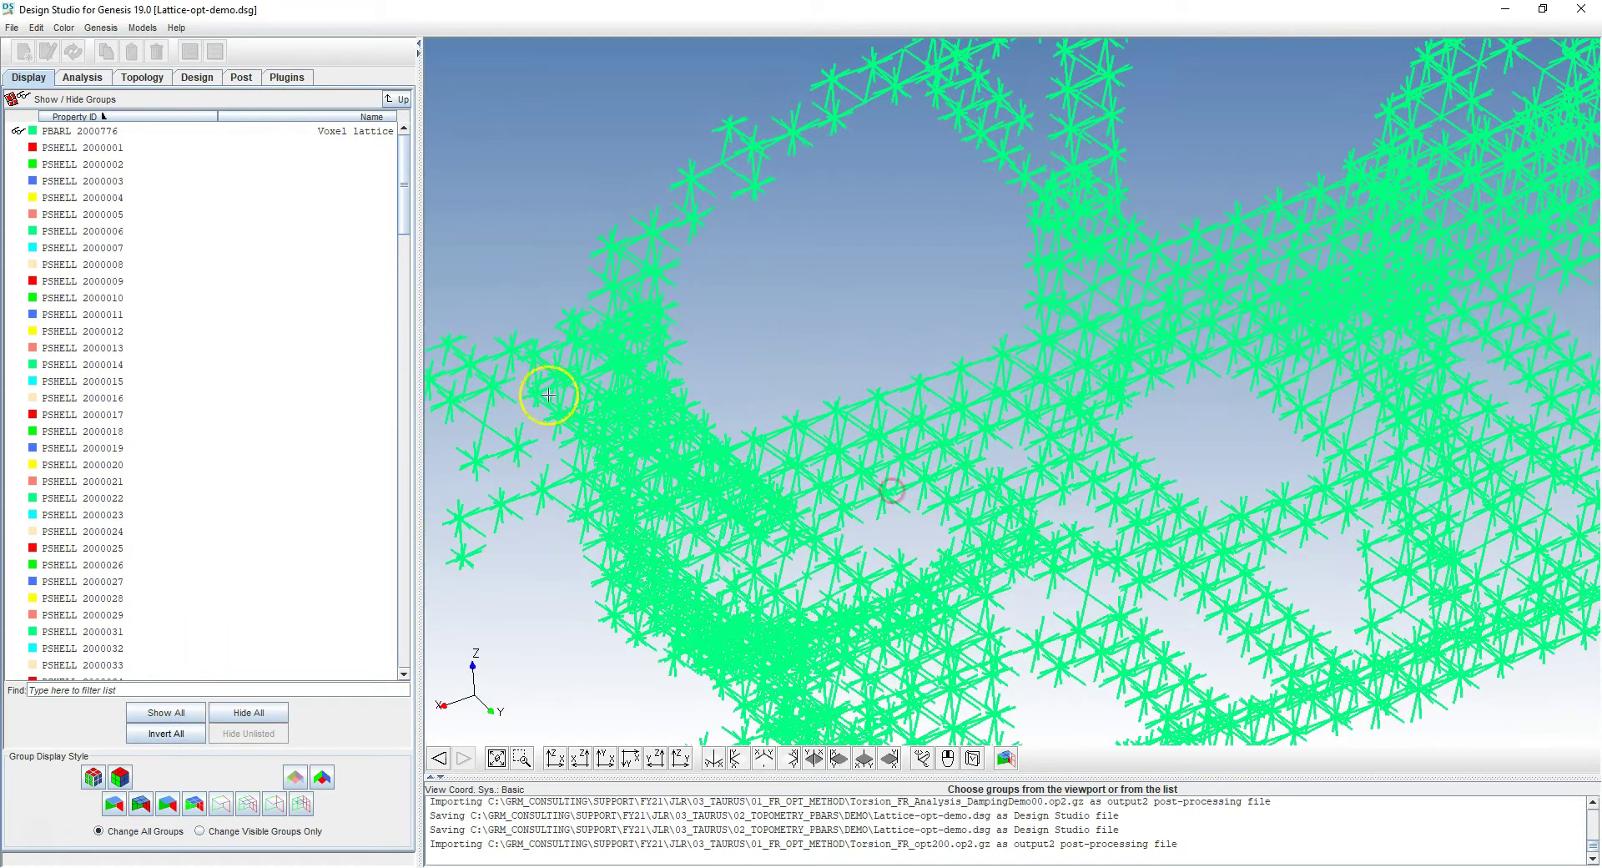
Step: Display the 1D elements as solids and examine the lattice tubes at the front of the body up close
{"action": "left_click", "coordinate": [397, 99]}
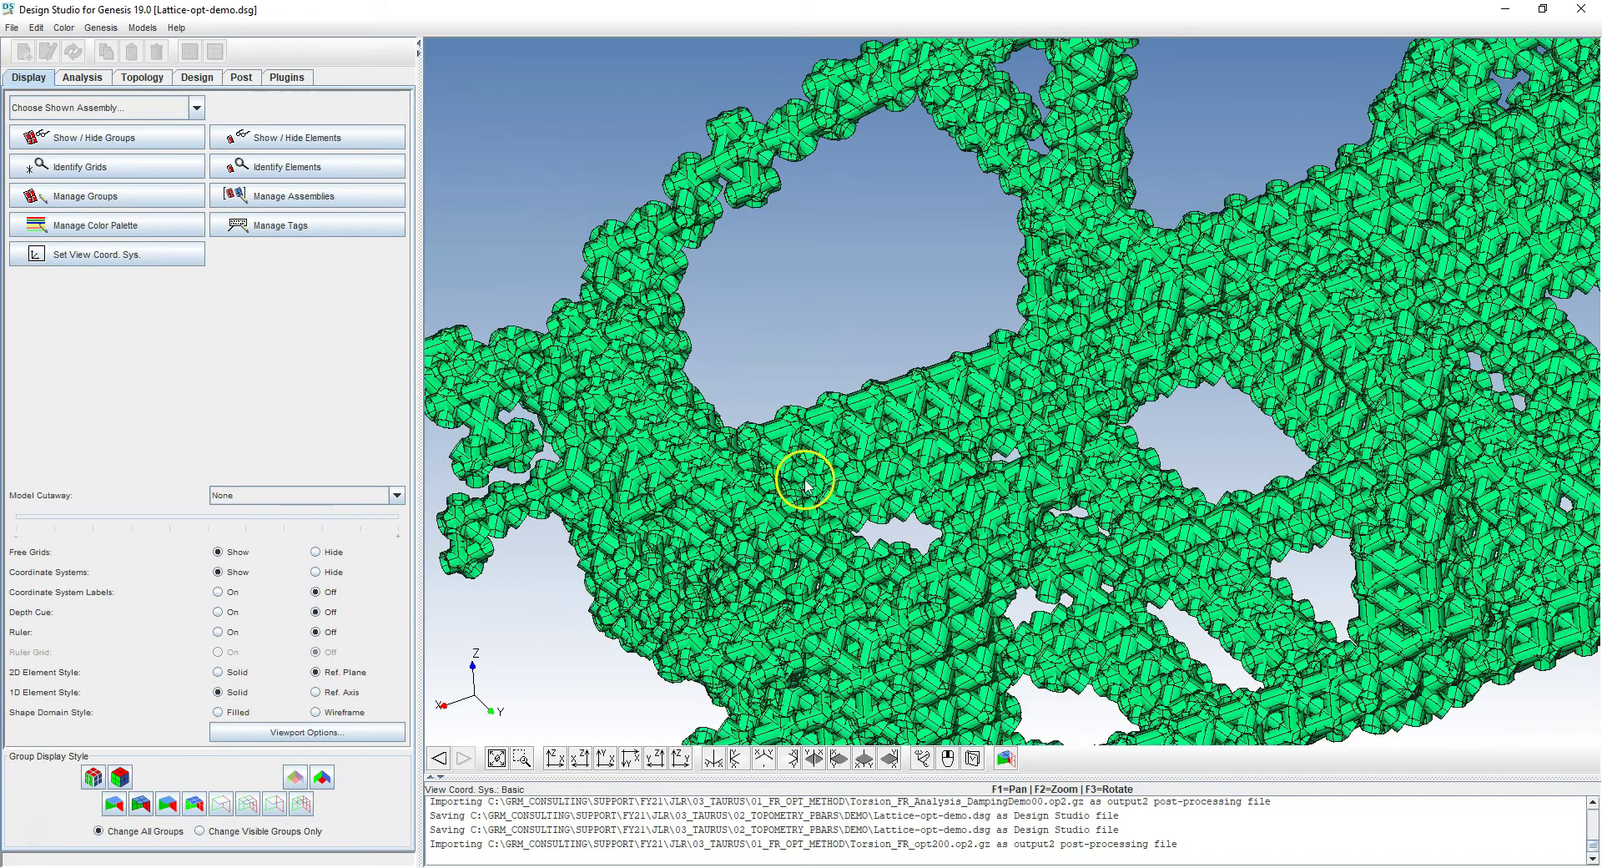
{"action": "right_click_drag", "start_coordinate": [804, 480], "coordinate": [1005, 486]}
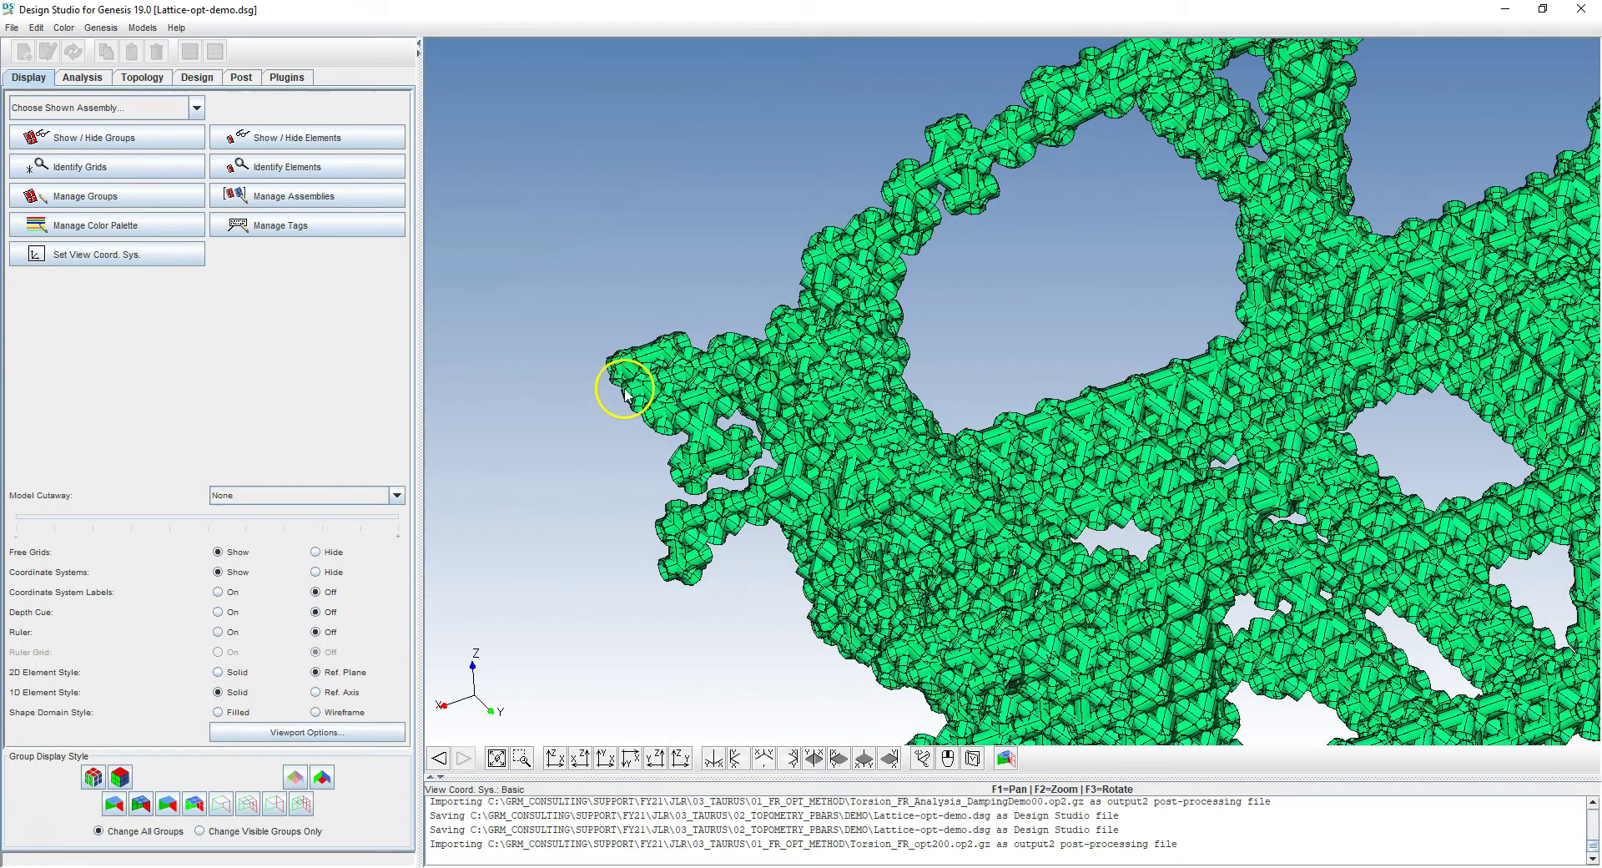
{"action": "scroll", "coordinate": [658, 383], "scroll_direction": "up", "scroll_amount": 5}
{"action": "scroll", "coordinate": [667, 399], "scroll_direction": "up", "scroll_amount": 8}
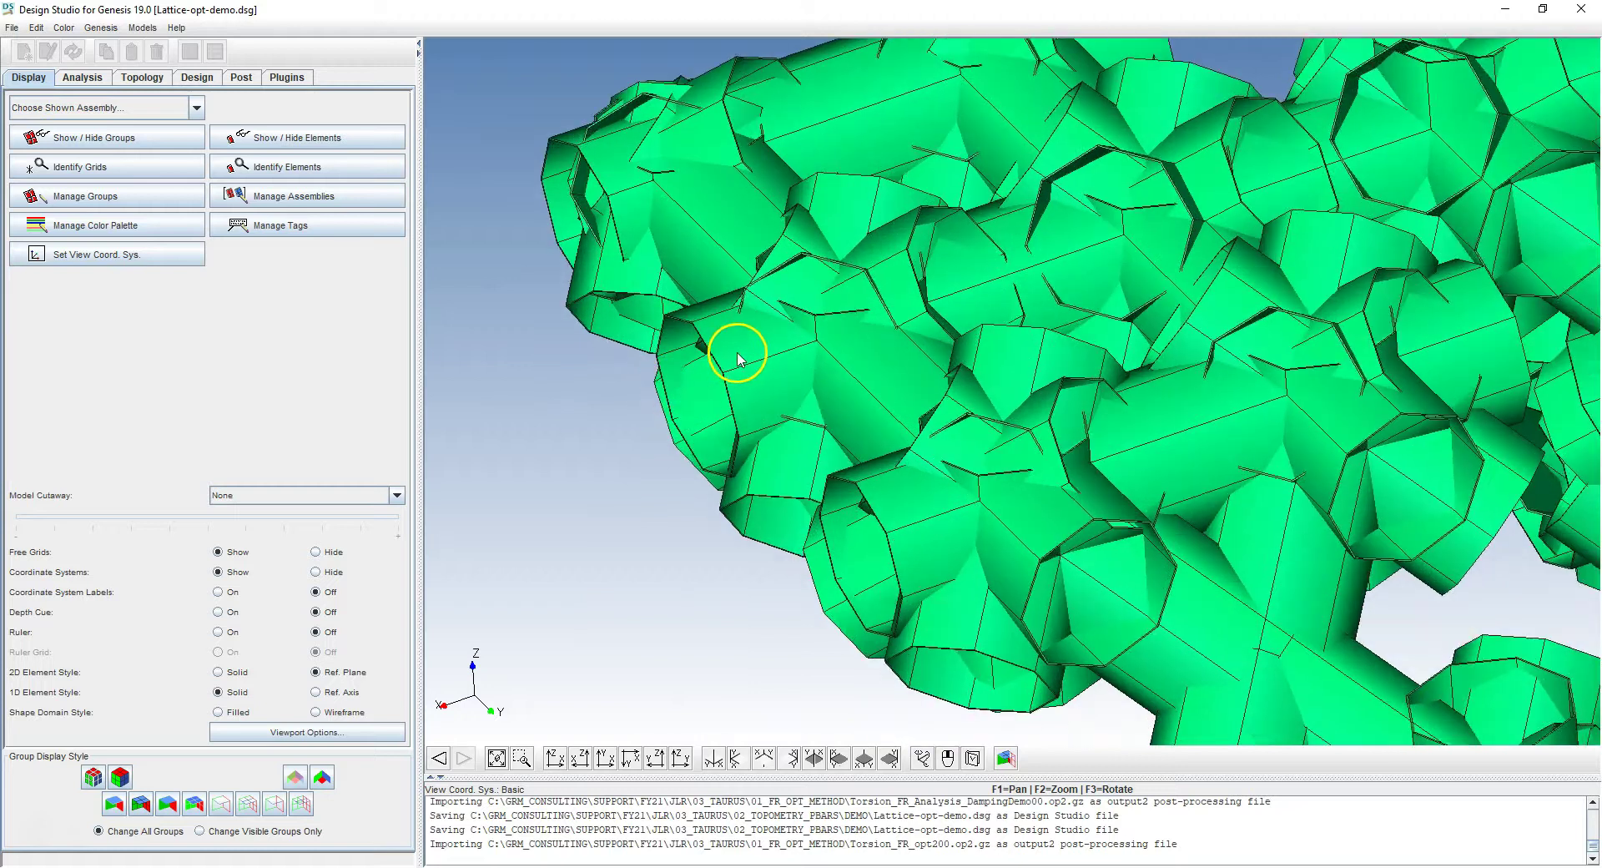
{"action": "scroll", "coordinate": [755, 352], "scroll_direction": "up", "scroll_amount": 3}
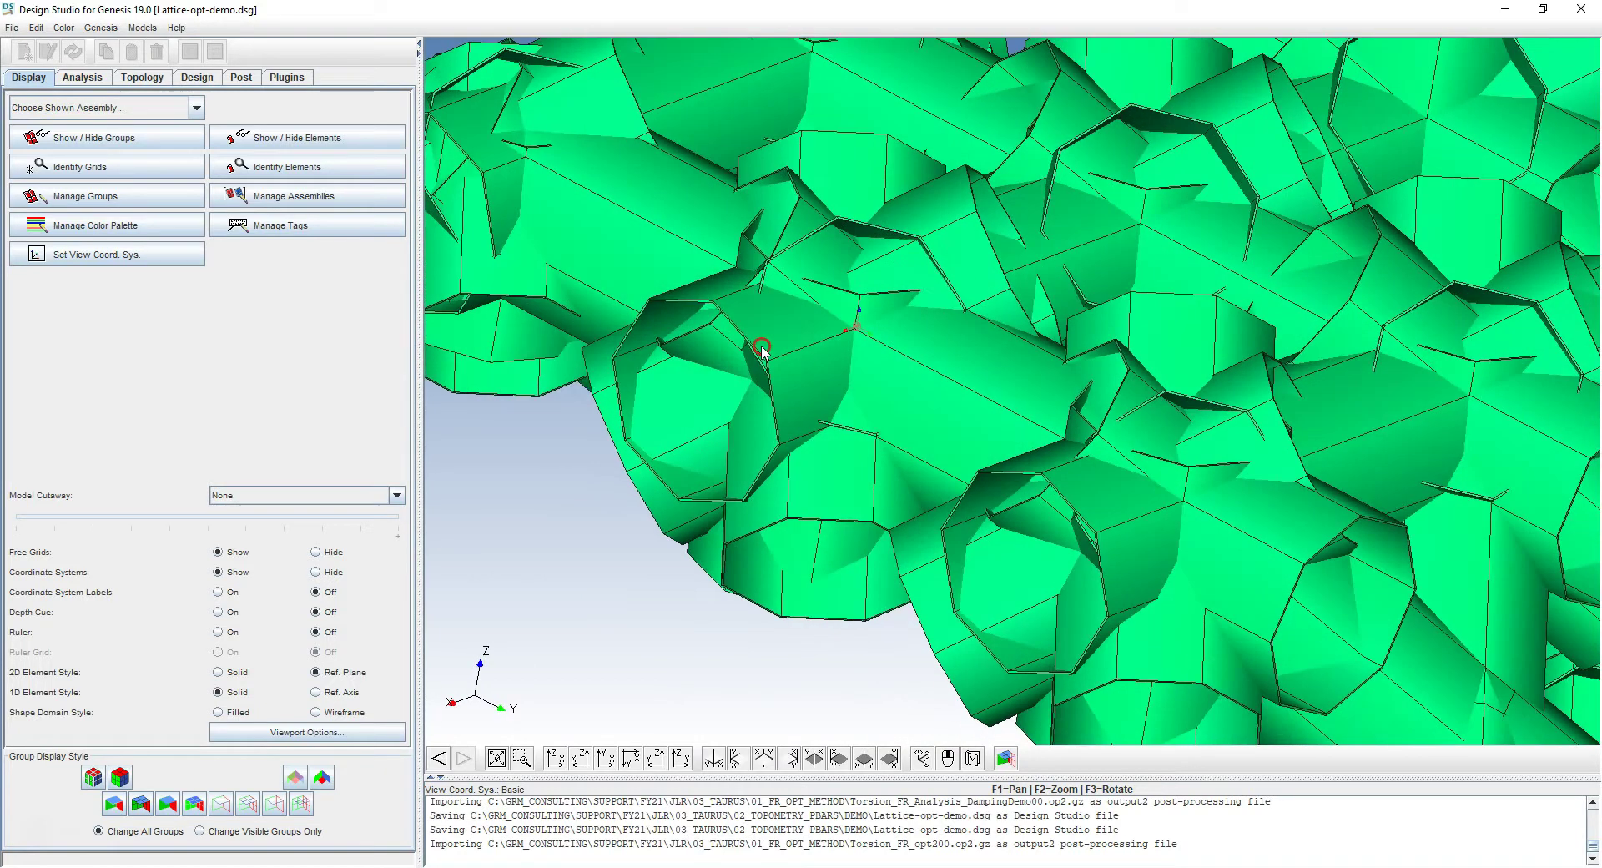
Step: Open the group properties of the Voxel lattice (PBARL 2000776) to examine its bar section values
{"action": "left_click", "coordinate": [94, 77]}
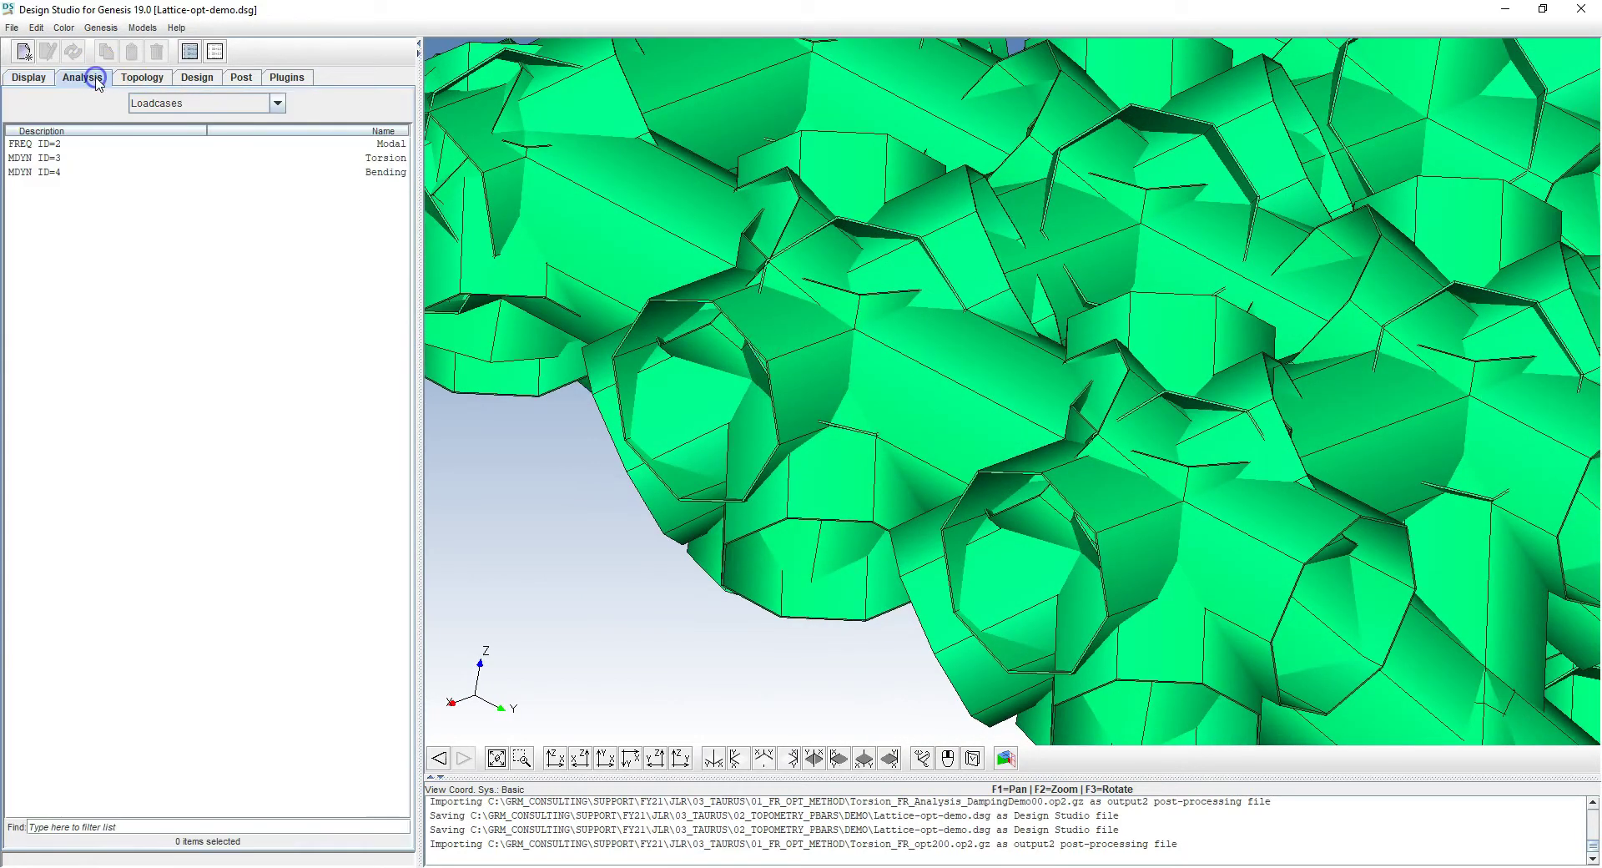
{"action": "left_click", "coordinate": [143, 103]}
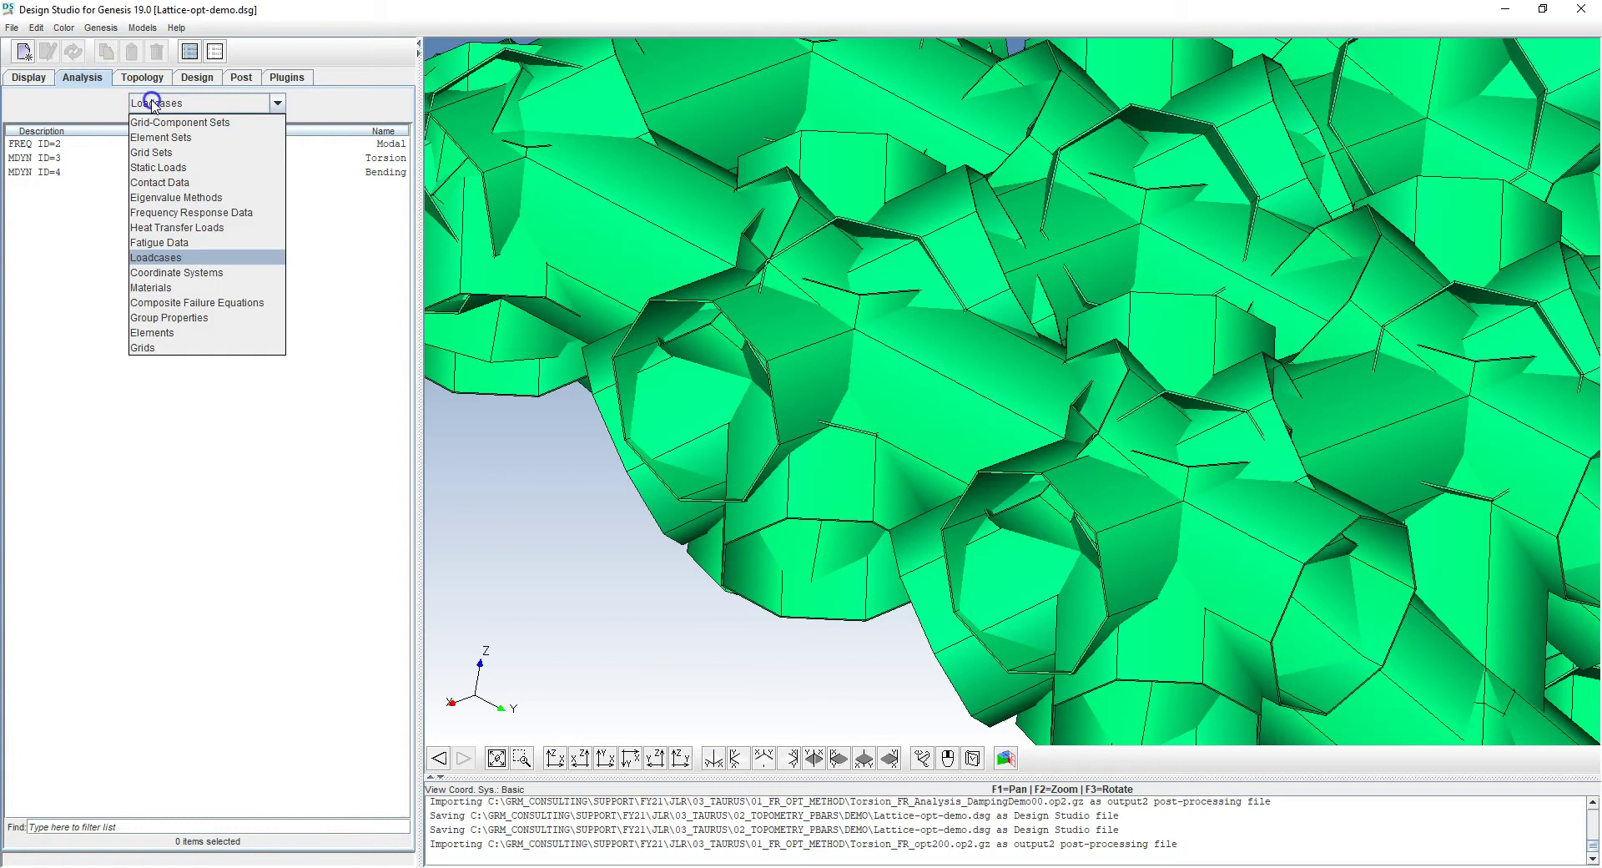
{"action": "left_click", "coordinate": [183, 318]}
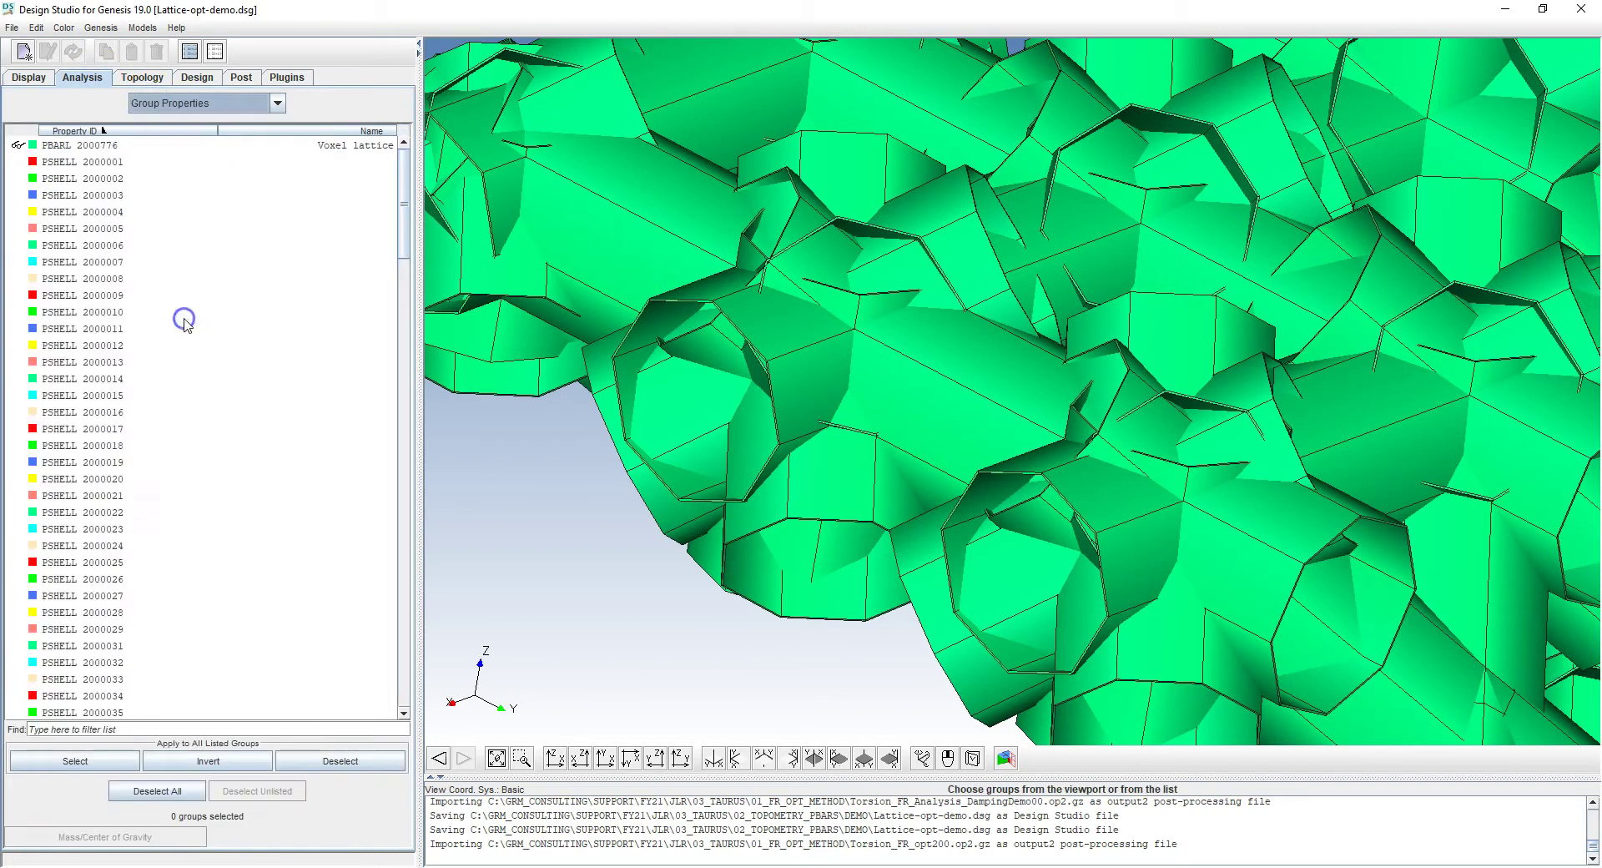
{"action": "double_click", "coordinate": [90, 147]}
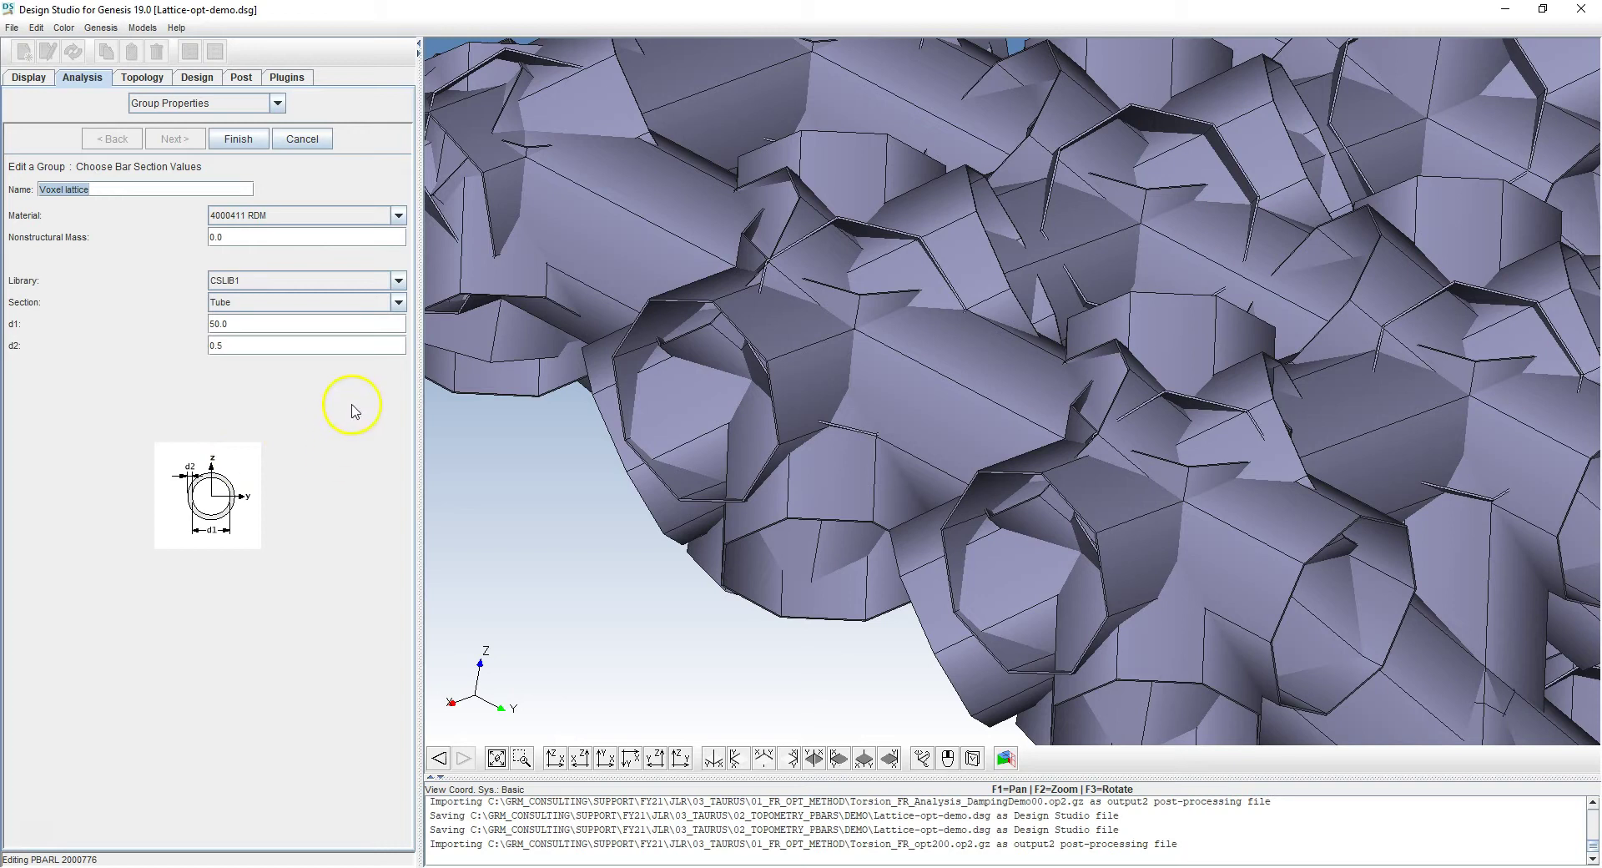
Step: Switch the lattice's bar section library to CSLIB2 and choose its Tube section
{"action": "left_click", "coordinate": [395, 281]}
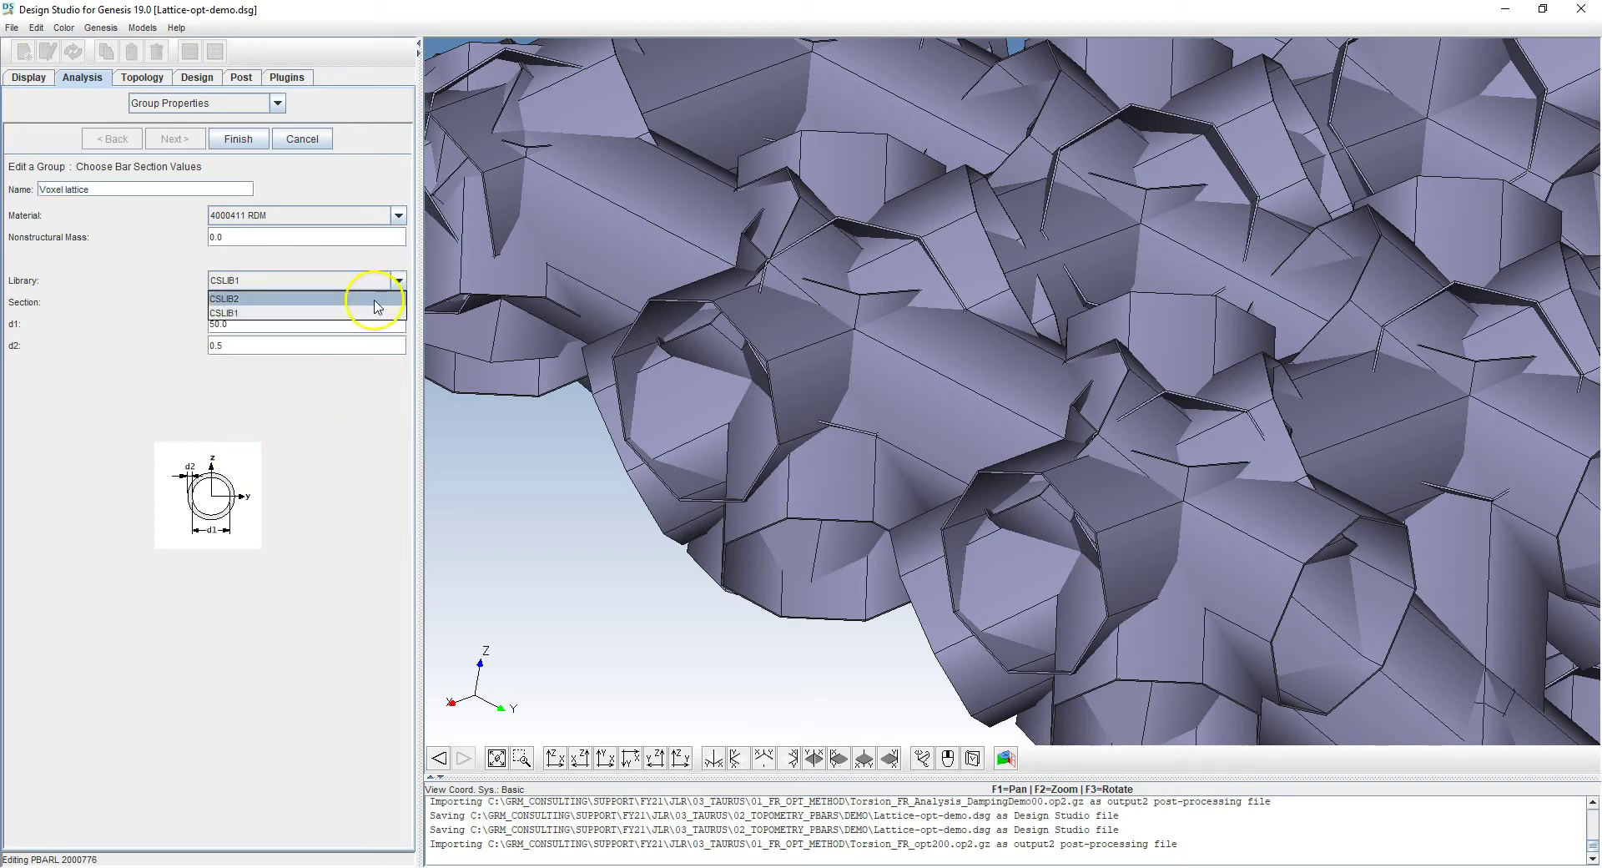
{"action": "left_click", "coordinate": [375, 299]}
{"action": "left_click", "coordinate": [325, 303]}
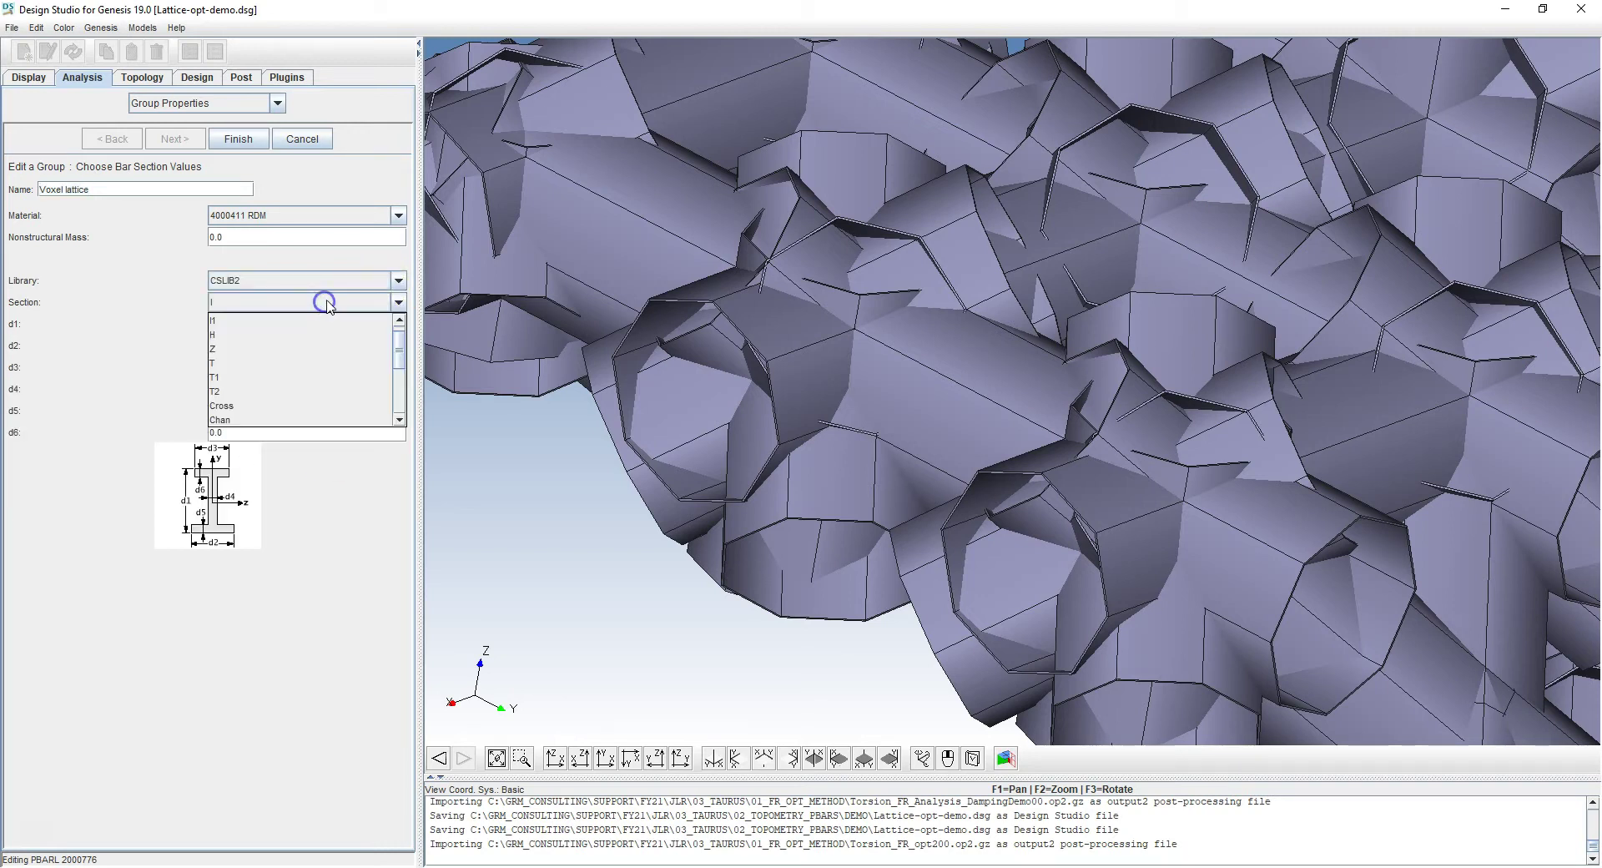
{"action": "scroll", "coordinate": [315, 330], "scroll_direction": "down", "scroll_amount": 3}
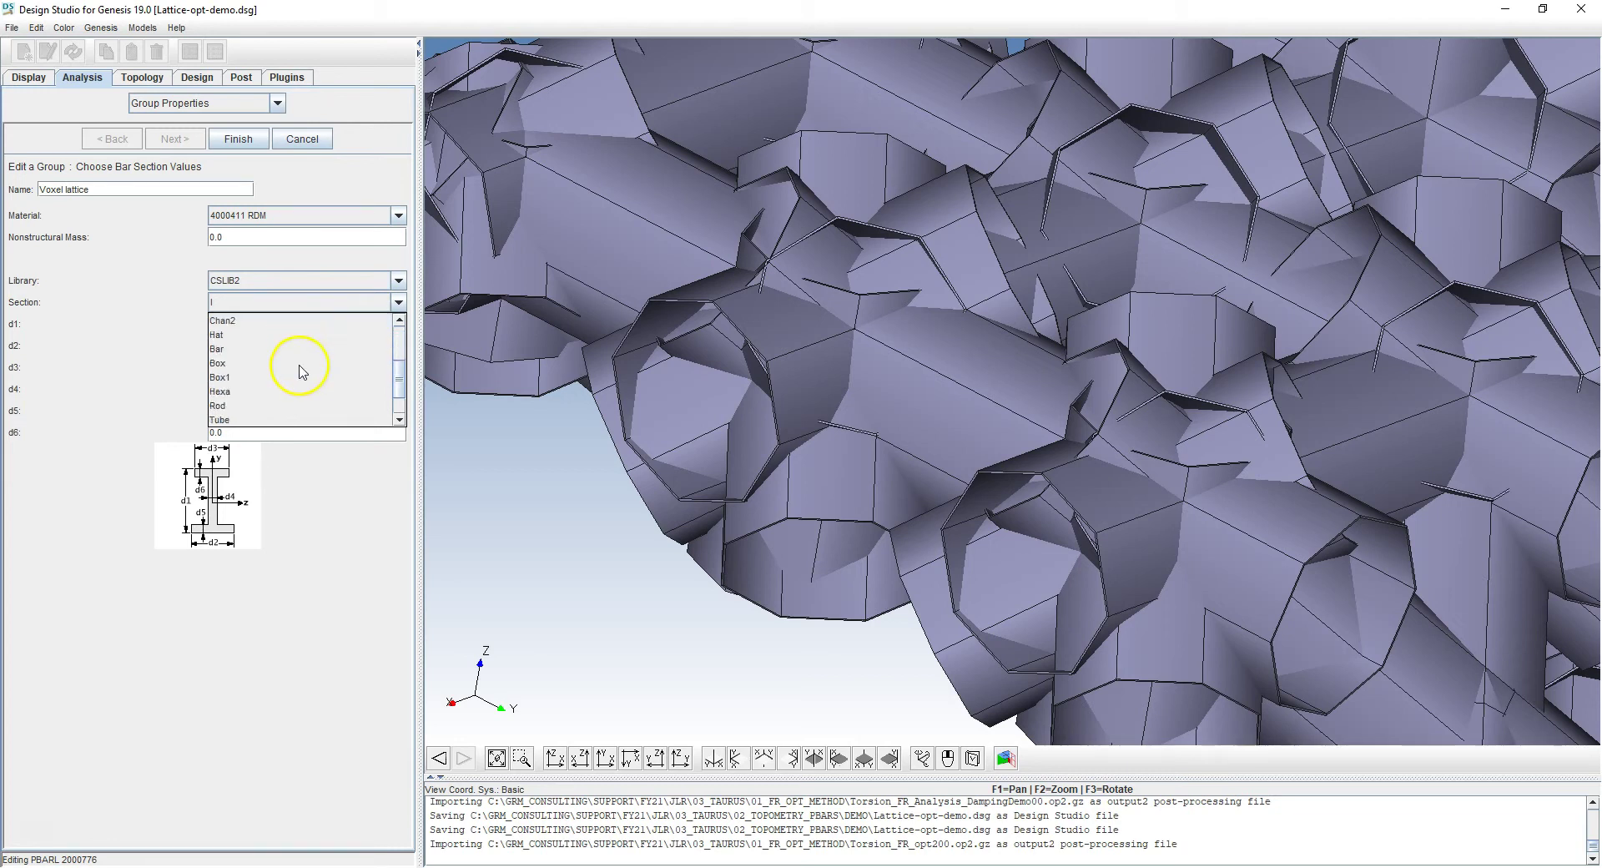
{"action": "left_click", "coordinate": [243, 427]}
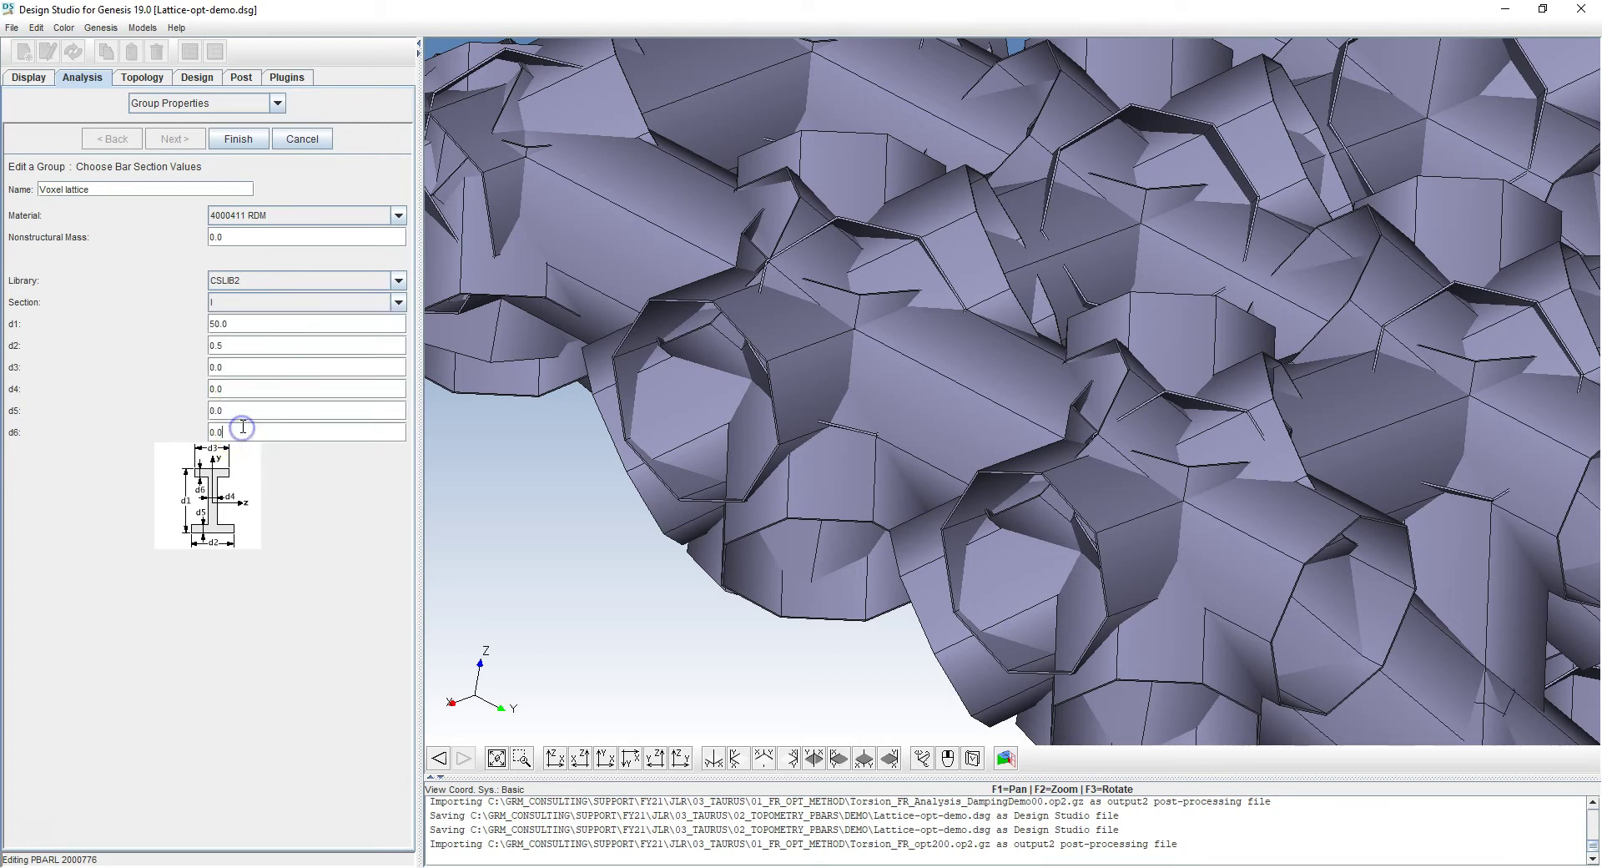
{"action": "left_click", "coordinate": [246, 303]}
{"action": "scroll", "coordinate": [243, 324], "scroll_direction": "down", "scroll_amount": 3}
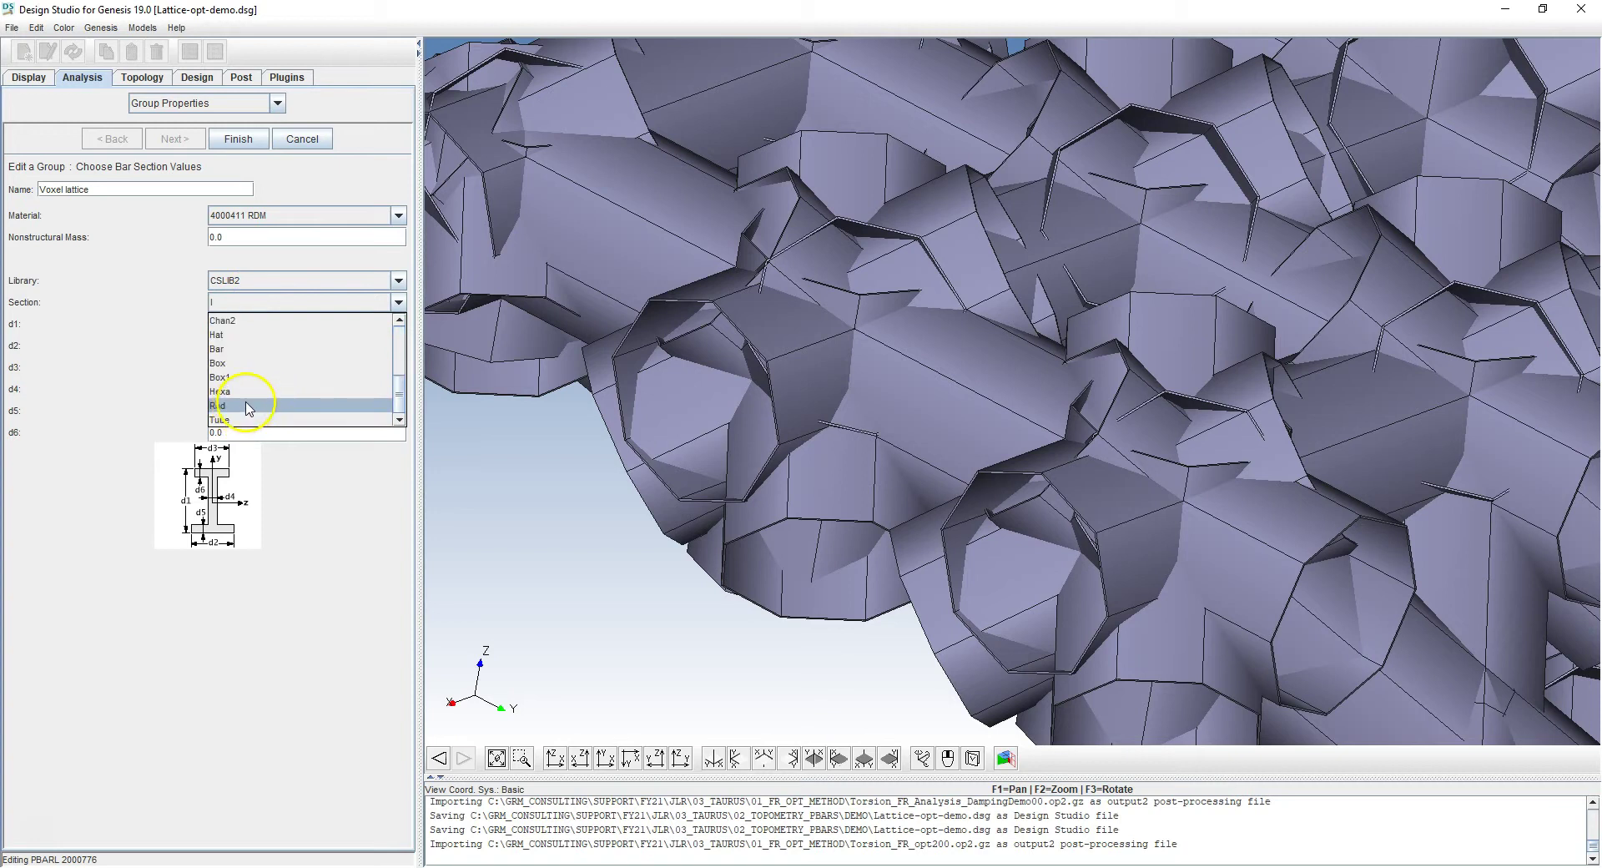
{"action": "left_click", "coordinate": [244, 419]}
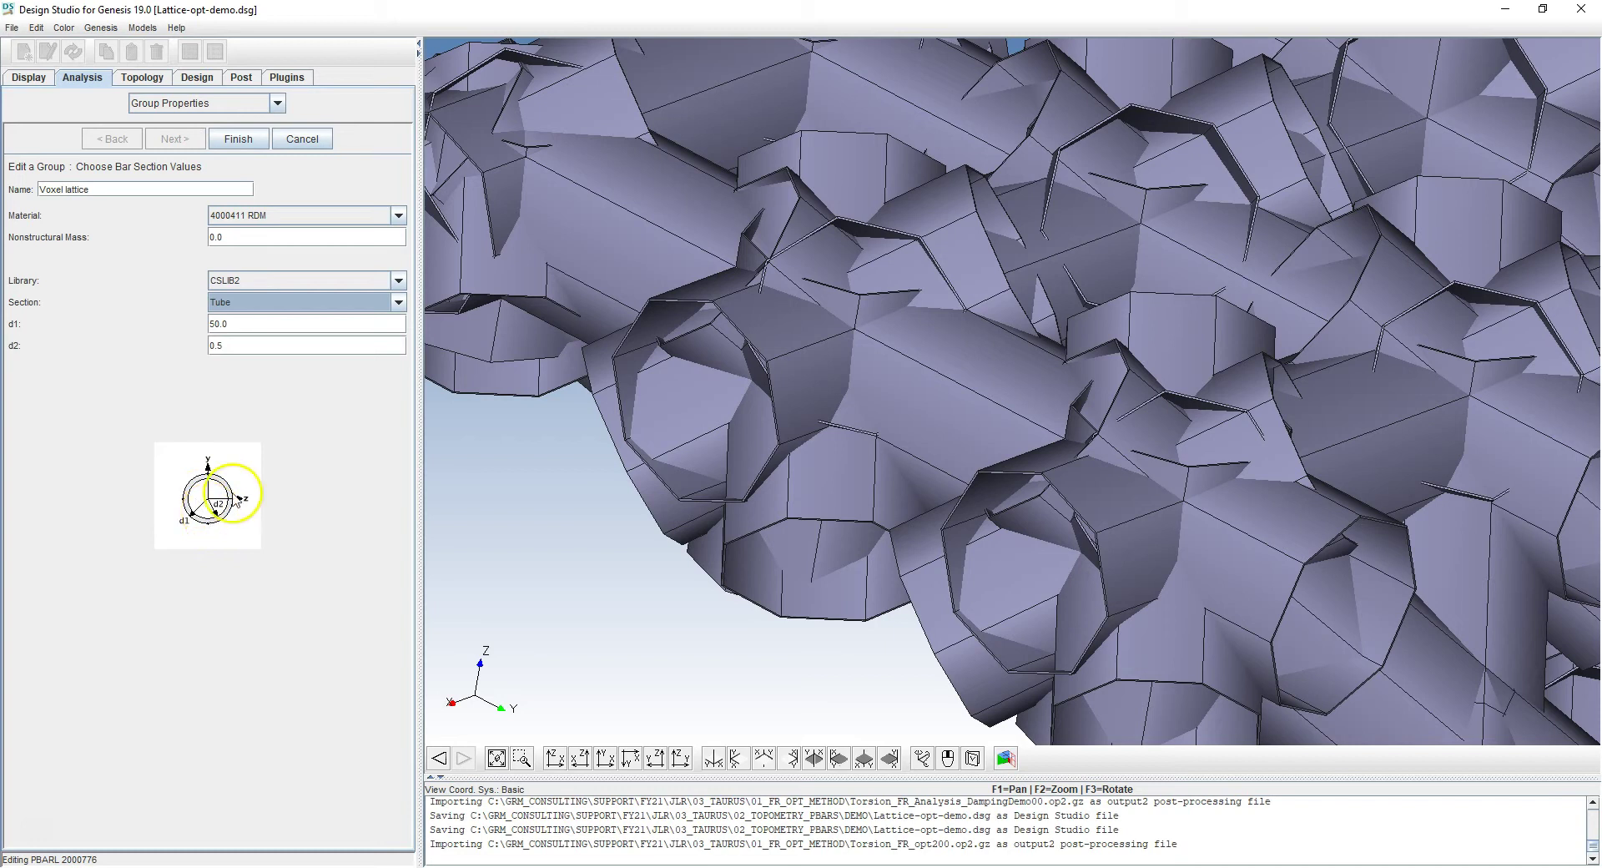
Step: Return the lattice's bar section to the CSLIB1 Tube and cancel the group edit
{"action": "left_click", "coordinate": [259, 279]}
{"action": "left_click", "coordinate": [249, 311]}
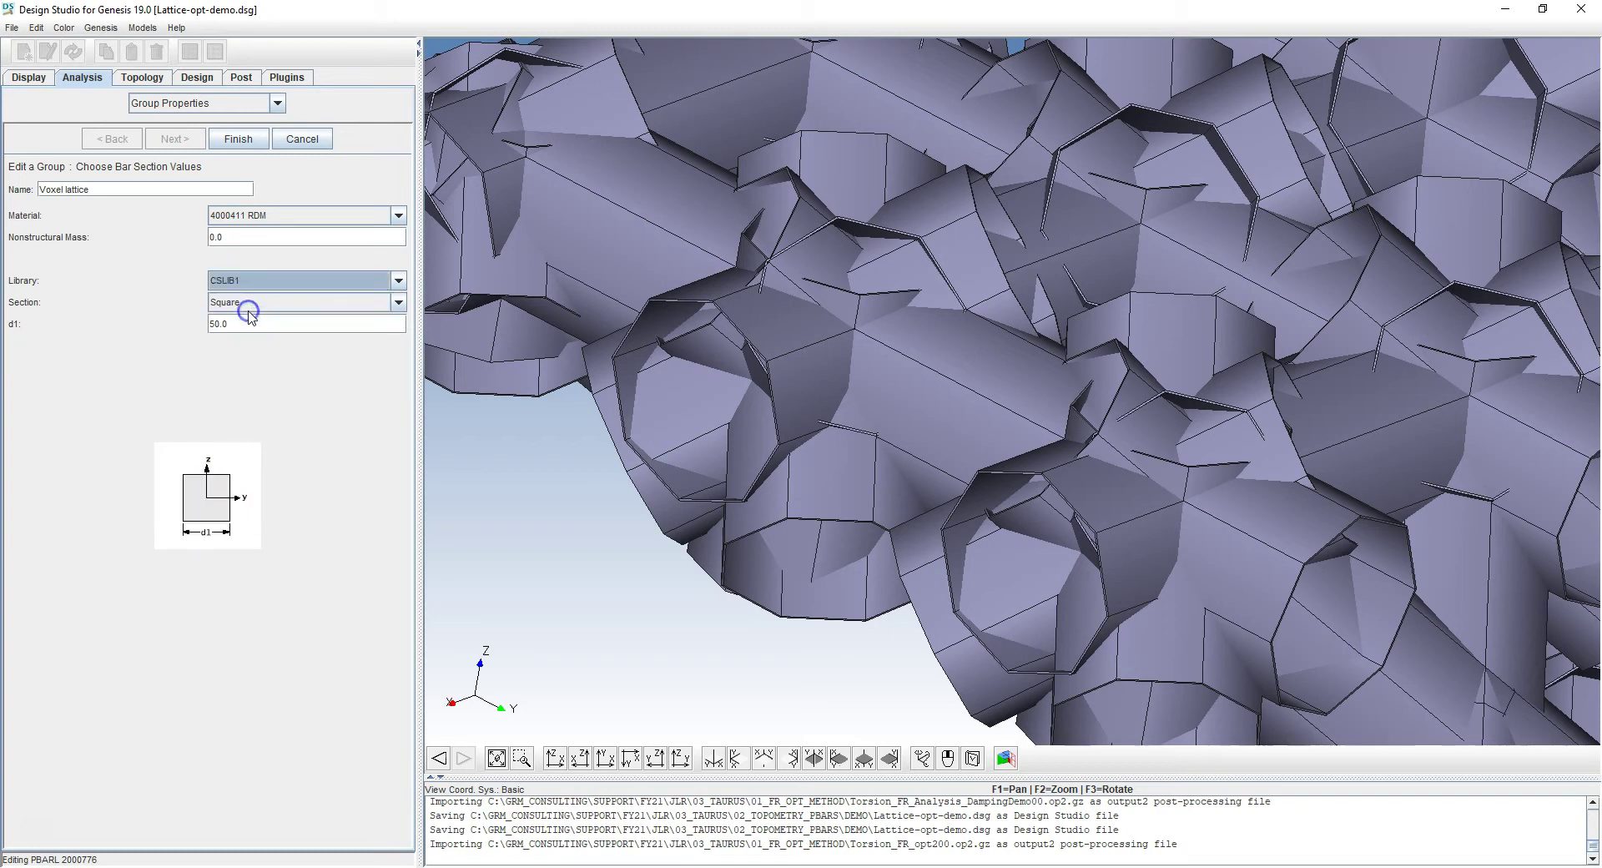
{"action": "left_click", "coordinate": [256, 305]}
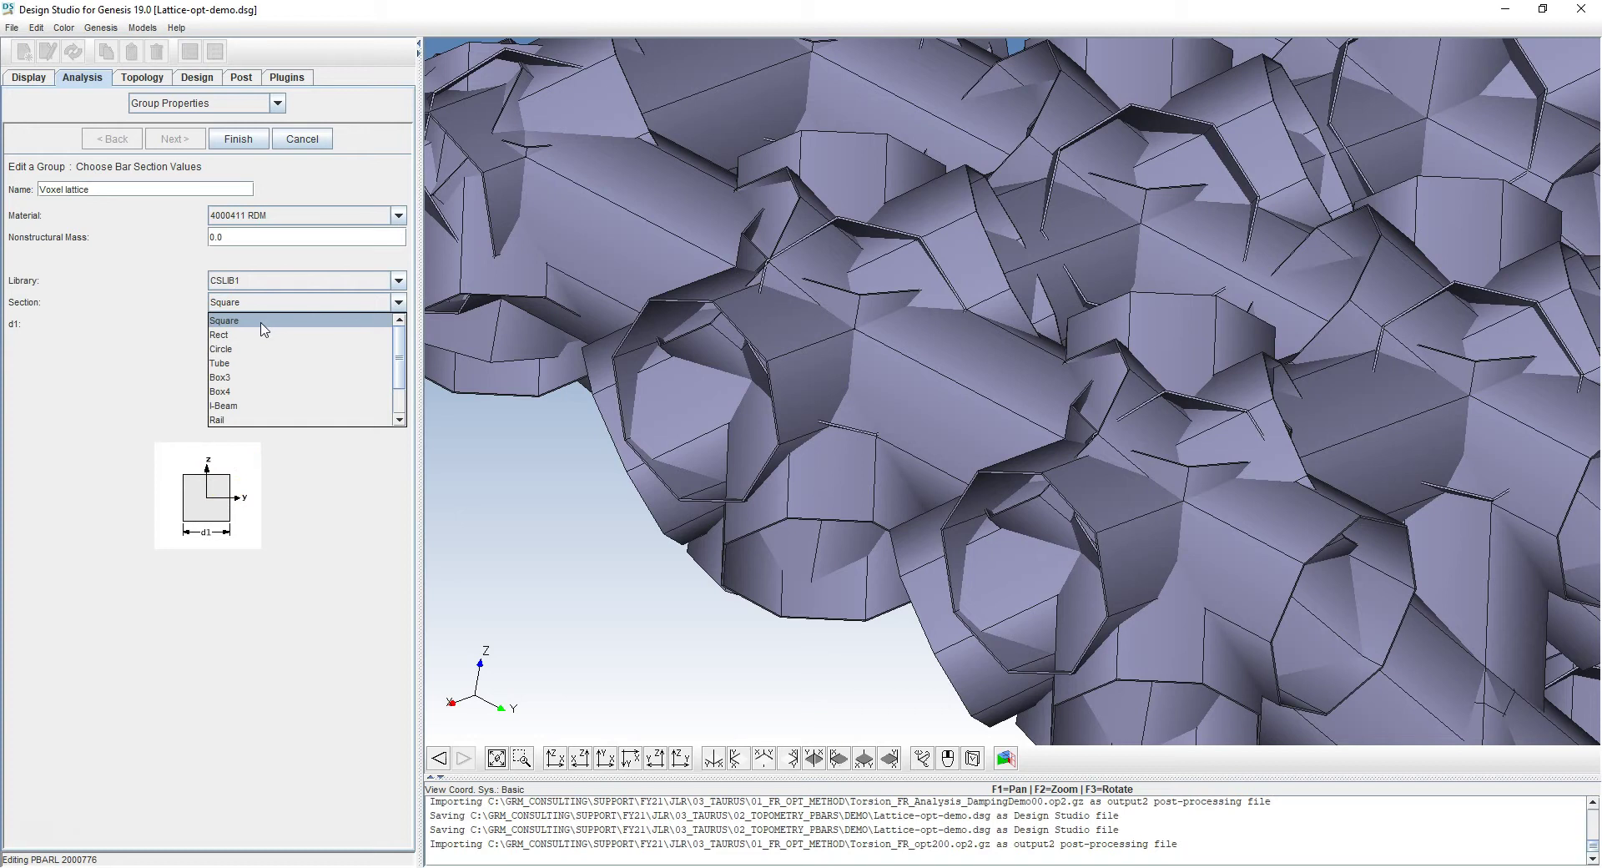
{"action": "left_click", "coordinate": [249, 362]}
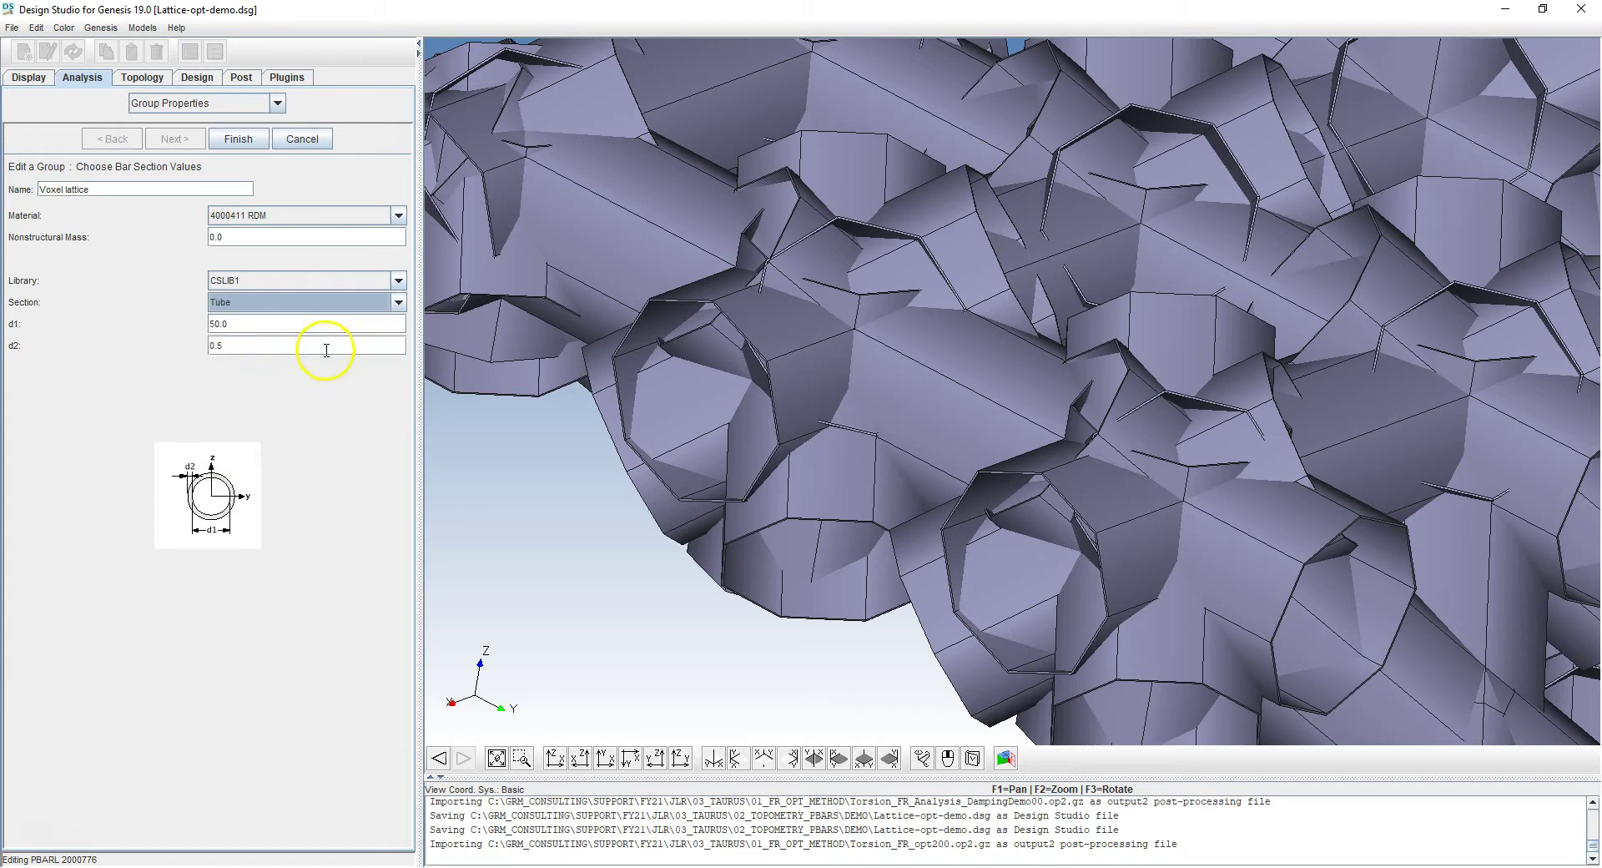
{"action": "left_click", "coordinate": [303, 139]}
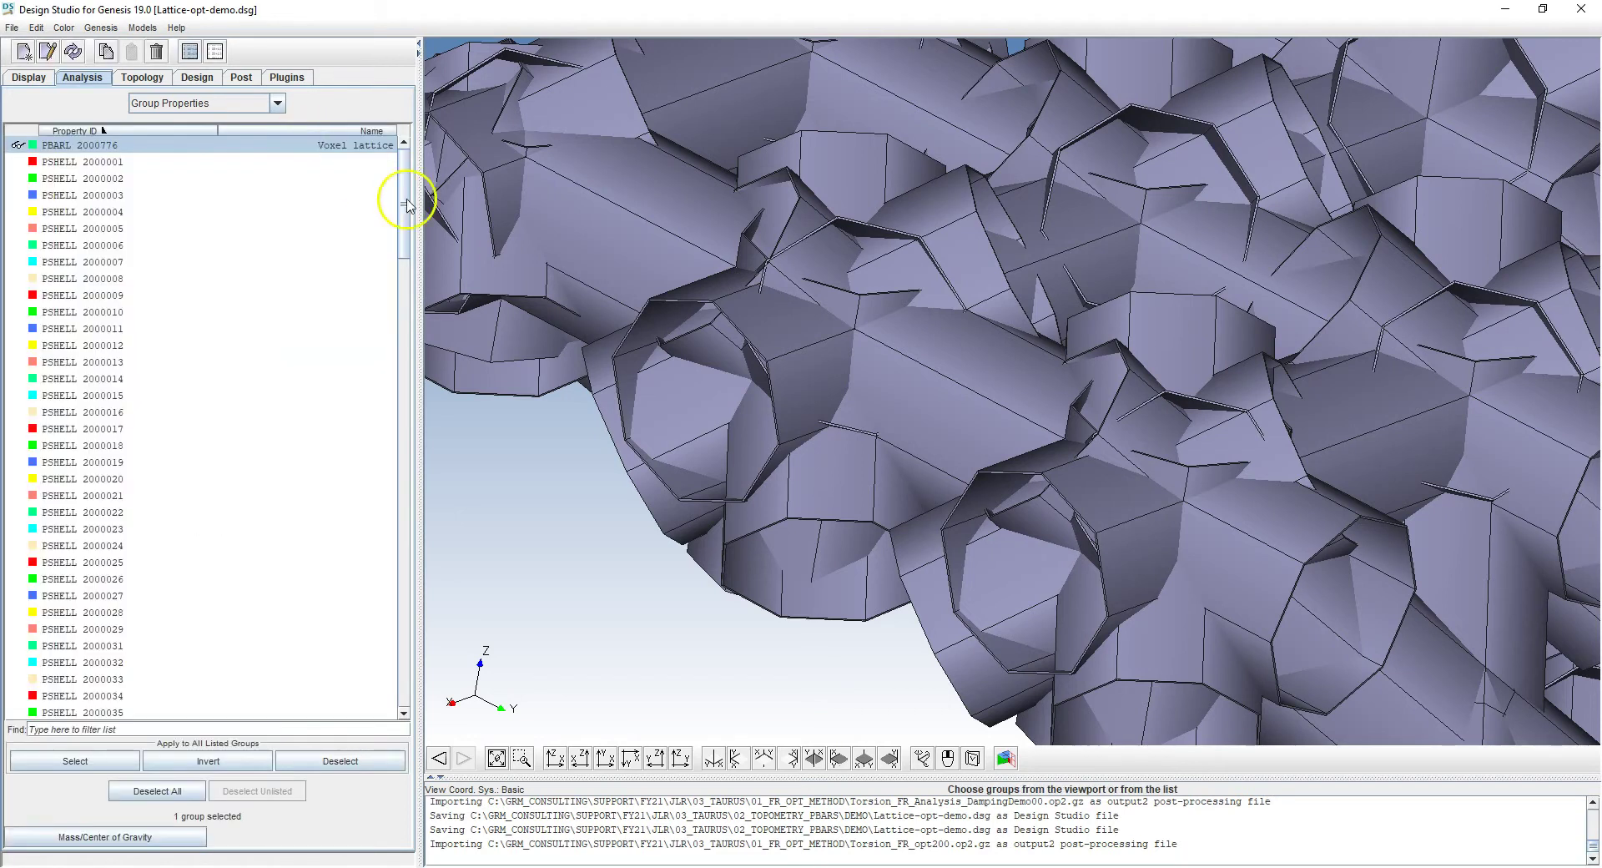
Step: Clear all selections and fit the whole lattice in the viewport
{"action": "right_click", "coordinate": [465, 181]}
{"action": "mouse_move", "coordinate": [511, 319]}
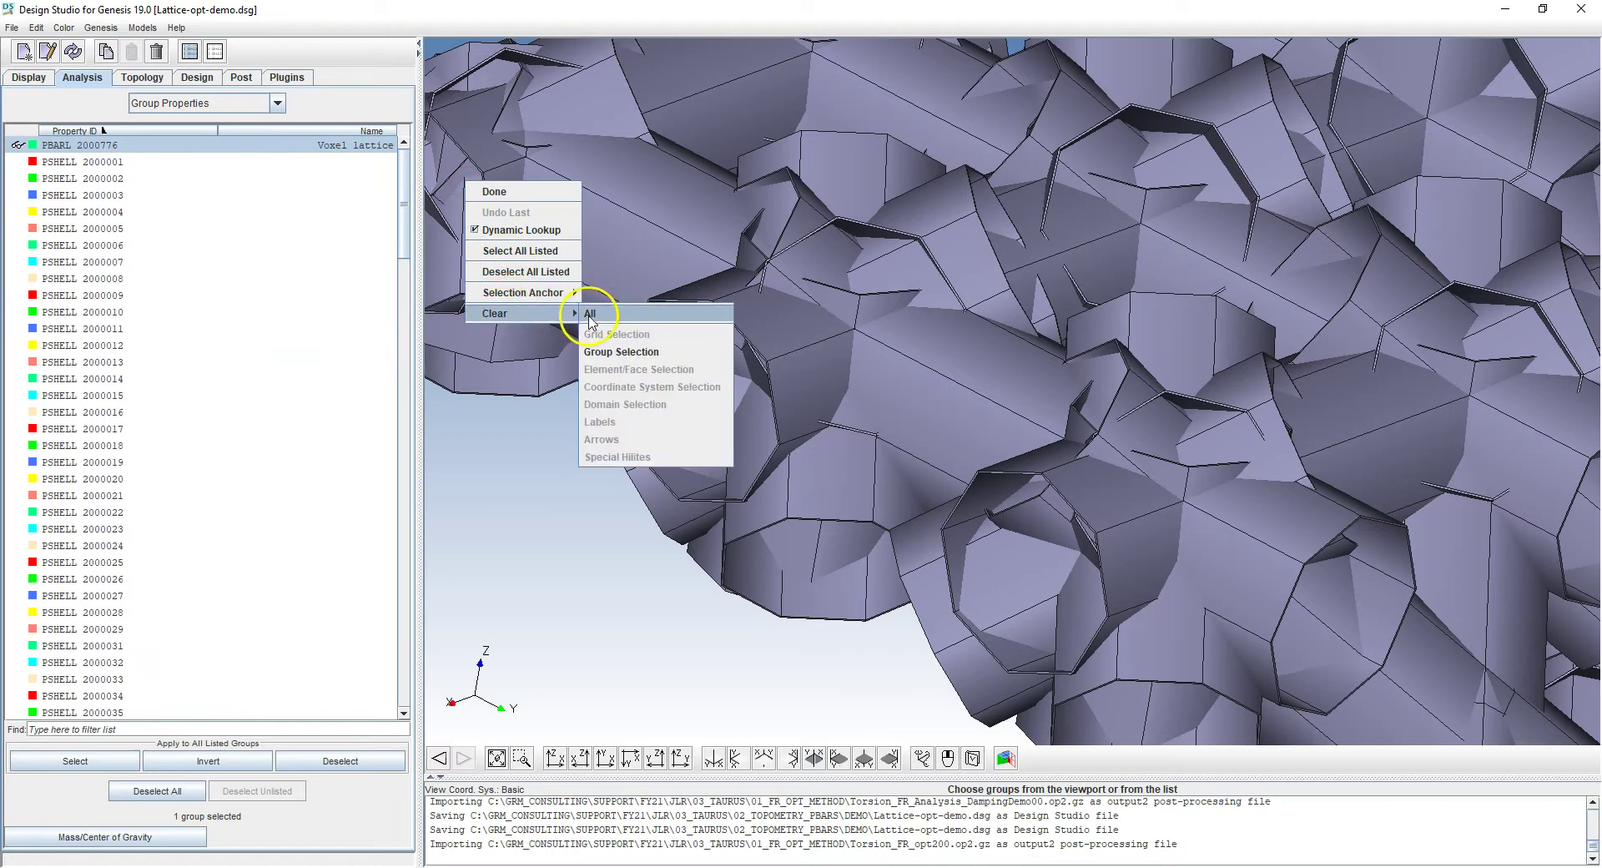
{"action": "left_click", "coordinate": [589, 313]}
{"action": "left_click", "coordinate": [496, 758]}
{"action": "left_click_drag", "start_coordinate": [1047, 392], "coordinate": [990, 414]}
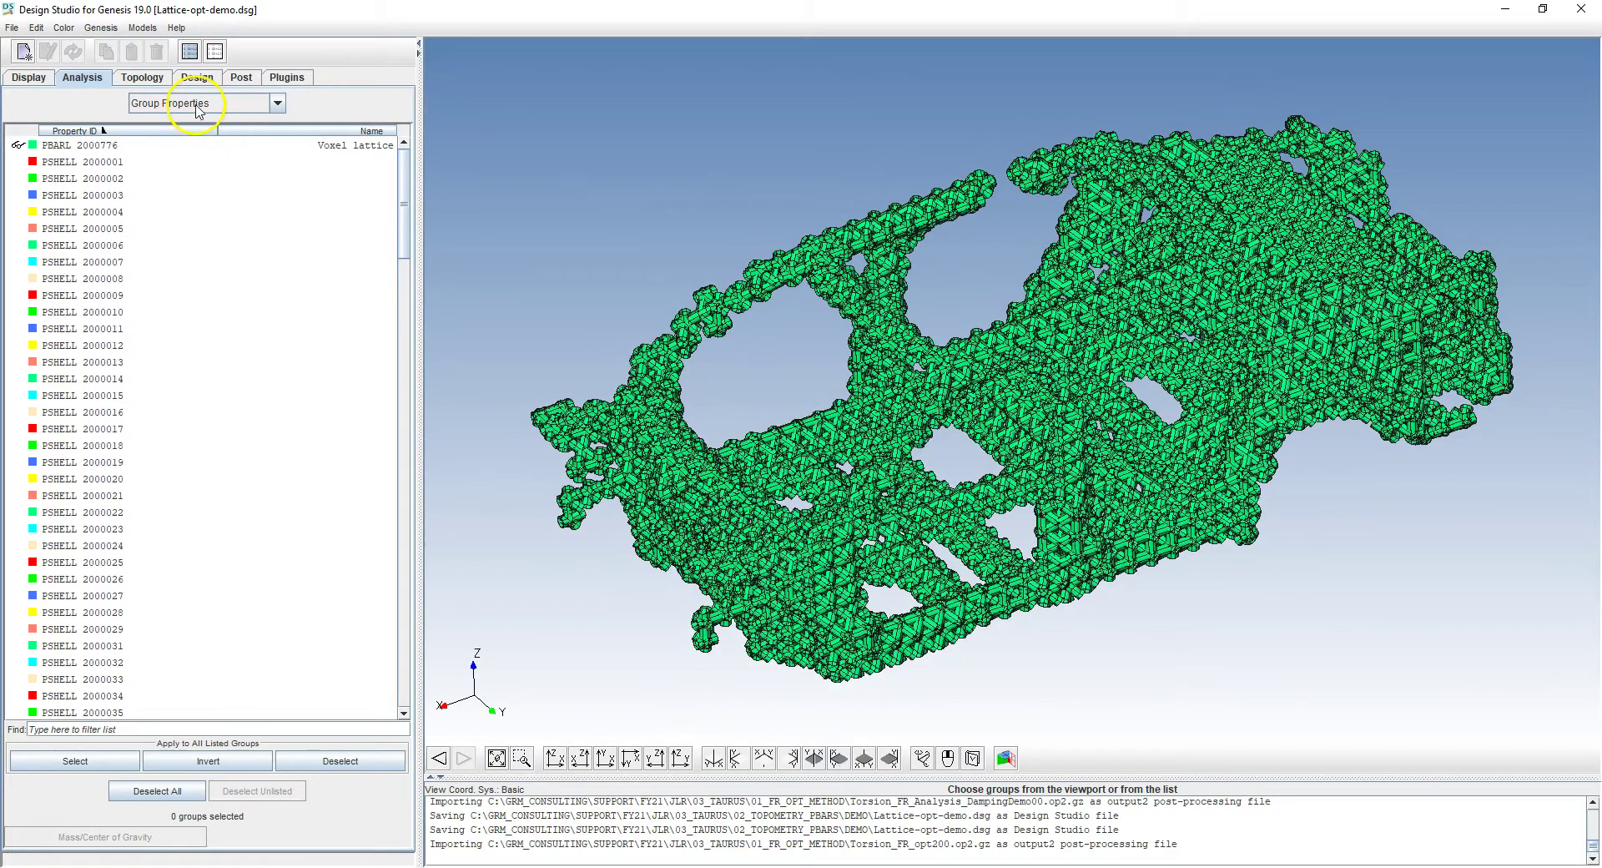
Step: Set the 1D element style to Ref. Axis so the lattice is drawn as lines
{"action": "left_click", "coordinate": [31, 78]}
{"action": "left_click", "coordinate": [333, 693]}
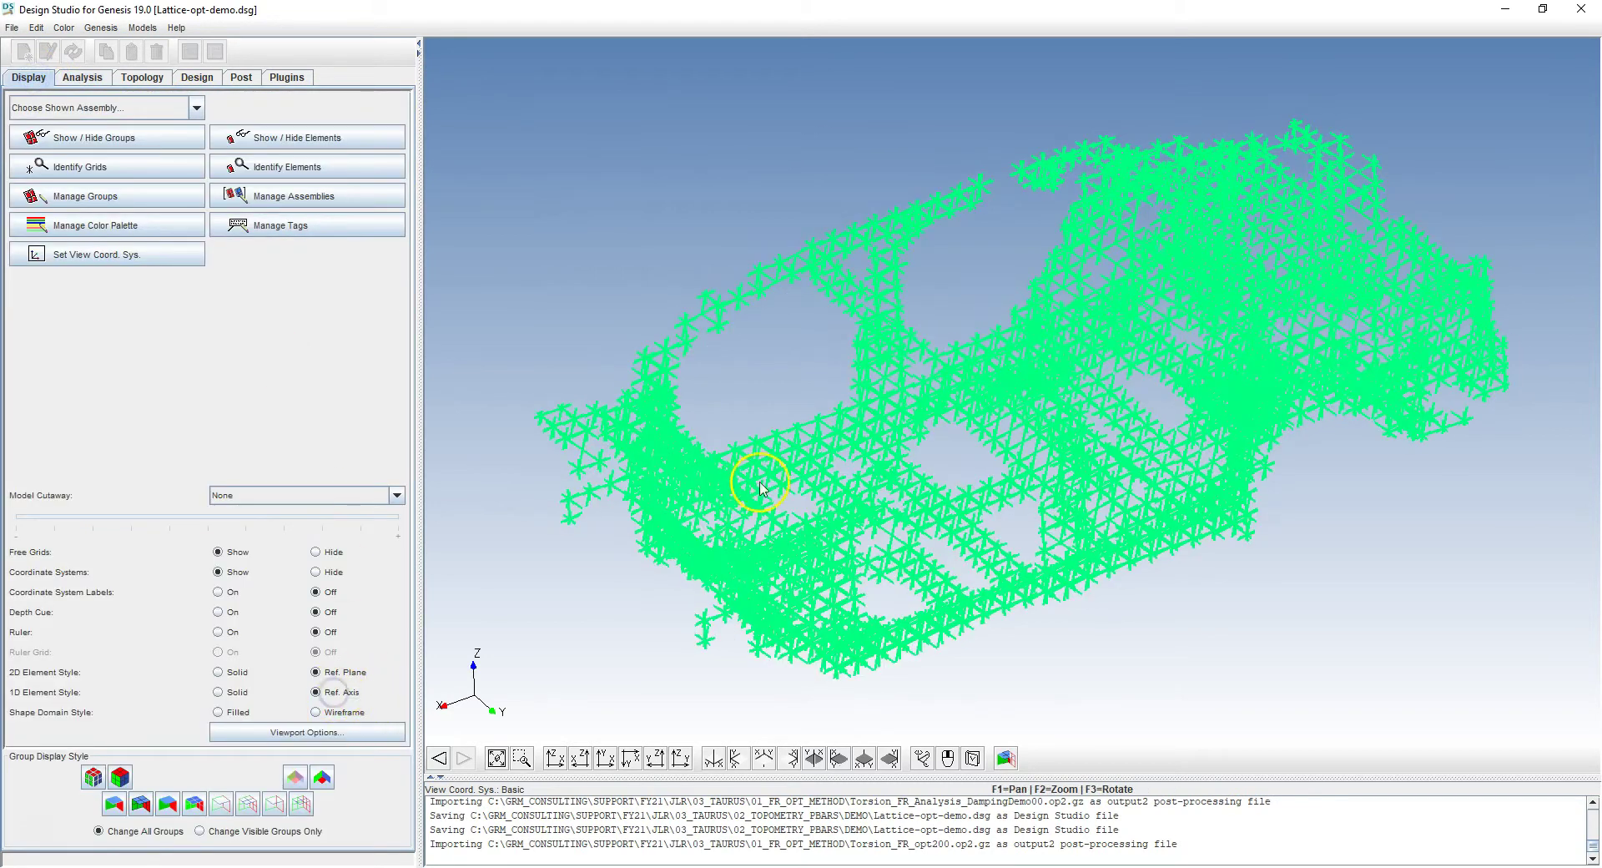
{"action": "left_click_drag", "start_coordinate": [889, 496], "coordinate": [884, 495]}
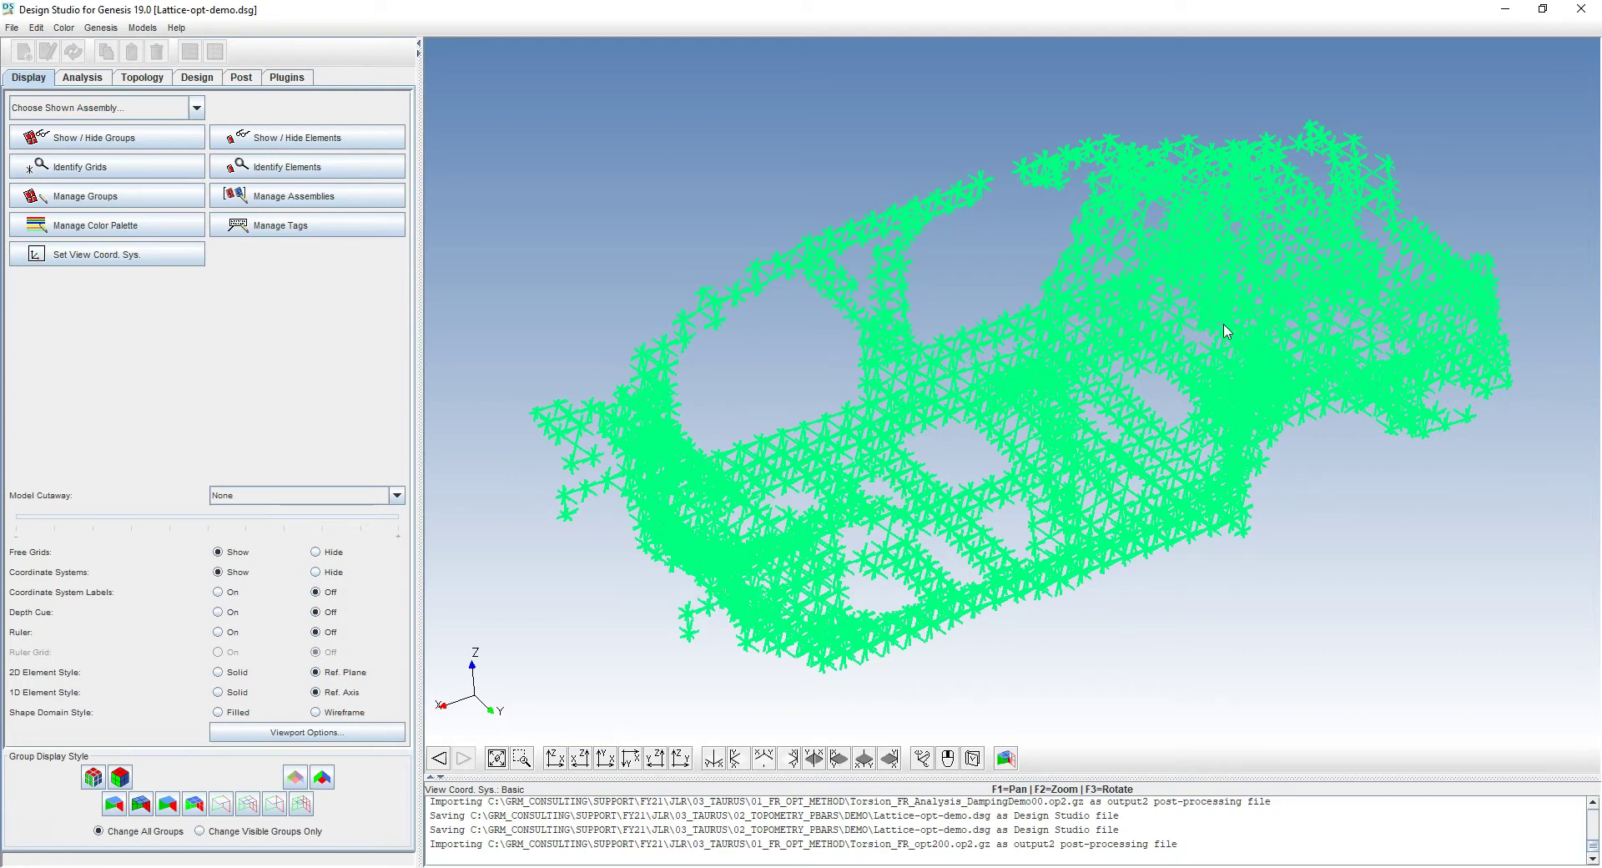
Step: List the analysis loadcases of the lattice model
{"action": "left_click", "coordinate": [83, 77]}
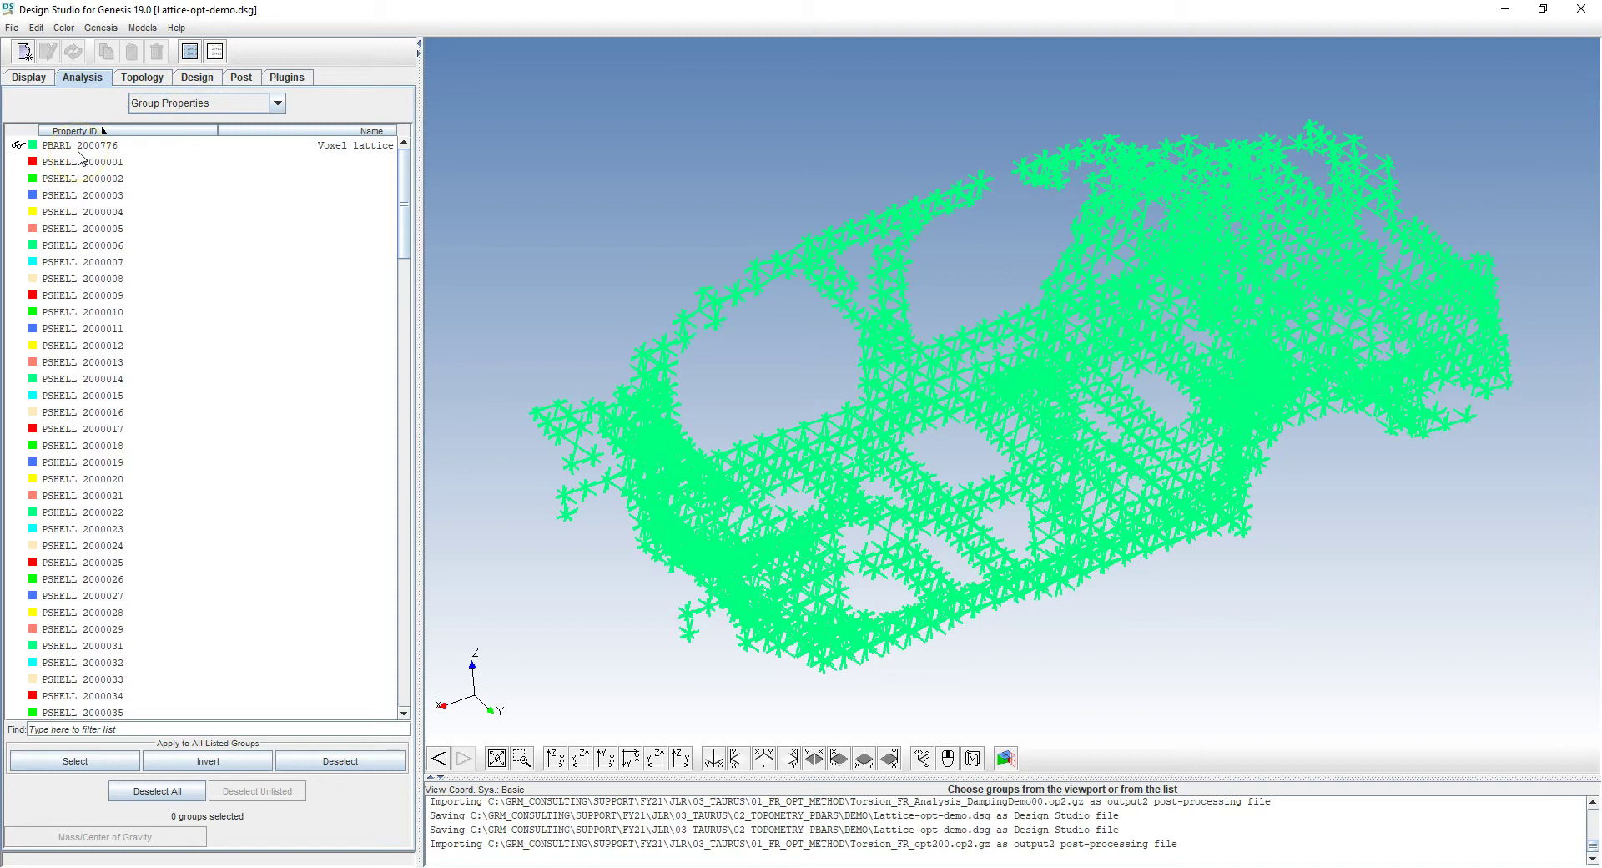
{"action": "left_click_drag", "start_coordinate": [949, 321], "coordinate": [953, 326]}
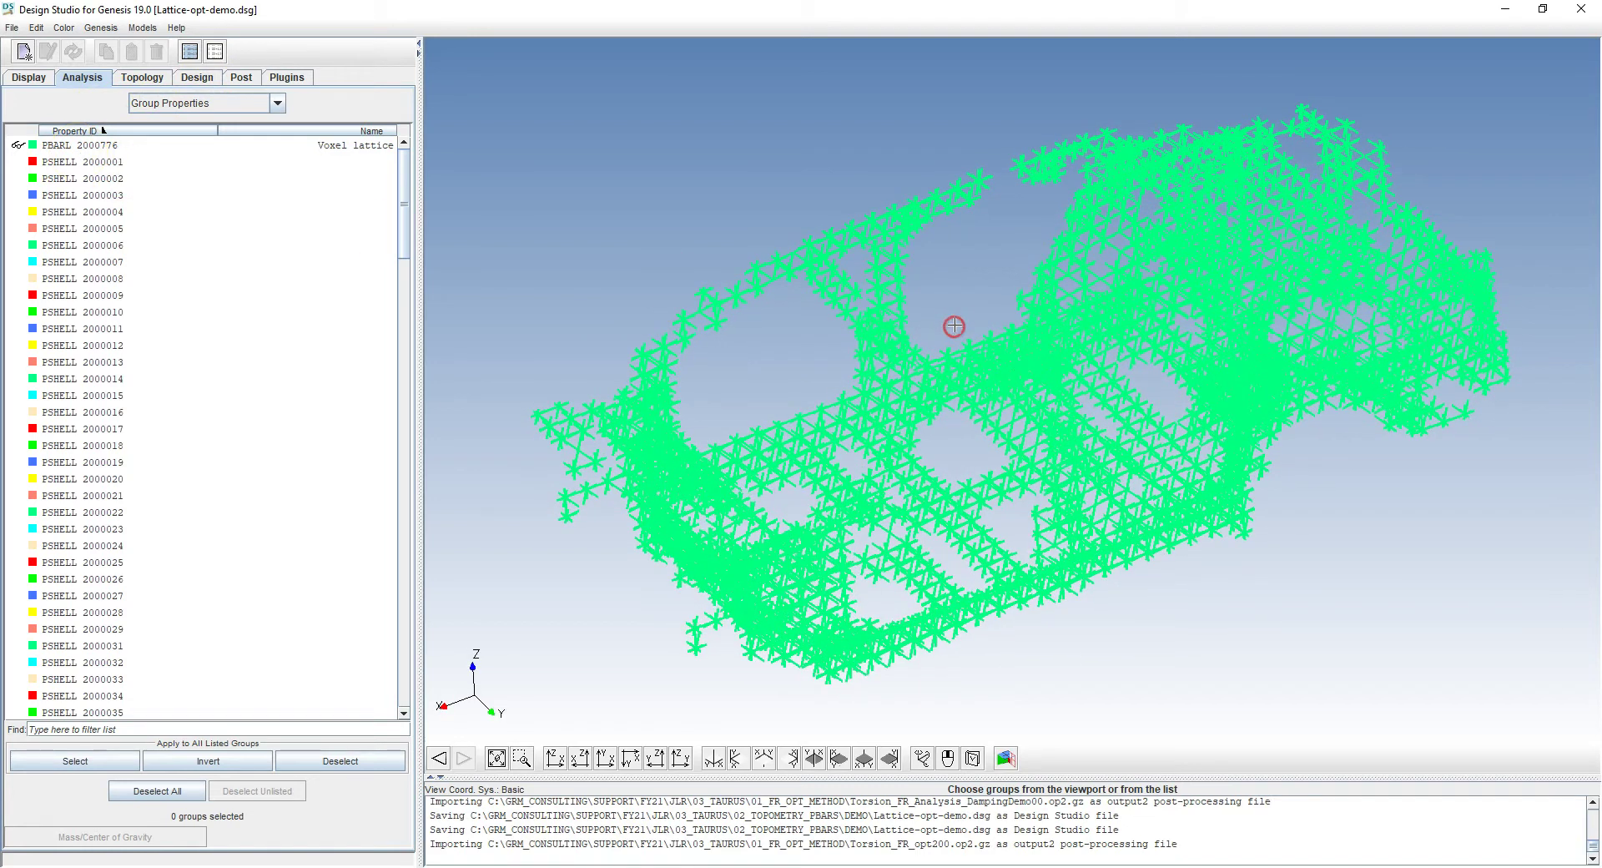
{"action": "left_click", "coordinate": [278, 102]}
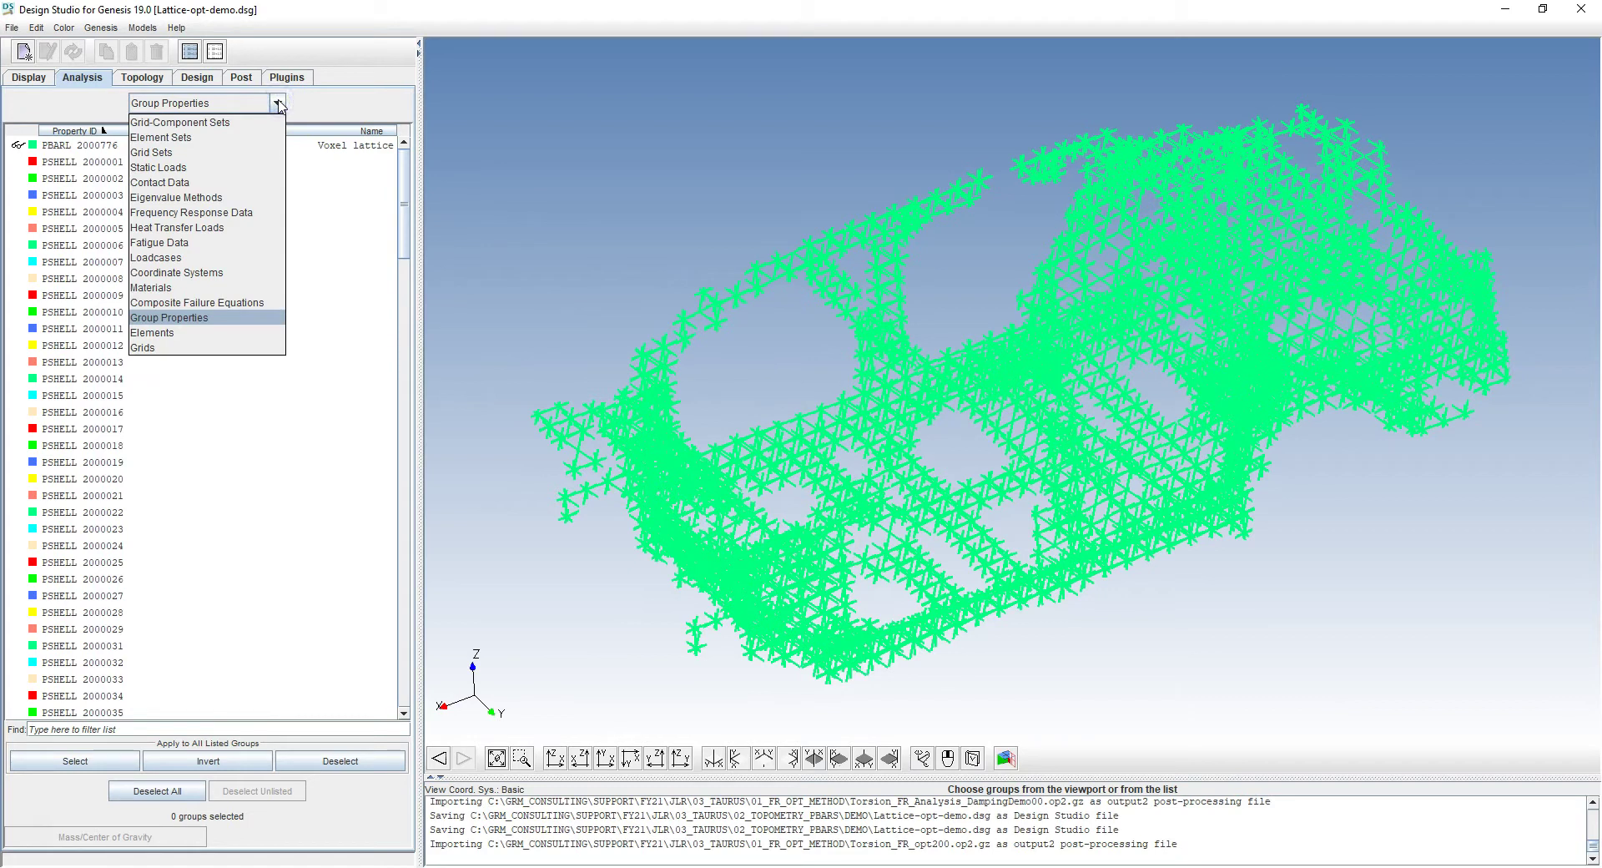
{"action": "left_click", "coordinate": [174, 258]}
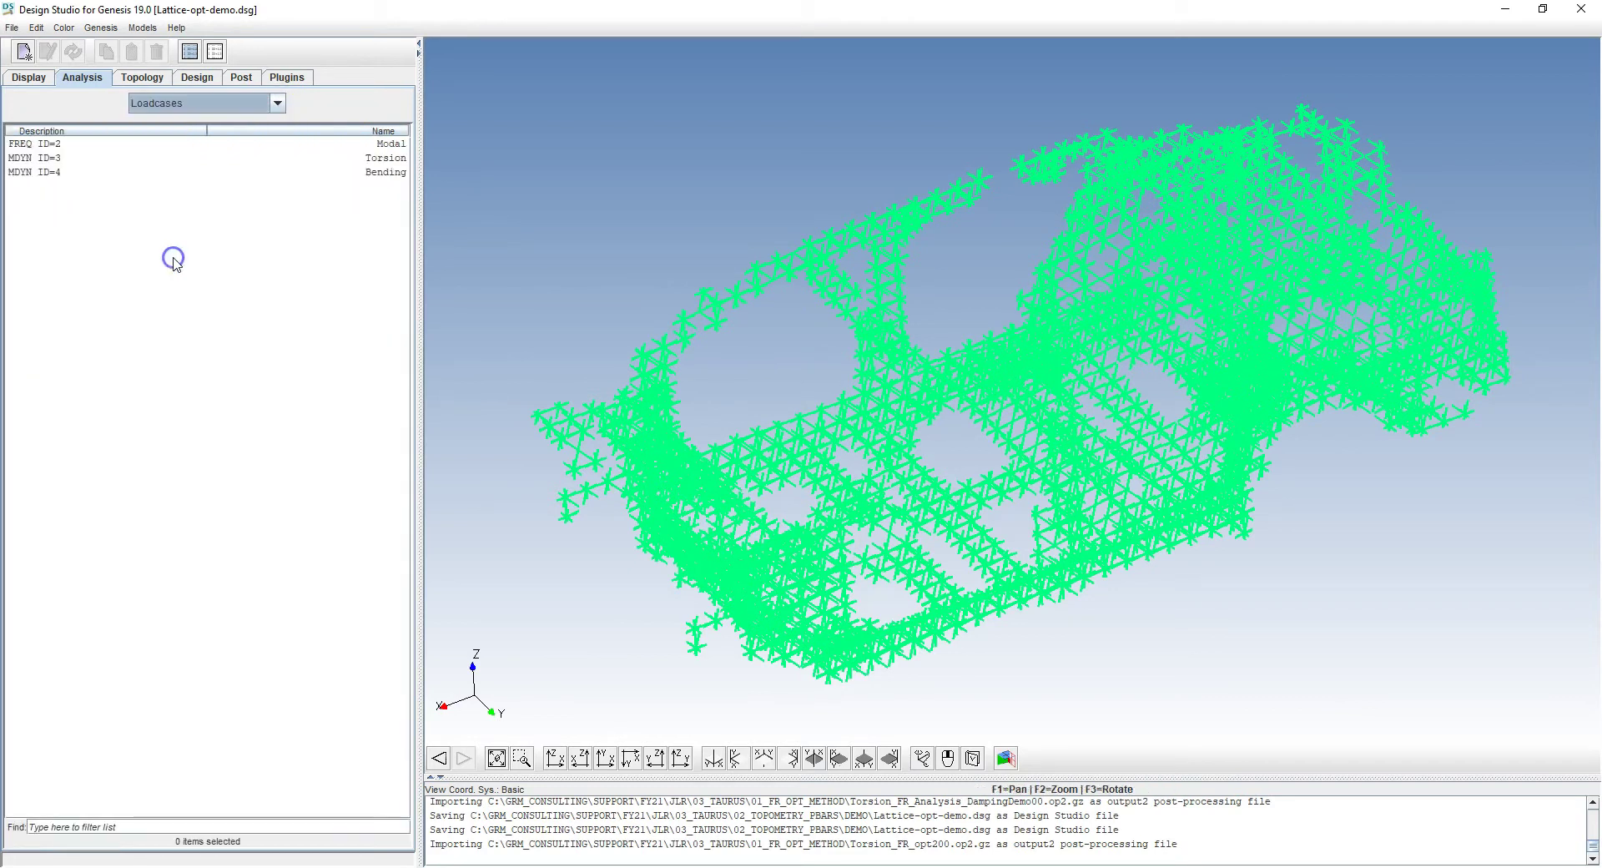
Step: Display the Torsion loadcase's load arrows alongside the lattice model
{"action": "left_click", "coordinate": [387, 160]}
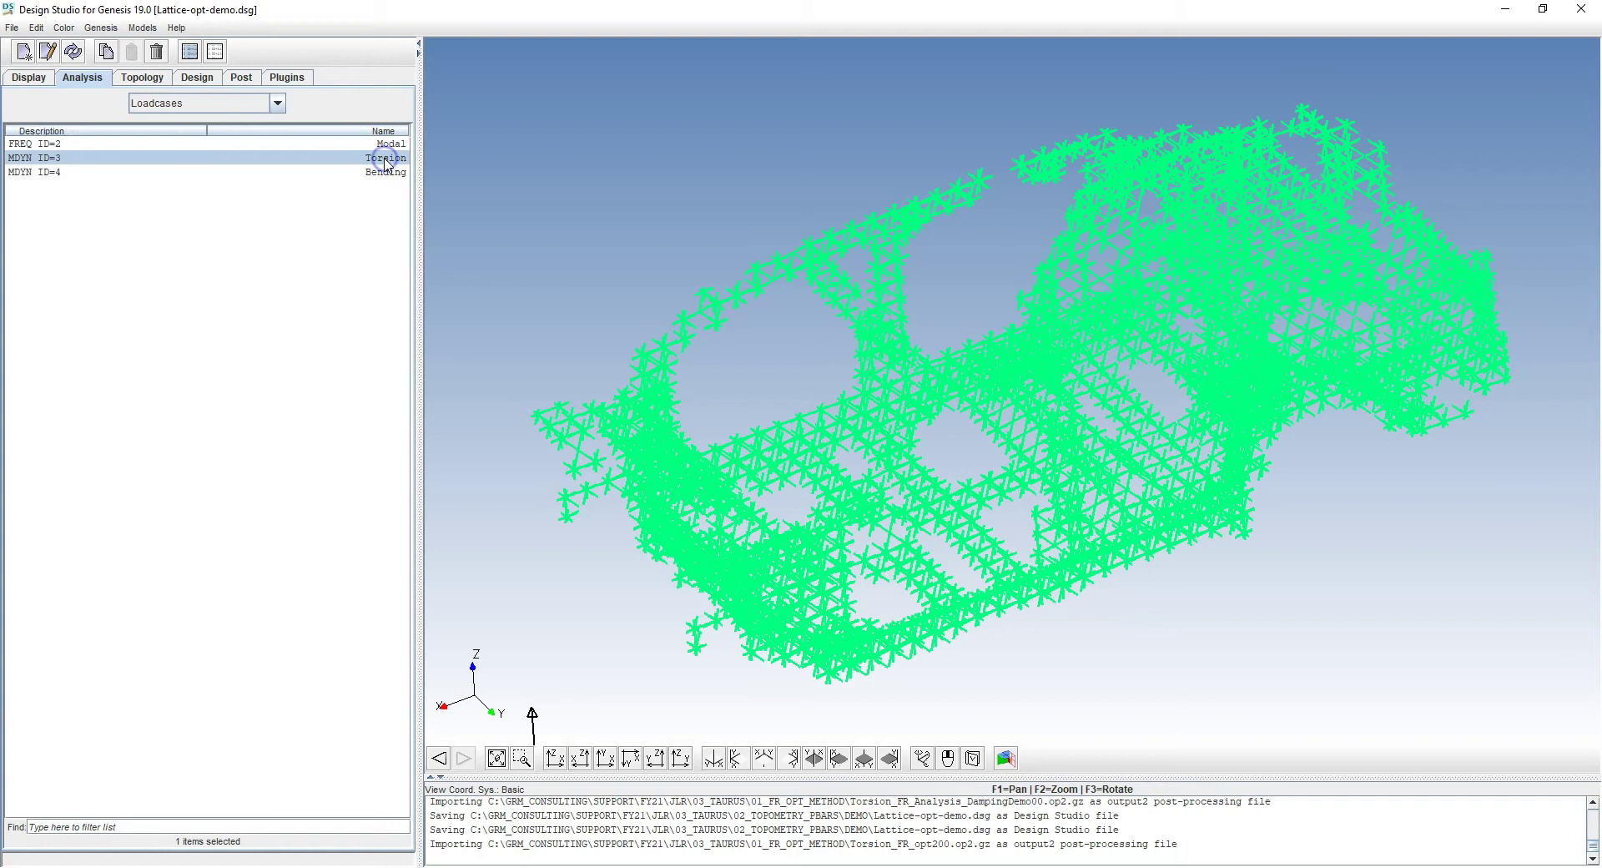
{"action": "scroll", "coordinate": [775, 289], "scroll_direction": "down", "scroll_amount": 2}
{"action": "middle_click_drag", "start_coordinate": [715, 395], "coordinate": [787, 392]}
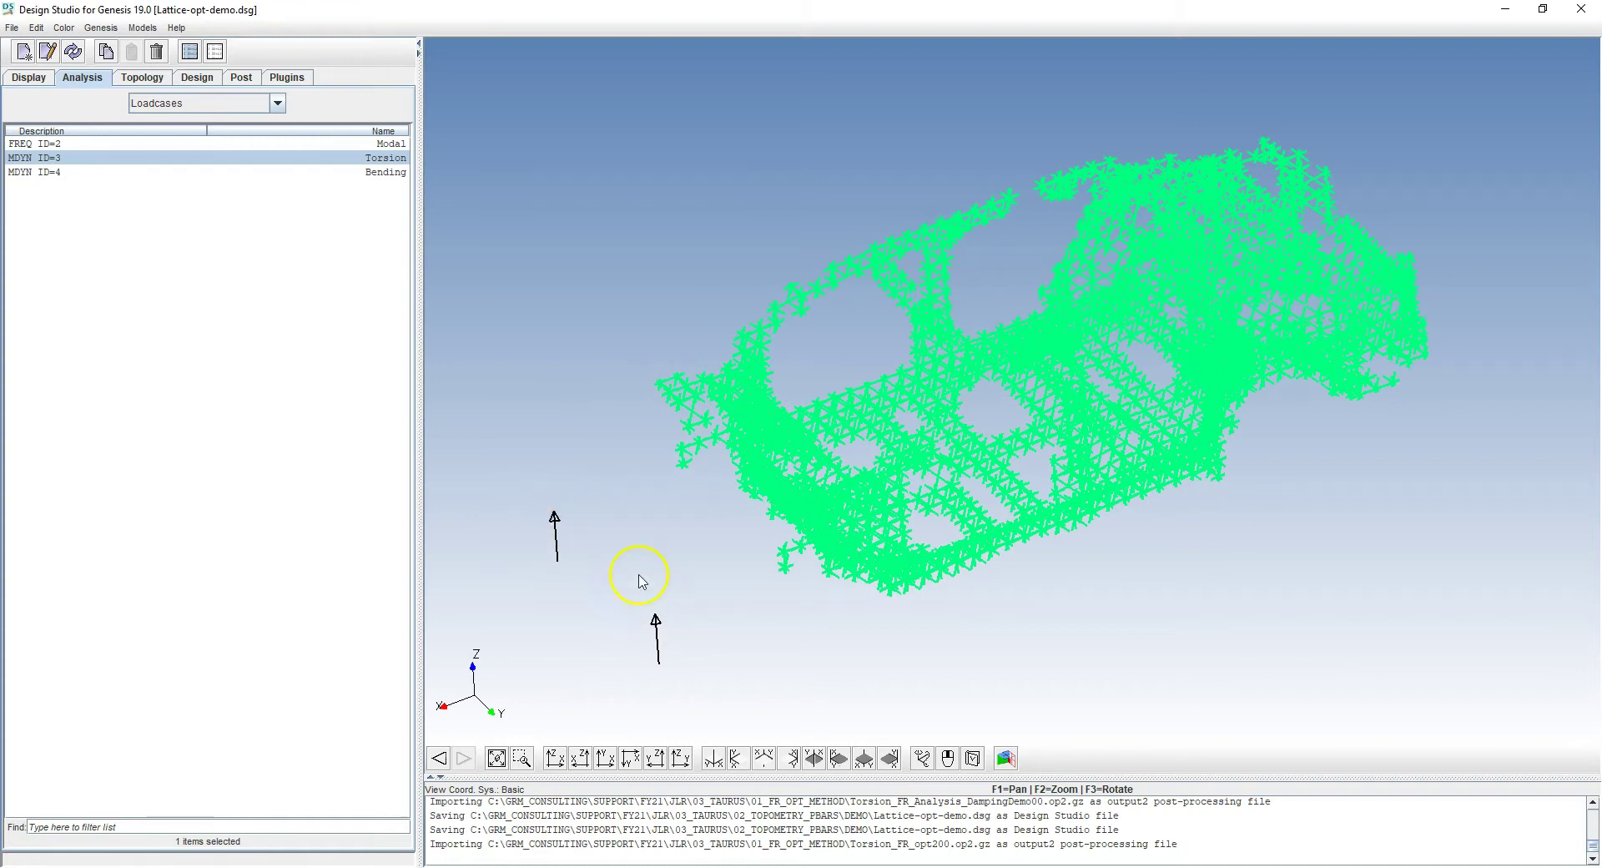
Step: Show all groups of the car body together with the voxel lattice and inspect the front end
{"action": "left_click", "coordinate": [38, 80]}
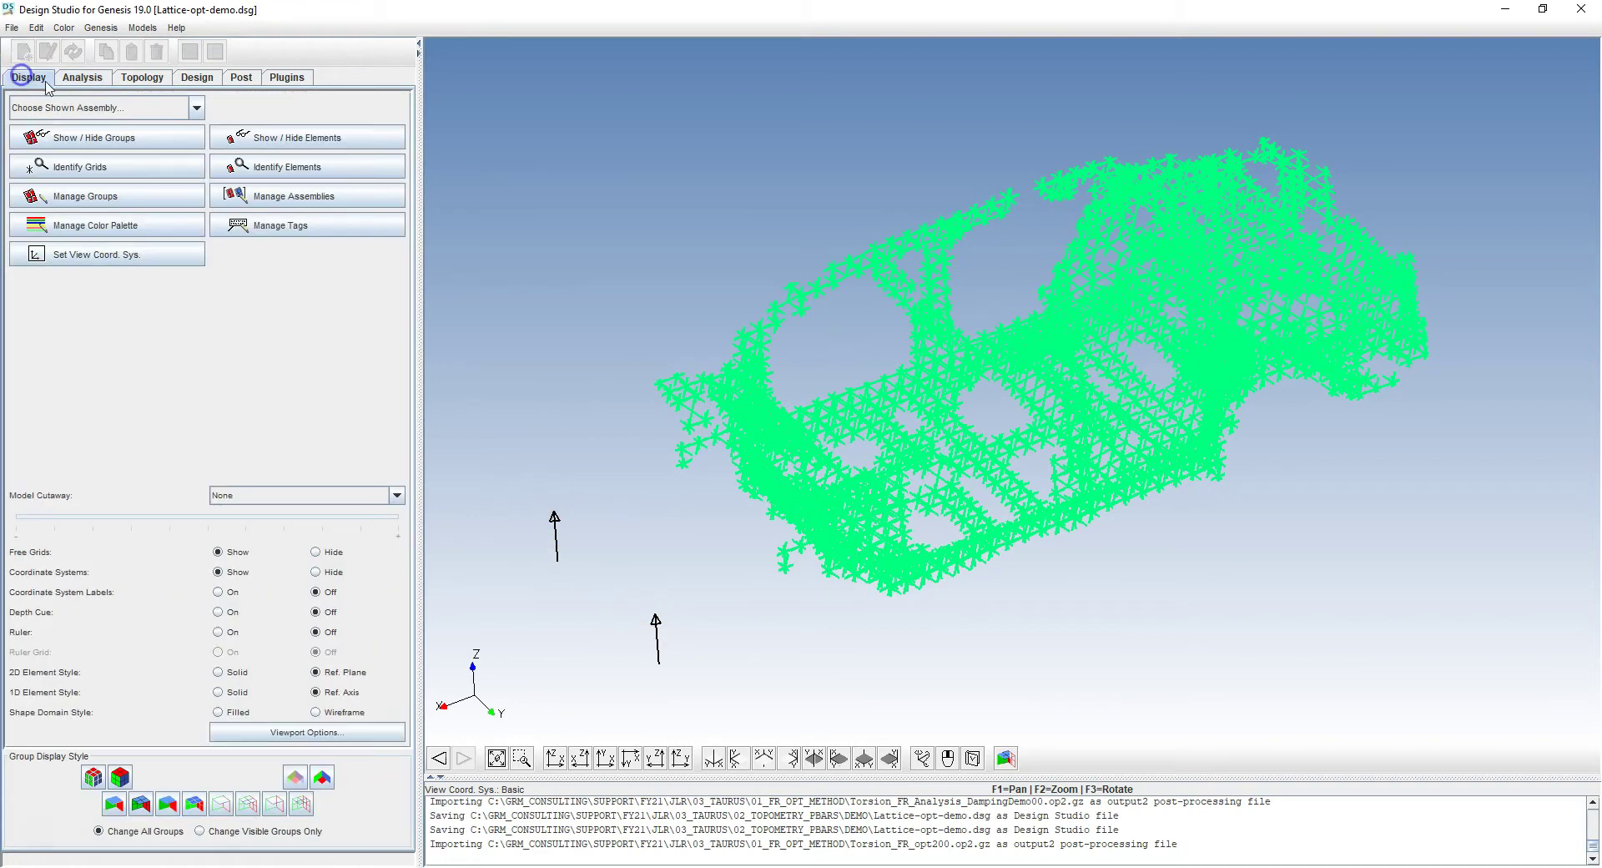
{"action": "left_click", "coordinate": [105, 138]}
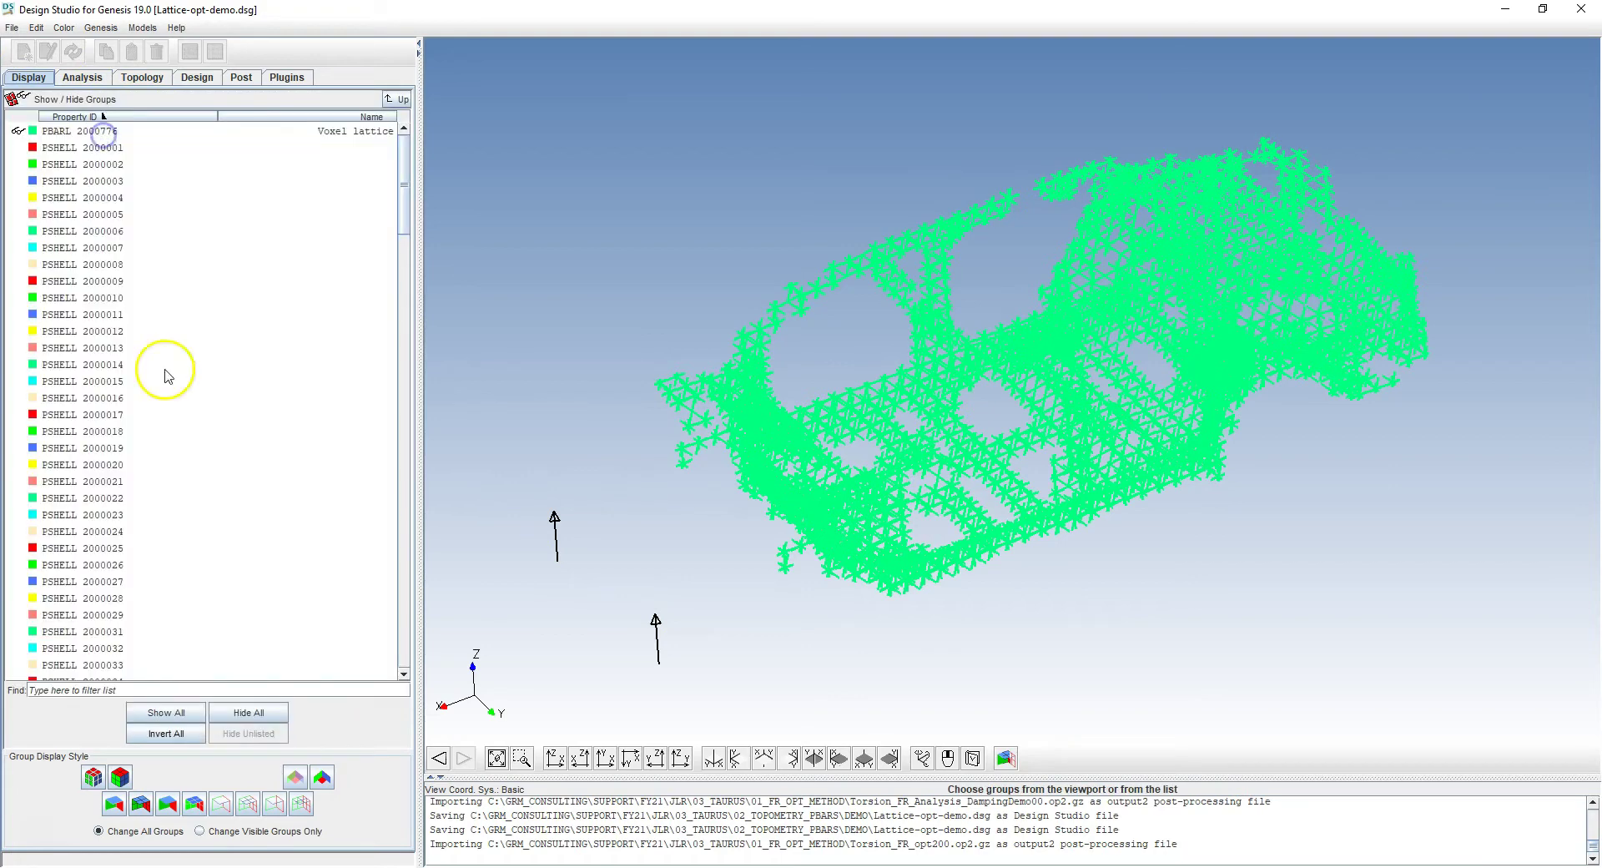
{"action": "left_click", "coordinate": [166, 712]}
{"action": "left_click", "coordinate": [398, 100]}
{"action": "left_click_drag", "start_coordinate": [818, 405], "coordinate": [1004, 469]}
{"action": "left_click_drag", "start_coordinate": [831, 478], "coordinate": [936, 451]}
{"action": "scroll", "coordinate": [936, 450], "scroll_direction": "up", "scroll_amount": 3}
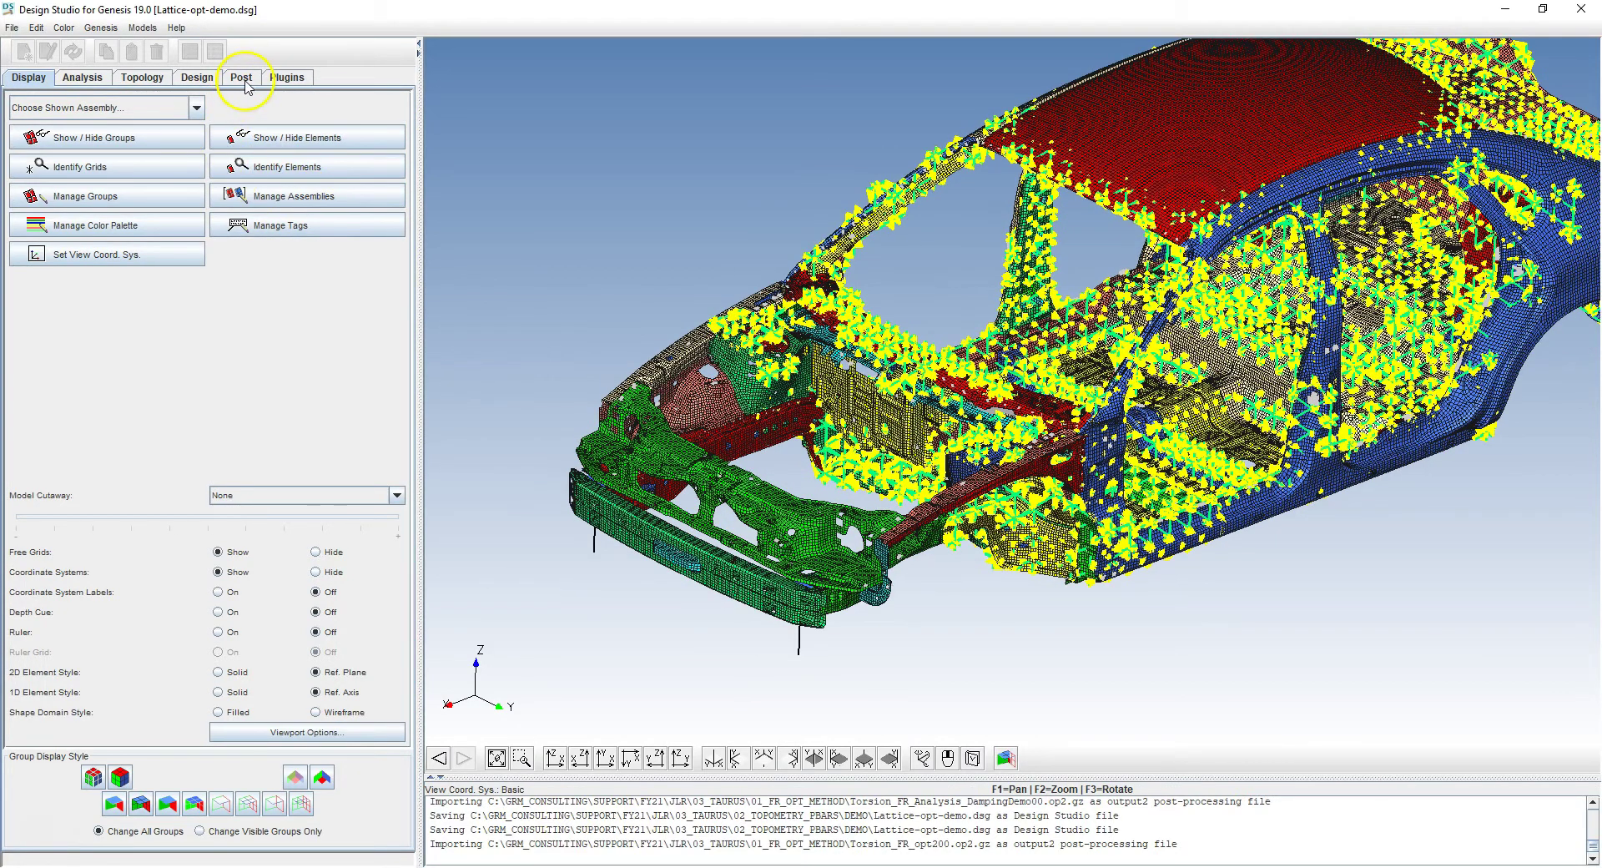
Step: Animate the loadcase 2 mode shapes 10 and 9 from Torsion_FR_opt200.op2.gz as oscillating deformation
{"action": "left_click", "coordinate": [245, 81]}
{"action": "left_click", "coordinate": [190, 136]}
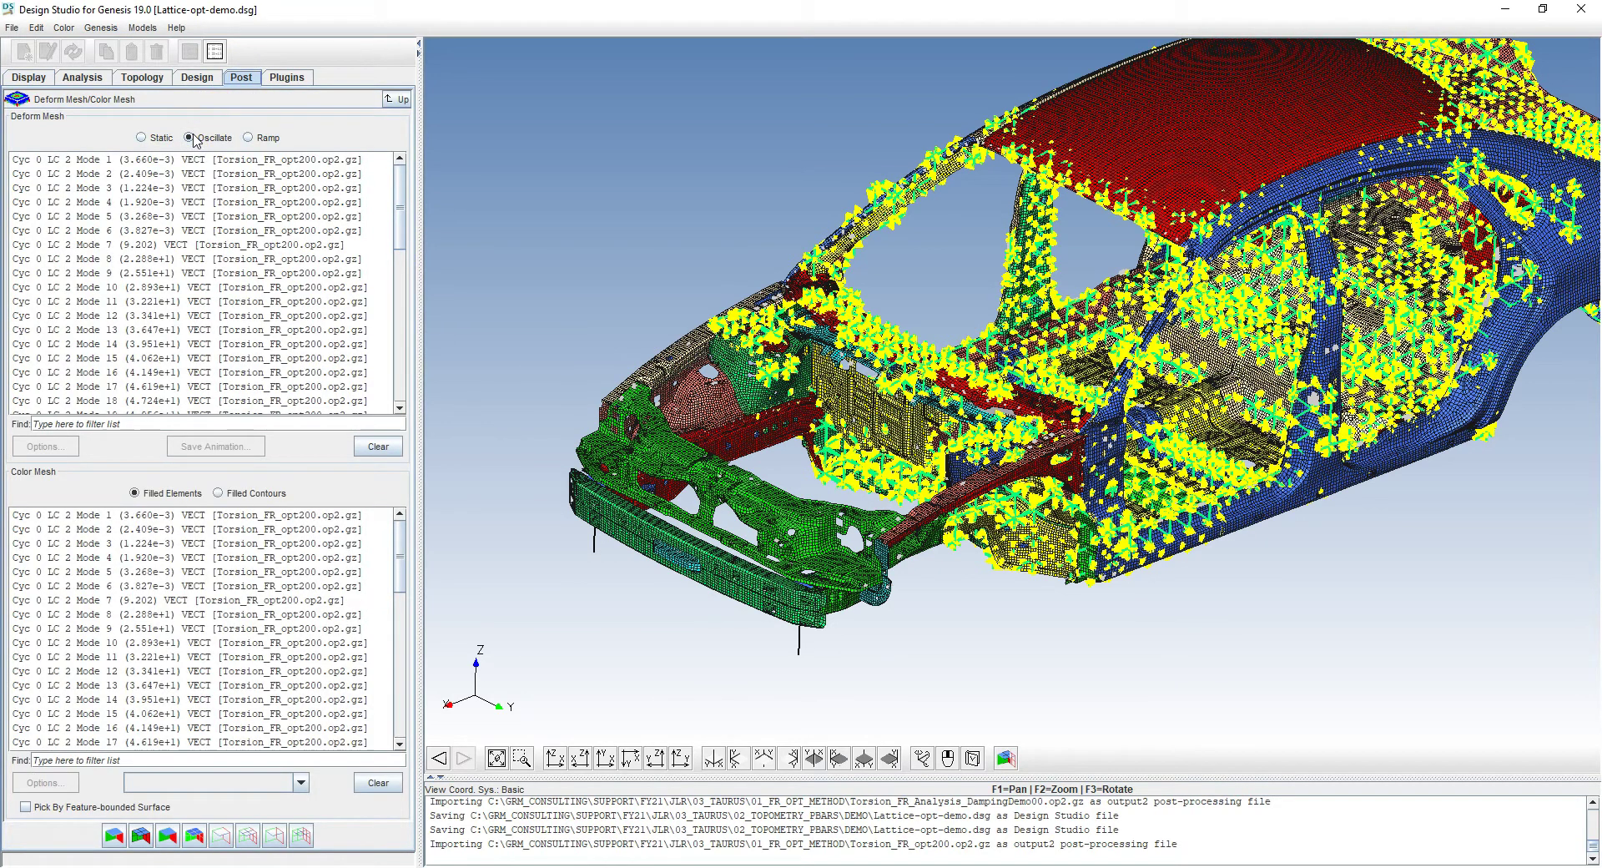
{"action": "left_click", "coordinate": [162, 289]}
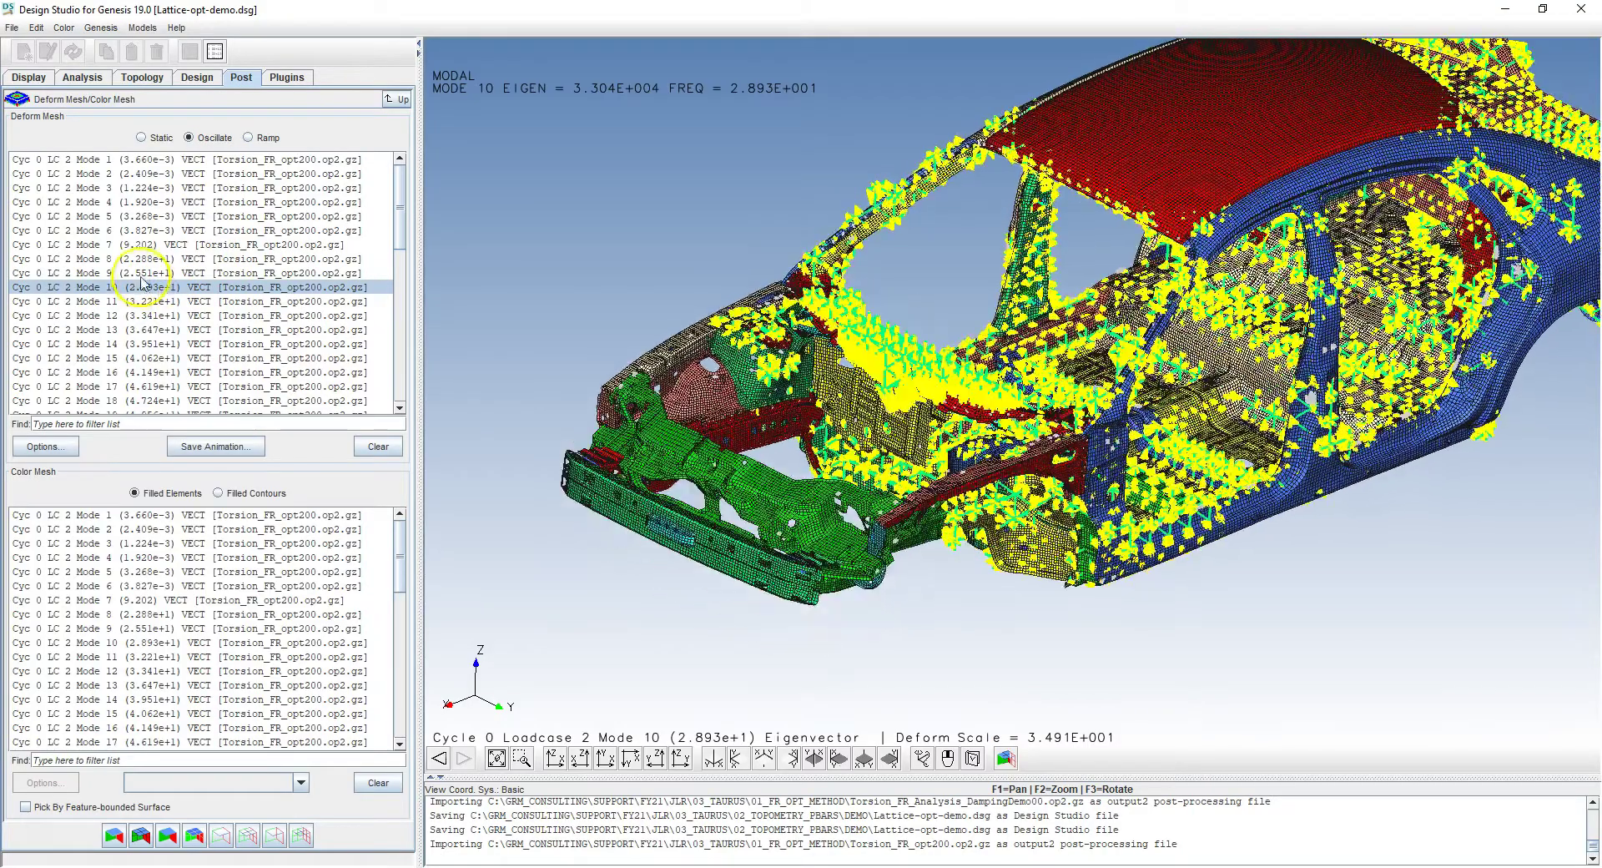
{"action": "left_click", "coordinate": [140, 273]}
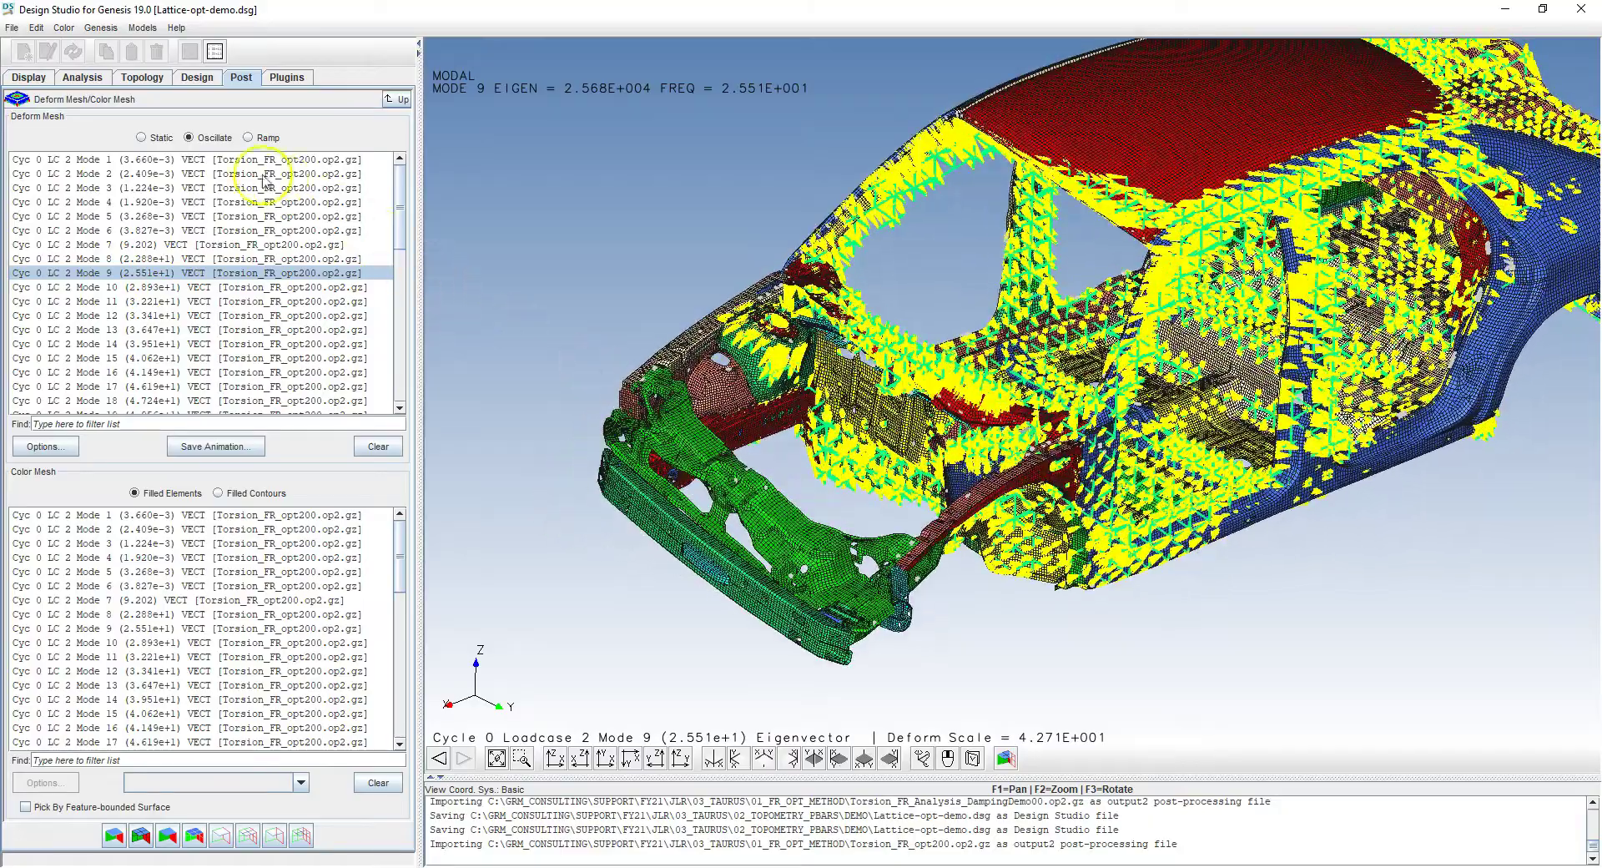
Step: Hide the Voxel lattice group and check the rest of the group list
{"action": "left_click", "coordinate": [28, 76]}
{"action": "left_click", "coordinate": [52, 138]}
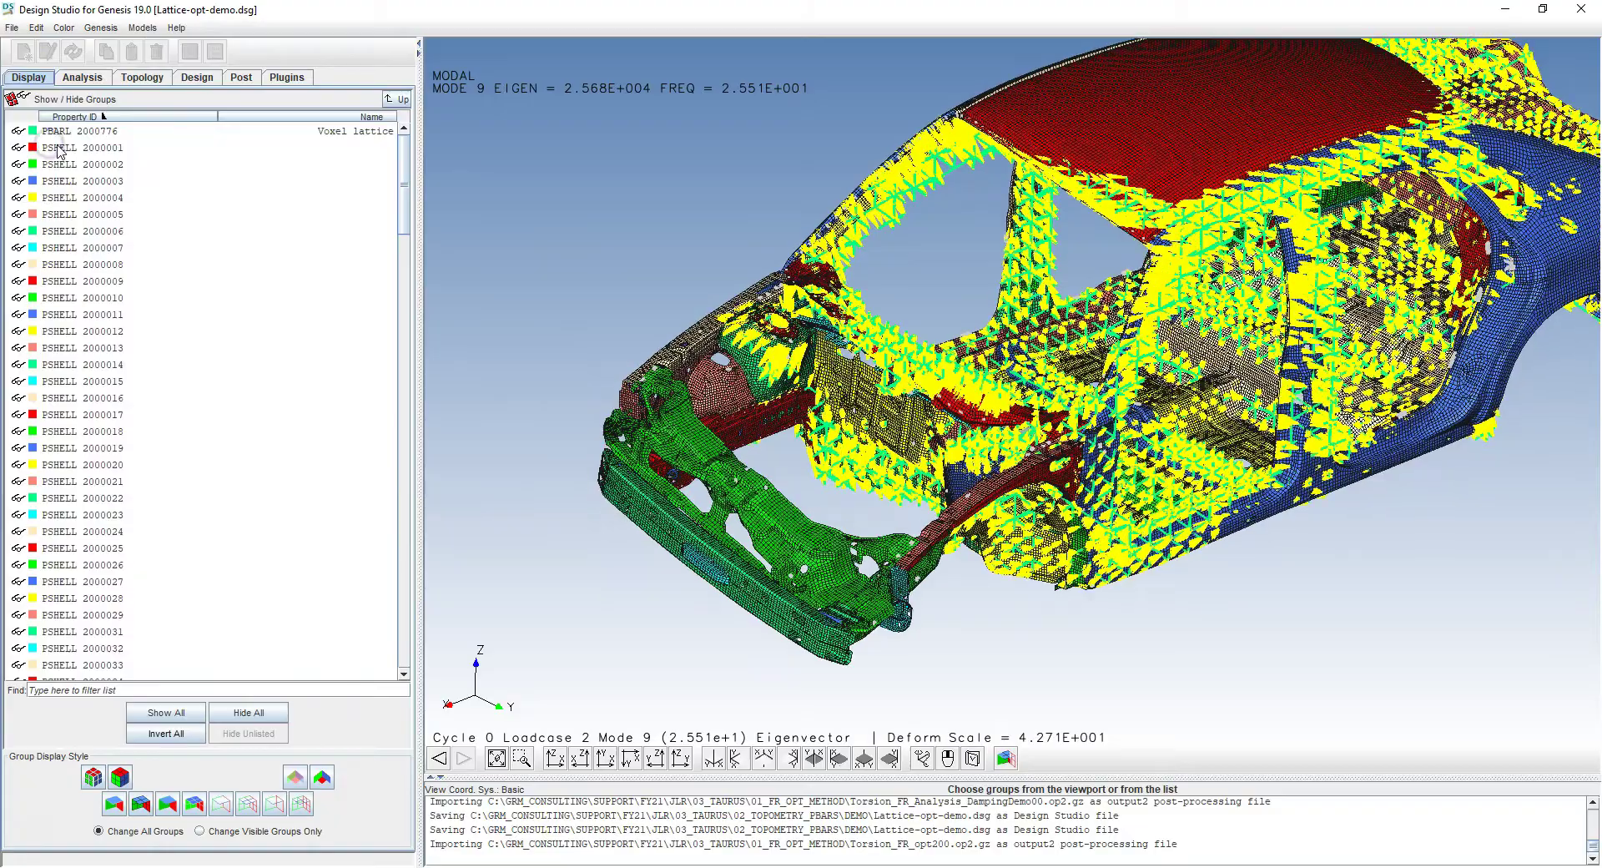
{"action": "left_click_drag", "start_coordinate": [406, 180], "coordinate": [419, 672]}
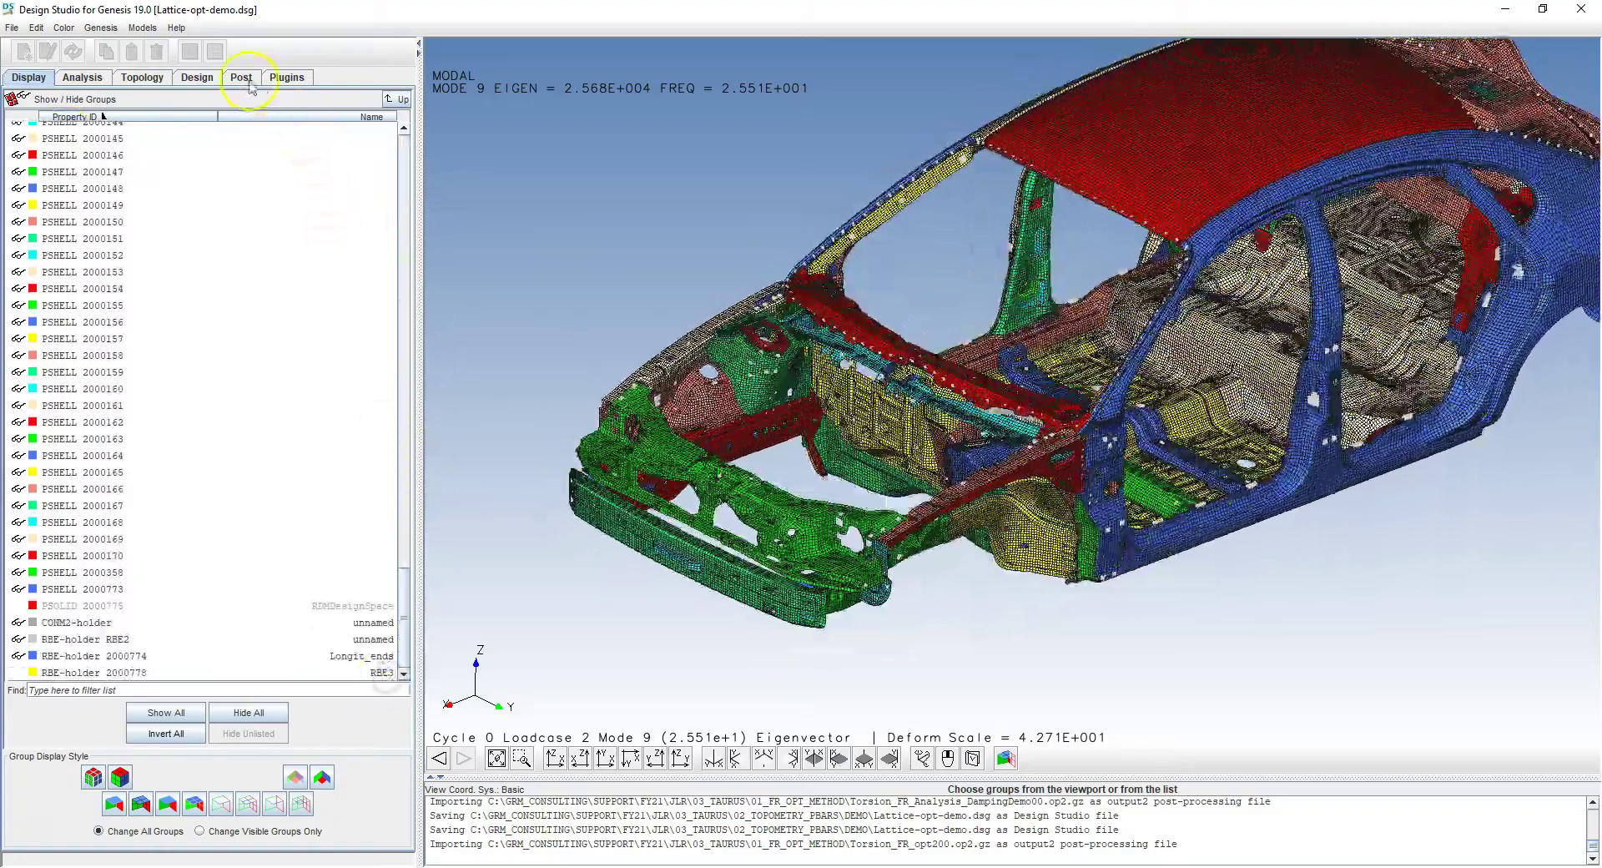
Step: Compare the oscillating mode shapes 11, 12, 10 and 9 of loadcase 2 on the body without the lattice
{"action": "left_click", "coordinate": [252, 80]}
{"action": "left_click_drag", "start_coordinate": [911, 501], "coordinate": [971, 487]}
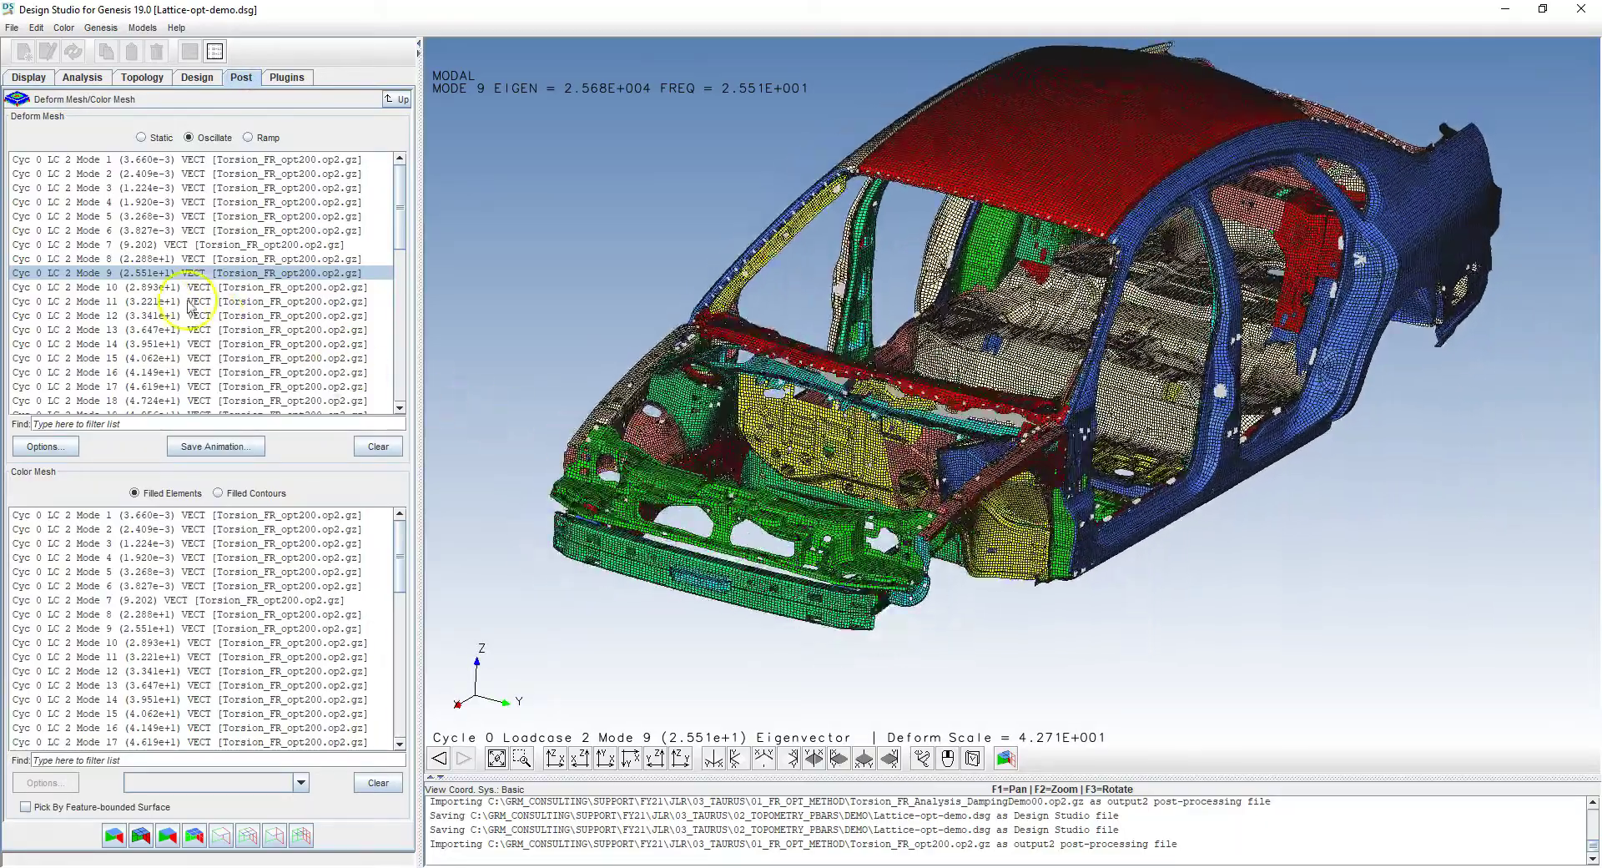
{"action": "left_click", "coordinate": [202, 303]}
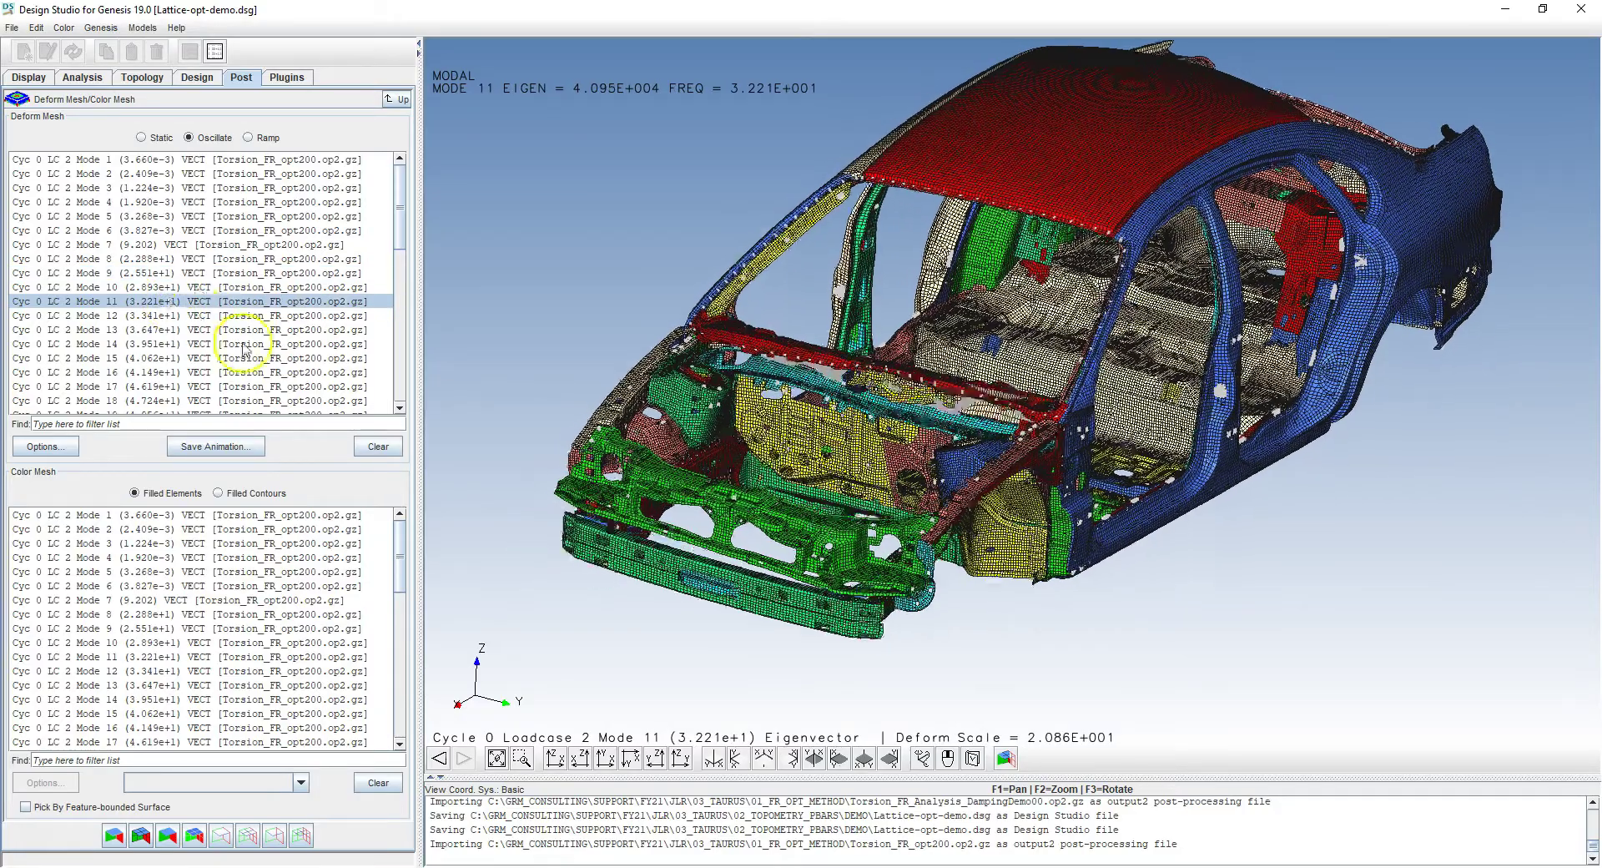
{"action": "left_click", "coordinate": [165, 318]}
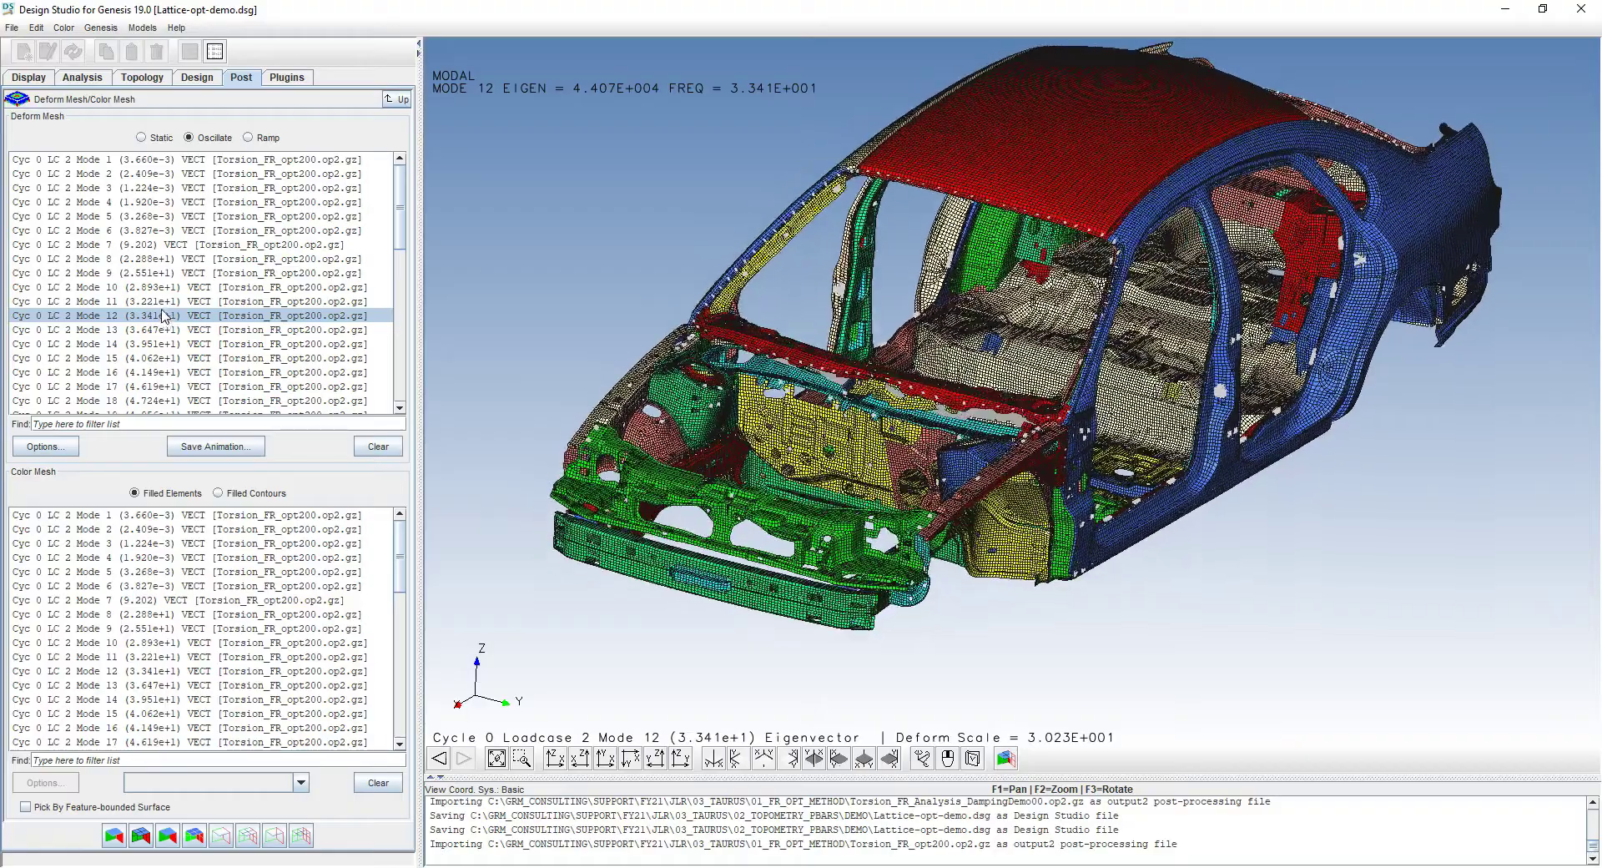
{"action": "left_click", "coordinate": [157, 288]}
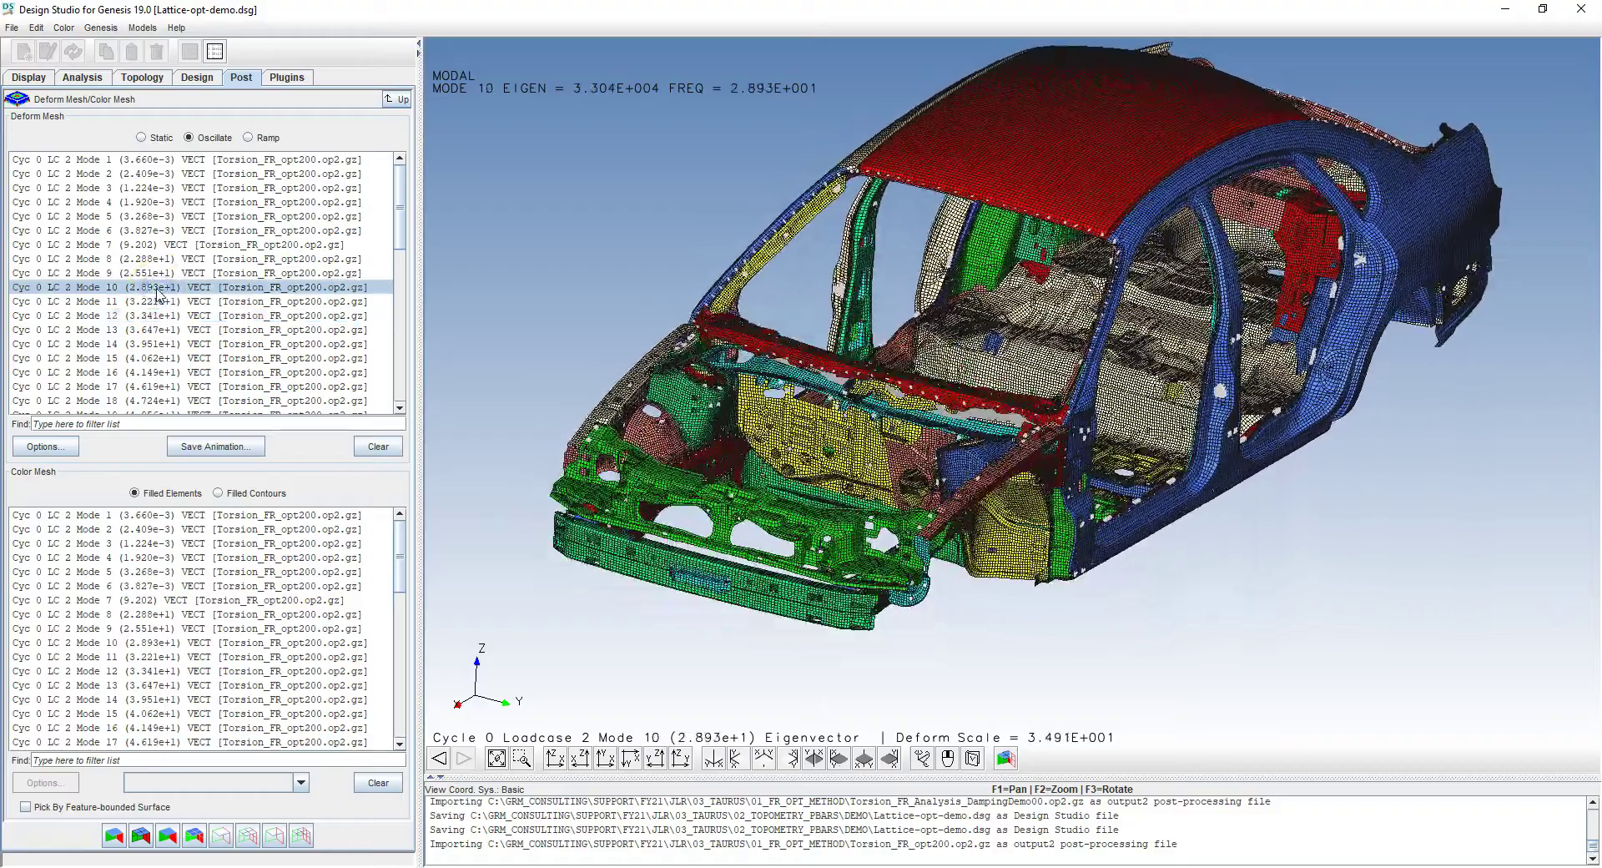
{"action": "left_click", "coordinate": [154, 273]}
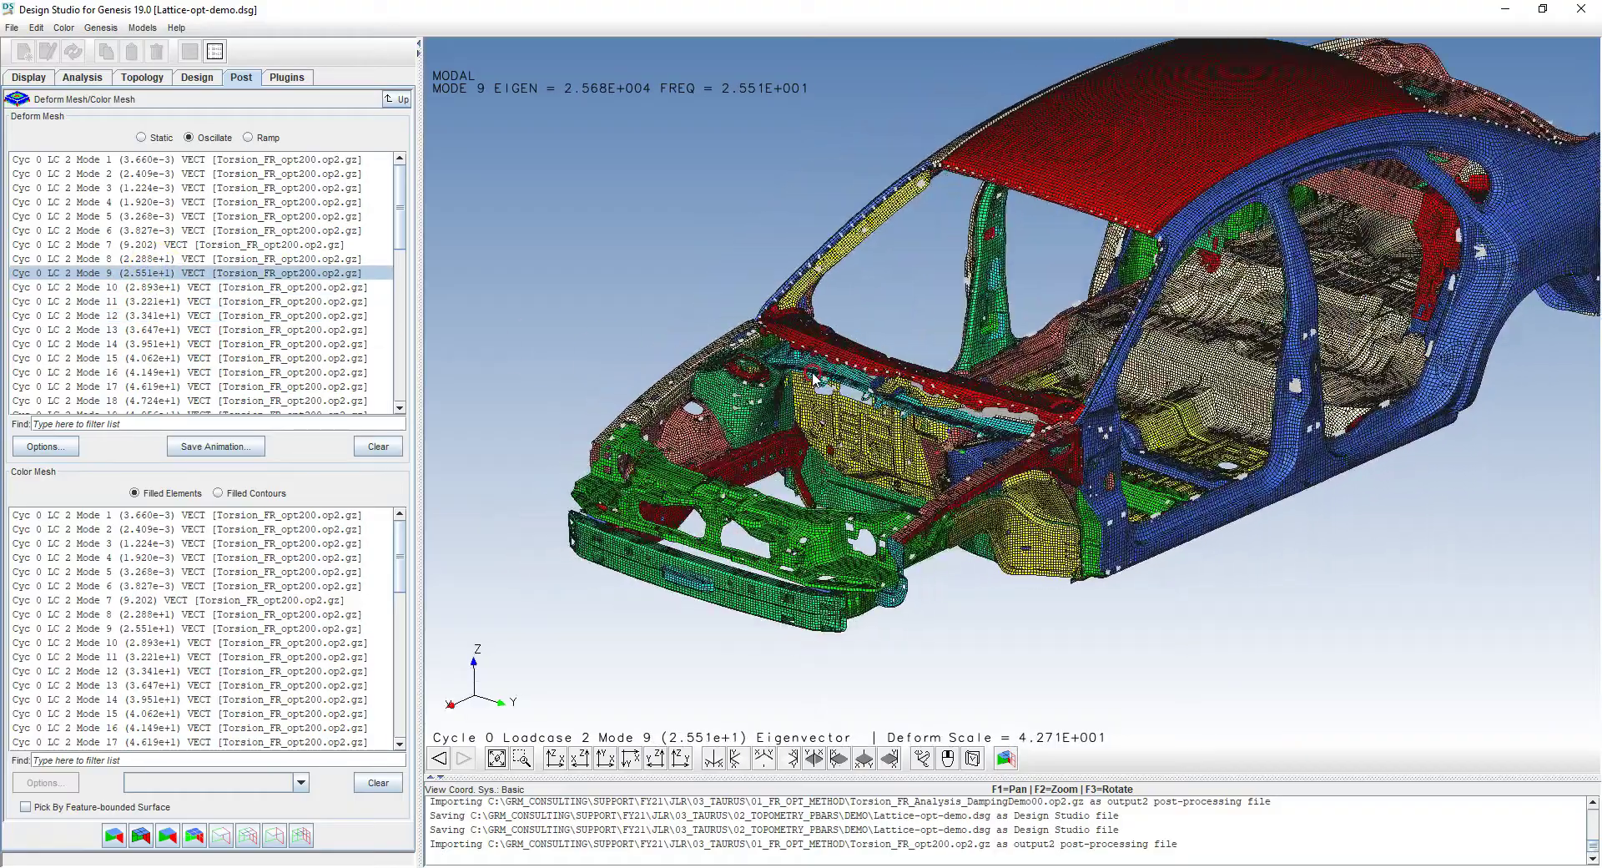
Step: Leave the mode animation and create a new frequency response plot of the Choose Dynamic Component type
{"action": "left_click", "coordinate": [408, 103]}
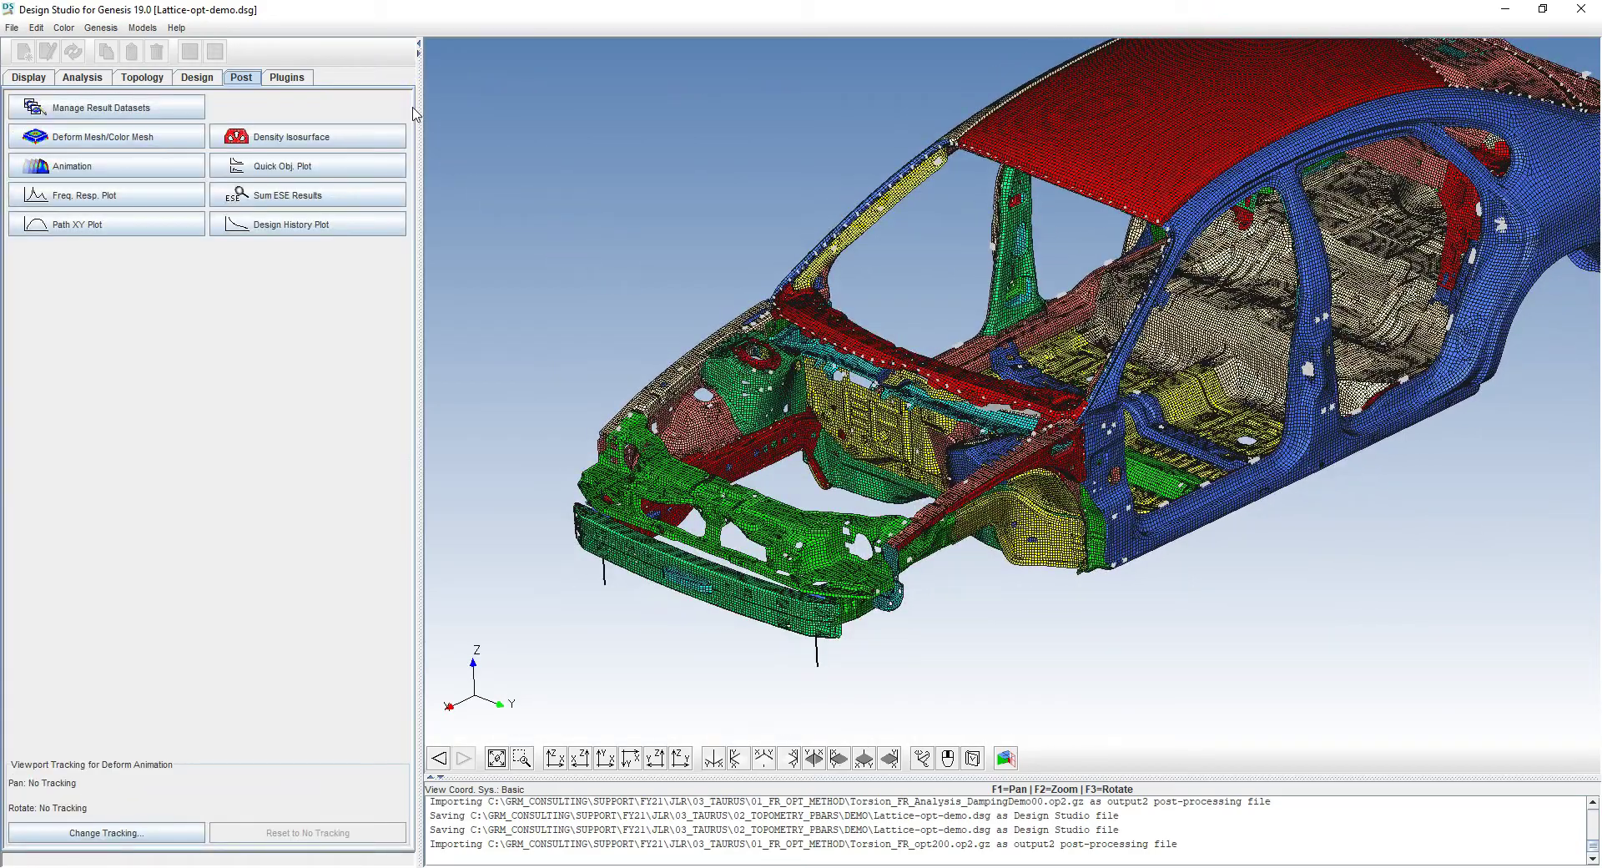
{"action": "left_click_drag", "start_coordinate": [965, 361], "coordinate": [1060, 405]}
{"action": "left_click", "coordinate": [147, 196]}
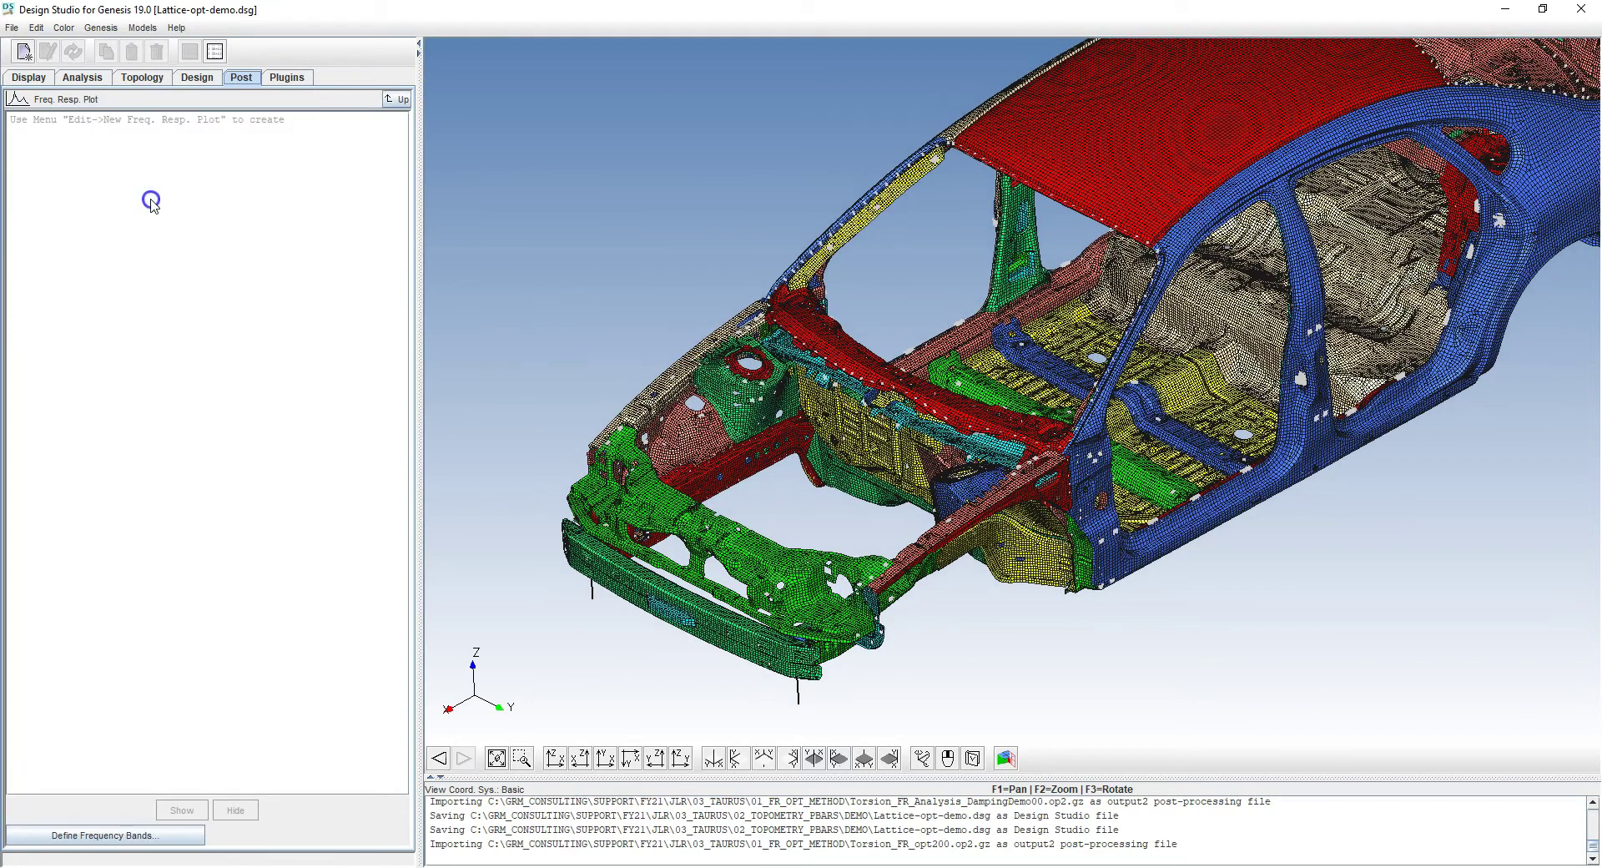
{"action": "left_click", "coordinate": [24, 52]}
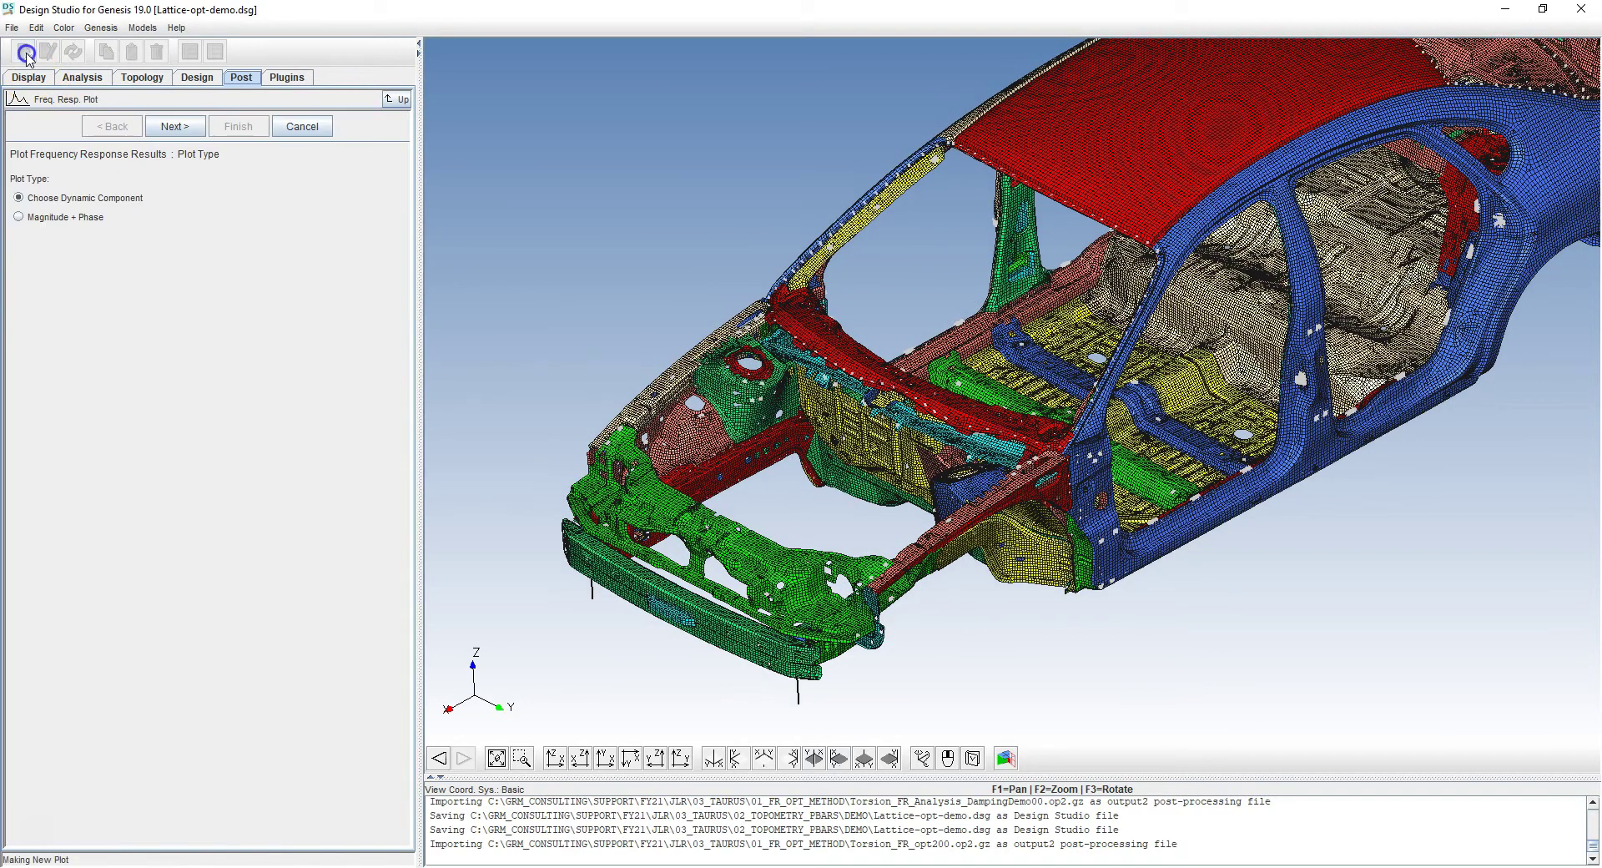
{"action": "left_click", "coordinate": [195, 132]}
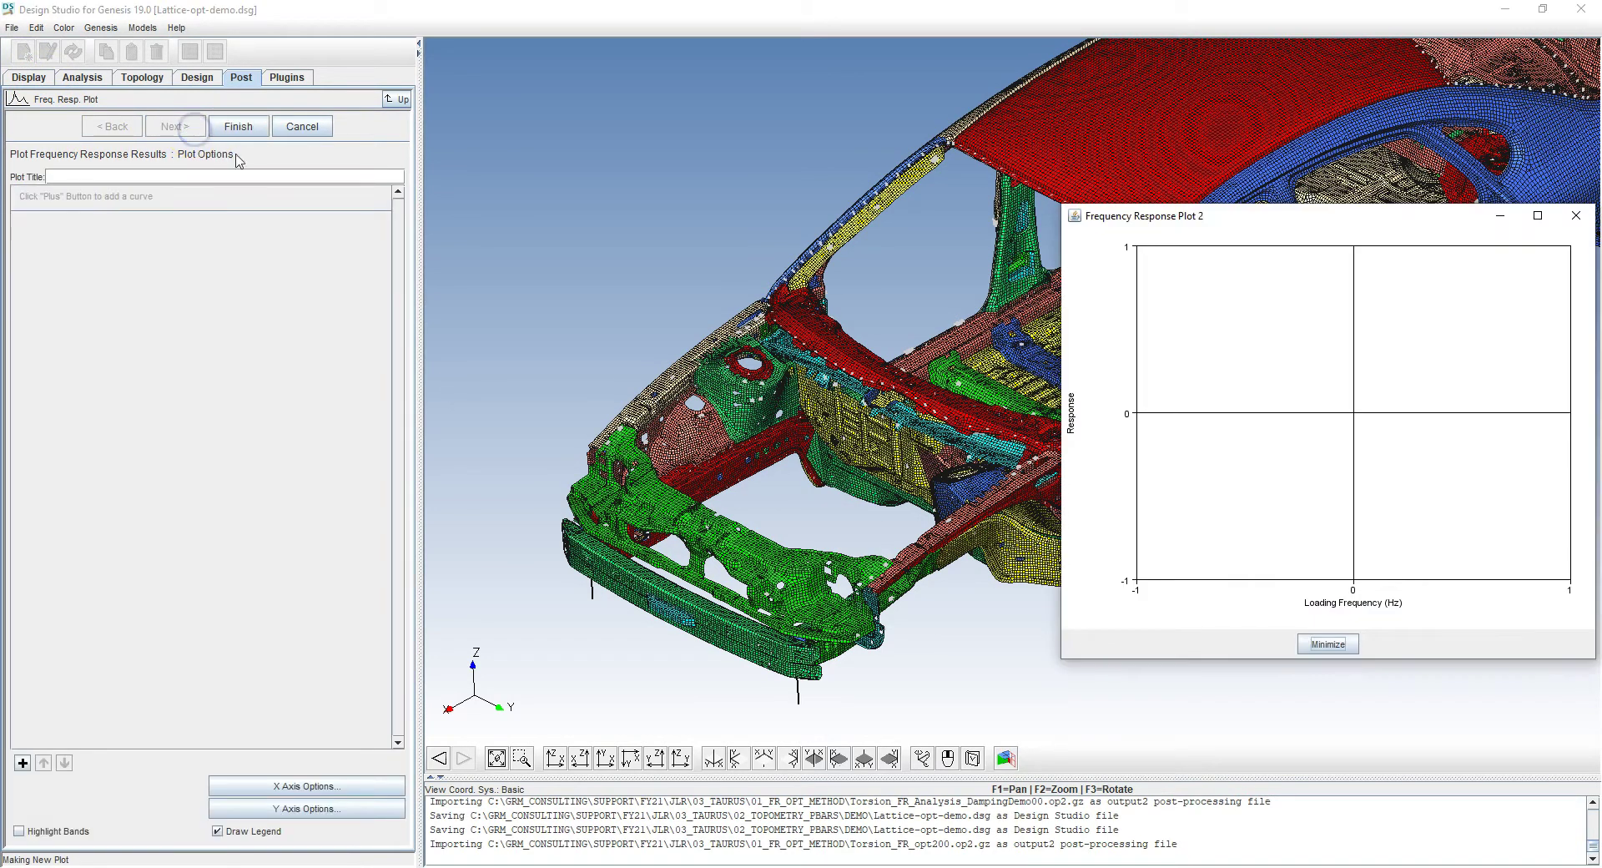
Step: Add a curve from the Cyc 0 LC 3 DISP results for Grid 1, using Translation 3 and Magnitude
{"action": "left_click", "coordinate": [23, 764]}
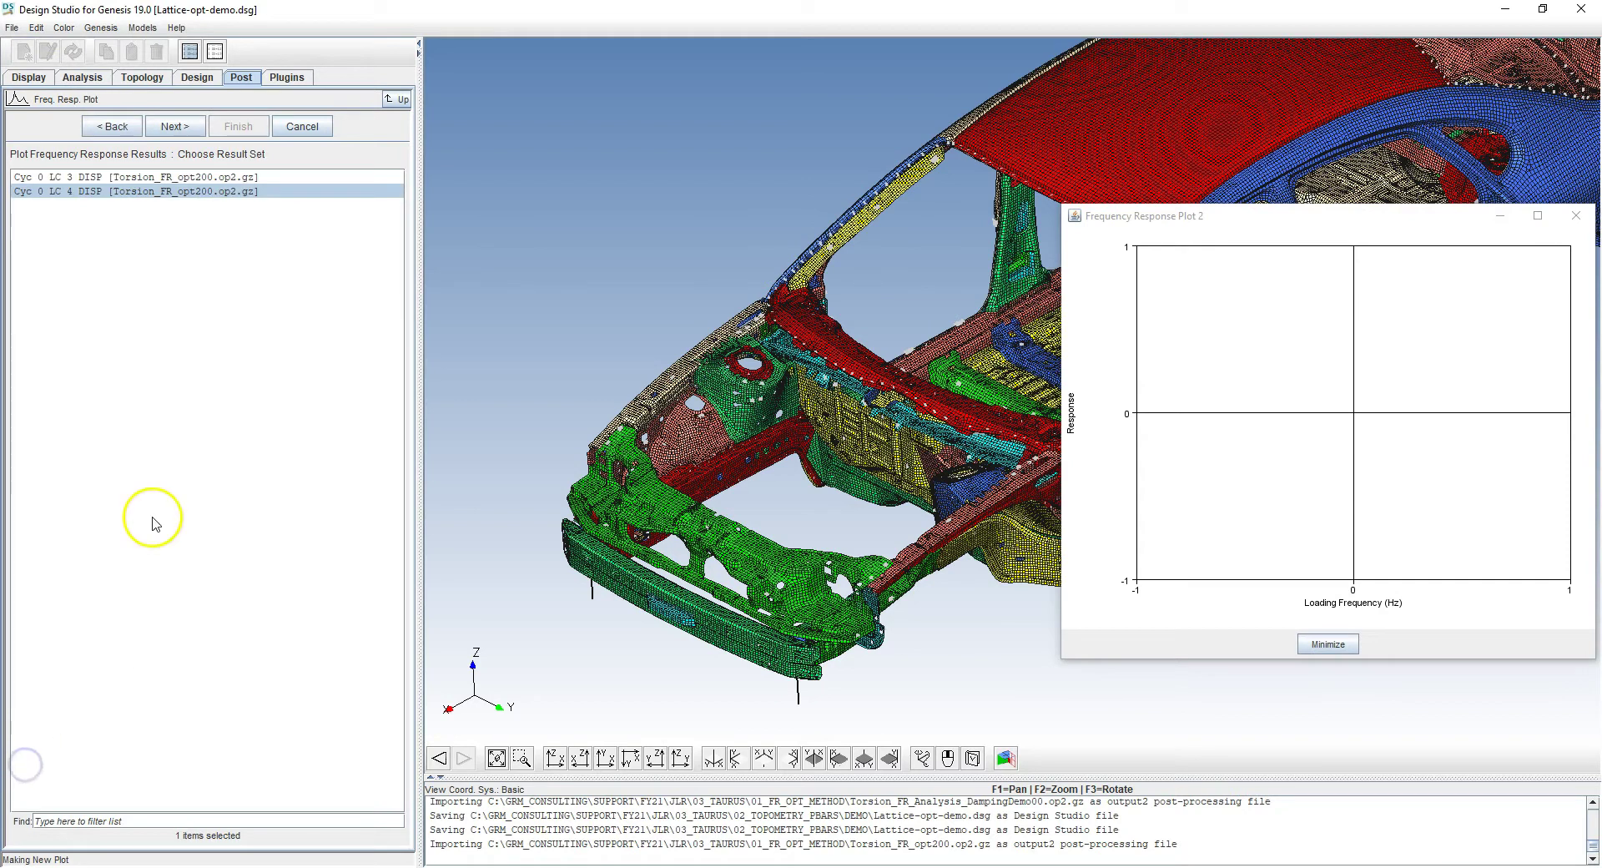
{"action": "left_click", "coordinate": [150, 177]}
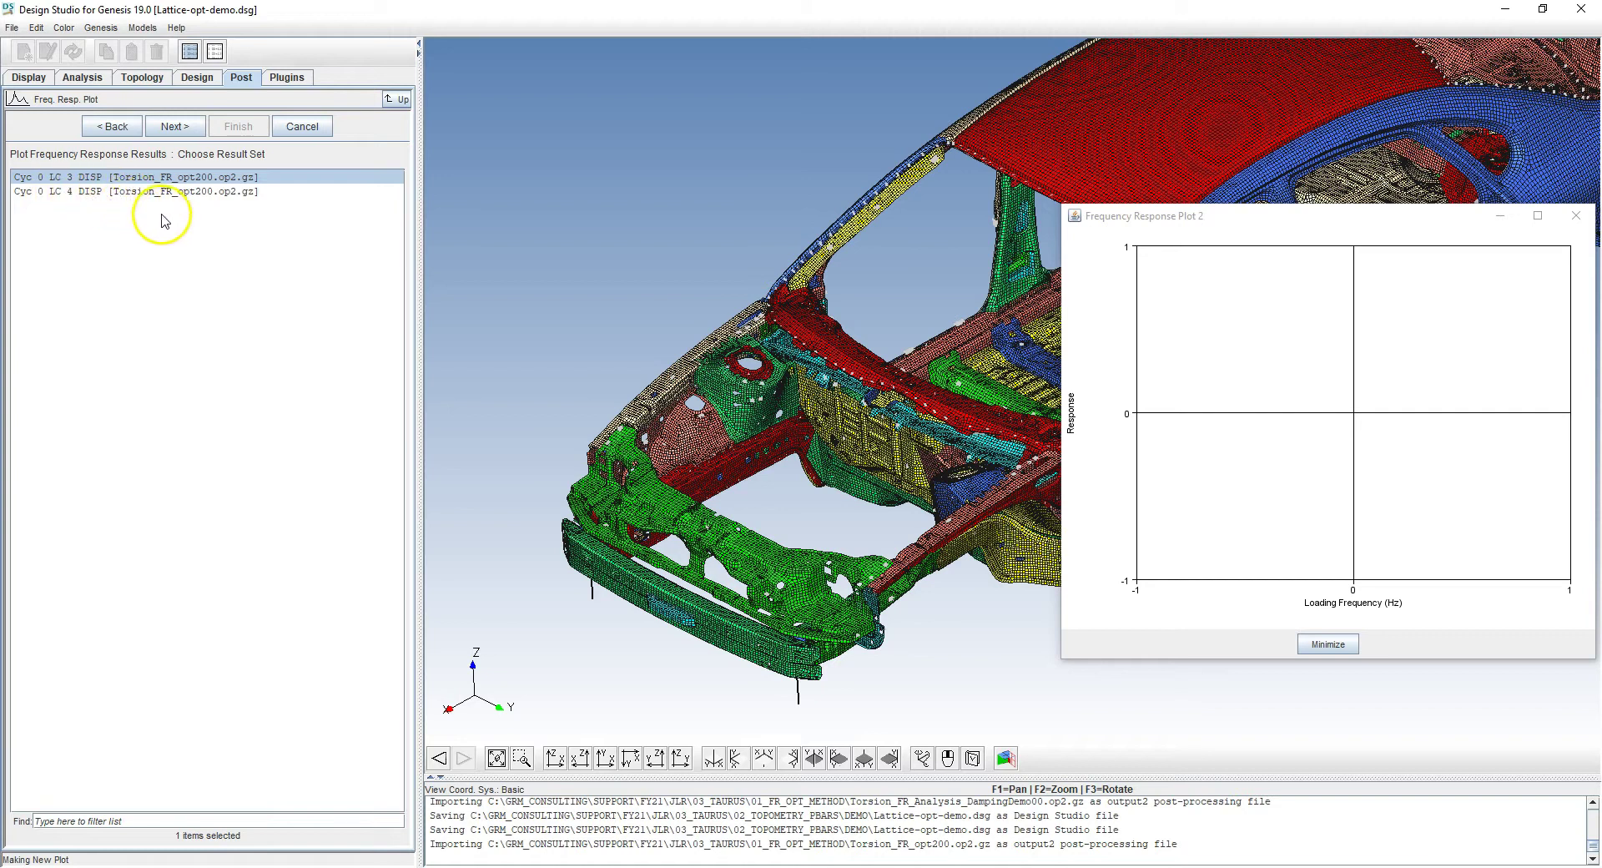
{"action": "left_click", "coordinate": [174, 126]}
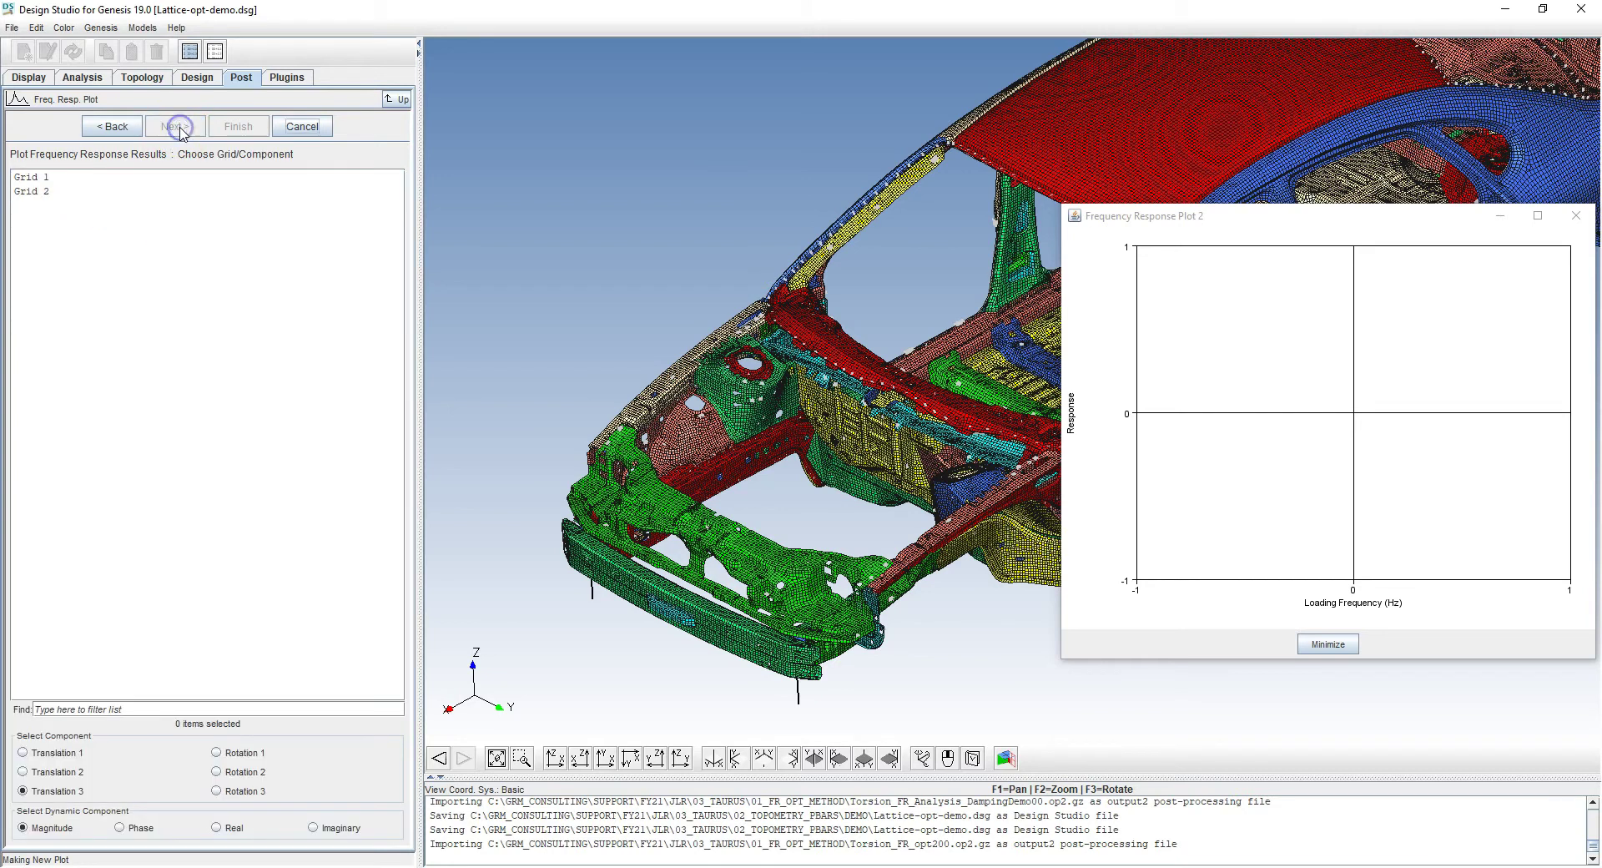
{"action": "left_click", "coordinate": [45, 178]}
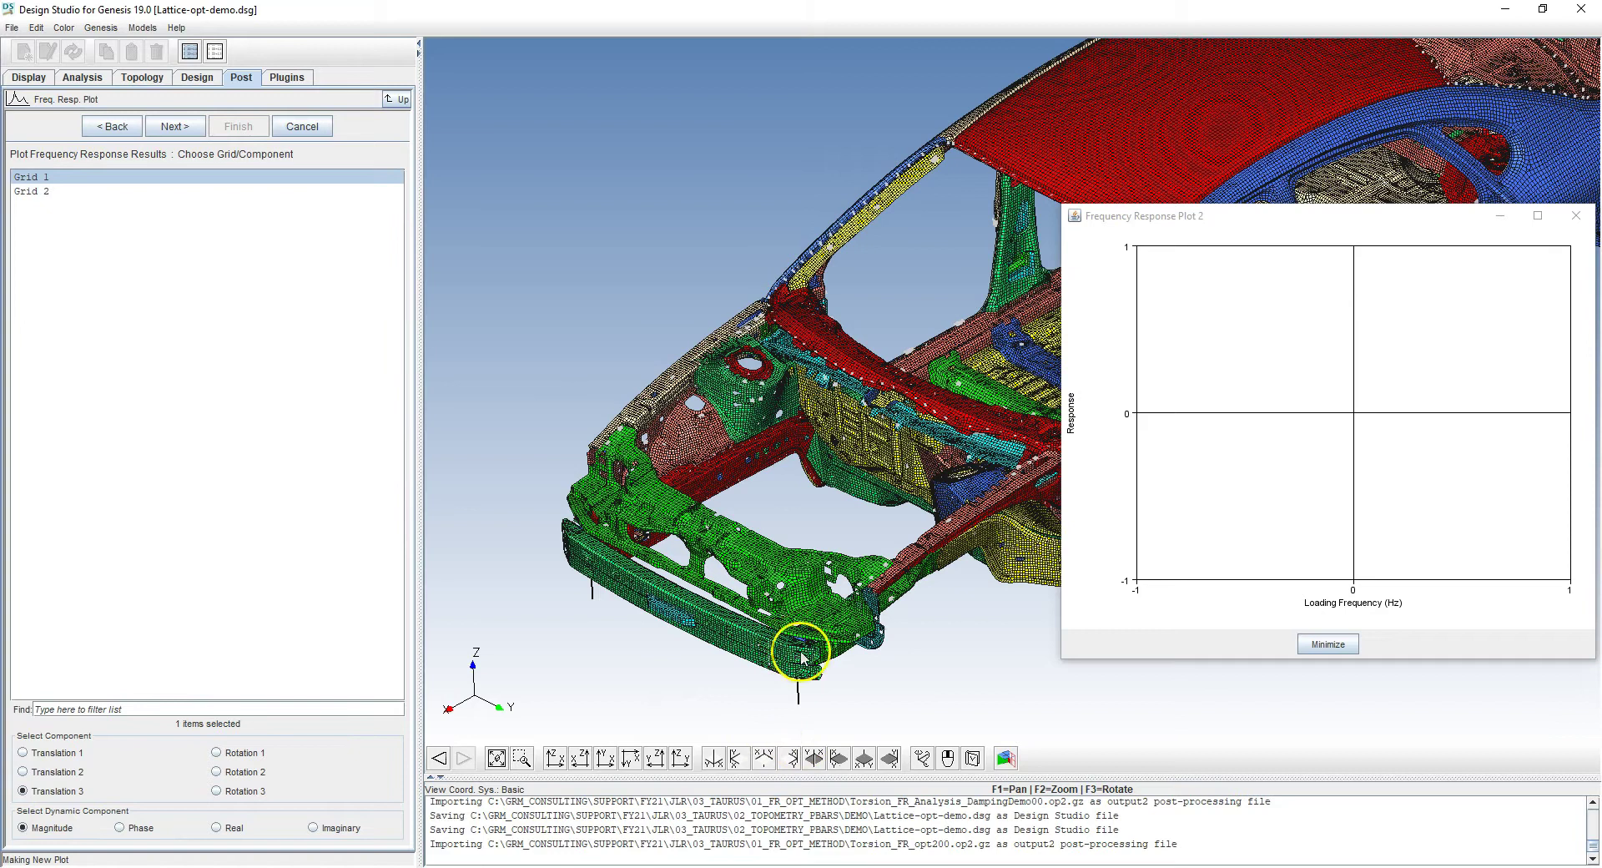
{"action": "left_click", "coordinate": [66, 792]}
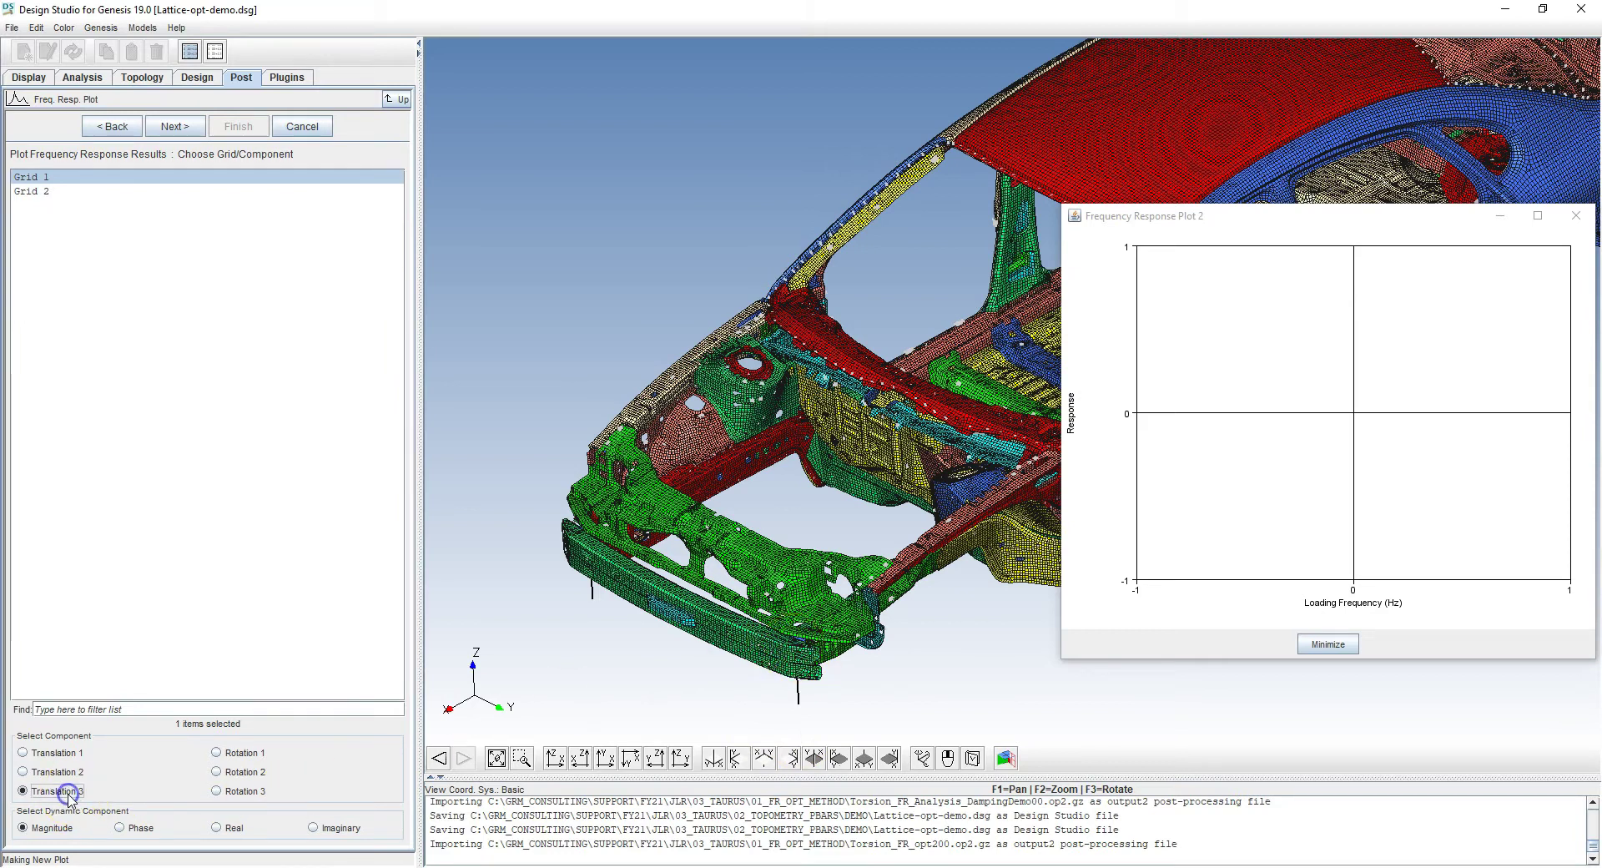
{"action": "left_click", "coordinate": [175, 127]}
Step: Enlarge the frequency response plot window and read the curve's main peak and the small hump near its high-frequency end
{"action": "left_click_drag", "start_coordinate": [1321, 235], "coordinate": [693, 114]}
{"action": "left_click_drag", "start_coordinate": [958, 536], "coordinate": [1364, 723]}
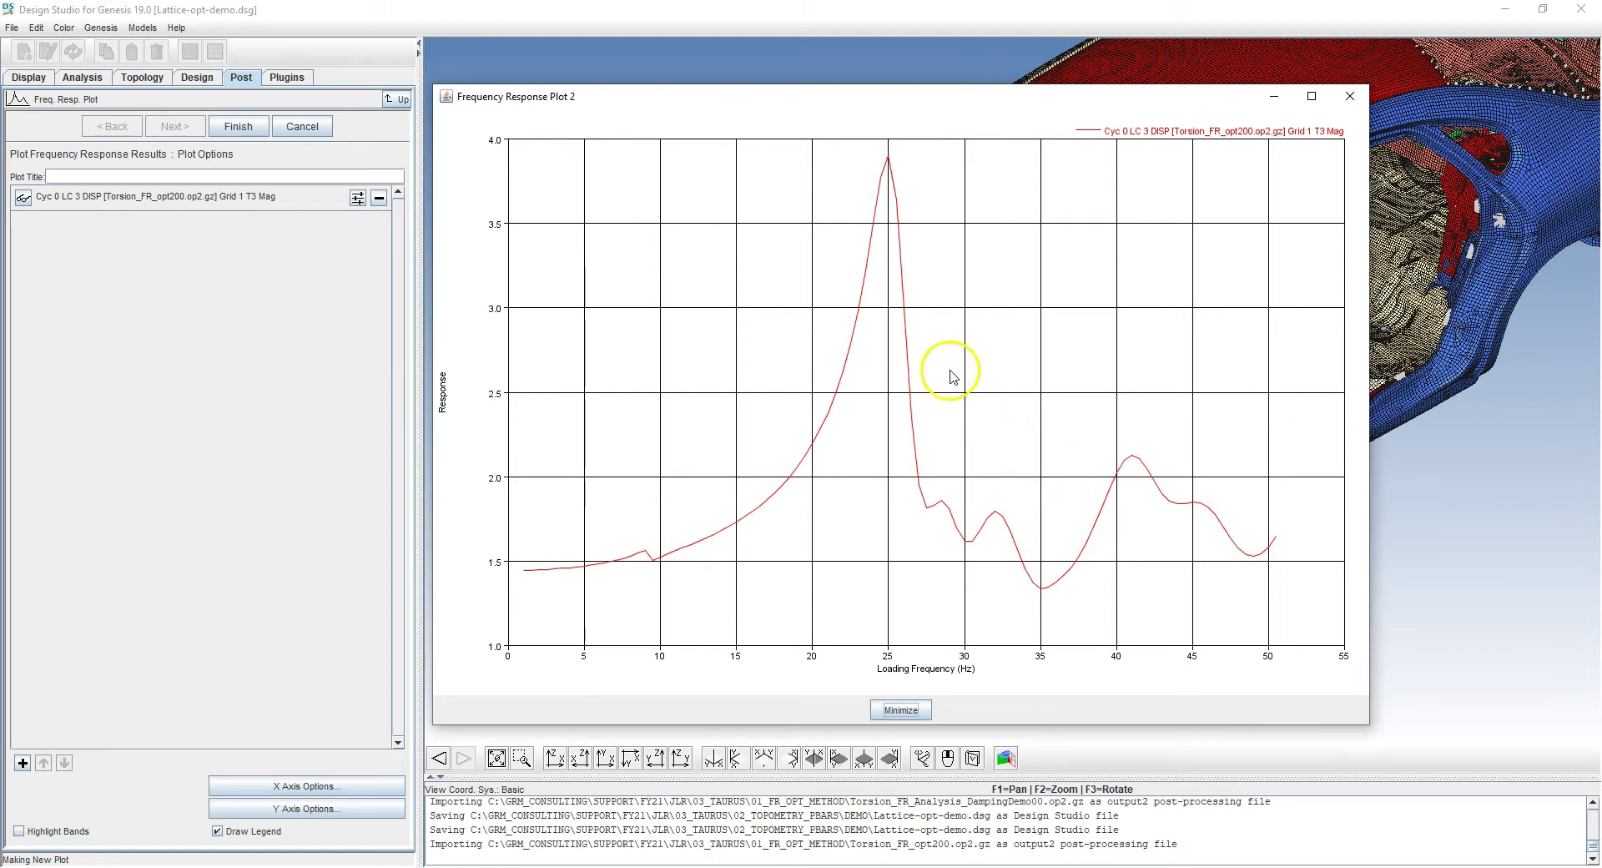
{"action": "left_click", "coordinate": [887, 159]}
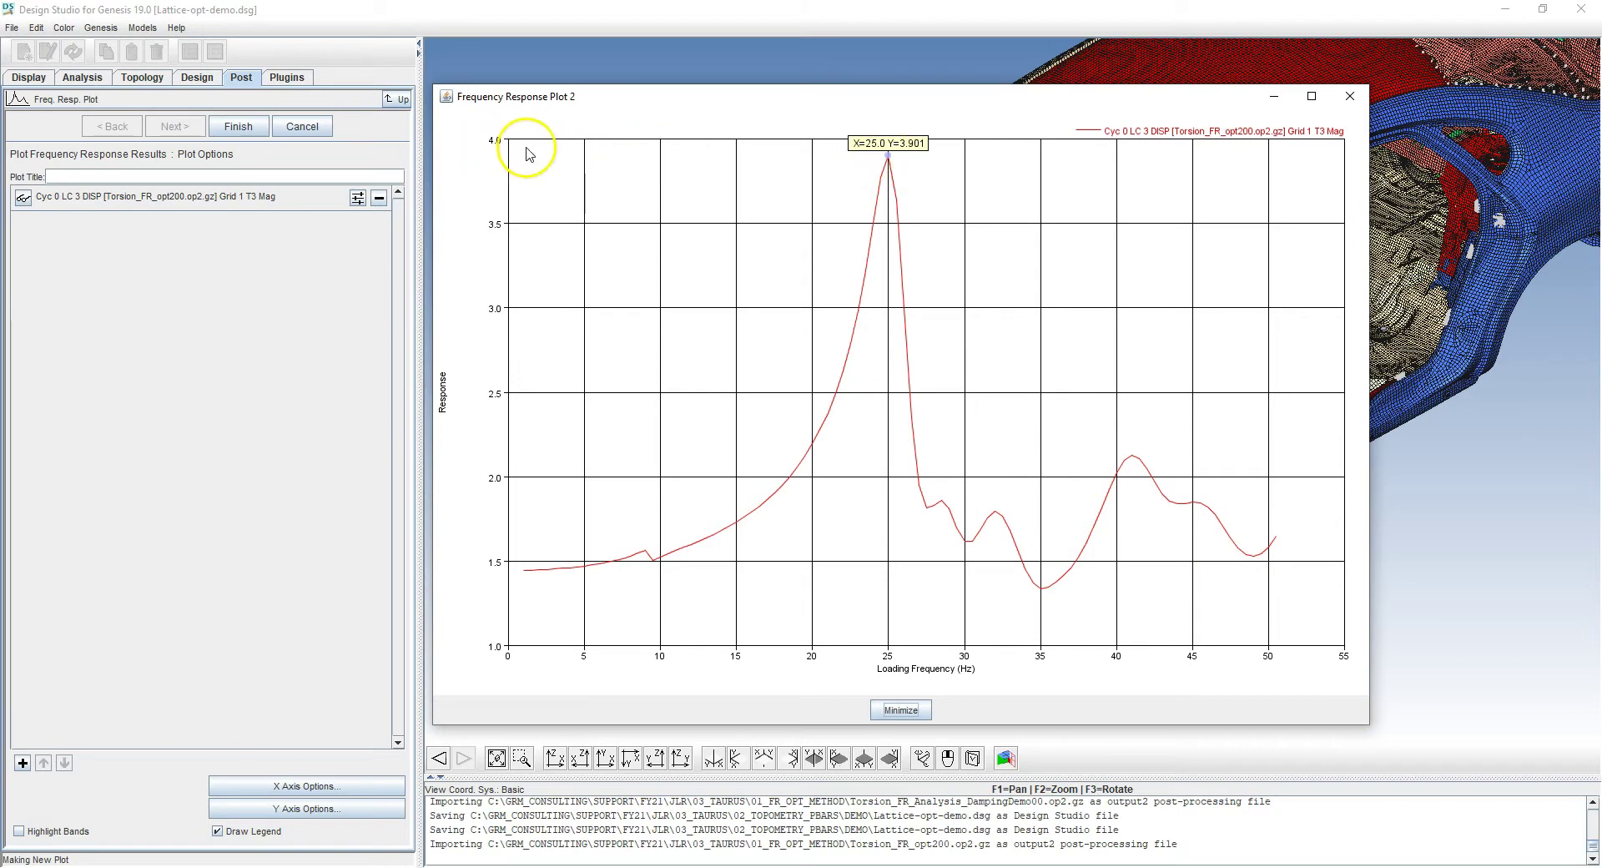
{"action": "left_click", "coordinate": [886, 158]}
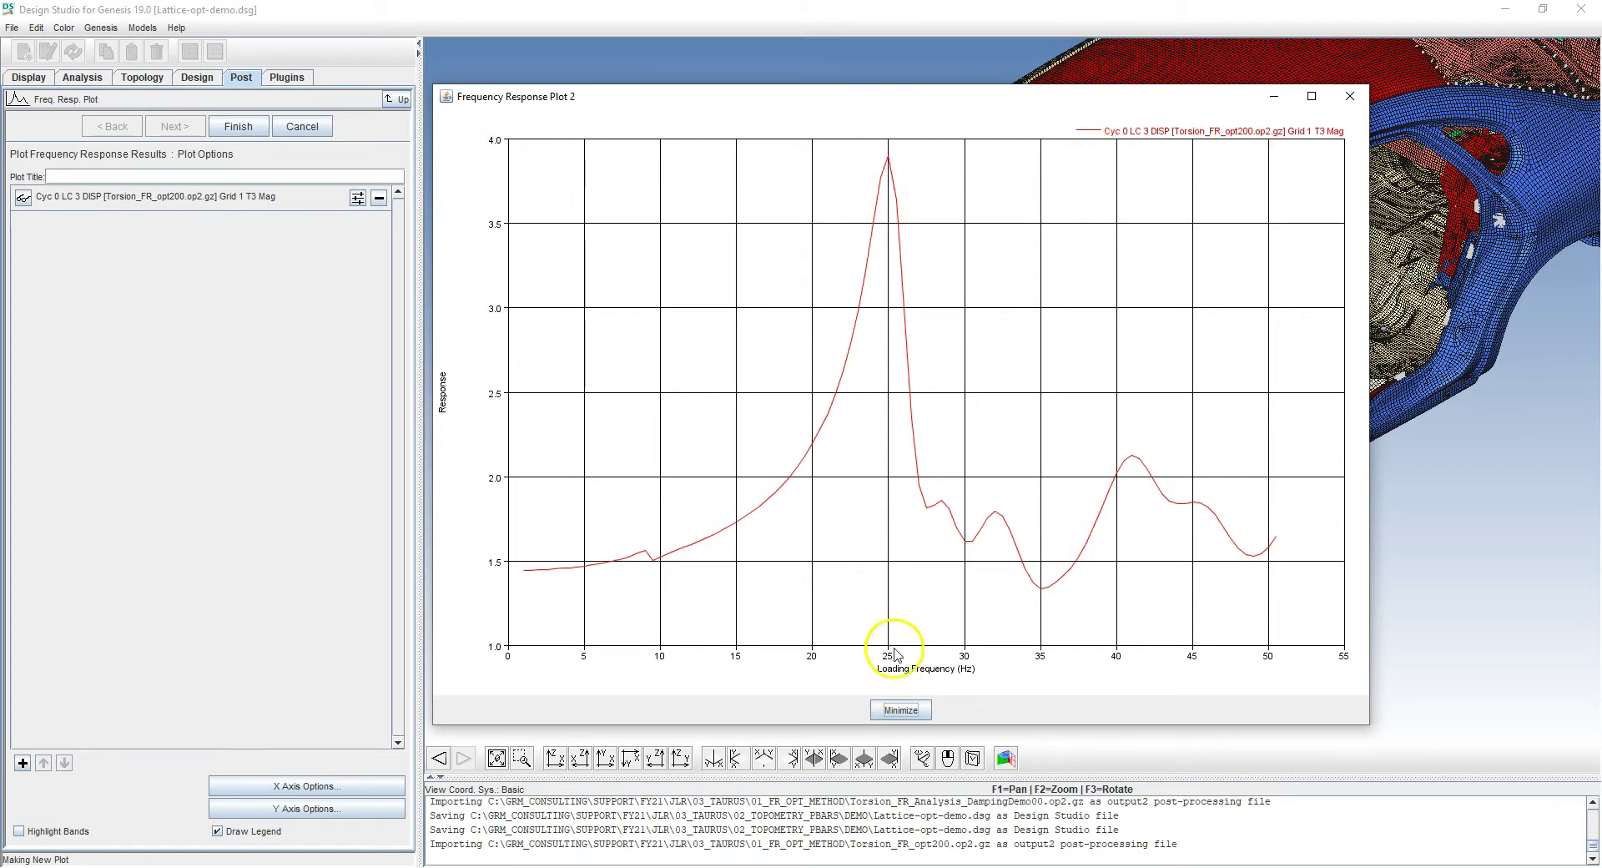
{"action": "left_click", "coordinate": [887, 156]}
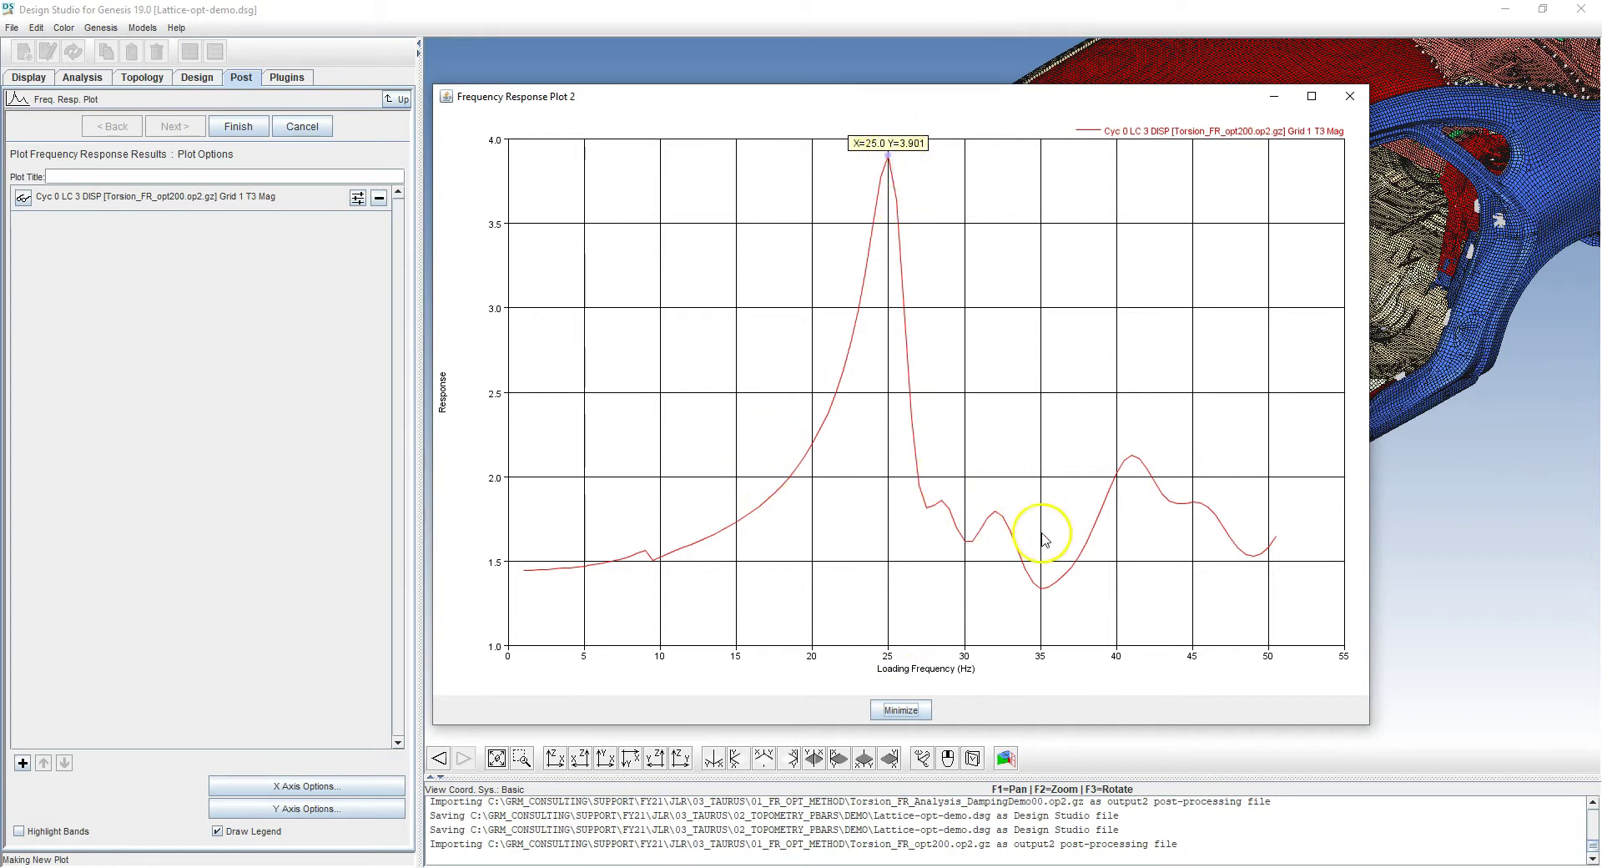
{"action": "left_click", "coordinate": [1205, 493]}
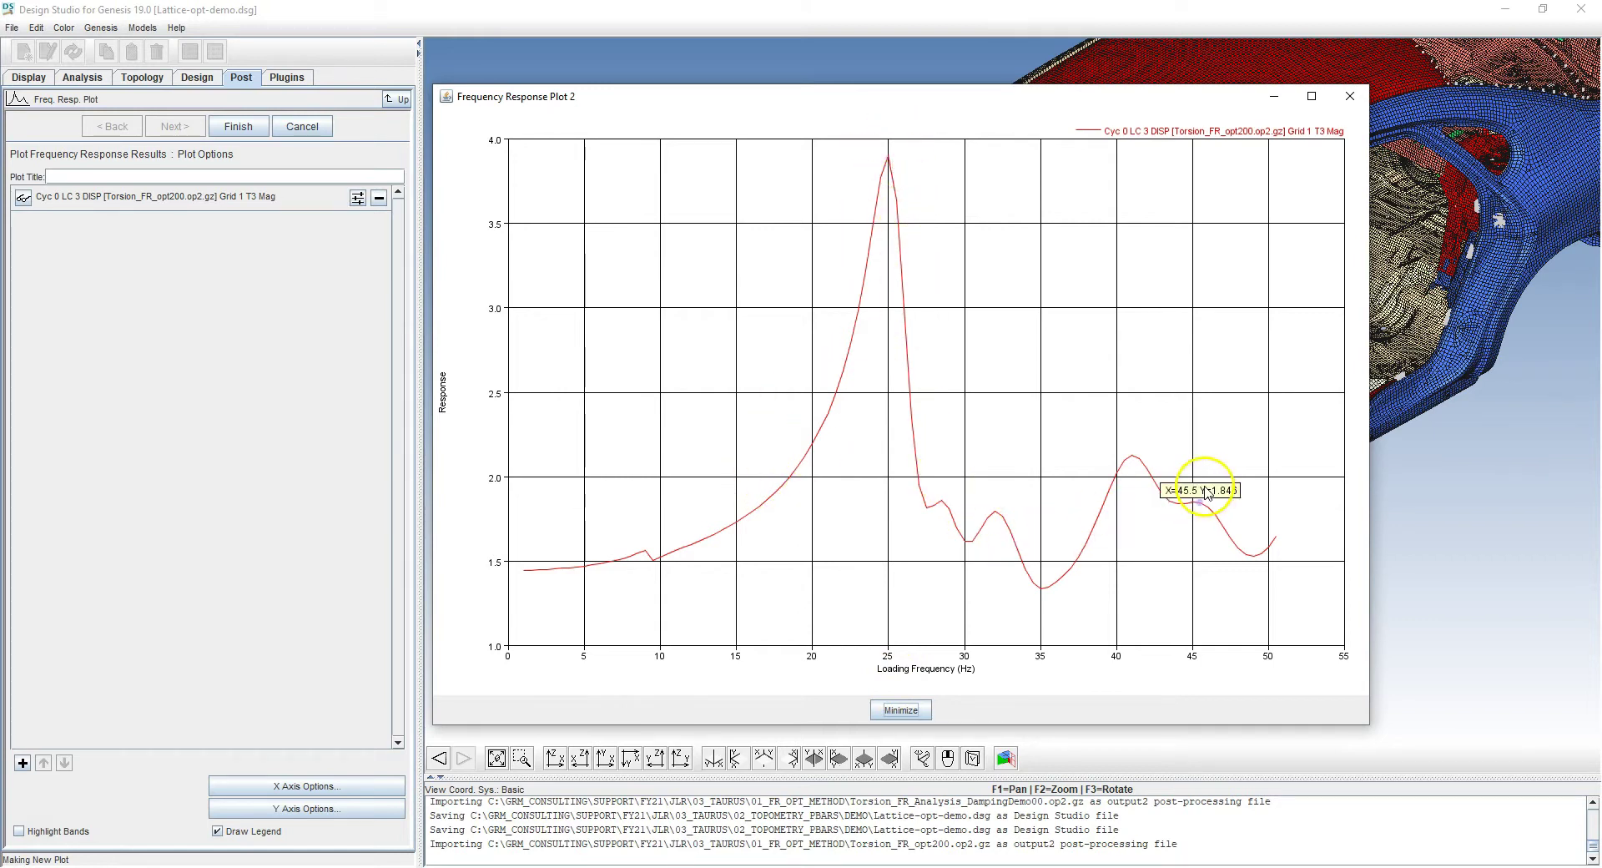
{"action": "left_click", "coordinate": [887, 159]}
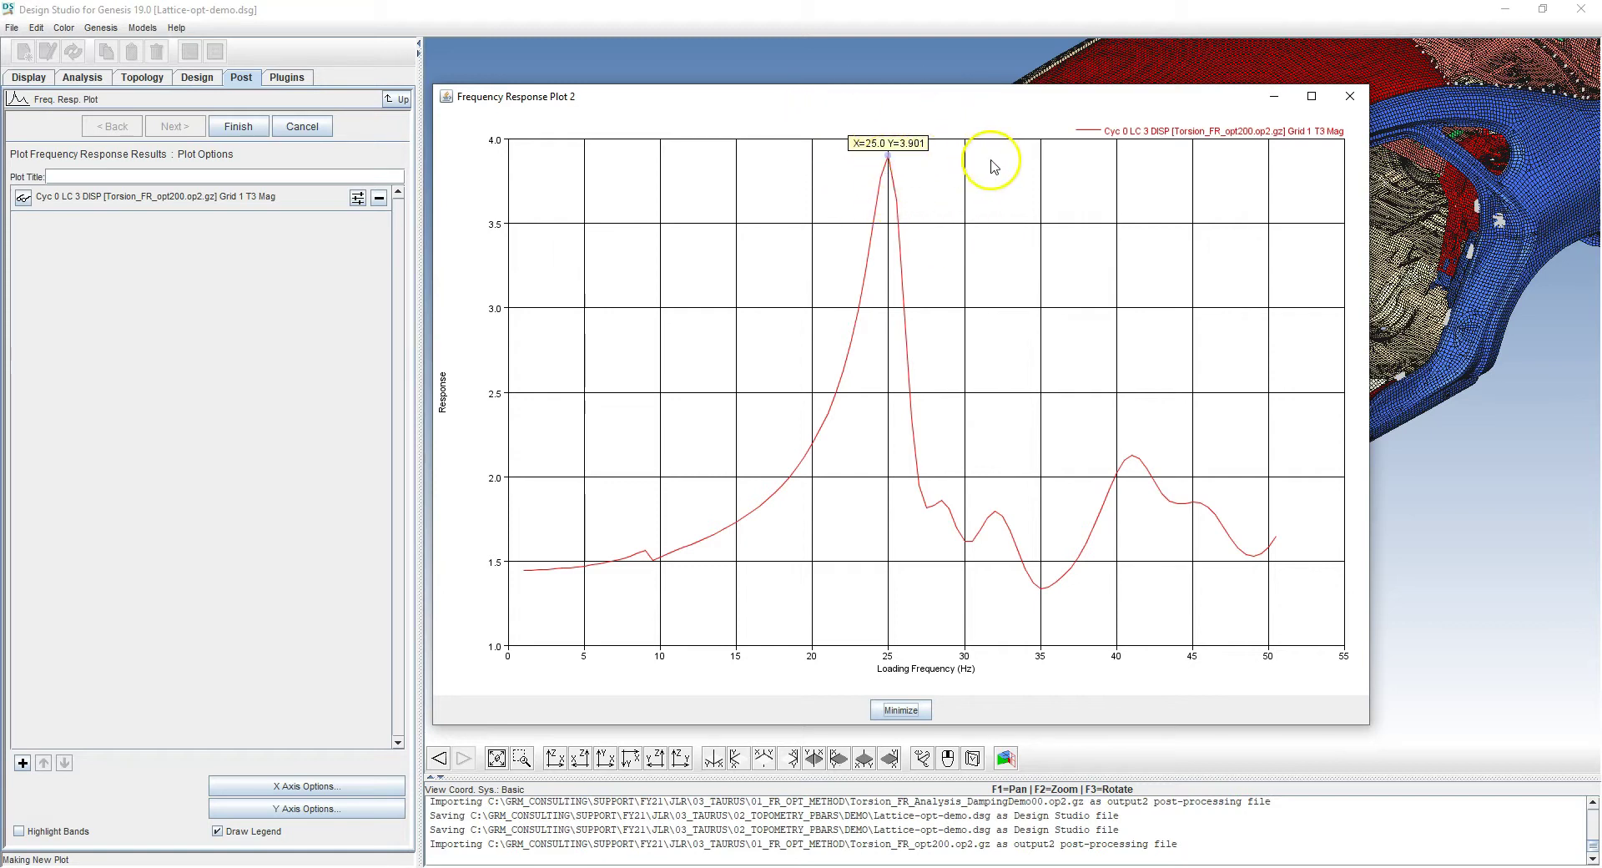
Step: Finish the frequency response plot and put its window away
{"action": "left_click", "coordinate": [255, 133]}
{"action": "left_click", "coordinate": [1270, 100]}
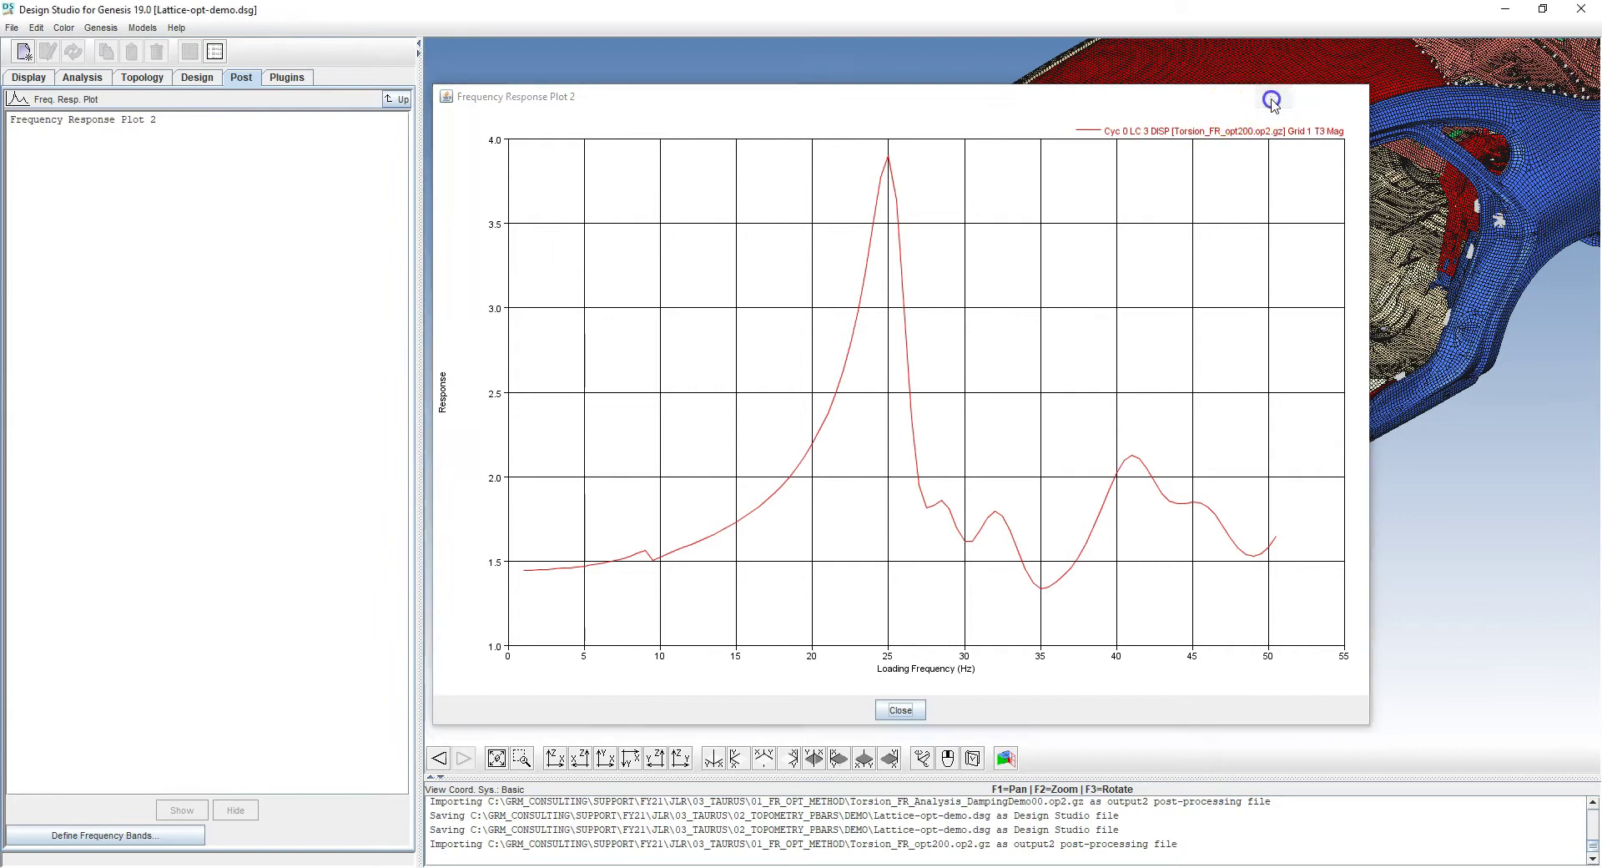
Step: Examine the X and Y entries of the Damping modal damping table in the frequency response data and leave it without changes
{"action": "left_click", "coordinate": [88, 81]}
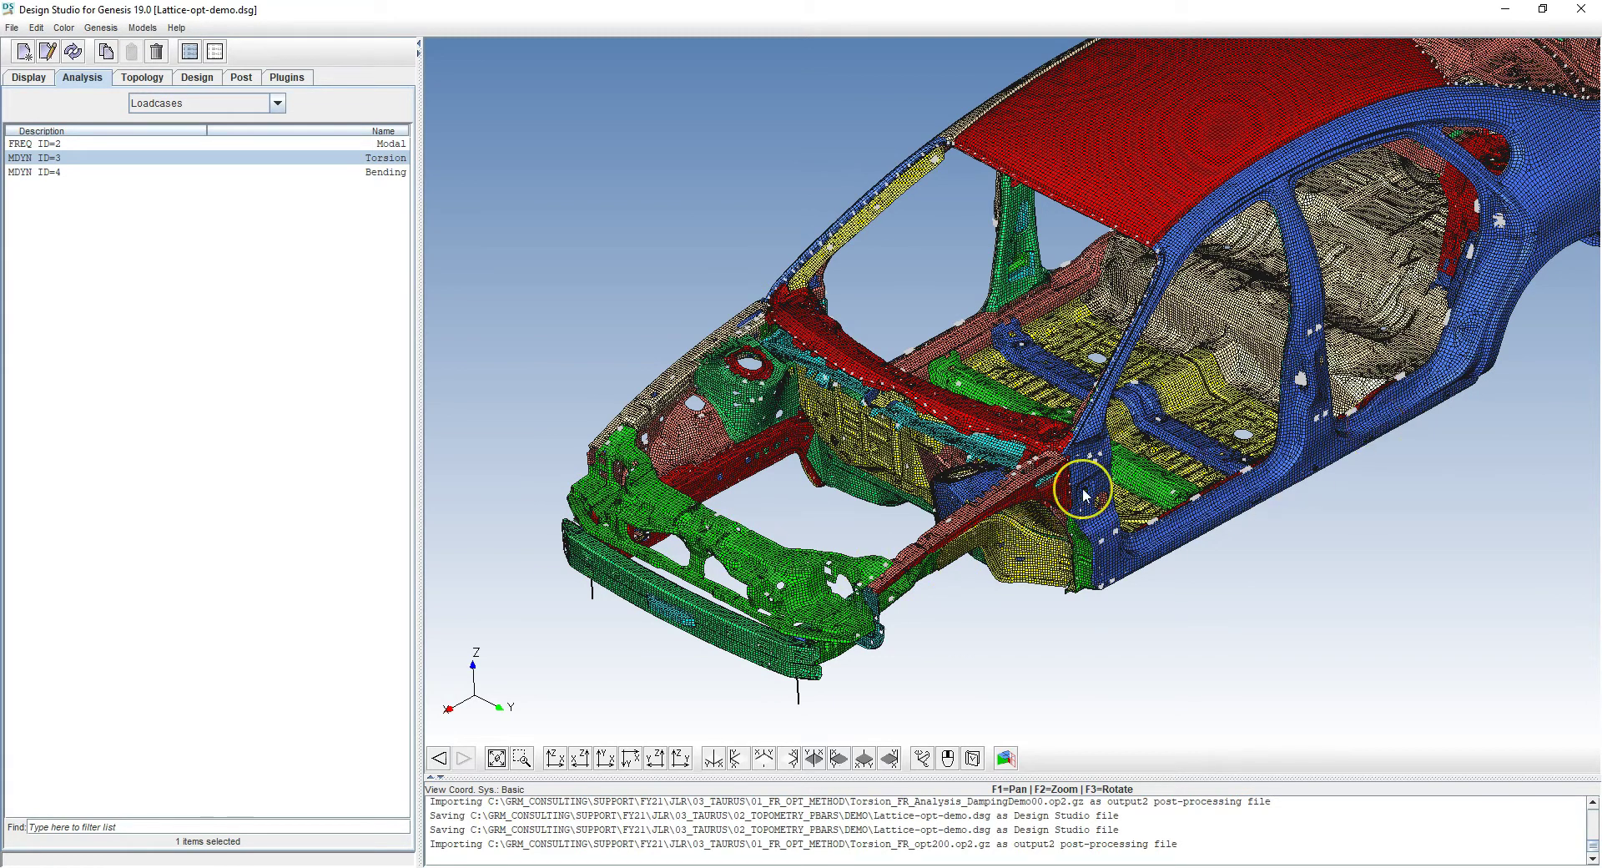
{"action": "left_click", "coordinate": [198, 103]}
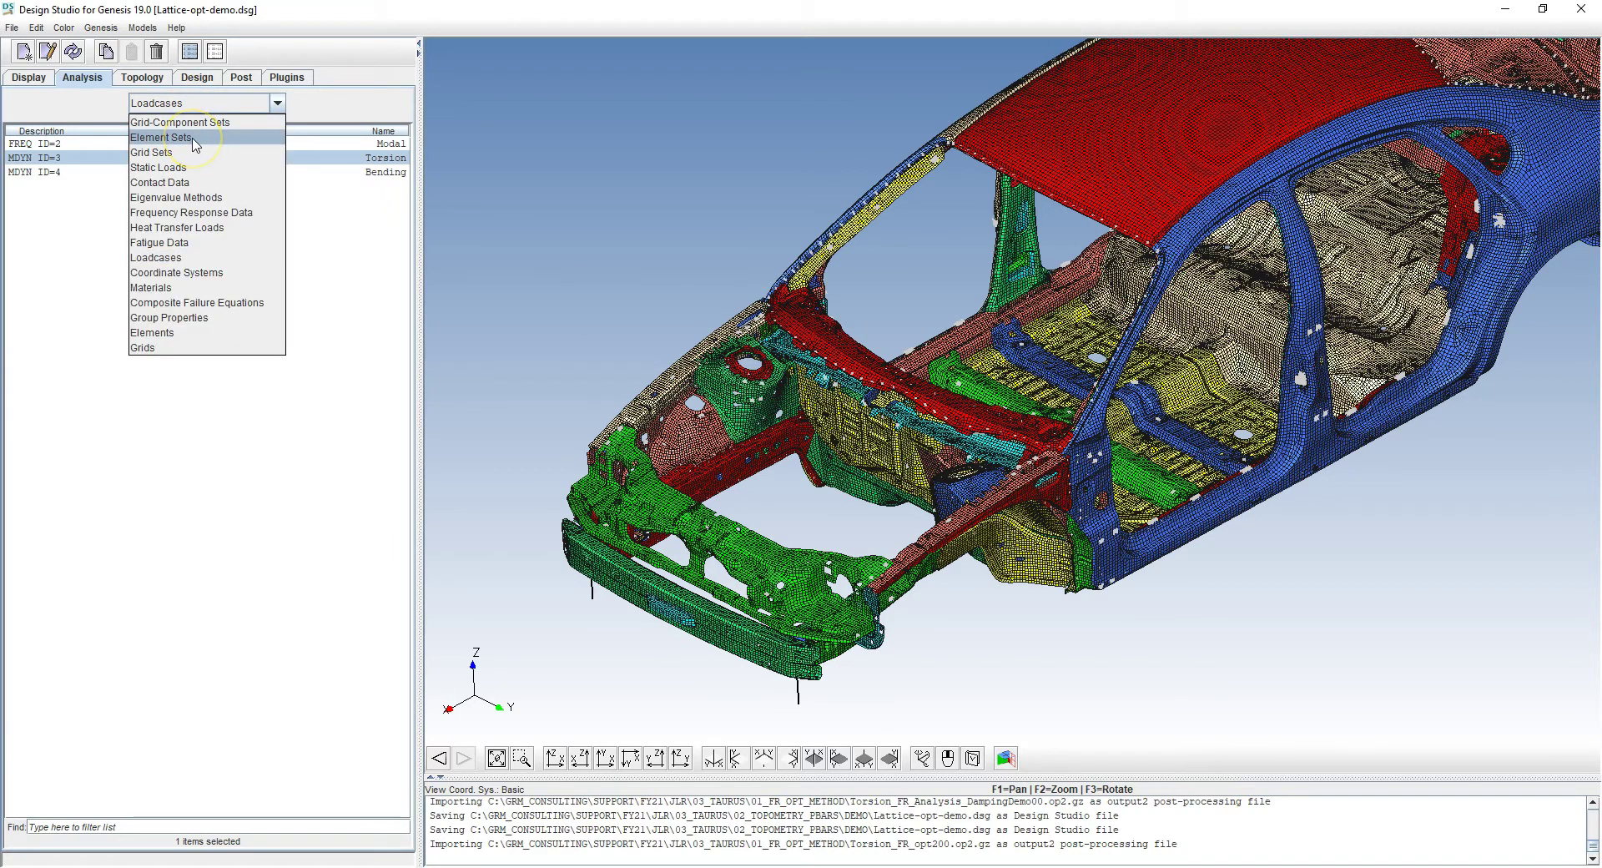
{"action": "left_click", "coordinate": [177, 212]}
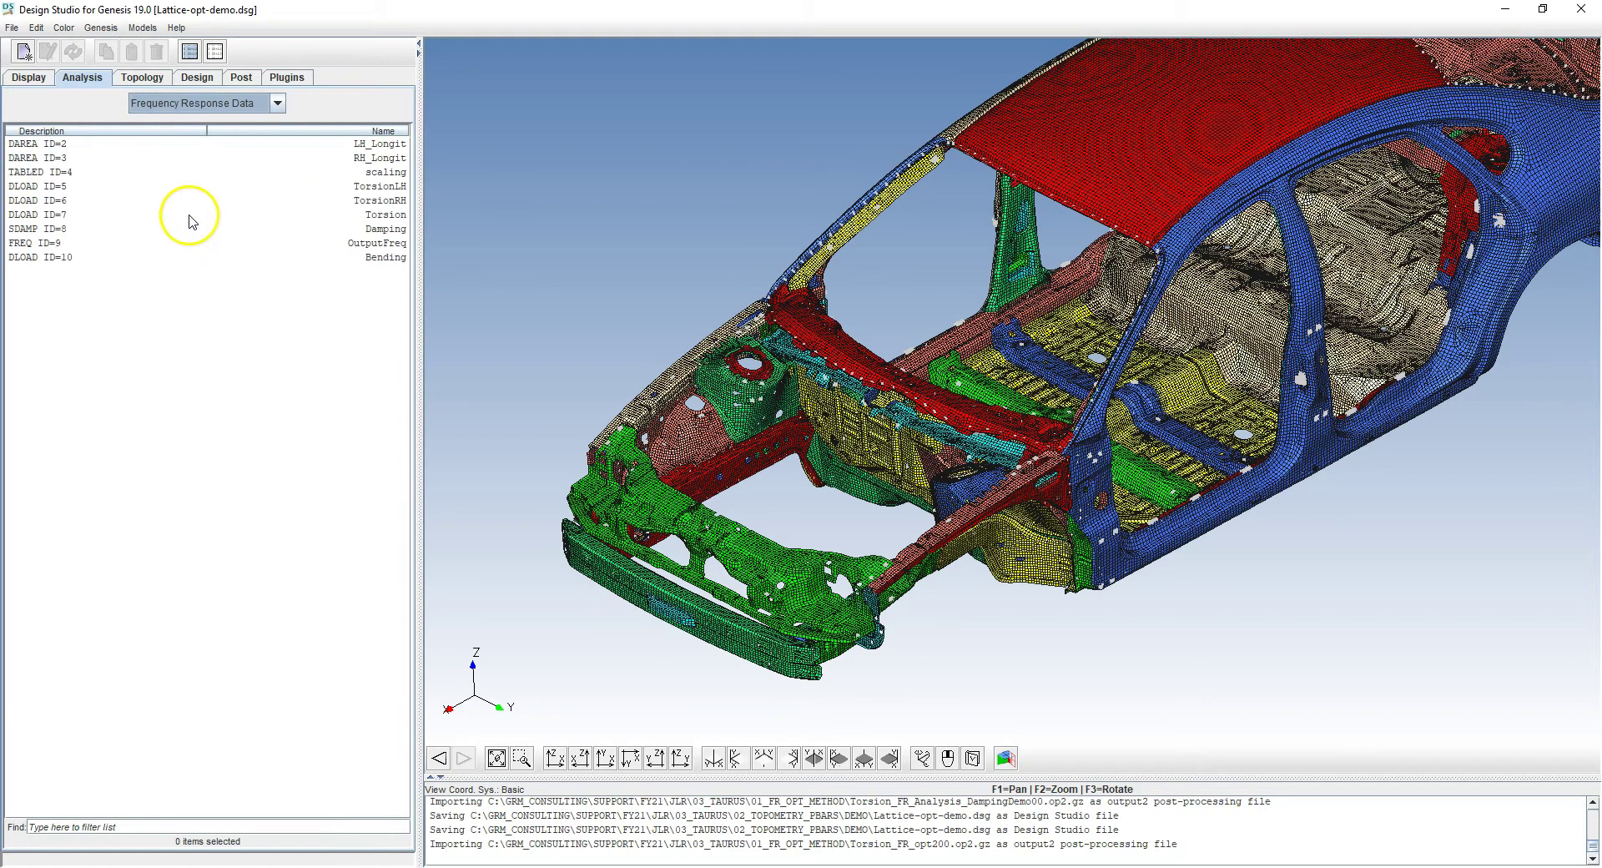
{"action": "double_click", "coordinate": [54, 229]}
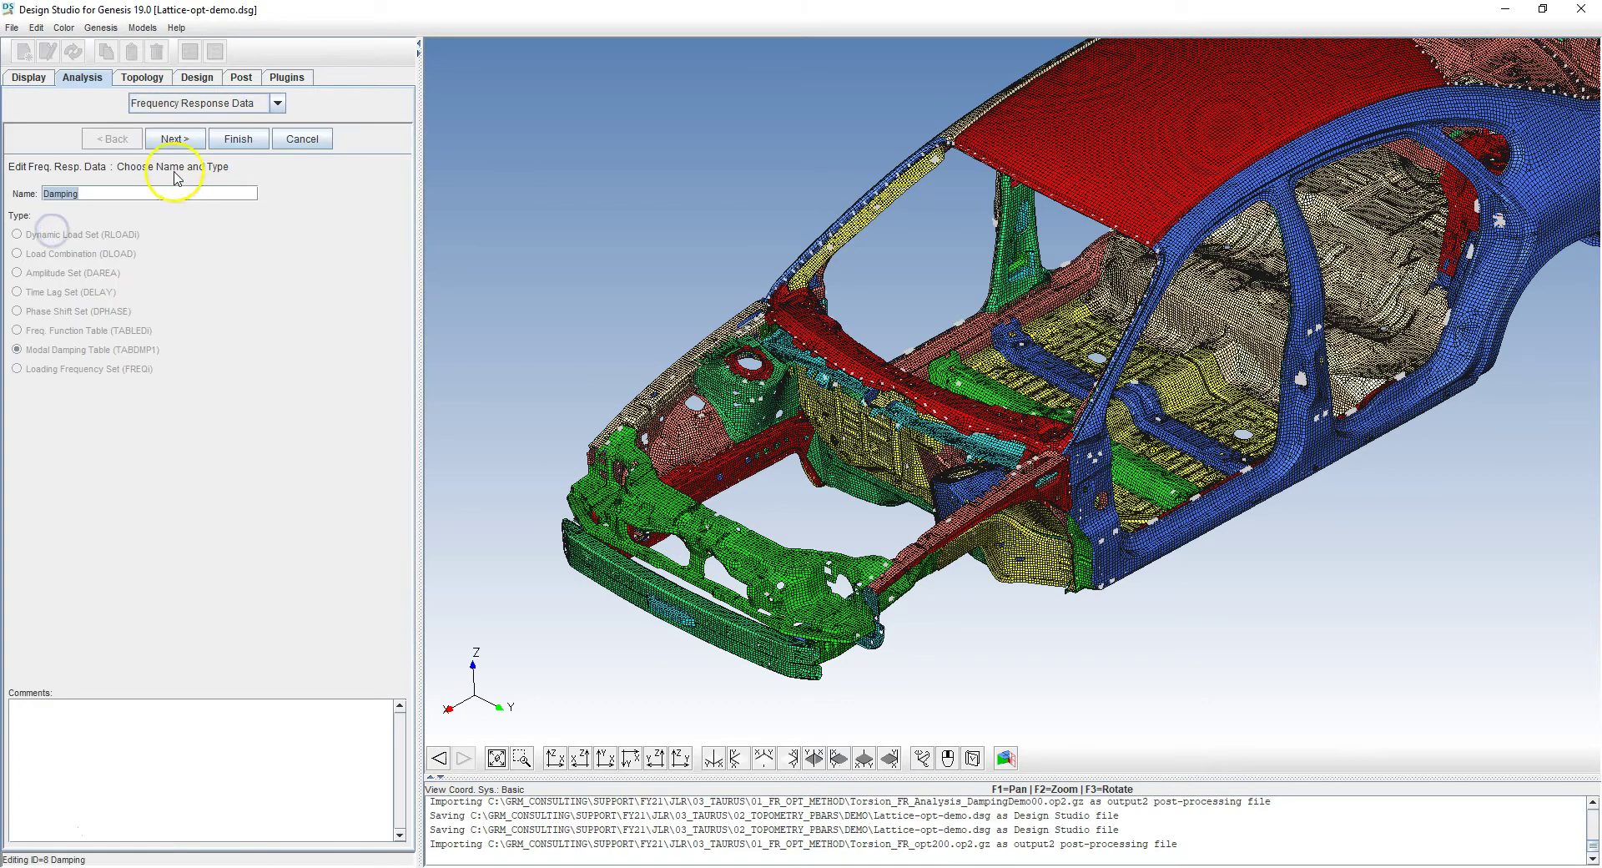
{"action": "left_click", "coordinate": [174, 139]}
{"action": "left_click", "coordinate": [72, 295]}
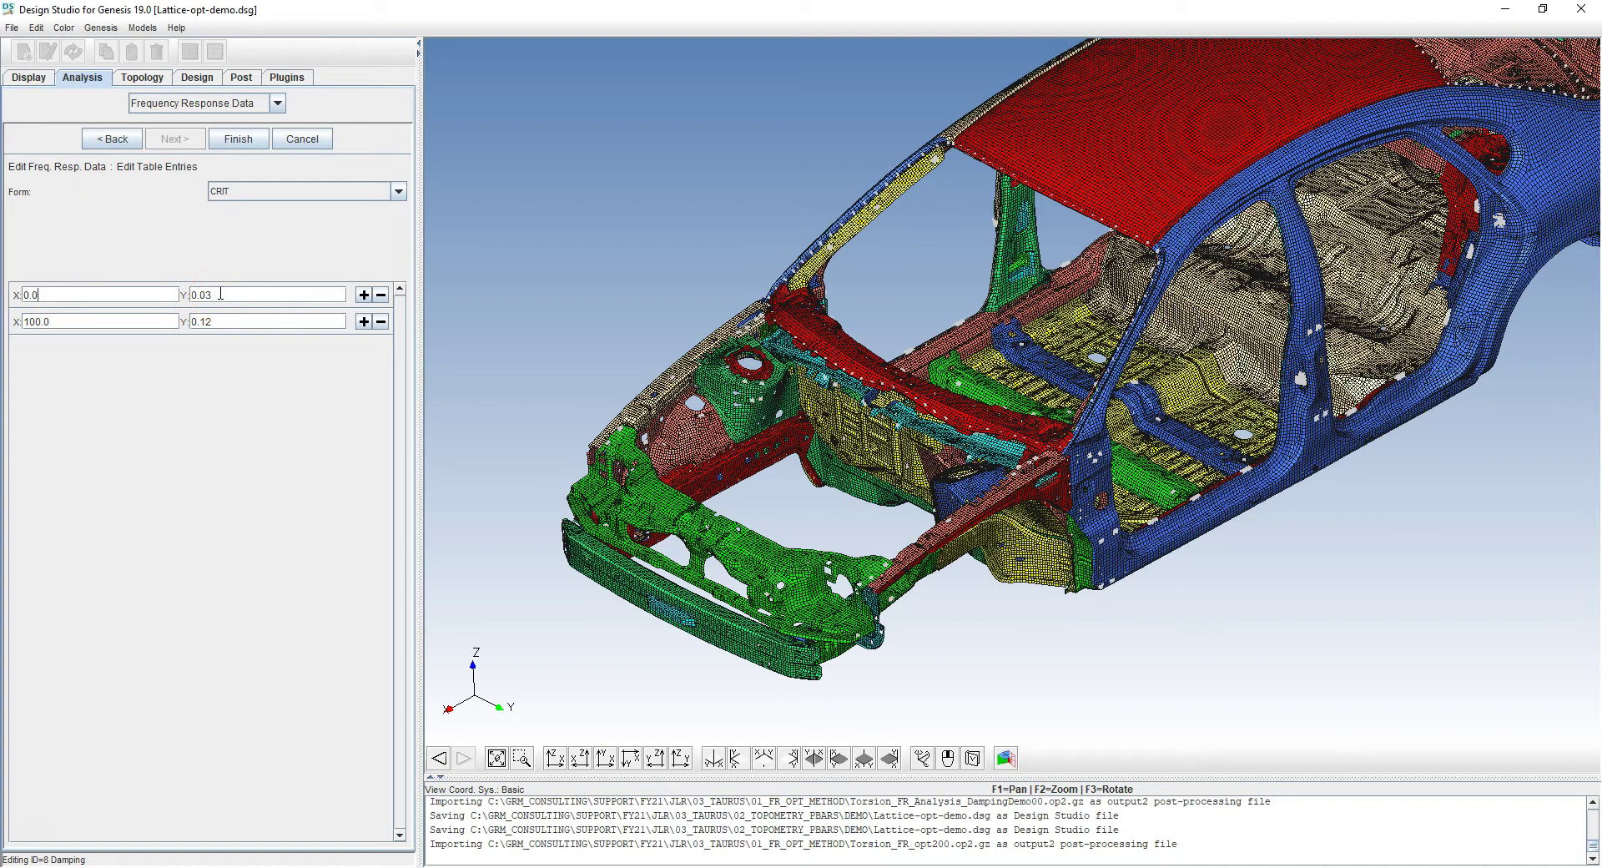
{"action": "left_click", "coordinate": [42, 295]}
{"action": "left_click", "coordinate": [222, 295]}
{"action": "left_click", "coordinate": [176, 322]}
{"action": "left_click", "coordinate": [307, 139]}
{"action": "right_click", "coordinate": [495, 163]}
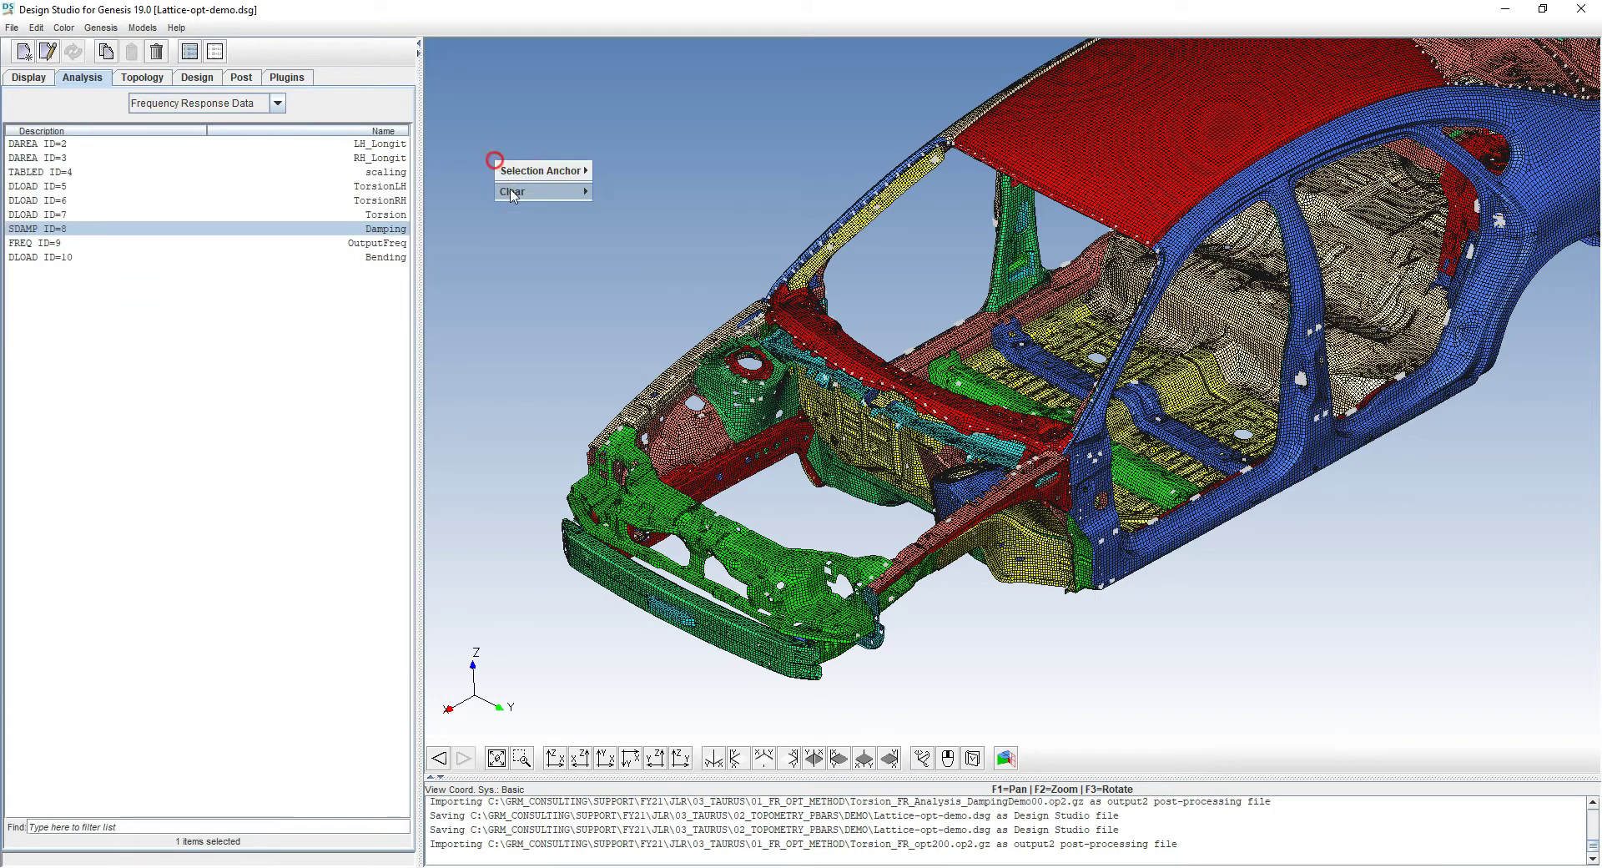
{"action": "mouse_move", "coordinate": [542, 191]}
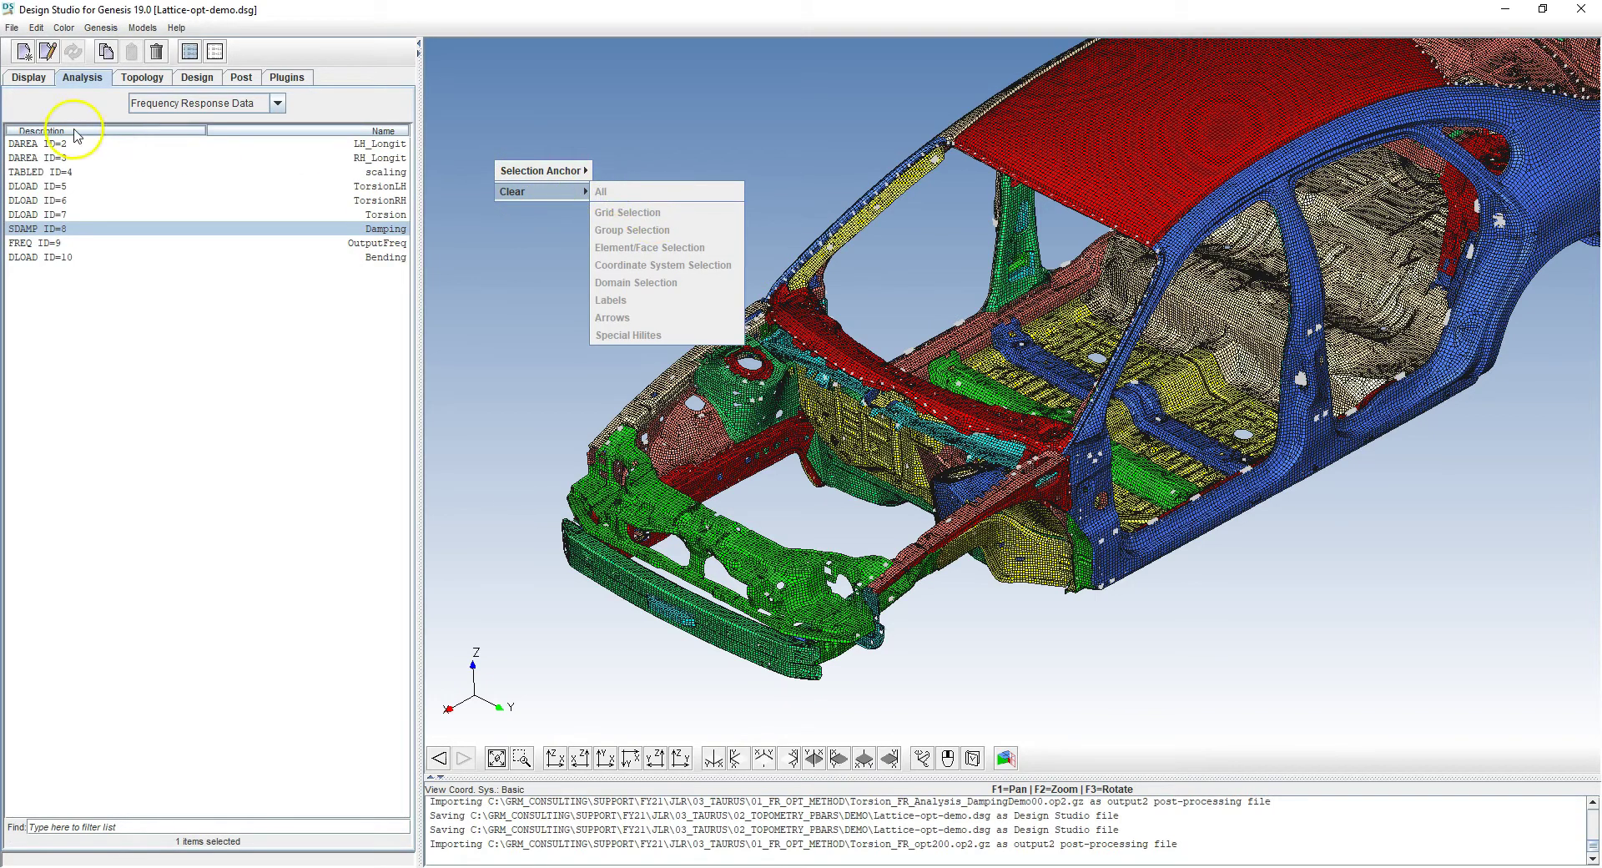
Step: Show all model groups, including the voxel lattice and the rigid connections, and leave the group visibility list
{"action": "left_click", "coordinate": [28, 77]}
{"action": "left_click", "coordinate": [166, 712]}
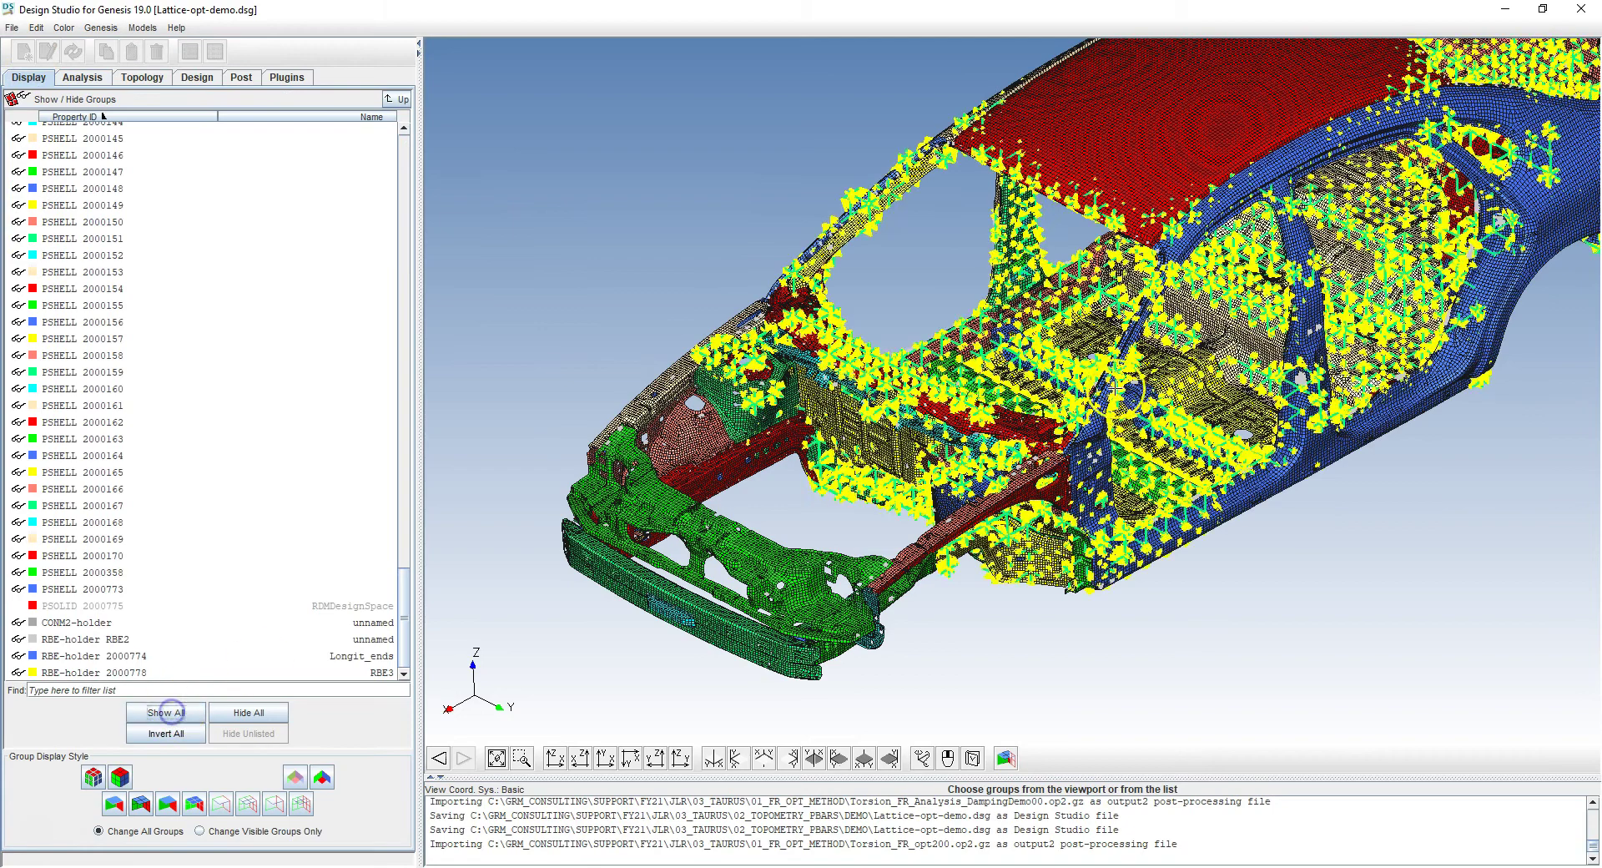
{"action": "mouse_move", "coordinate": [1112, 467]}
{"action": "middle_mouse_down"}
{"action": "mouse_move", "coordinate": [1099, 453]}
{"action": "mouse_move", "coordinate": [1099, 471]}
{"action": "middle_mouse_up"}
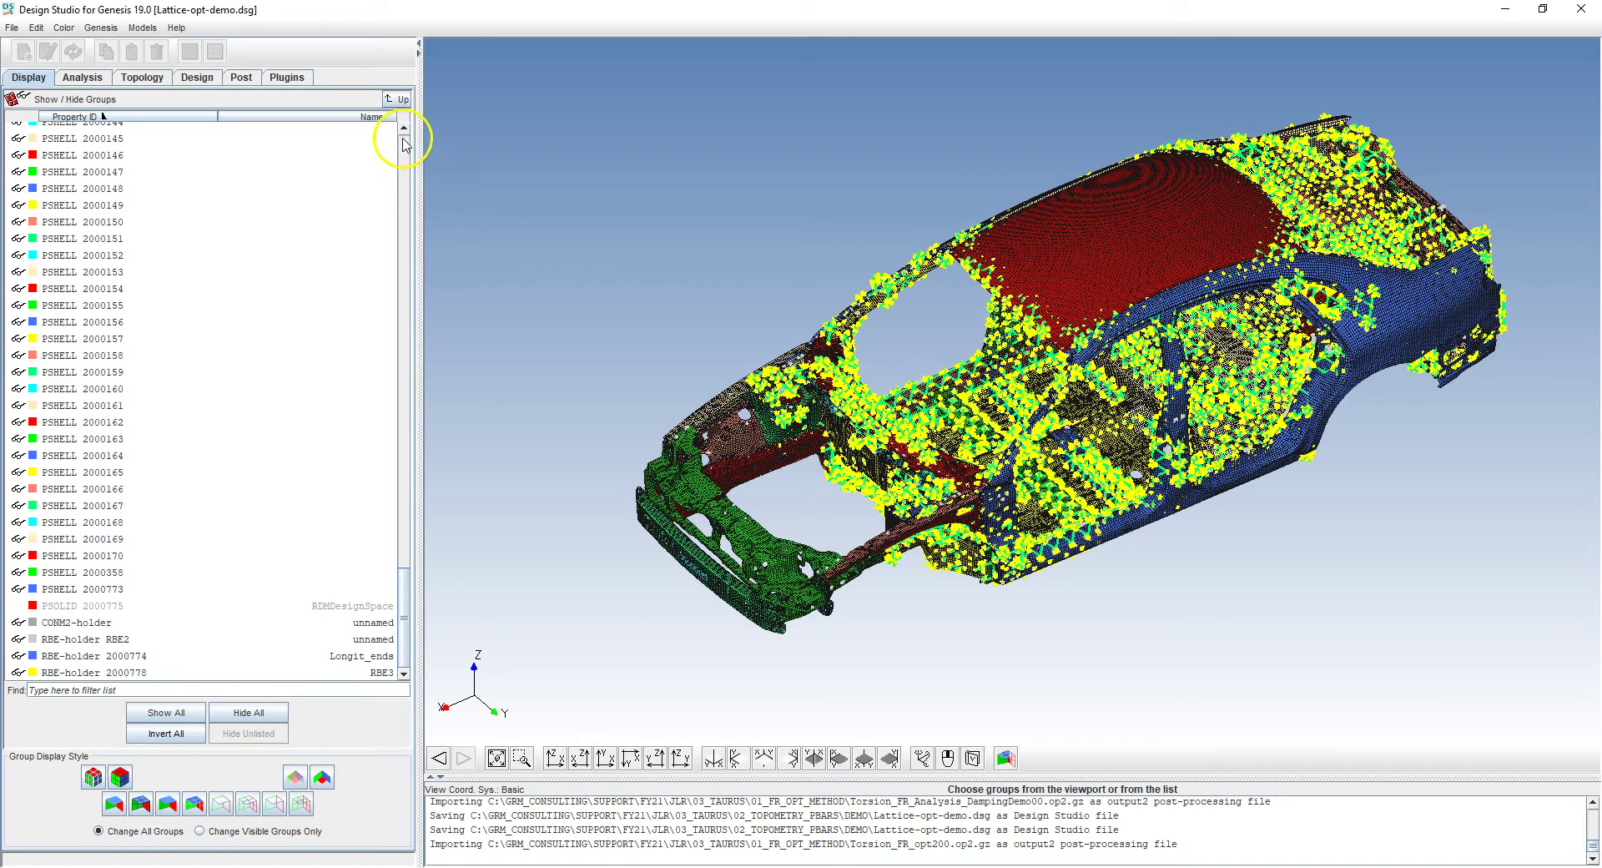
{"action": "left_click_drag", "start_coordinate": [403, 582], "coordinate": [405, 133]}
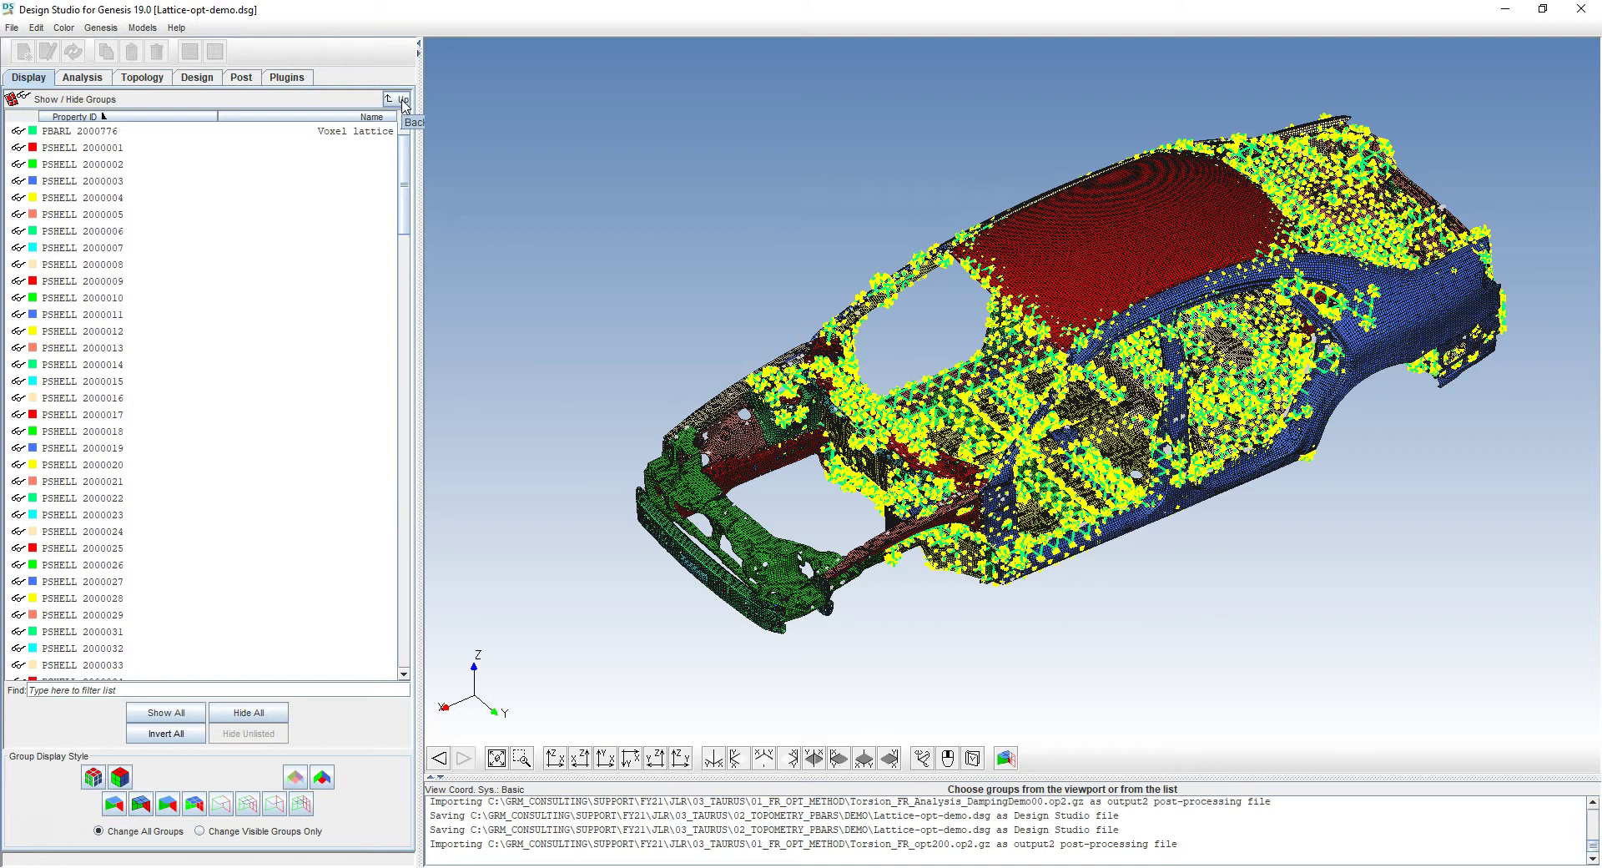
{"action": "left_click", "coordinate": [404, 100]}
Step: Create an independent design variable named Dia with initial value 50, lower bound 0.1 and upper bound 100
{"action": "left_click", "coordinate": [206, 79]}
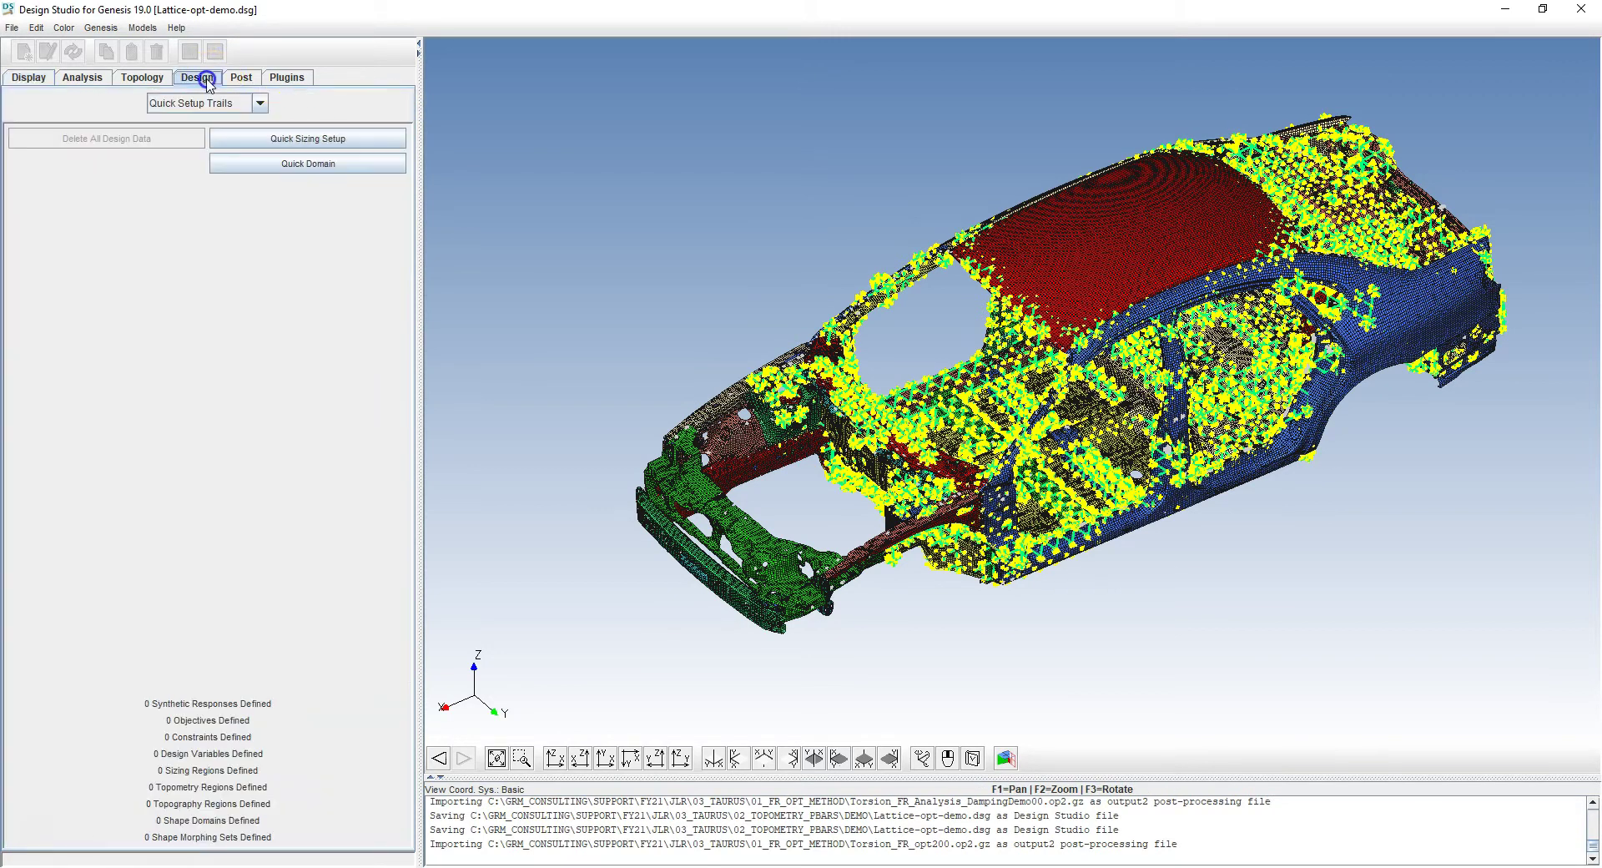
{"action": "left_click", "coordinate": [214, 104]}
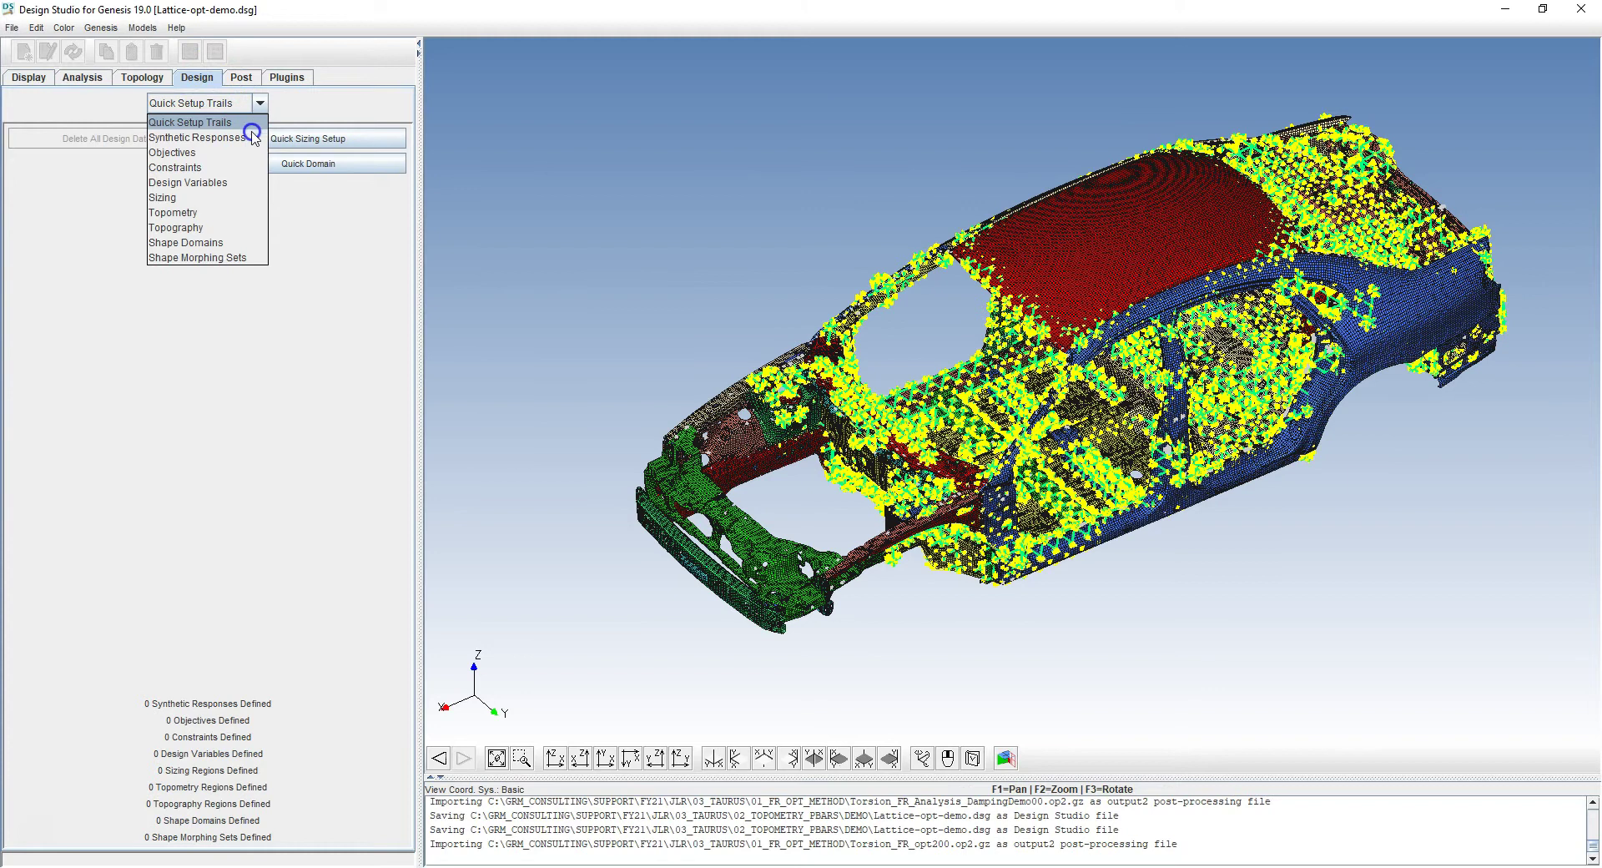
{"action": "left_click", "coordinate": [202, 183]}
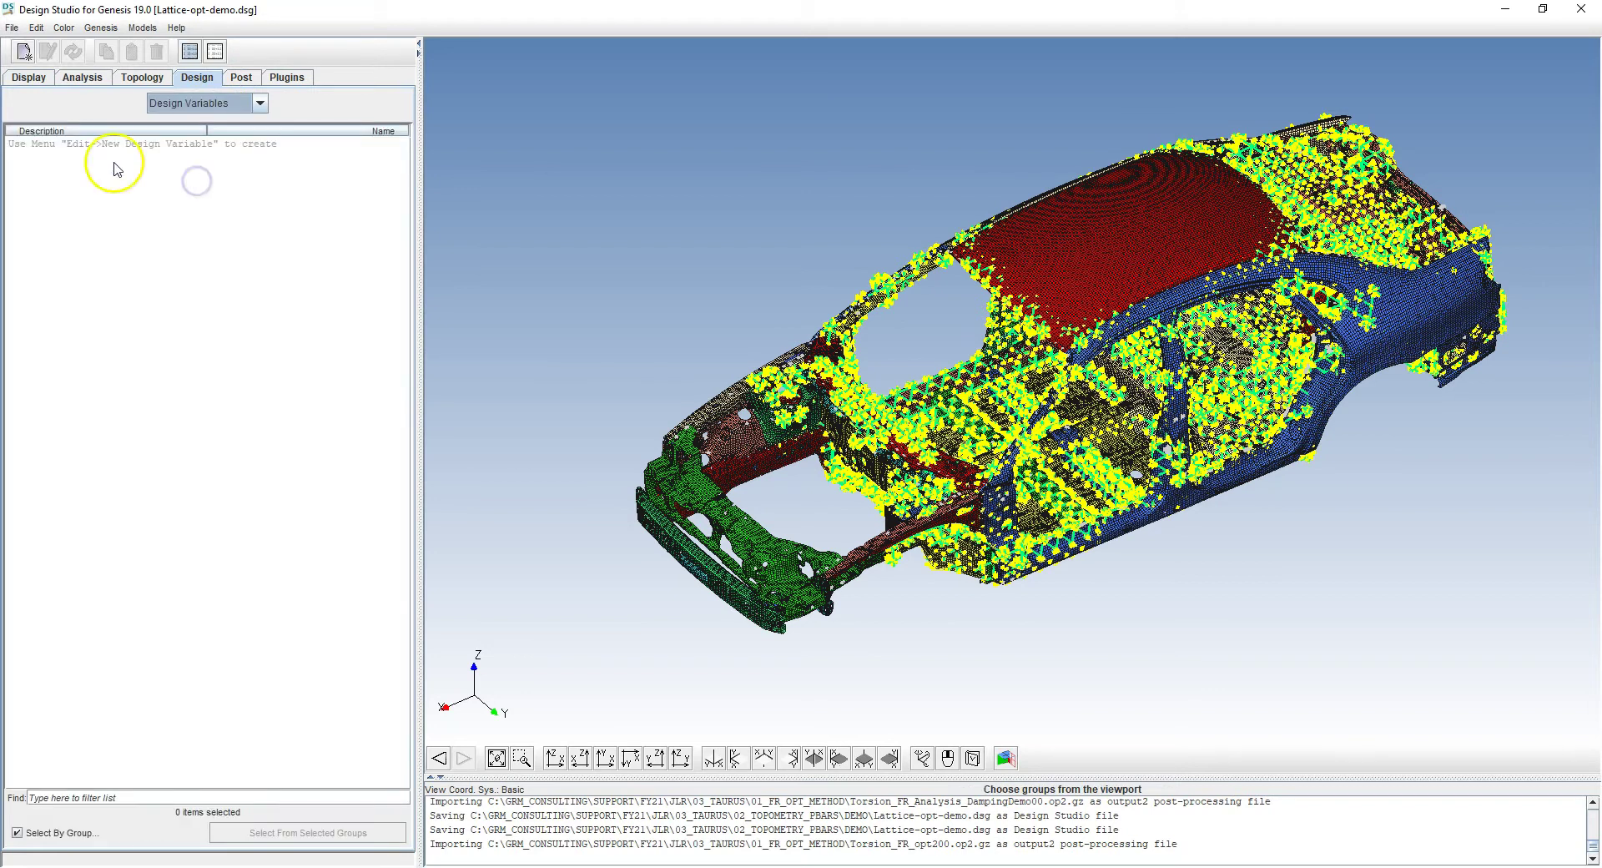
{"action": "left_click", "coordinate": [23, 54]}
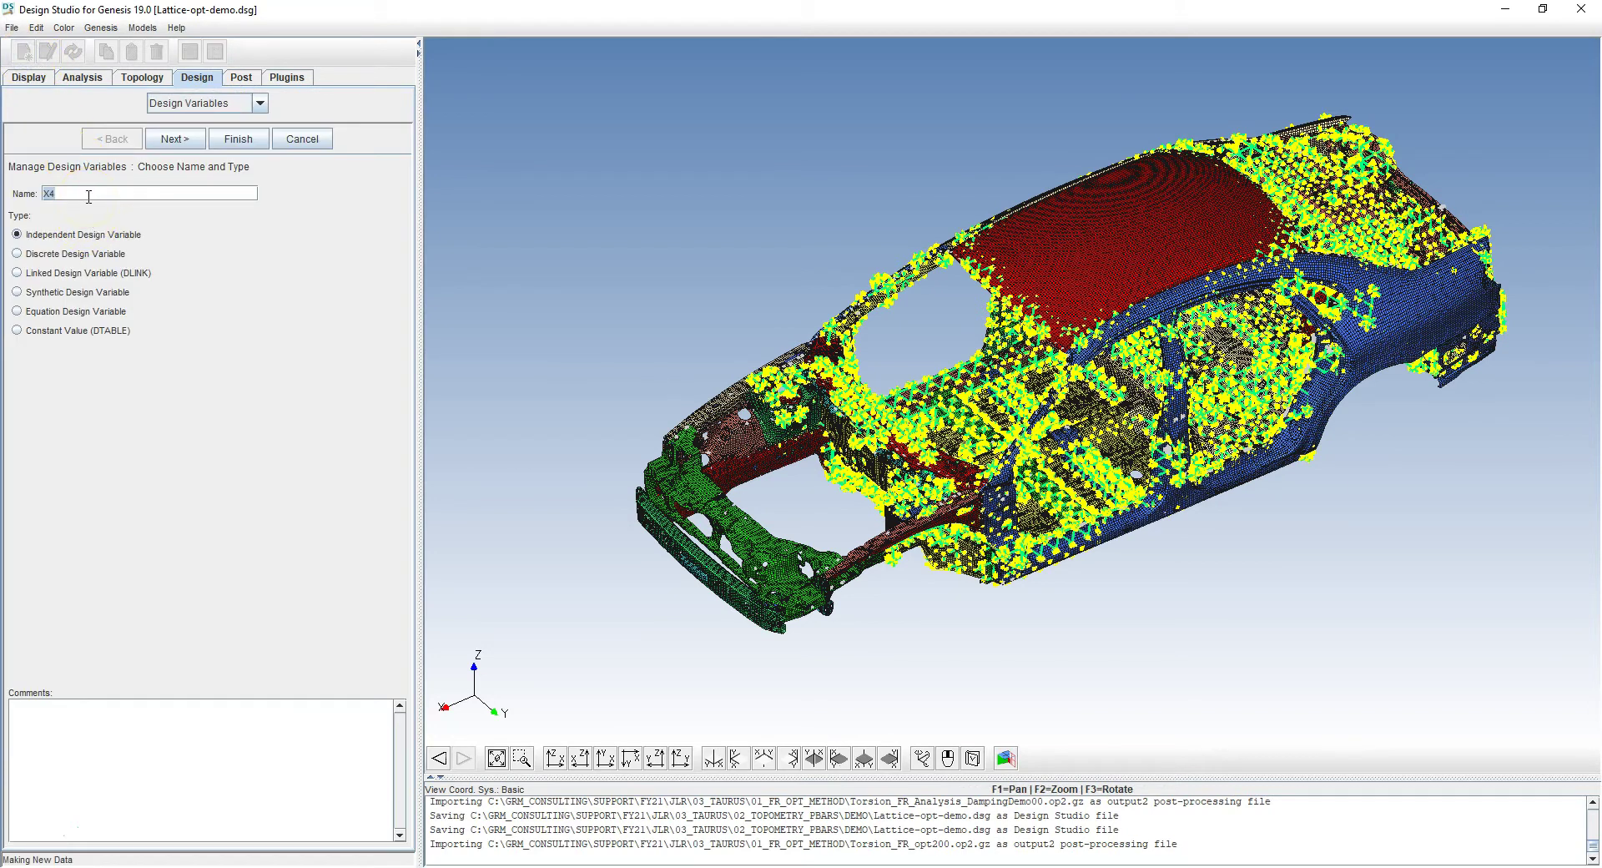
{"action": "type", "text": "Dia"}
{"action": "left_click", "coordinate": [174, 139]}
{"action": "double_click", "coordinate": [209, 190]}
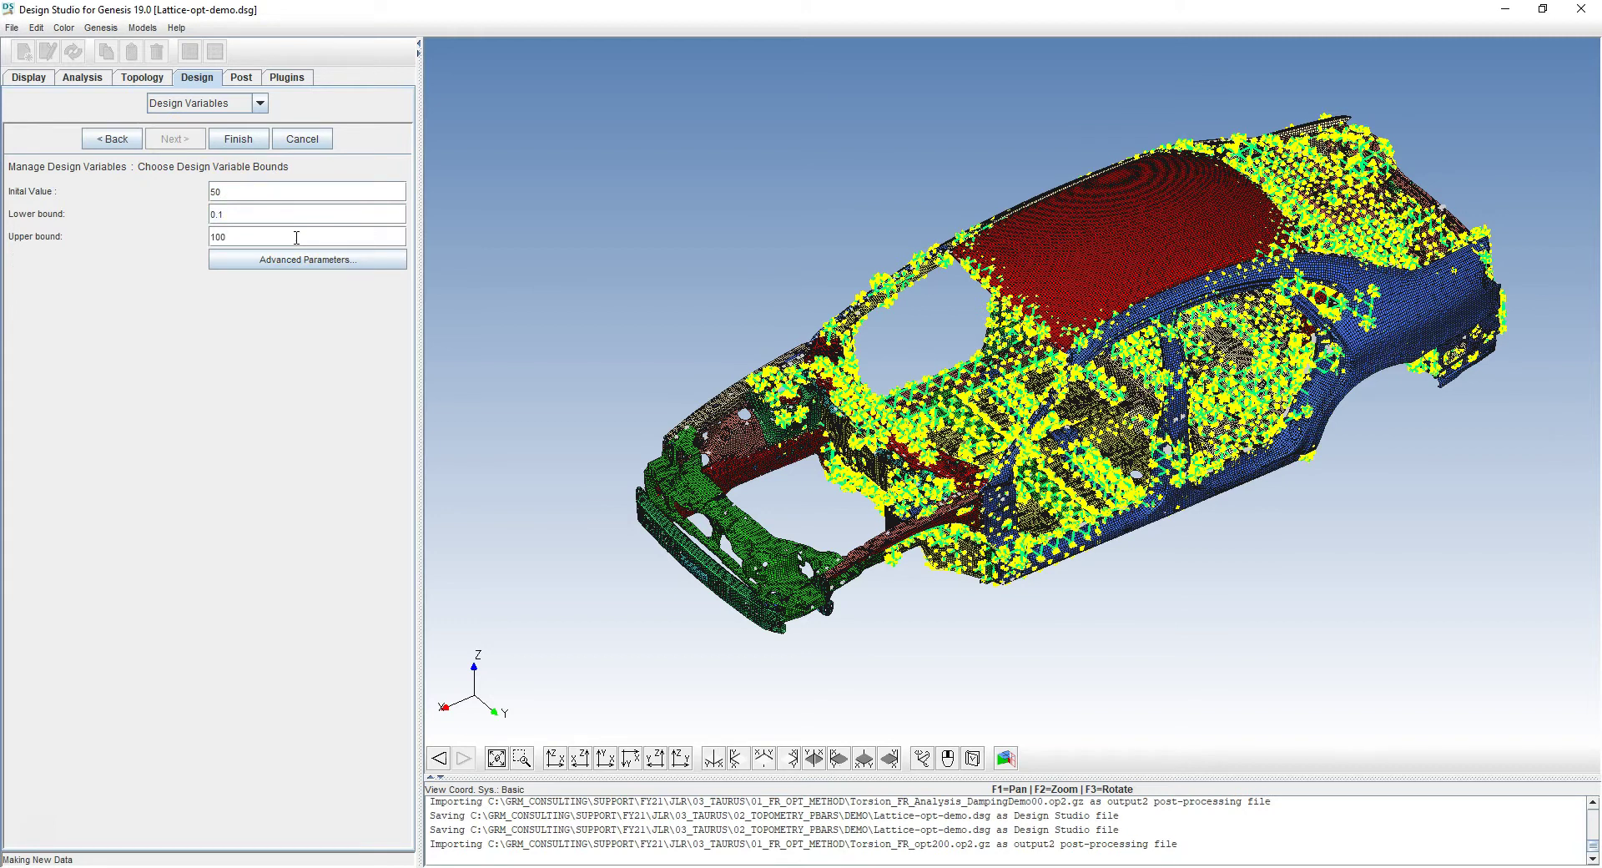
{"action": "left_click", "coordinate": [237, 138]}
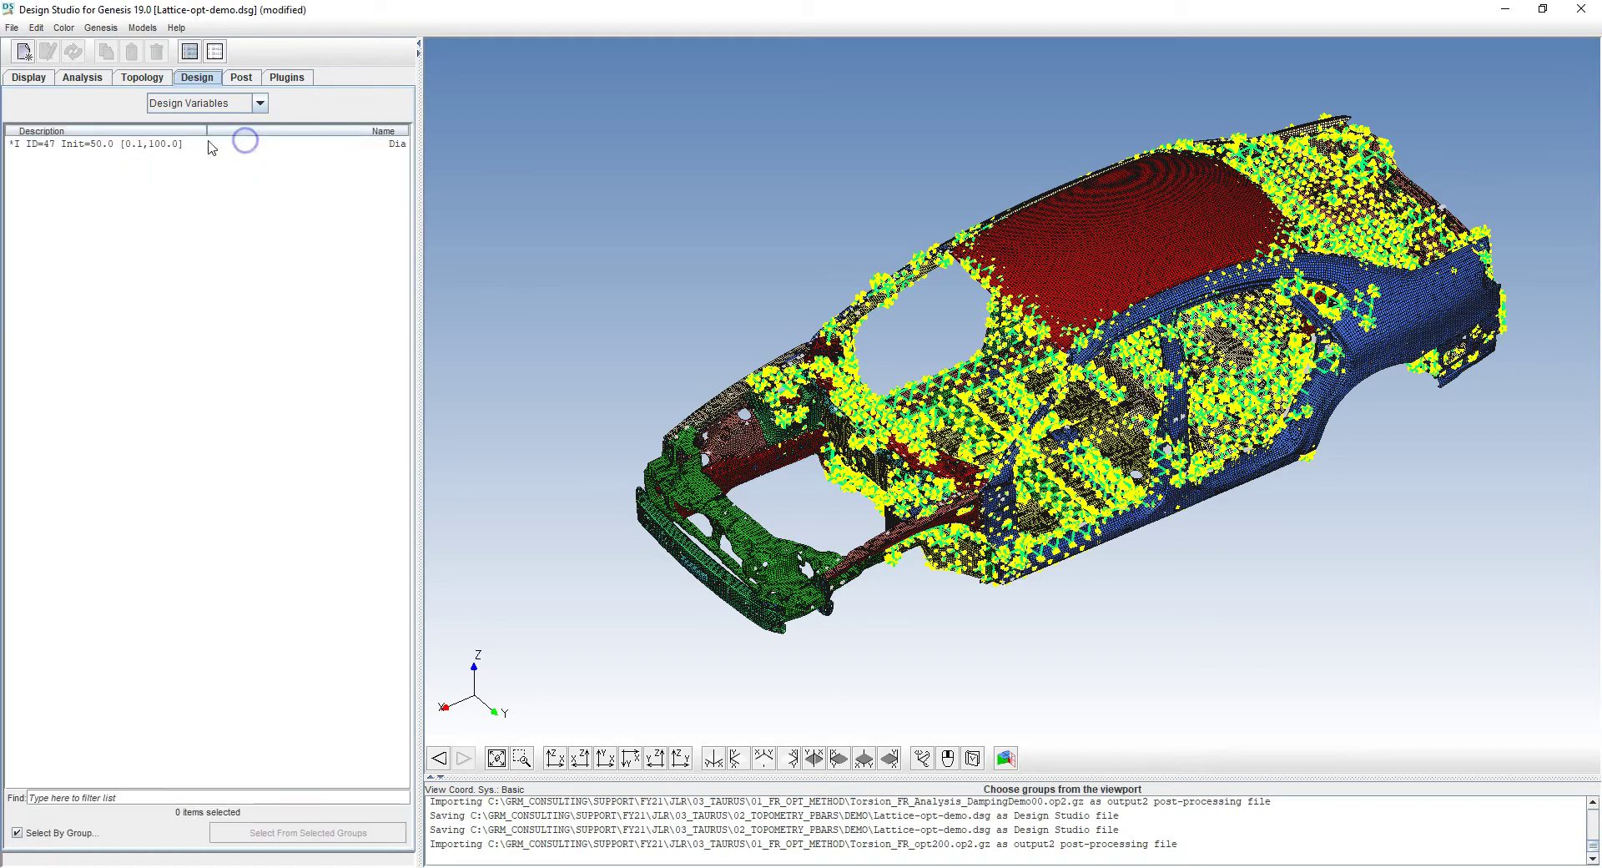
Step: Create a second independent design variable named Thk with initial value 0.5, lower bound 0.1 and upper bound 8
{"action": "left_click", "coordinate": [25, 51]}
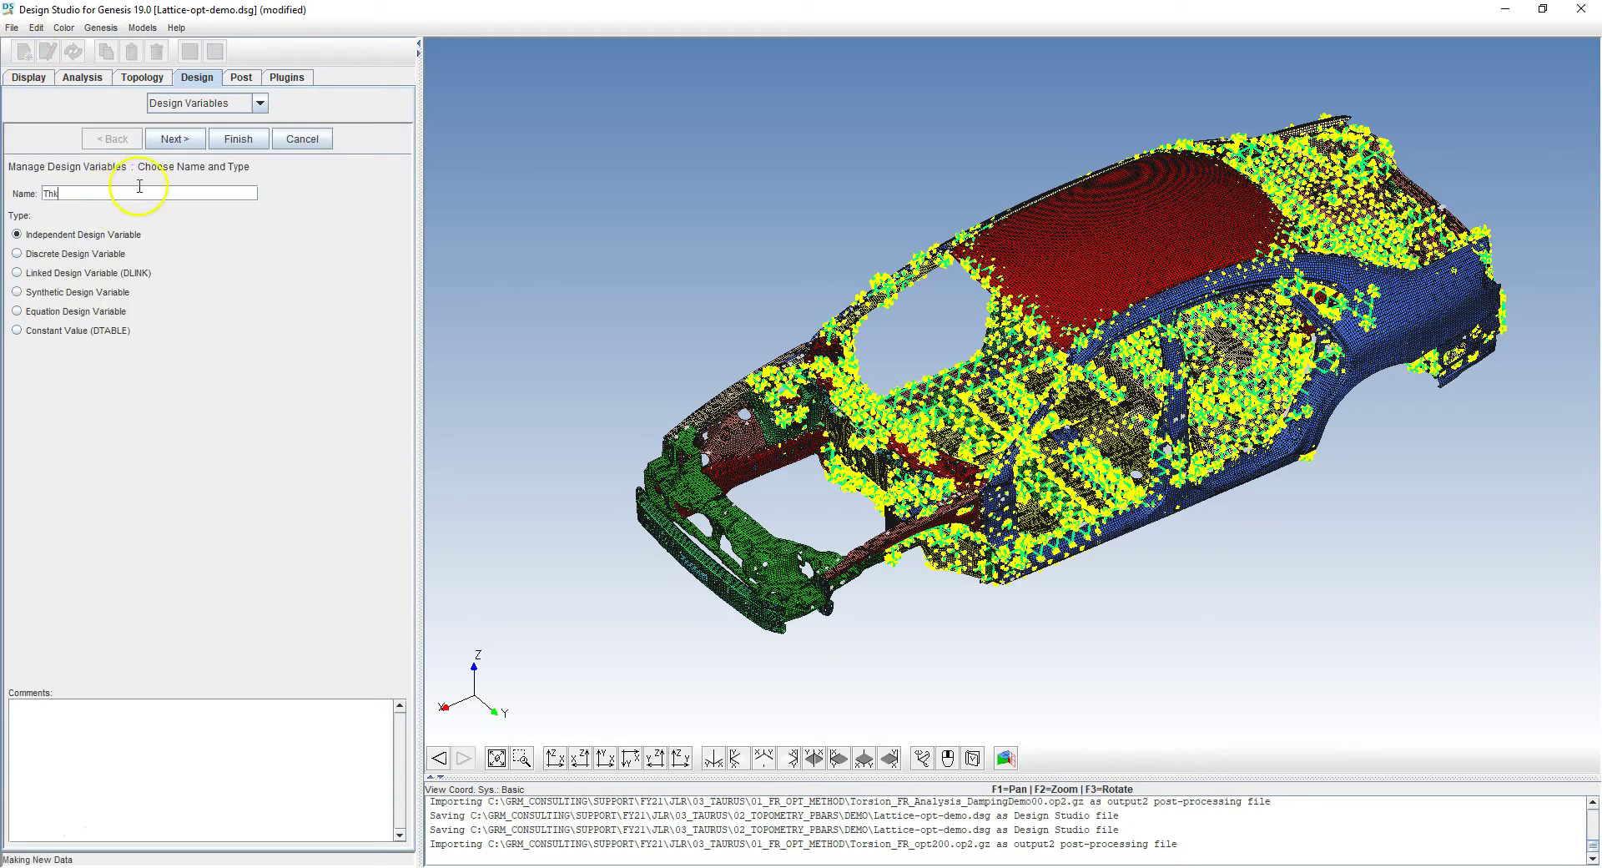
{"action": "left_click", "coordinate": [184, 141]}
{"action": "left_click_drag", "start_coordinate": [243, 193], "coordinate": [191, 193]}
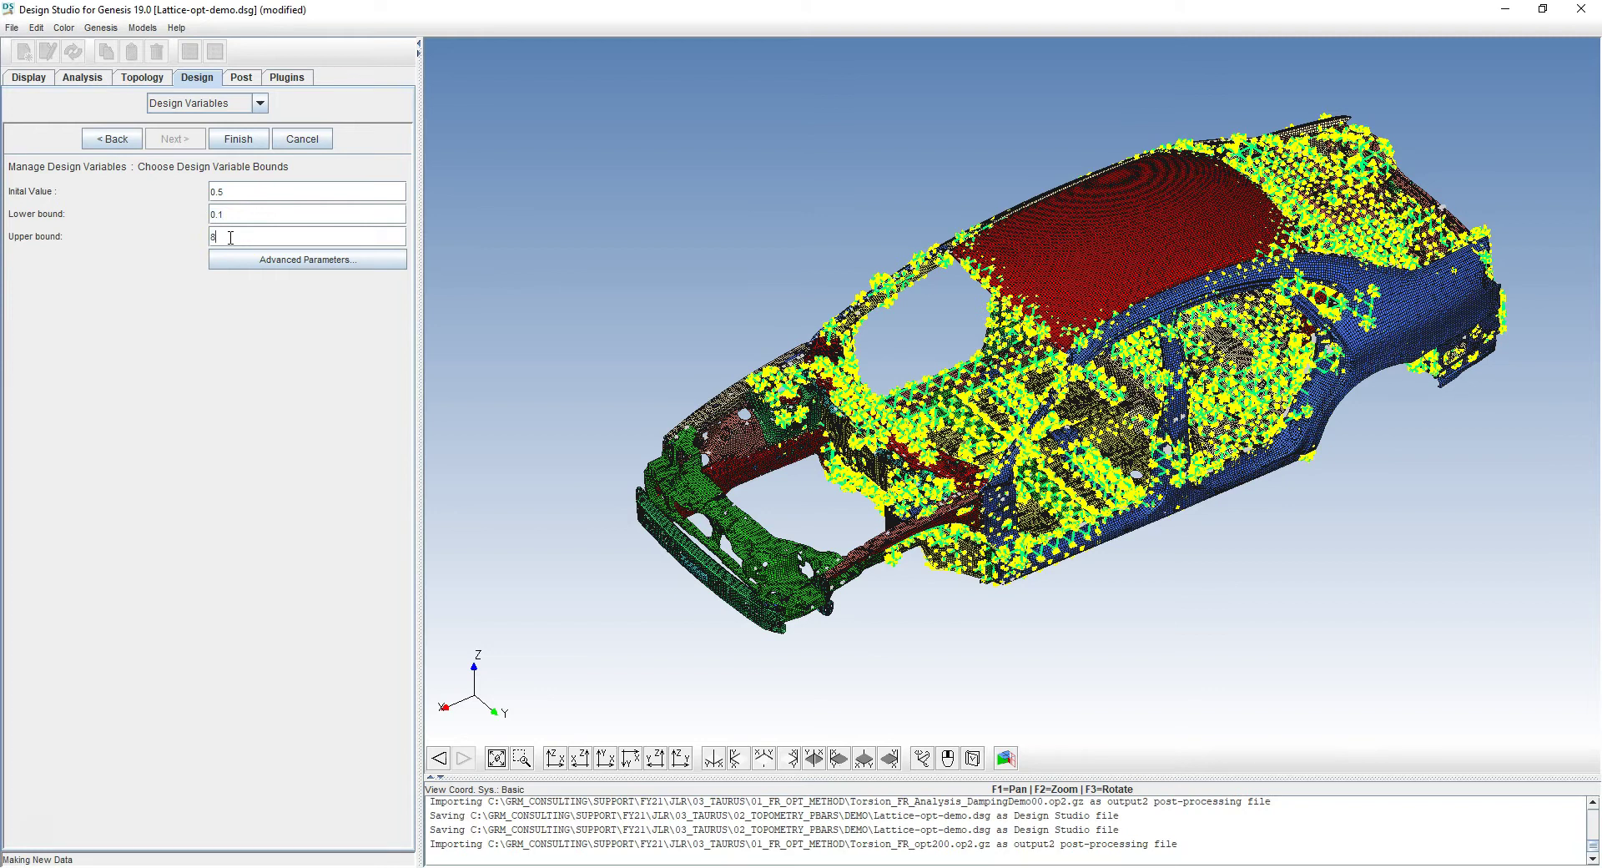
{"action": "left_click", "coordinate": [230, 237]}
{"action": "type", "text": "8"}
{"action": "left_click", "coordinate": [238, 139]}
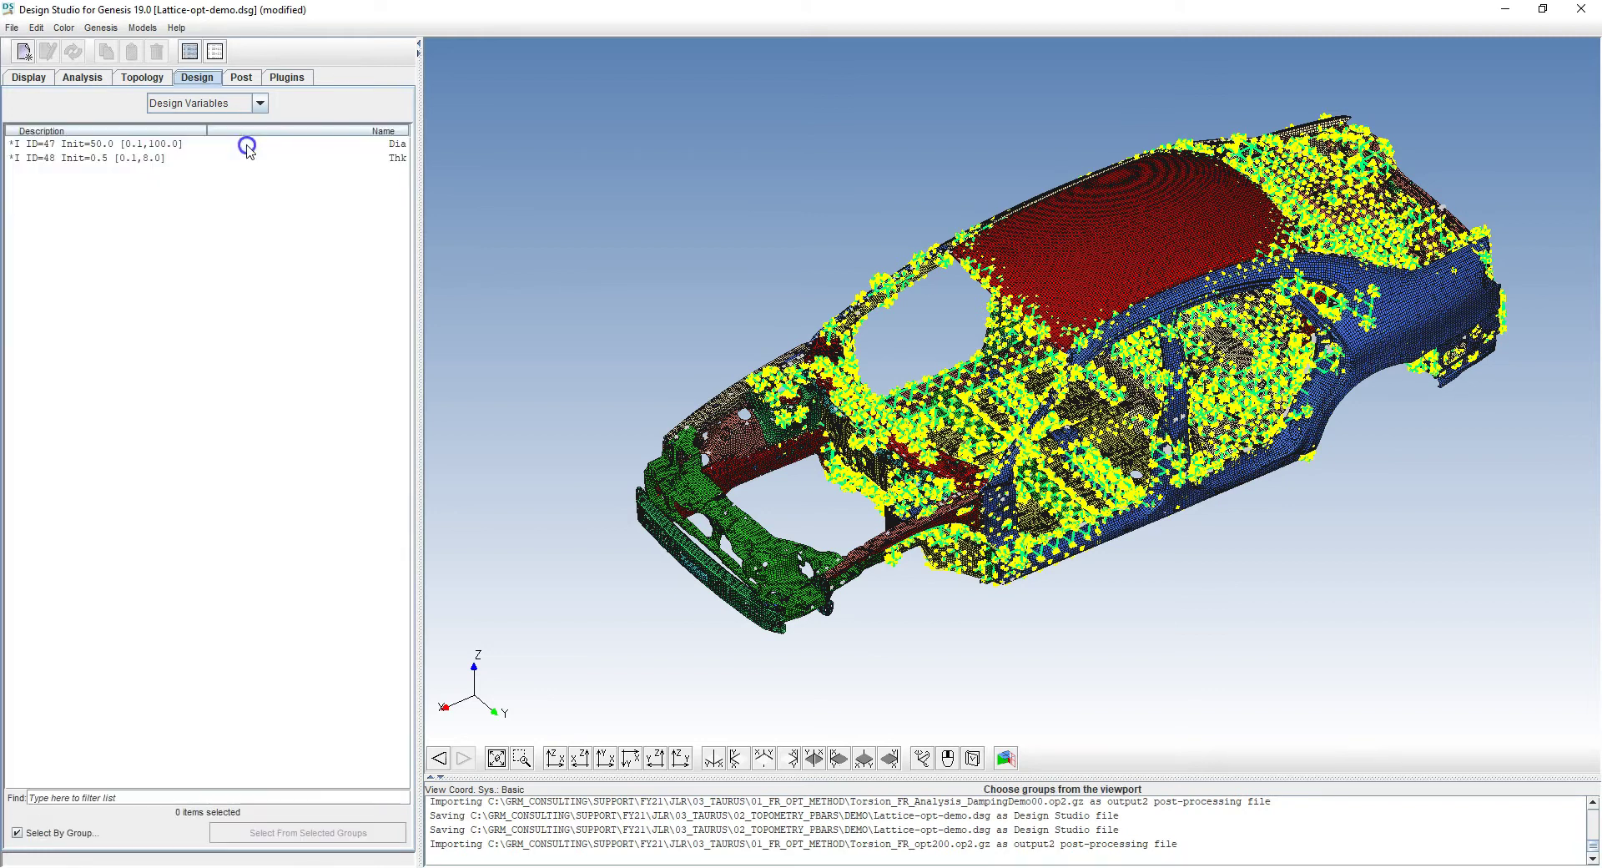
Step: Set up sizing for the Voxel lattice group PBARL 2000776 as a Tube section, with Dia driving d1 and Thk driving d2
{"action": "left_click", "coordinate": [261, 102]}
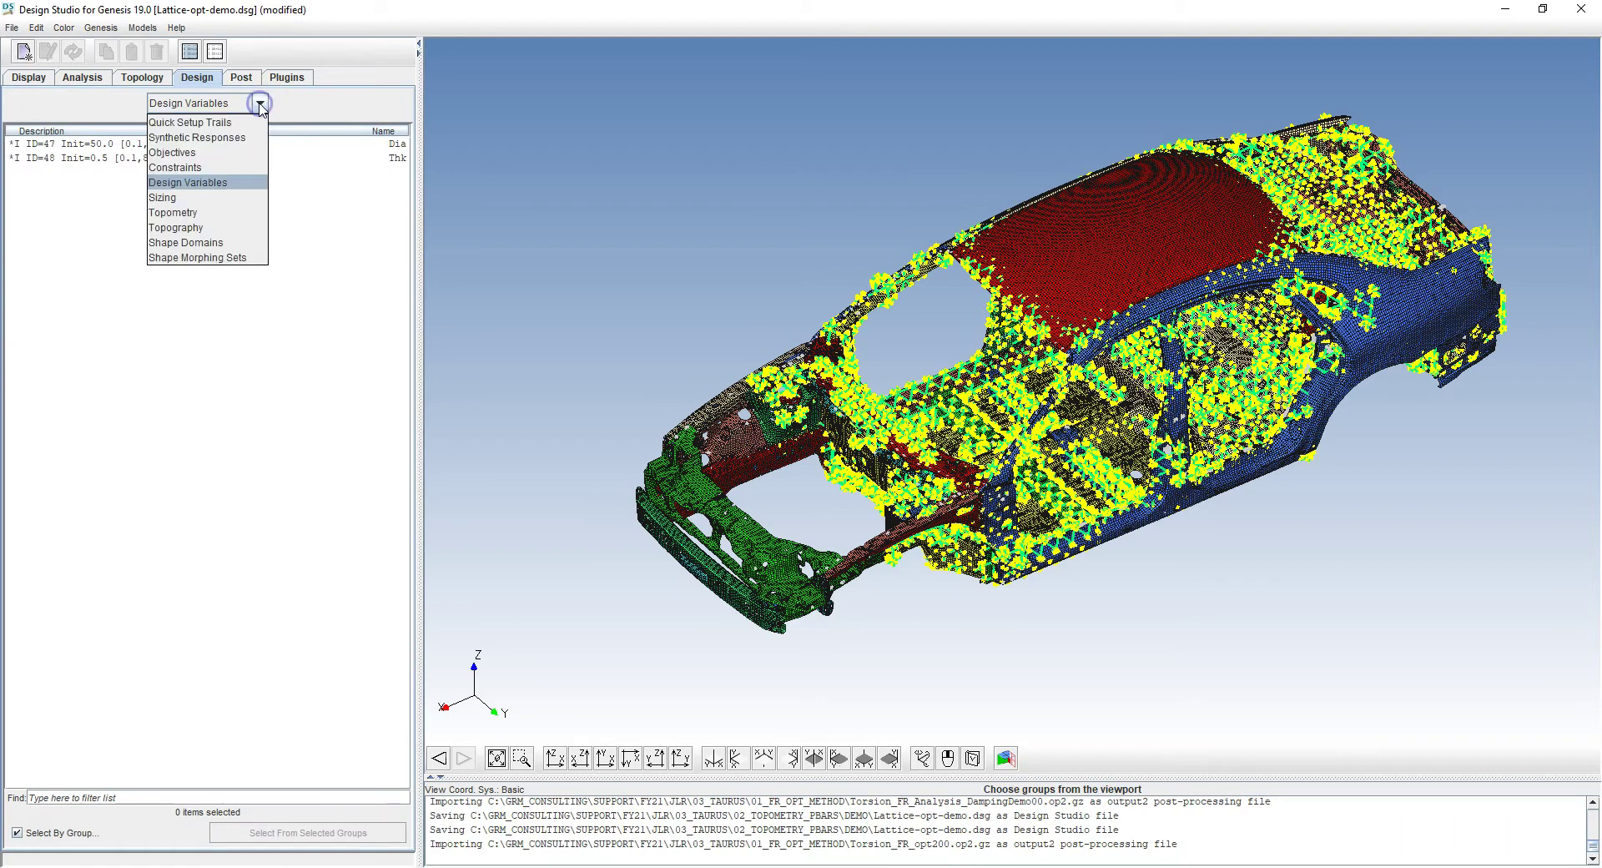
{"action": "left_click", "coordinate": [203, 197]}
{"action": "double_click", "coordinate": [122, 145]}
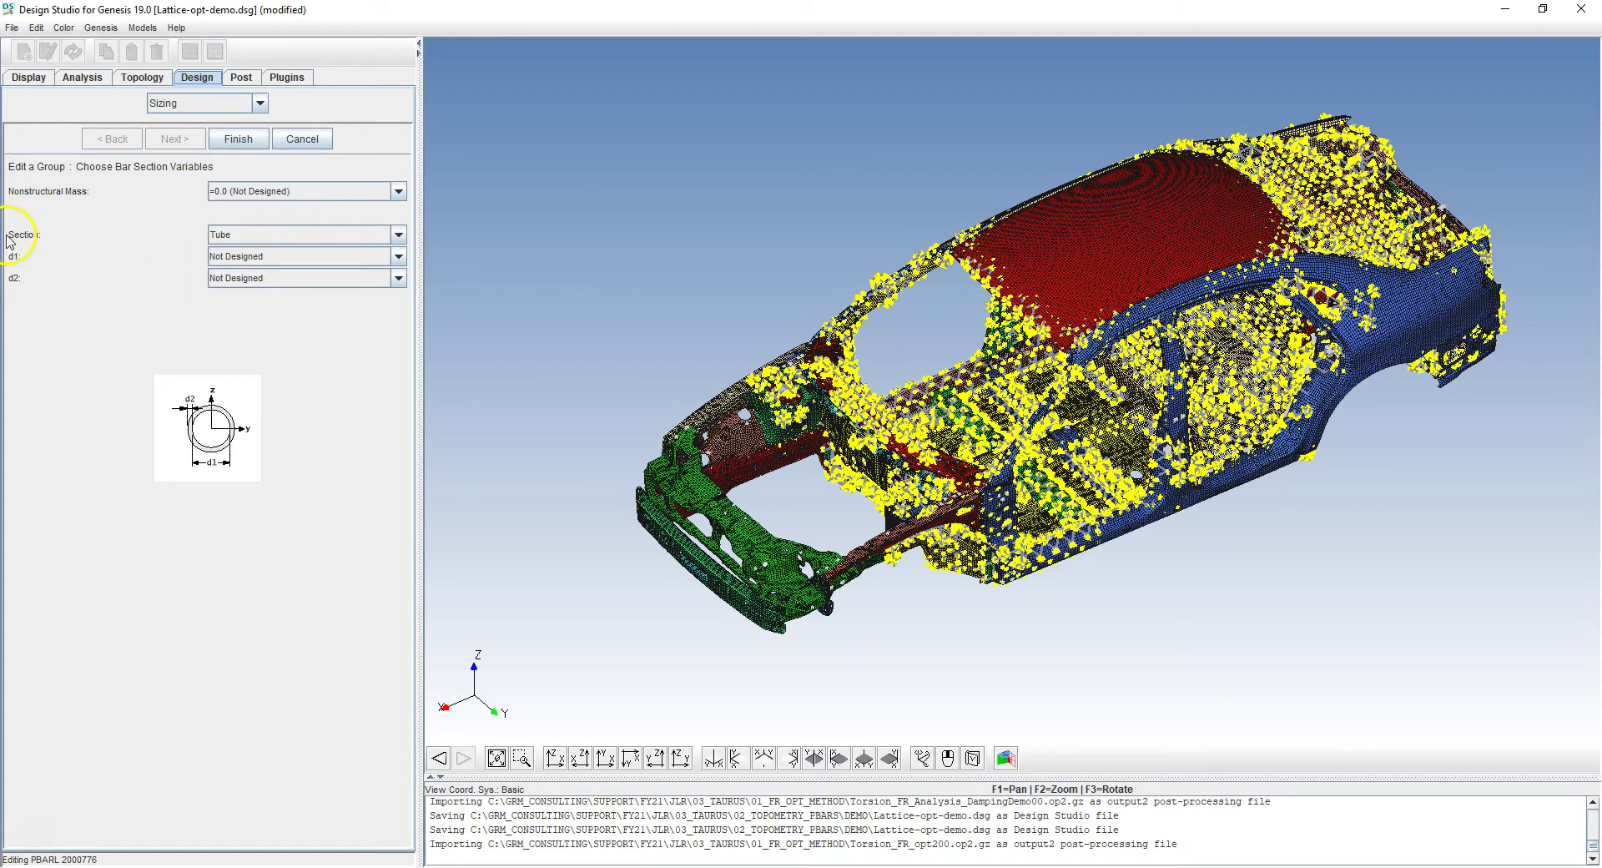
{"action": "left_click", "coordinate": [398, 236]}
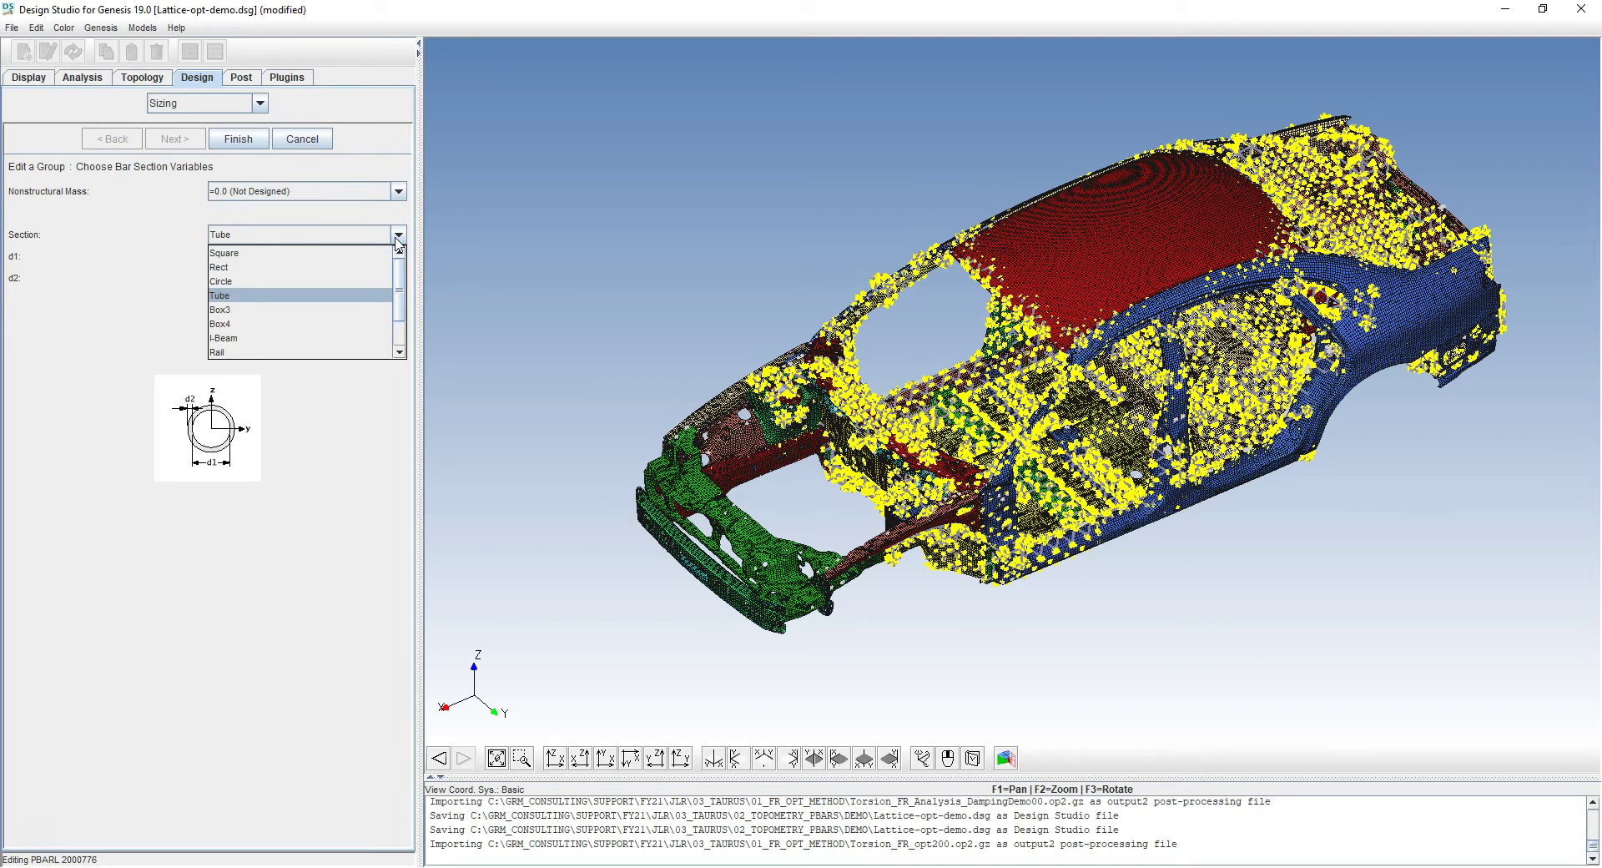
{"action": "left_click", "coordinate": [227, 296]}
{"action": "left_click", "coordinate": [229, 256]}
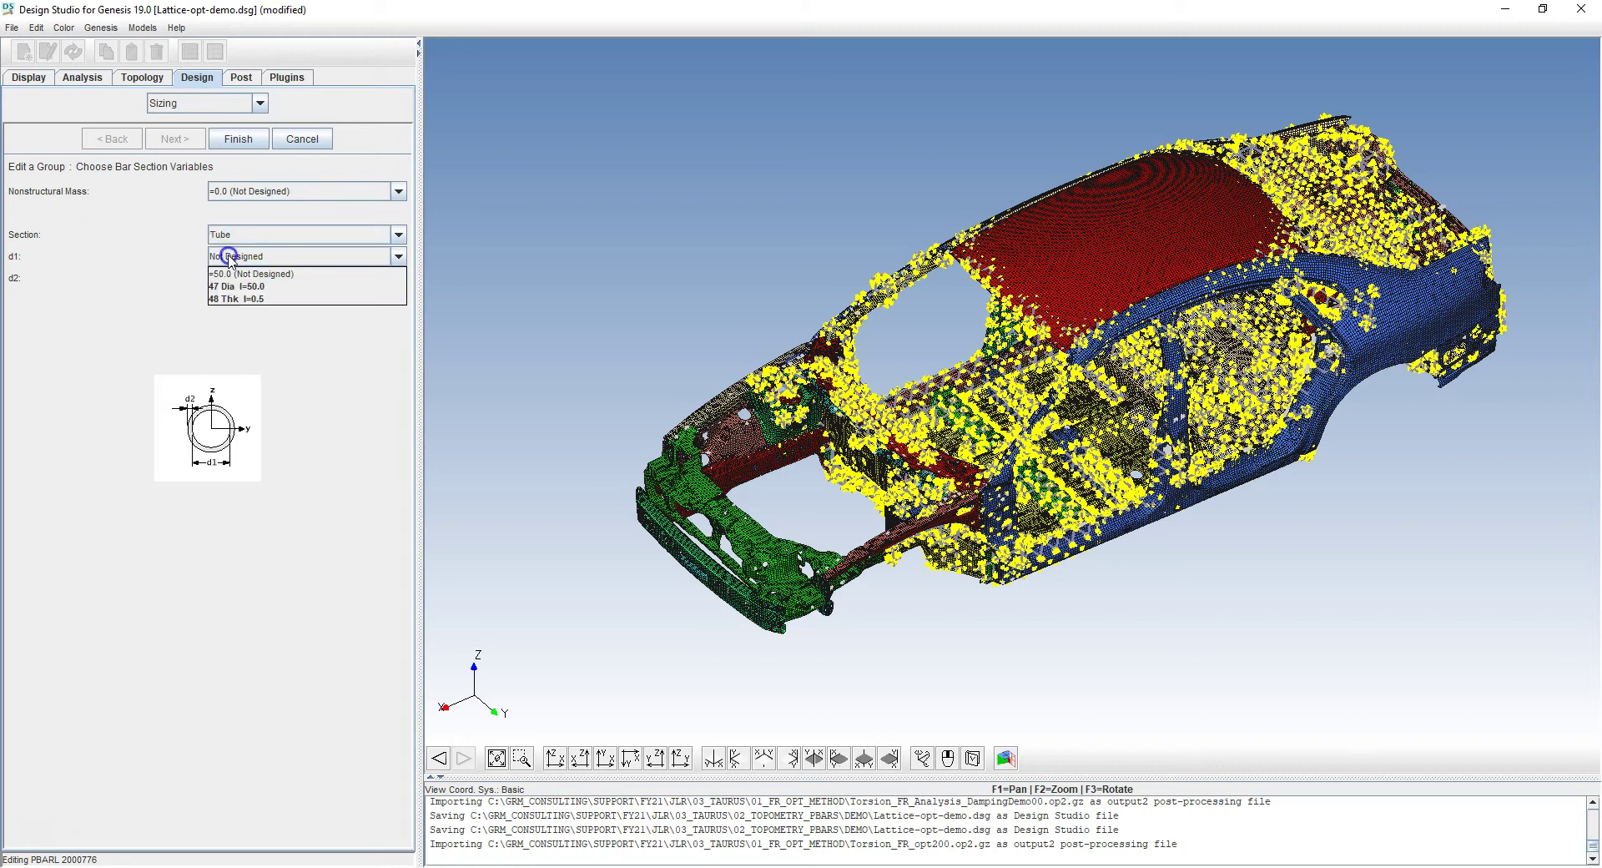
{"action": "left_click", "coordinate": [242, 286]}
{"action": "left_click", "coordinate": [247, 279]}
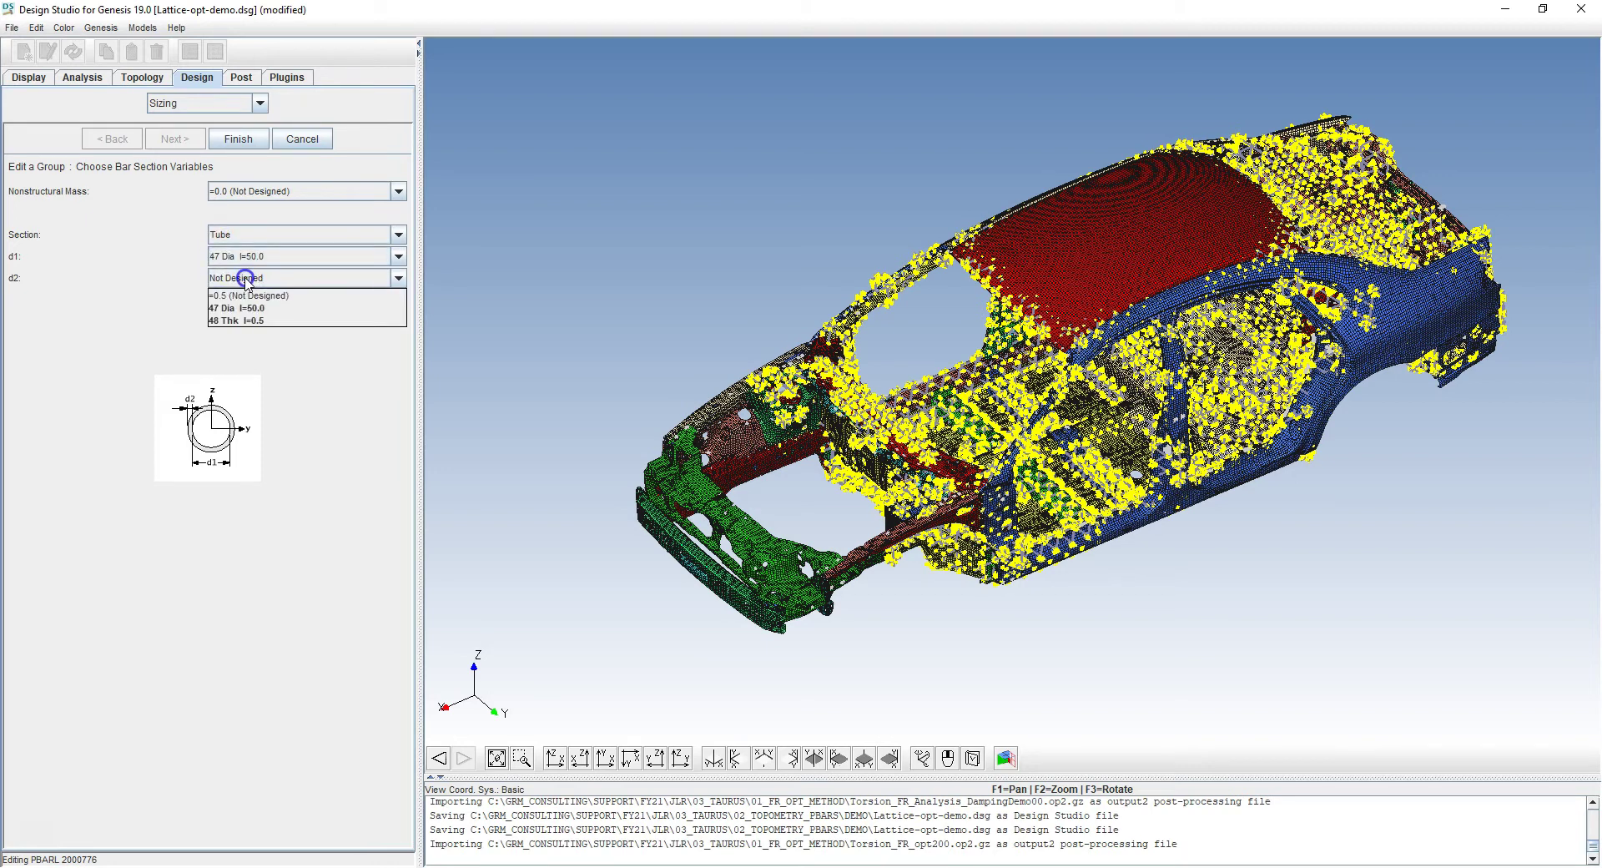
{"action": "left_click", "coordinate": [264, 321]}
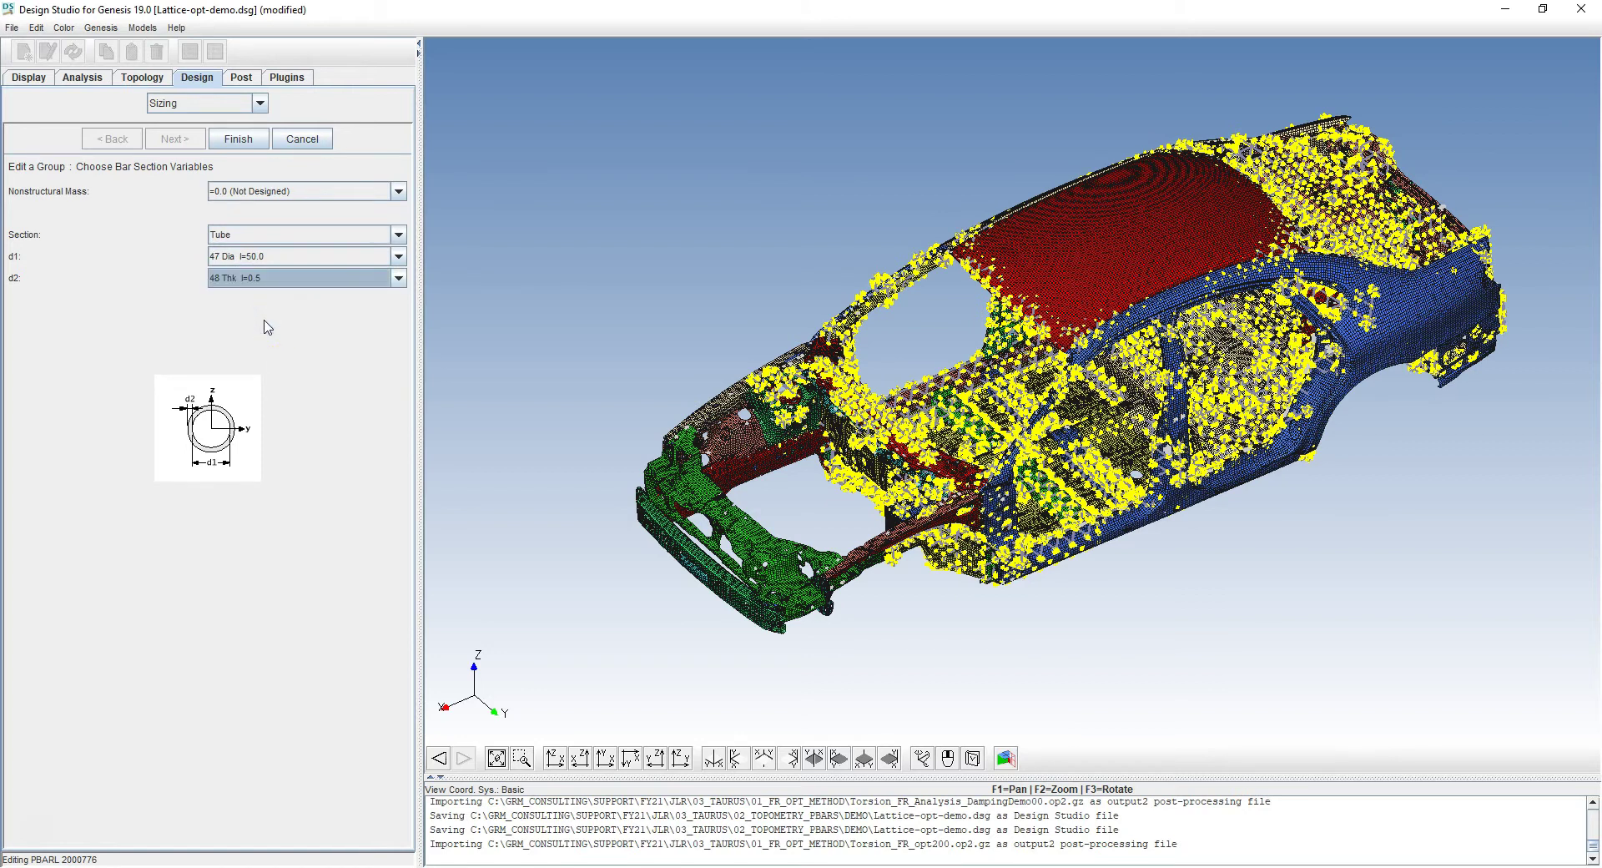
{"action": "left_click", "coordinate": [238, 139]}
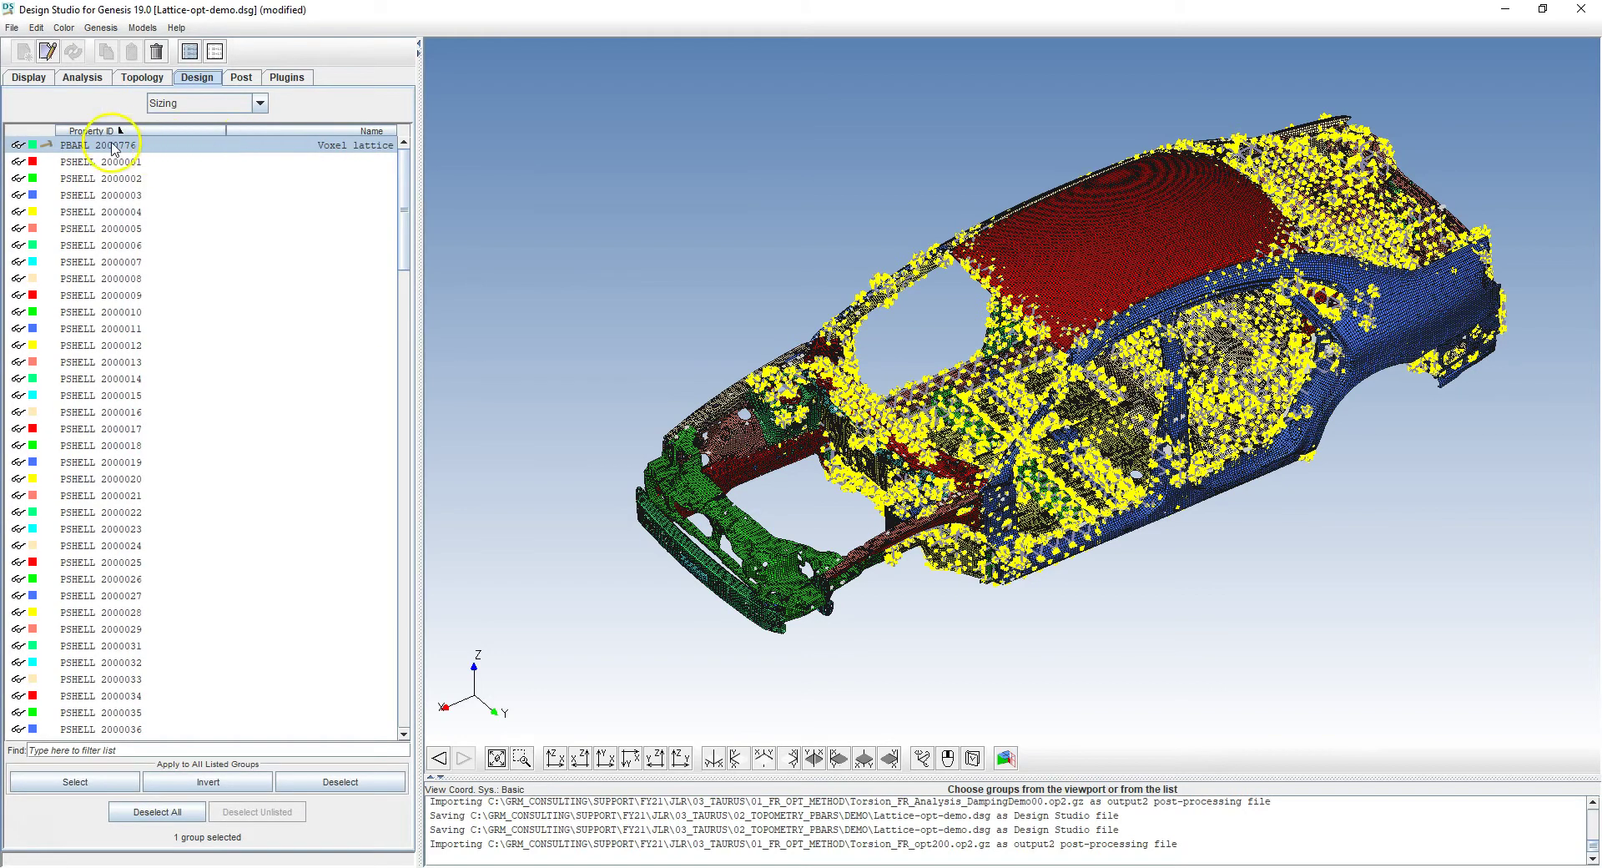
Step: Start topometry for the Voxel lattice group PBARL 2000776 and set Symmetry 1 to MZX, mirror about XZ plane
{"action": "left_click_drag", "start_coordinate": [923, 393], "coordinate": [924, 389]}
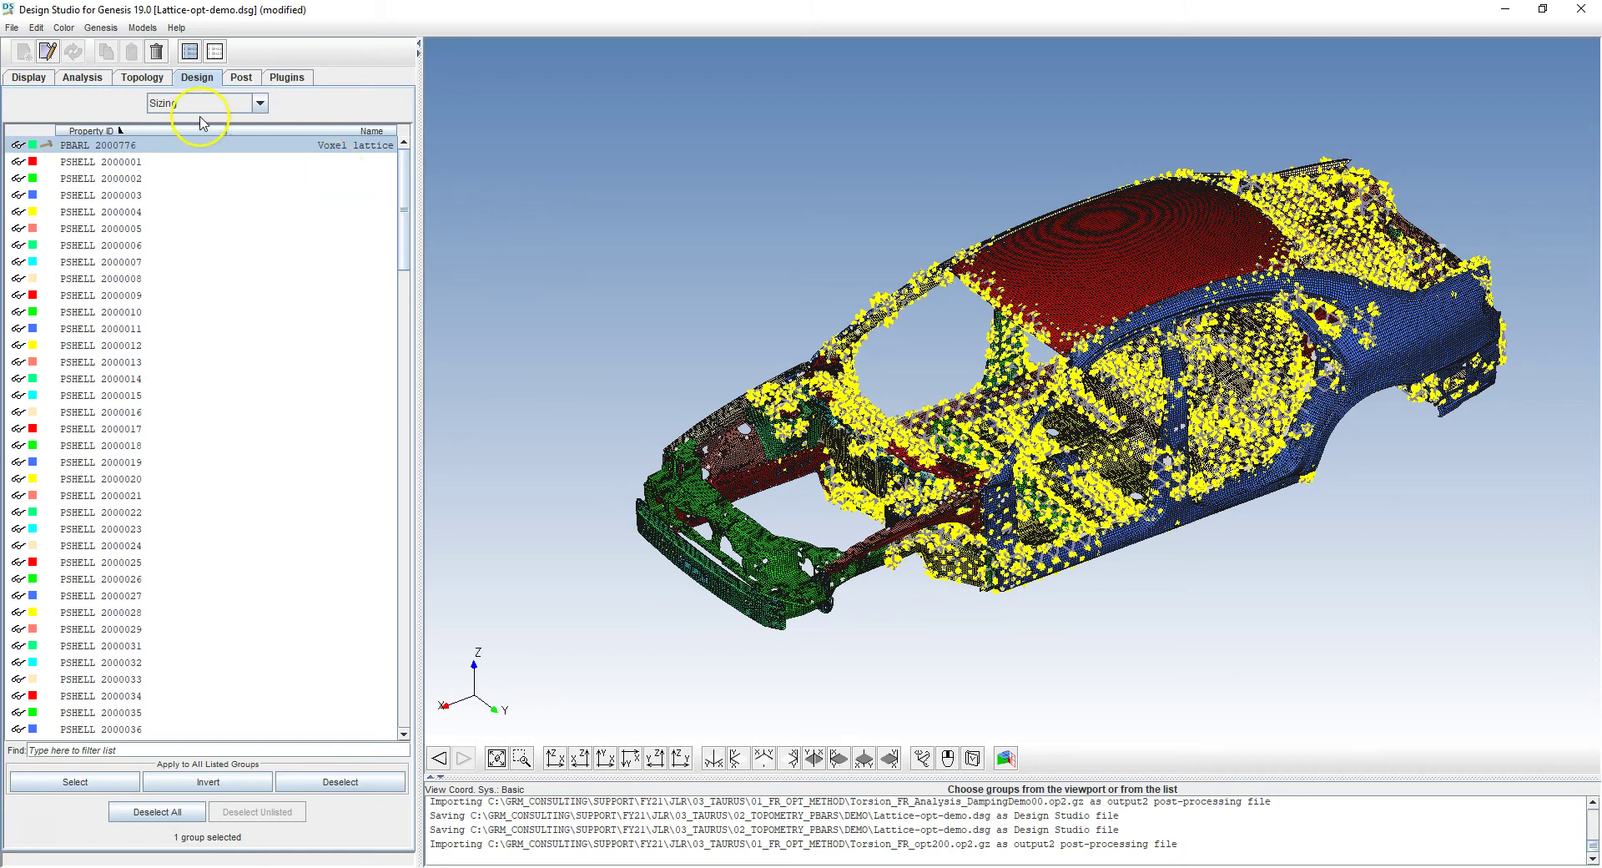
{"action": "left_click", "coordinate": [259, 103]}
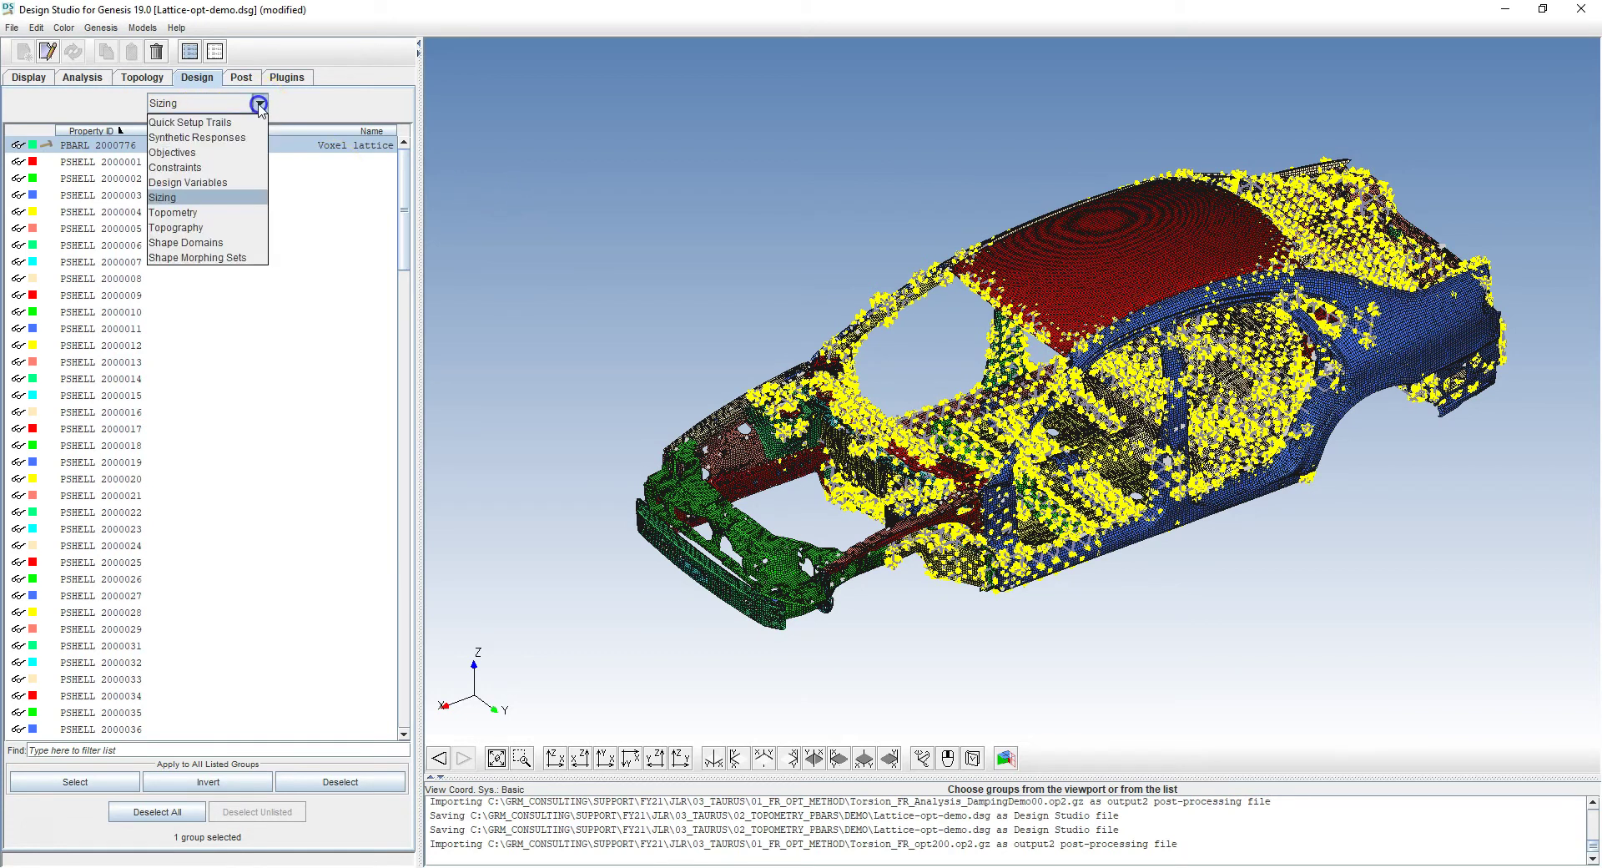
{"action": "left_click", "coordinate": [219, 212]}
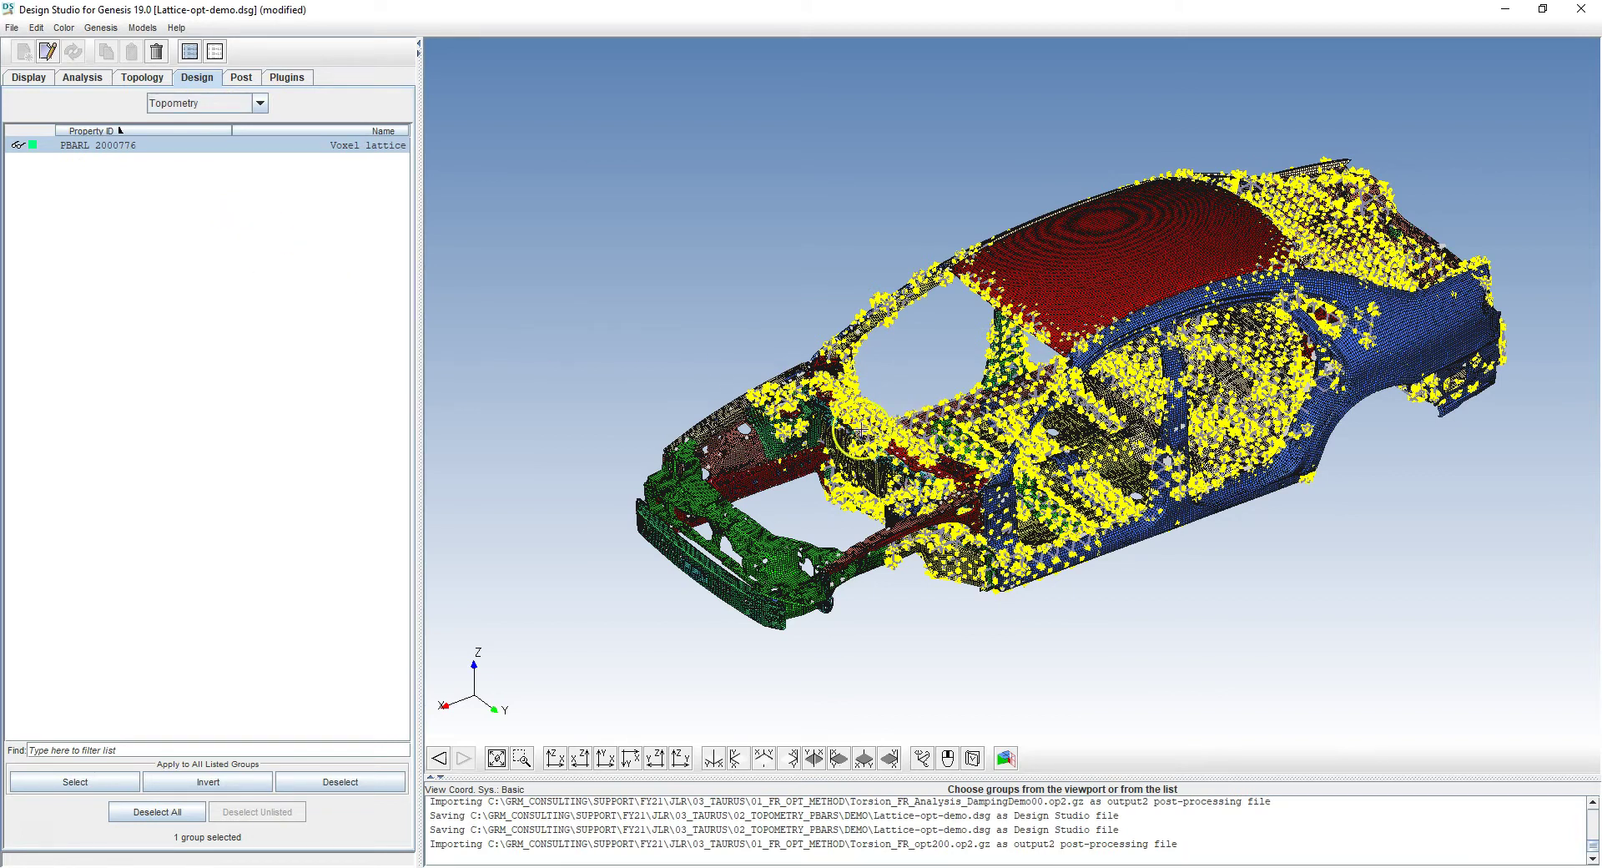
{"action": "left_click_drag", "start_coordinate": [959, 415], "coordinate": [966, 430]}
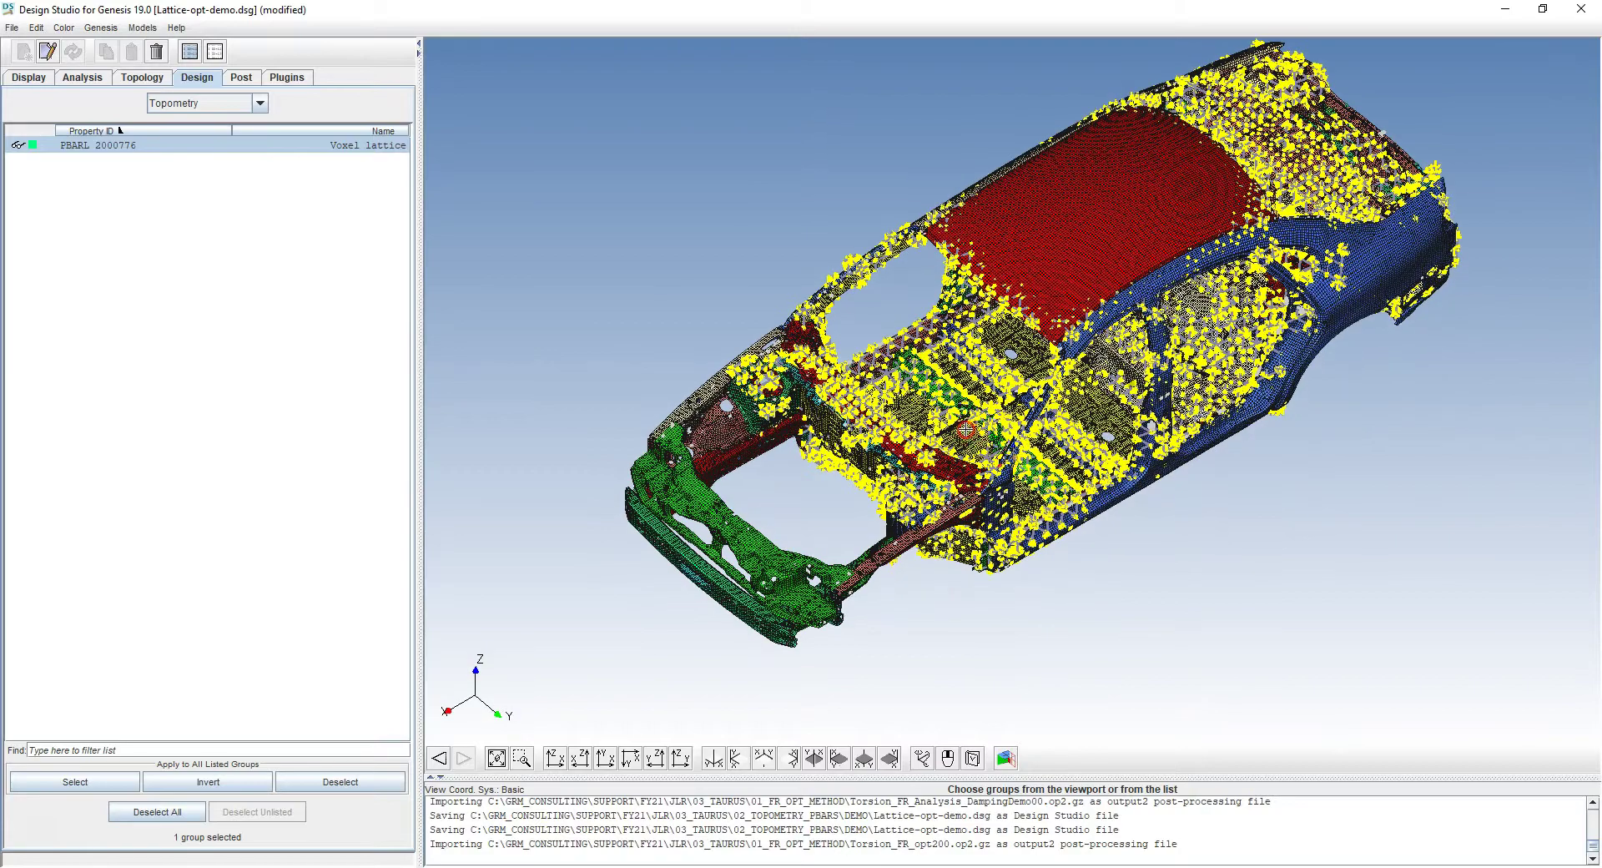
{"action": "scroll", "coordinate": [897, 413], "scroll_direction": "up", "scroll_amount": 5}
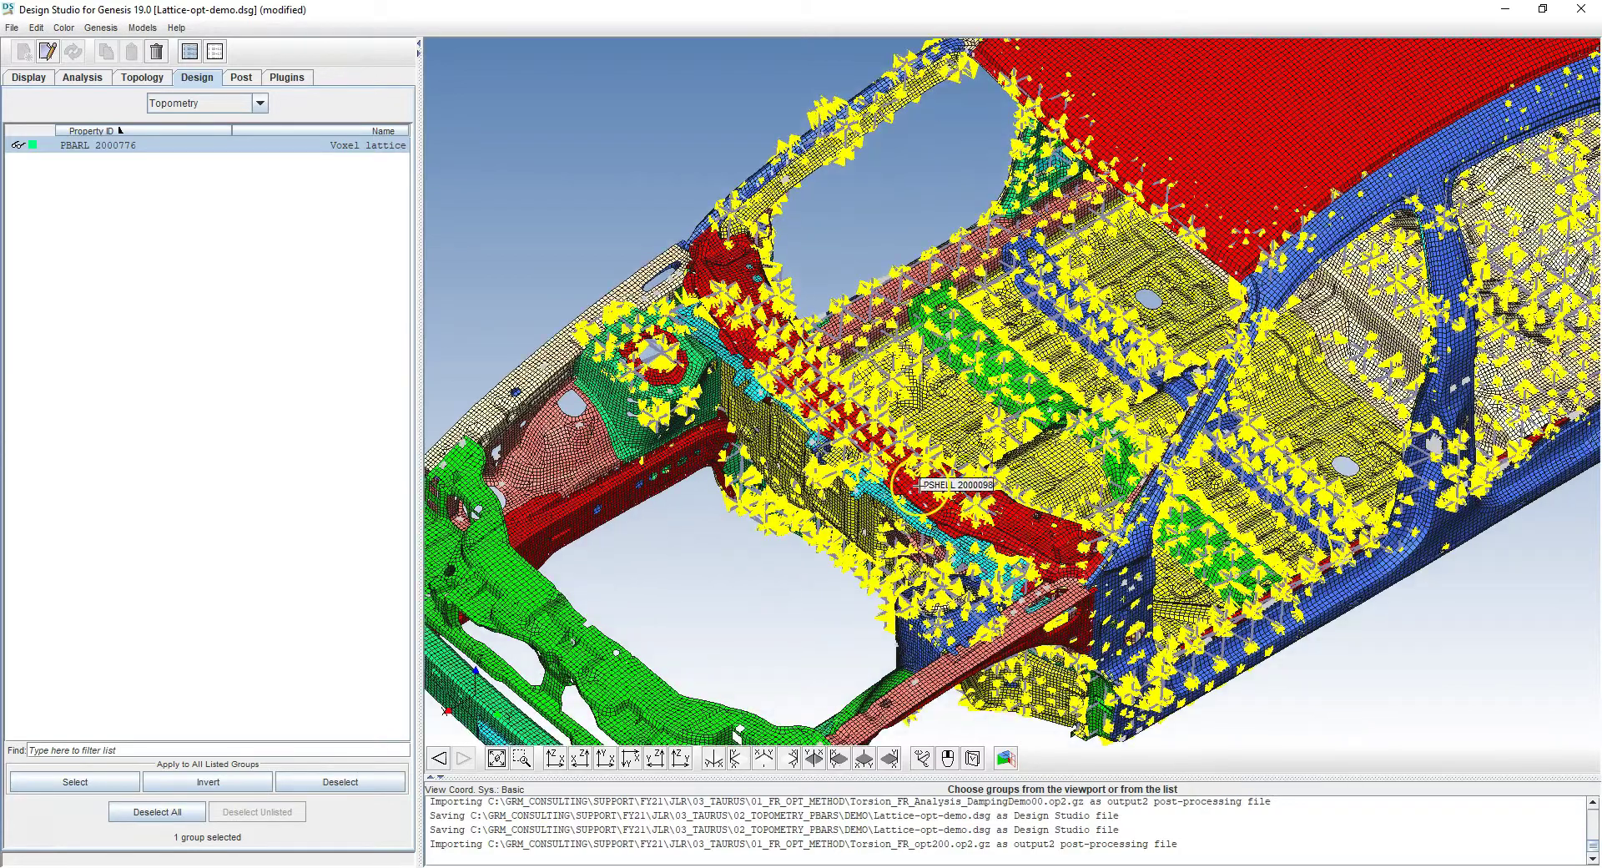
{"action": "scroll", "coordinate": [920, 484], "scroll_direction": "down", "scroll_amount": 3}
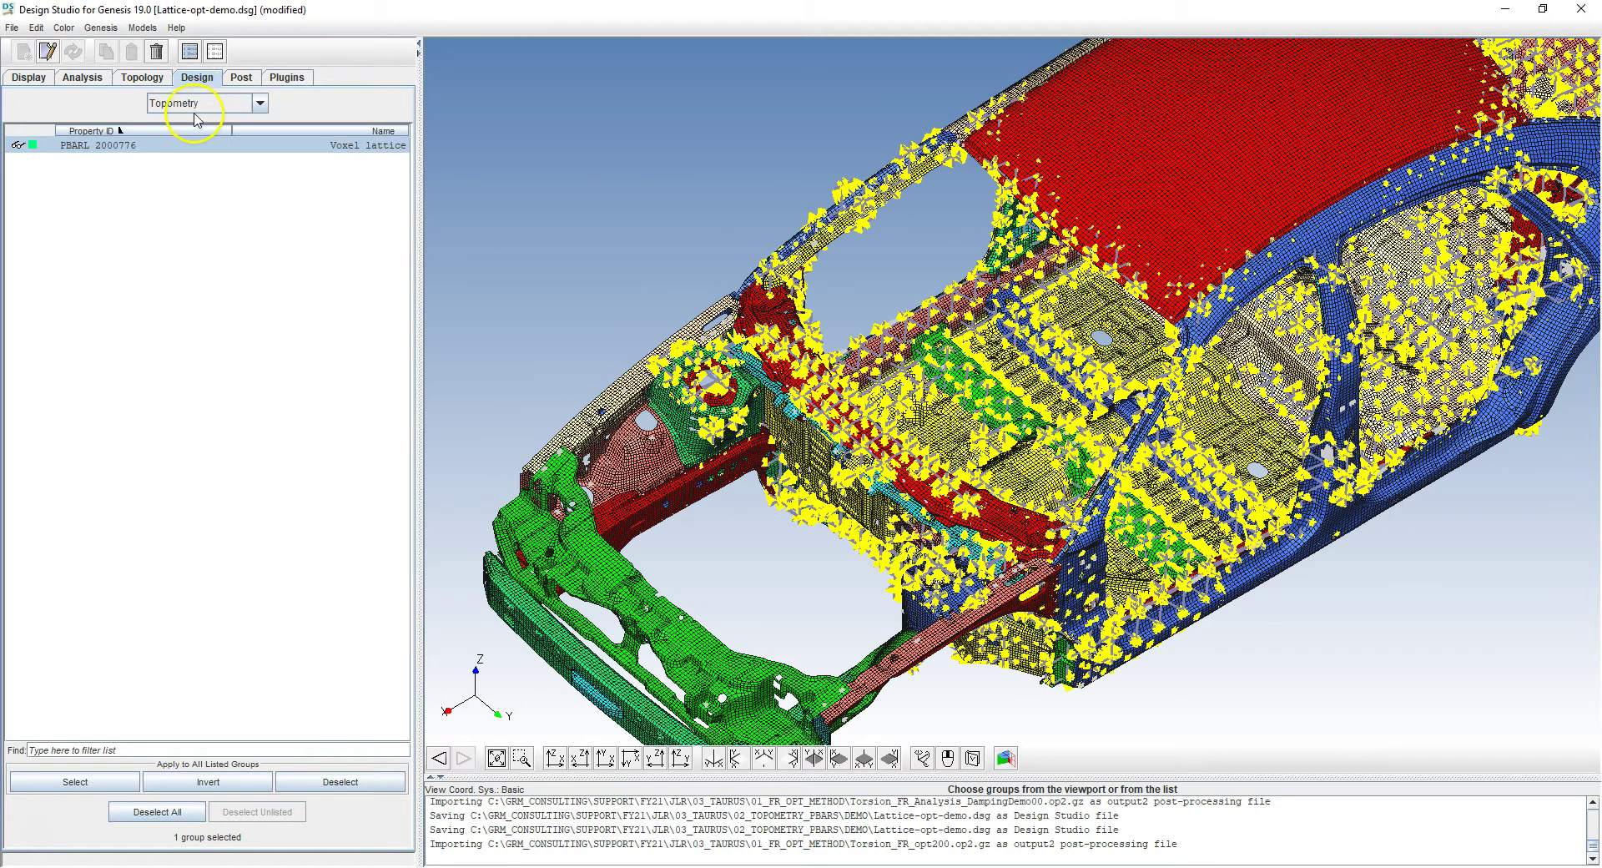
{"action": "double_click", "coordinate": [117, 145]}
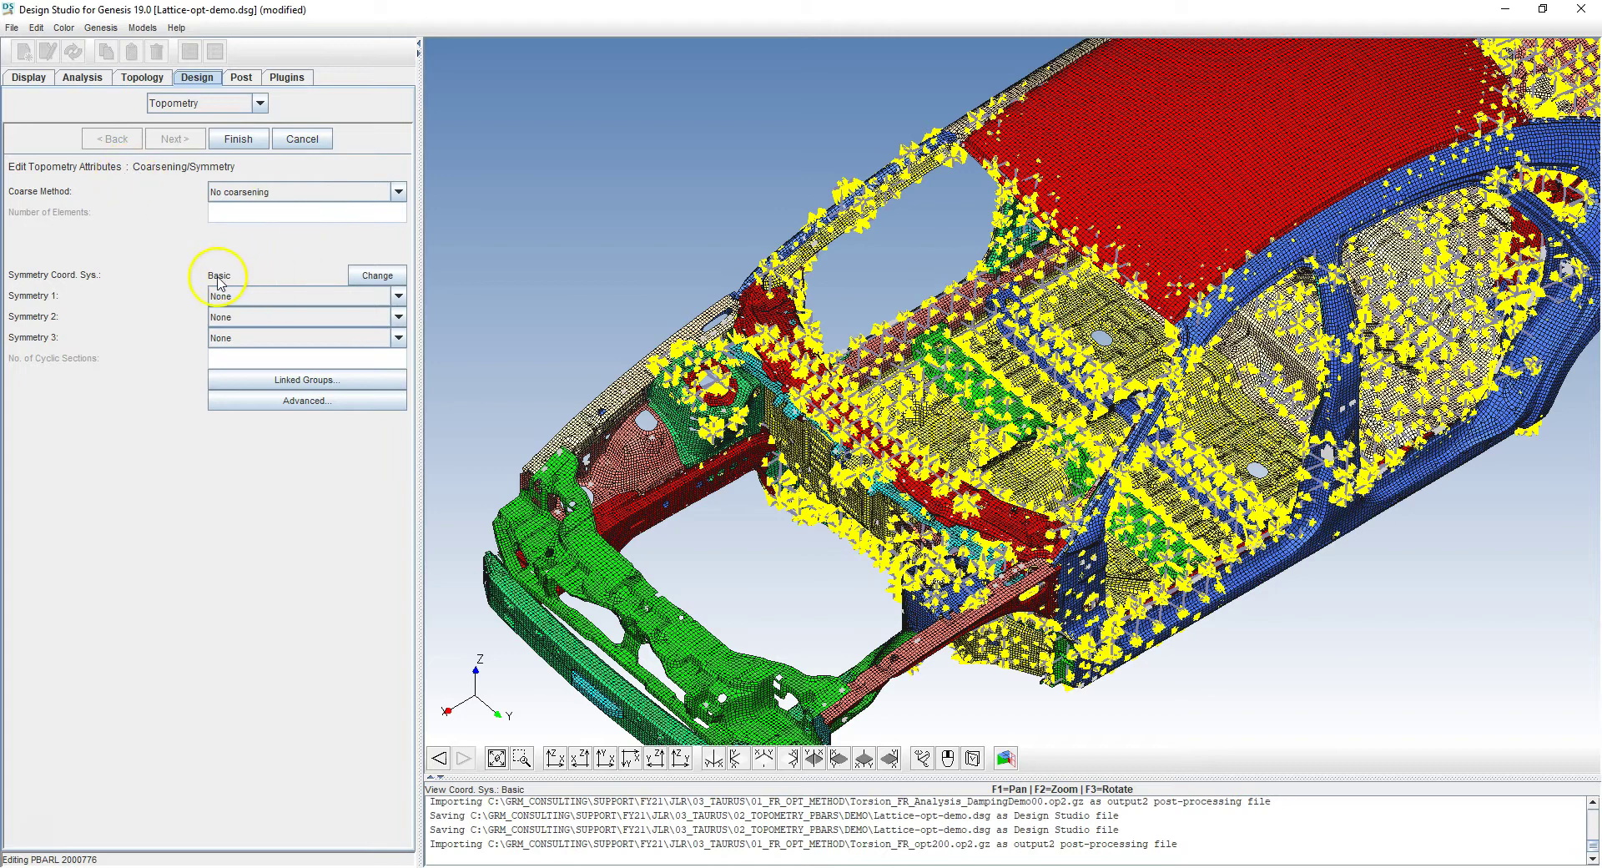
{"action": "left_click", "coordinate": [398, 296]}
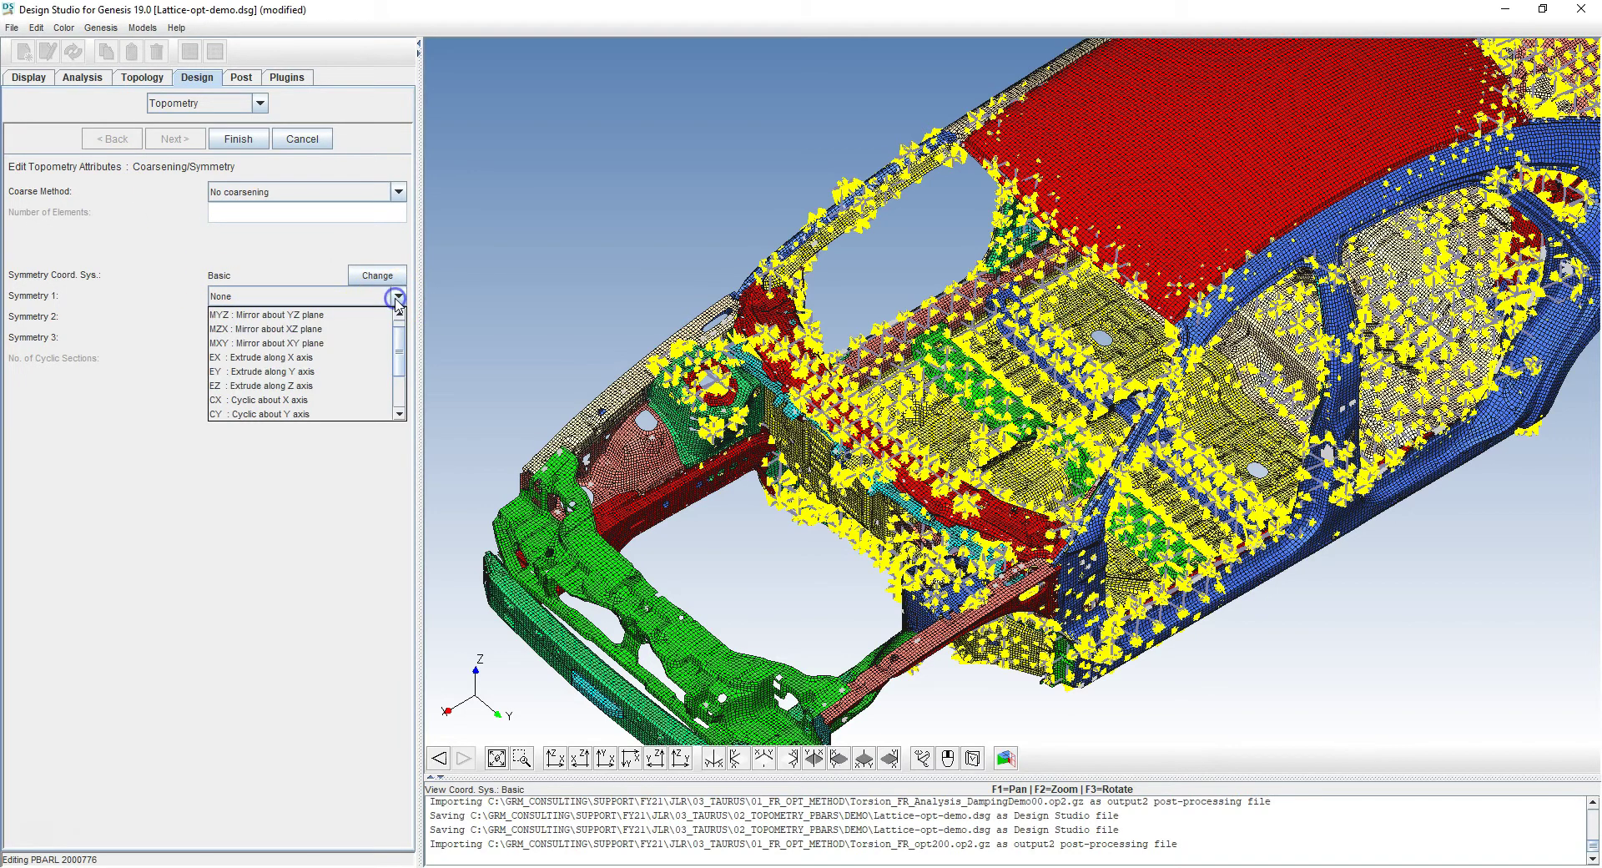
{"action": "left_click", "coordinate": [316, 332]}
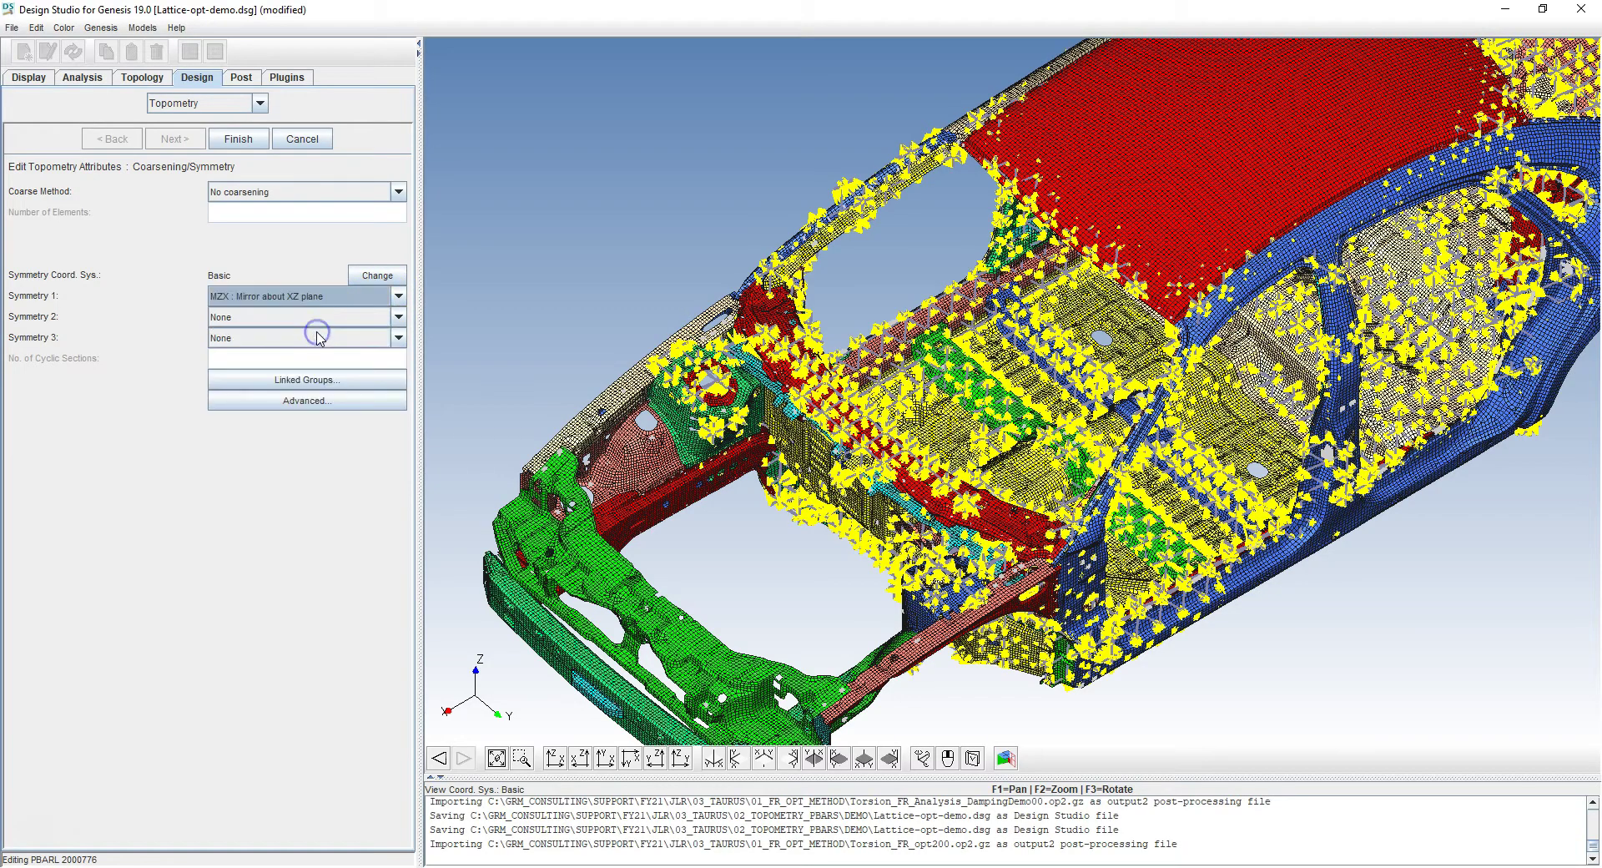
Step: Set the topometry's advanced symmetry identification method to Center only with a symmetry tolerance of 2, and finish the definition
{"action": "right_click_drag", "start_coordinate": [886, 458], "coordinate": [931, 446]}
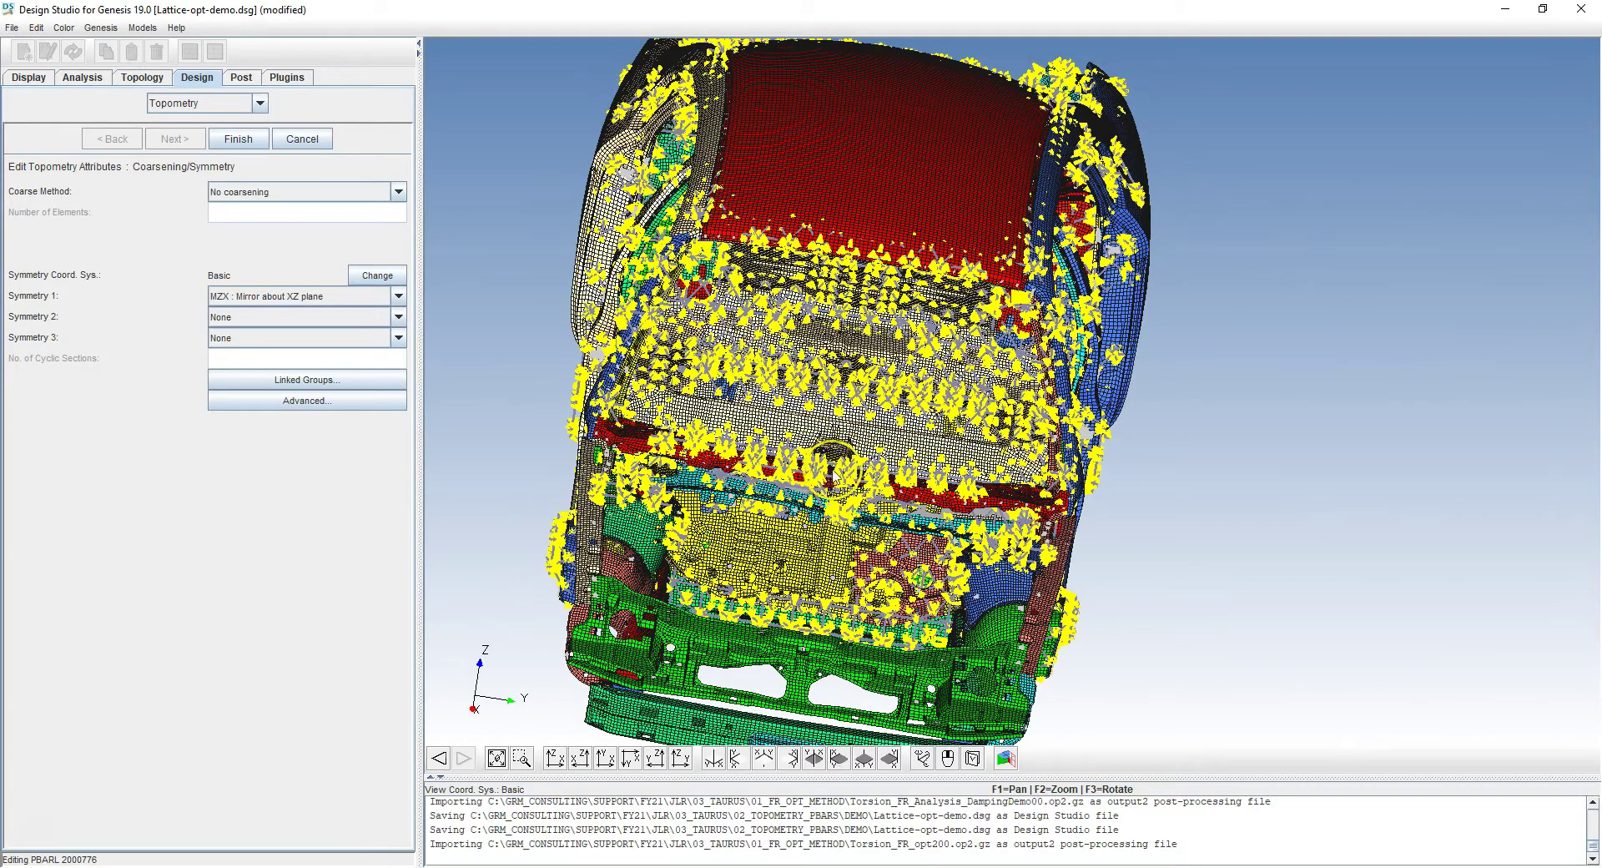
{"action": "right_click_drag", "start_coordinate": [955, 463], "coordinate": [881, 480]}
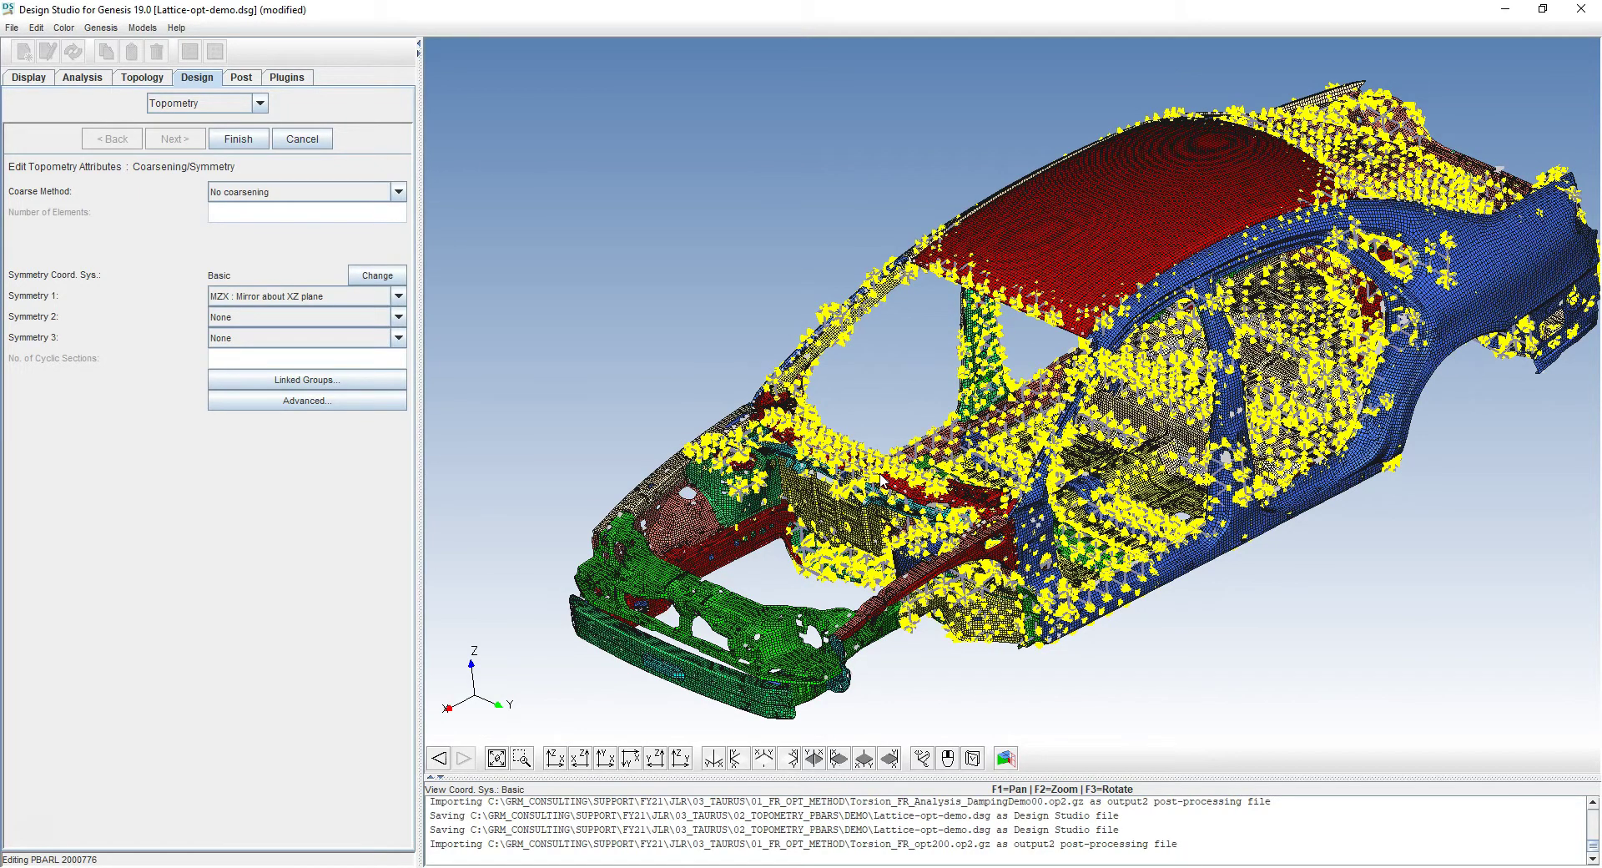
{"action": "right_click_drag", "start_coordinate": [858, 430], "coordinate": [437, 429]}
{"action": "scroll", "coordinate": [851, 465], "scroll_direction": "up", "scroll_amount": 8}
{"action": "scroll", "coordinate": [851, 465], "scroll_direction": "up", "scroll_amount": 2}
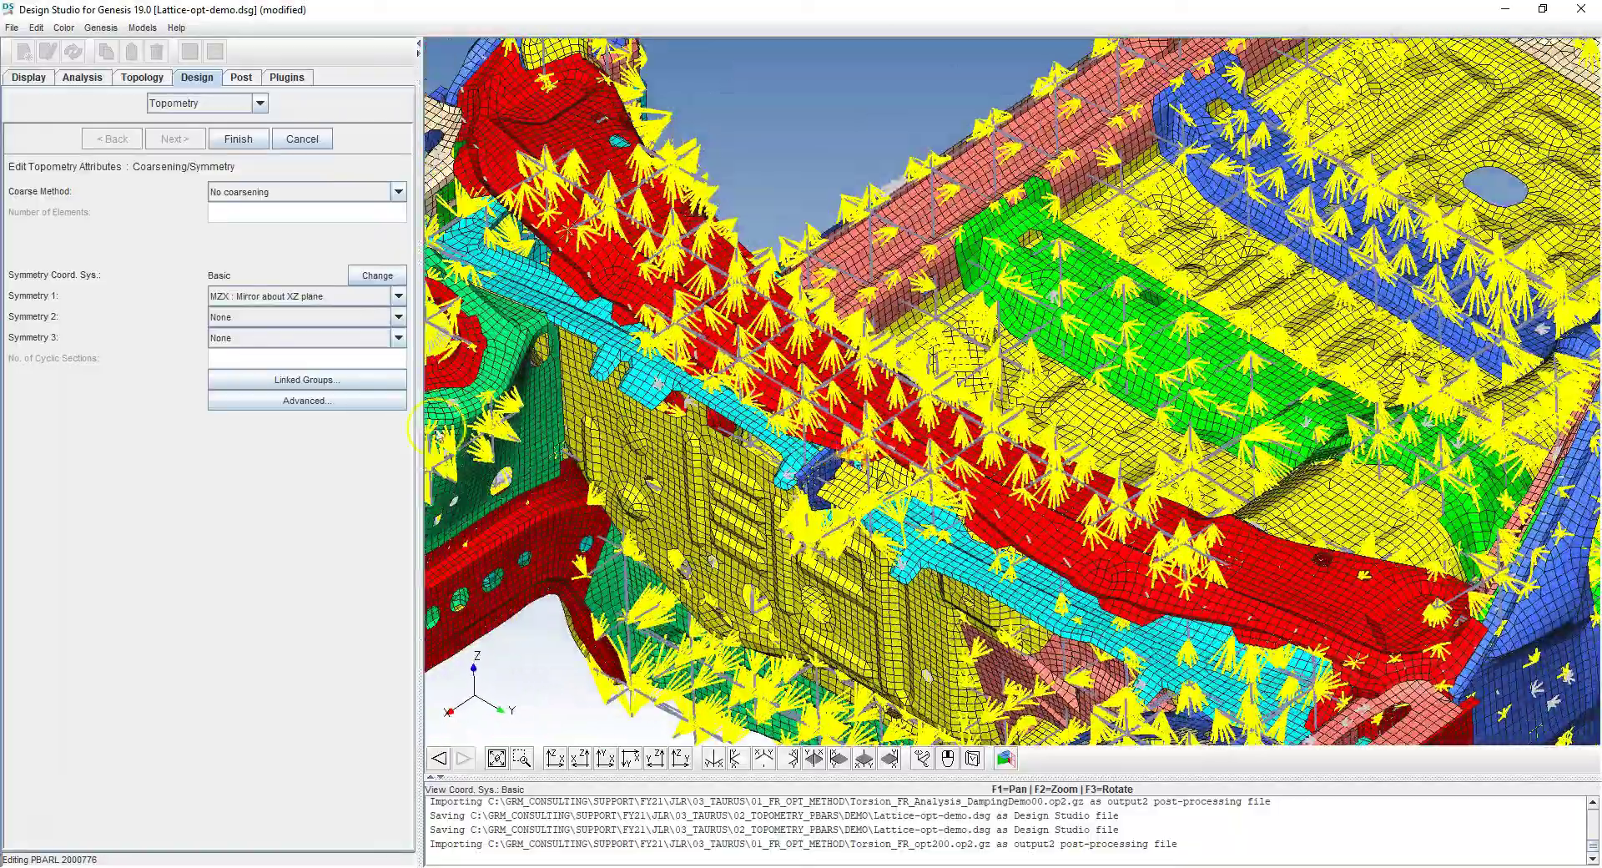
{"action": "left_click", "coordinate": [326, 408]}
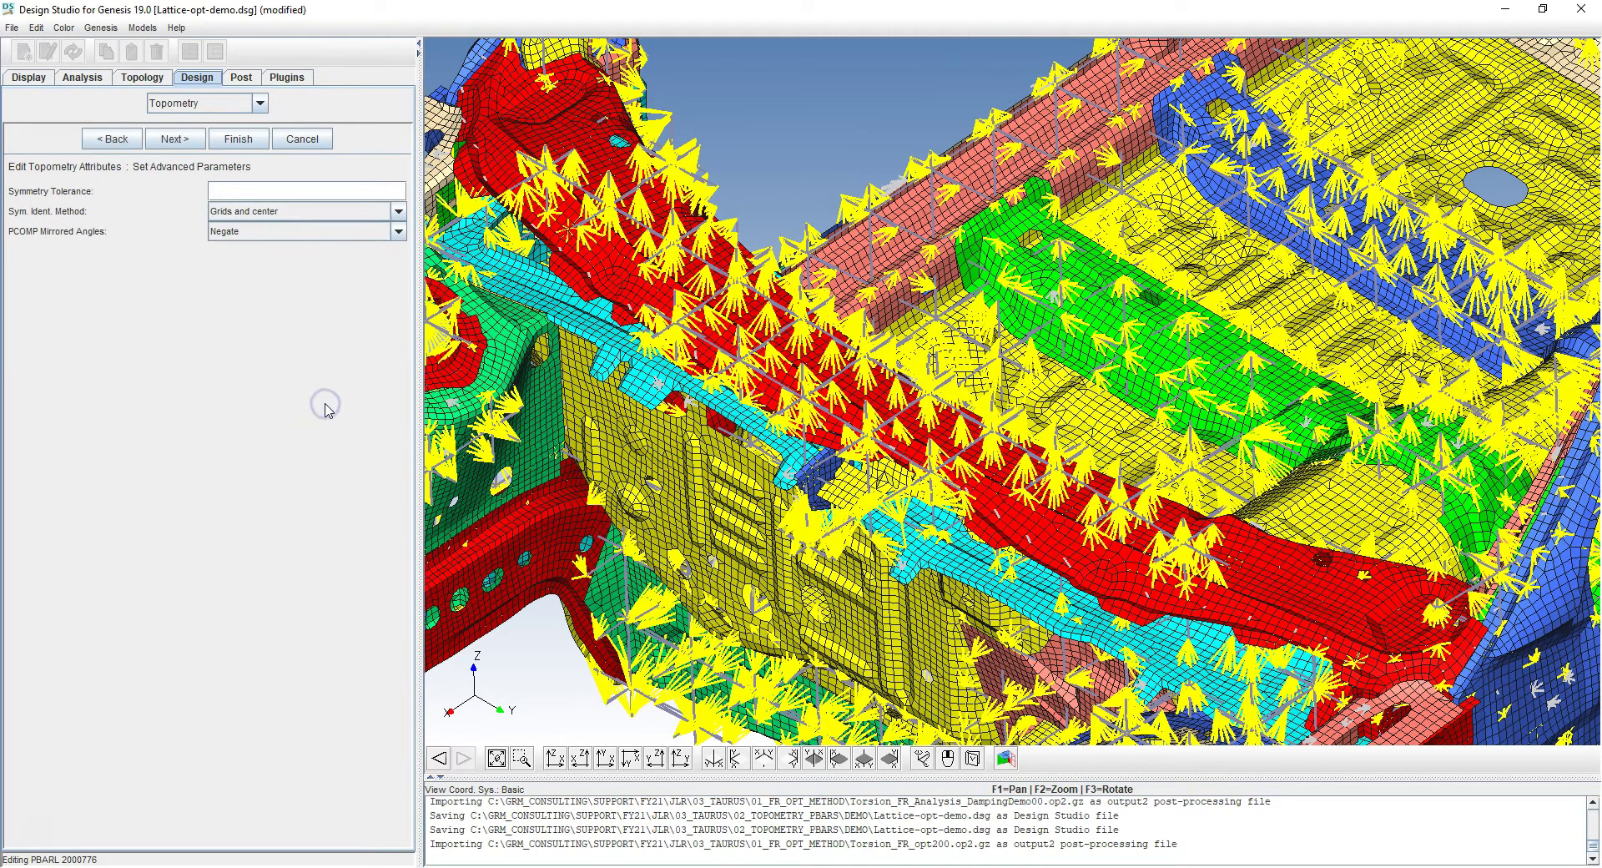
{"action": "left_click", "coordinate": [272, 212]}
{"action": "left_click", "coordinate": [250, 243]}
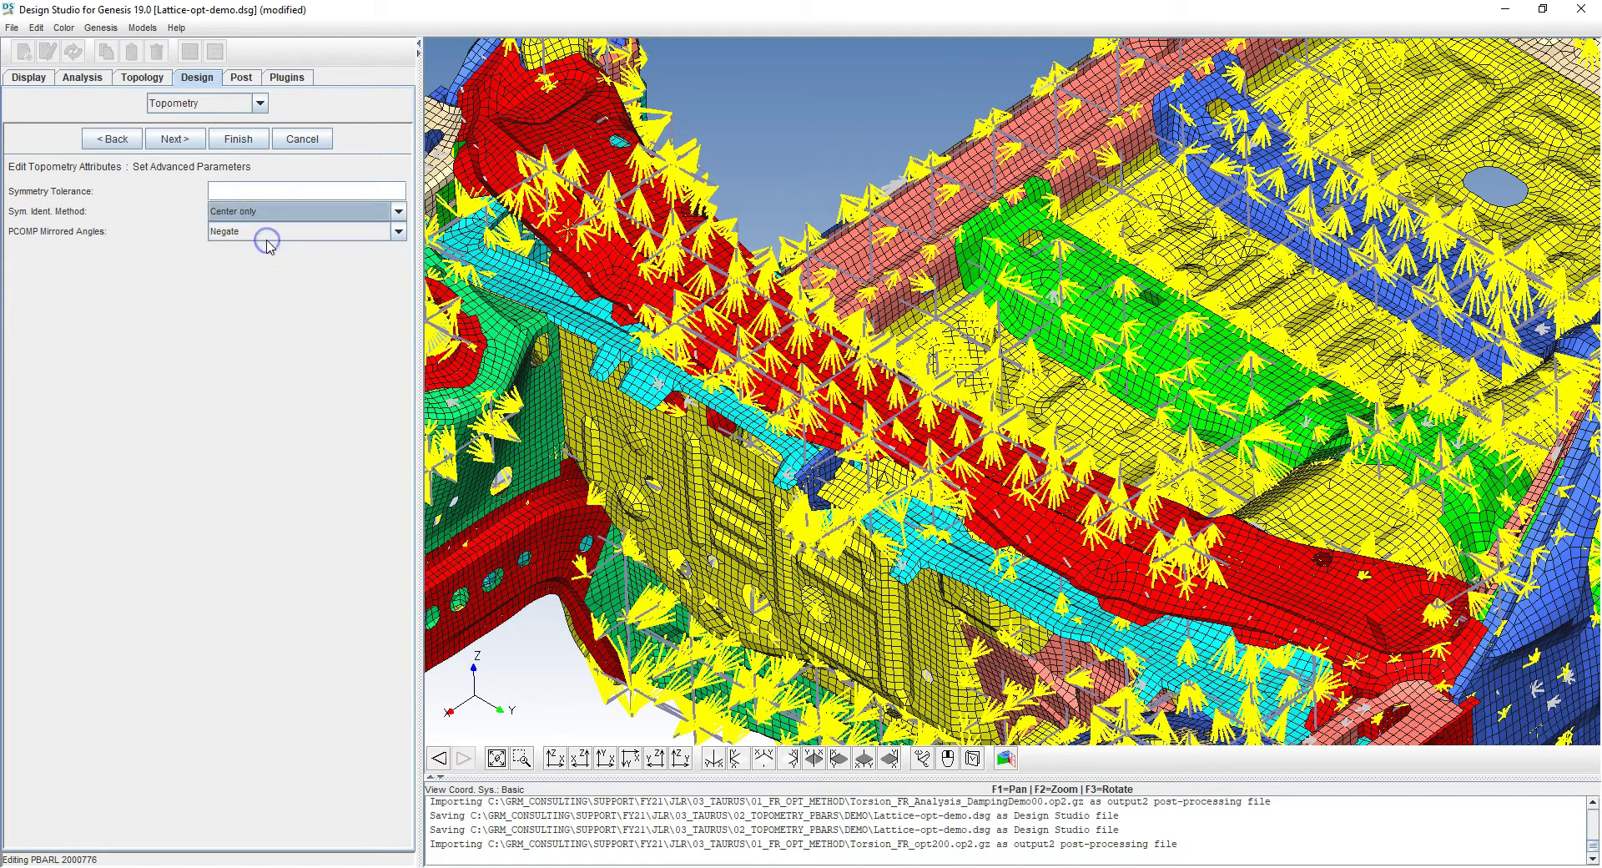
{"action": "left_click", "coordinate": [238, 187]}
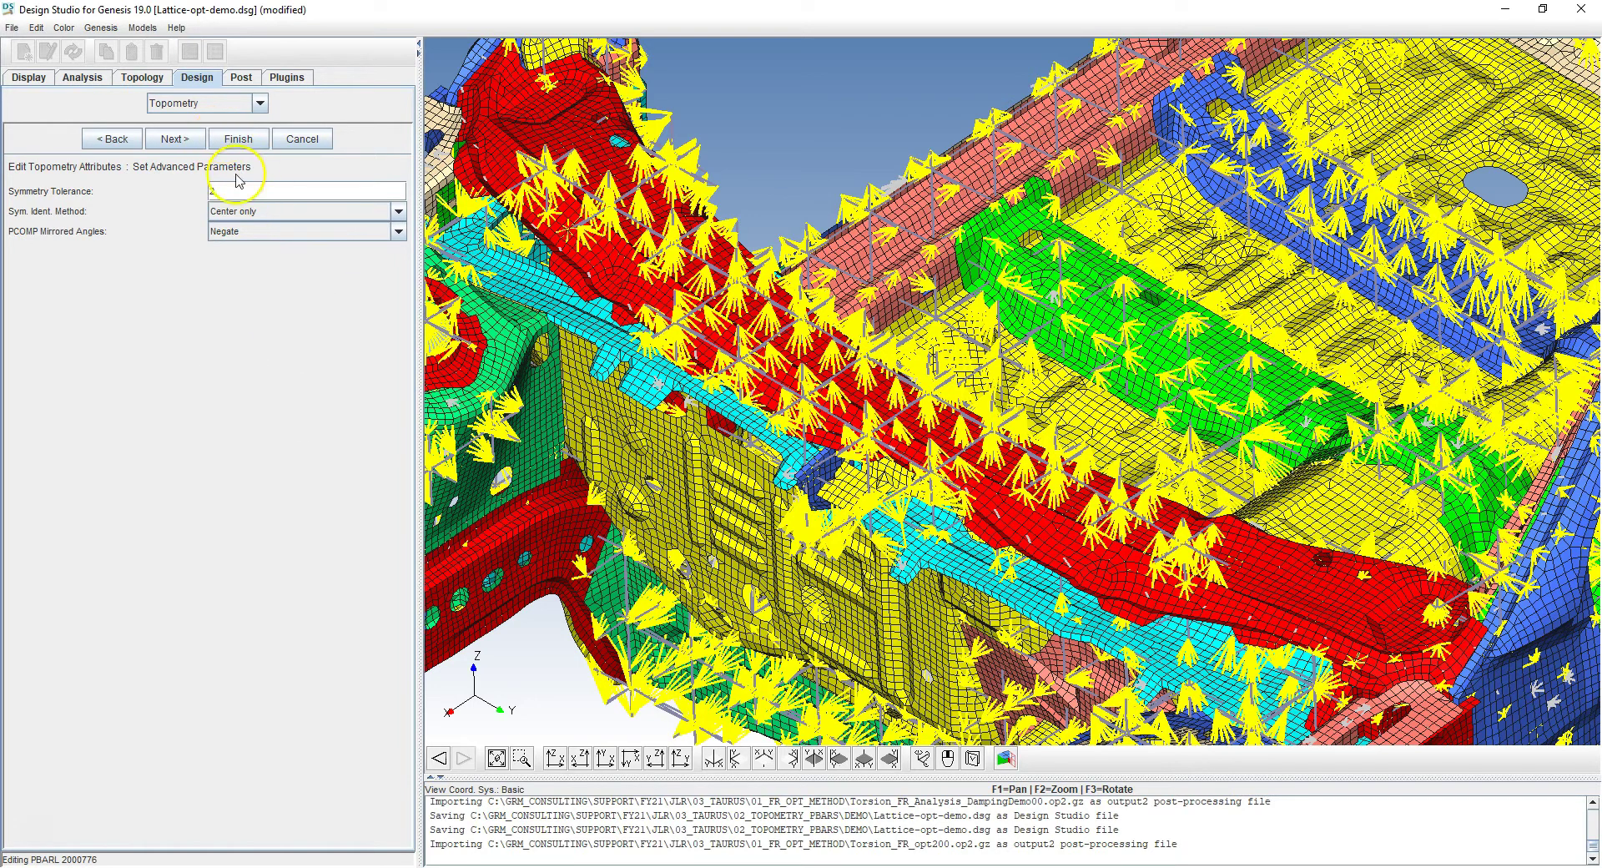
{"action": "left_click", "coordinate": [238, 139]}
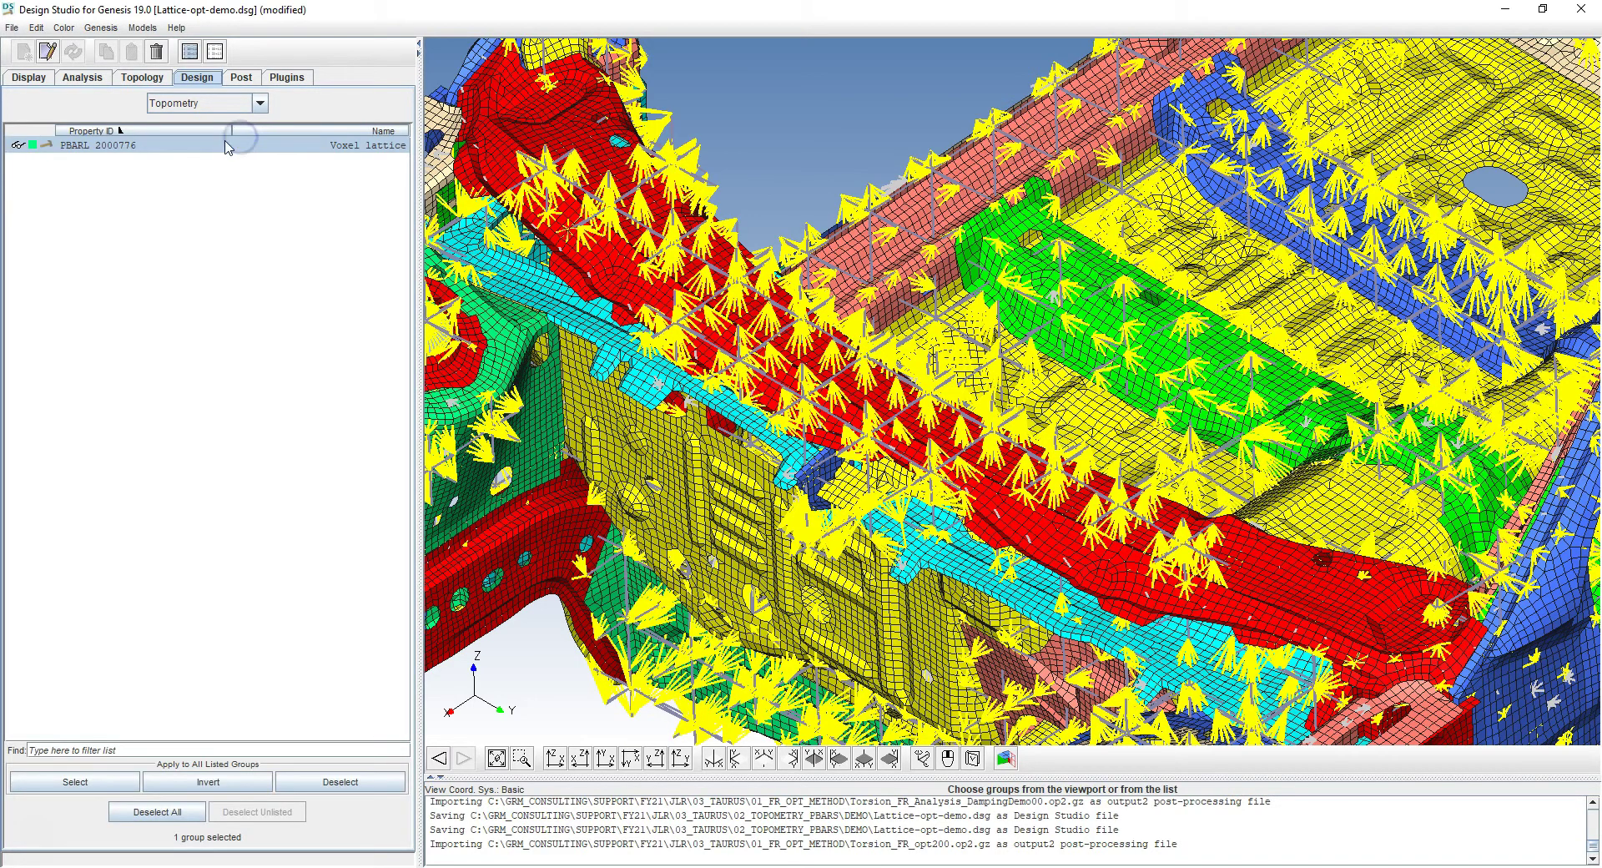
Step: Clear all selections so that the Voxel lattice group is no longer highlighted in the full car body view
{"action": "scroll", "coordinate": [934, 353], "scroll_direction": "down", "scroll_amount": 5}
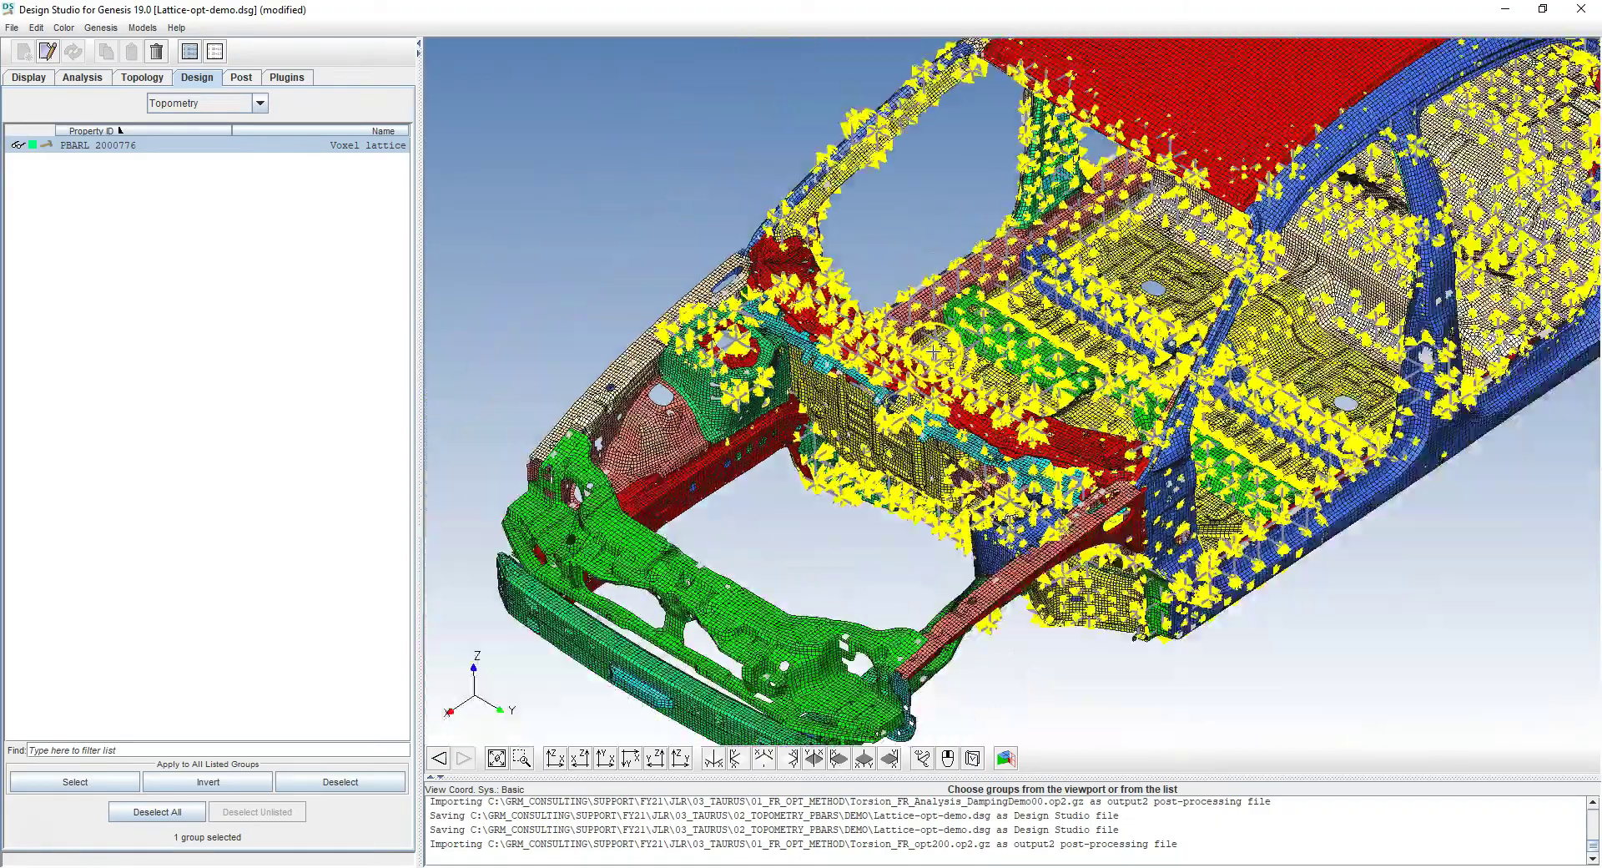
{"action": "scroll", "coordinate": [934, 353], "scroll_direction": "down", "scroll_amount": 3}
{"action": "scroll", "coordinate": [989, 418], "scroll_direction": "down", "scroll_amount": 3}
{"action": "mouse_move", "coordinate": [990, 424]}
{"action": "middle_mouse_down"}
{"action": "mouse_move", "coordinate": [1008, 409]}
{"action": "mouse_move", "coordinate": [990, 416]}
{"action": "middle_mouse_up"}
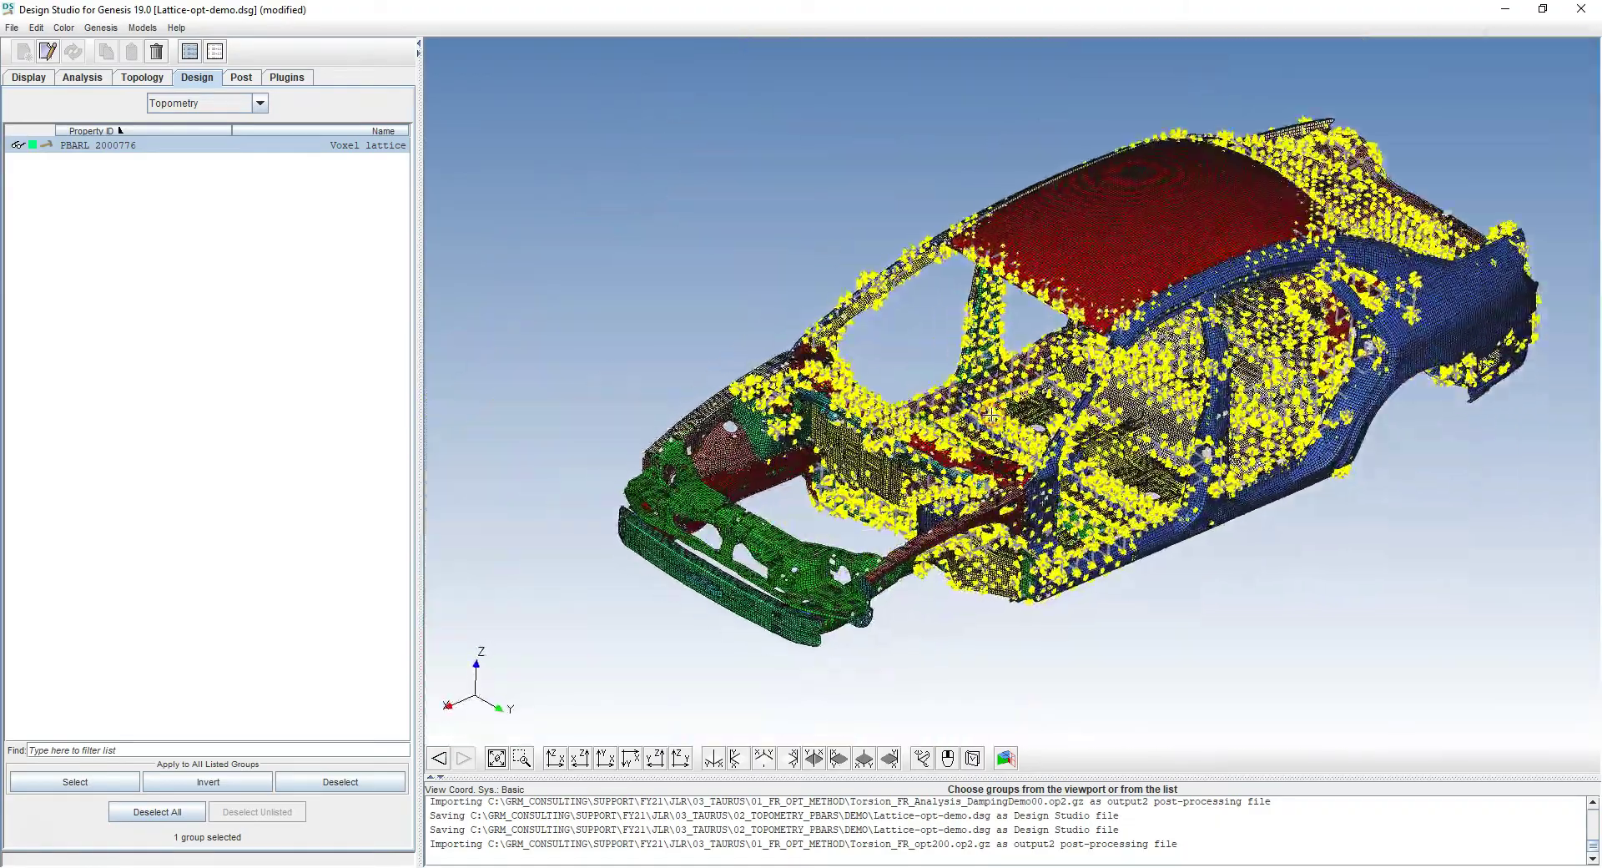
{"action": "right_click", "coordinate": [518, 189]}
{"action": "mouse_move", "coordinate": [576, 326]}
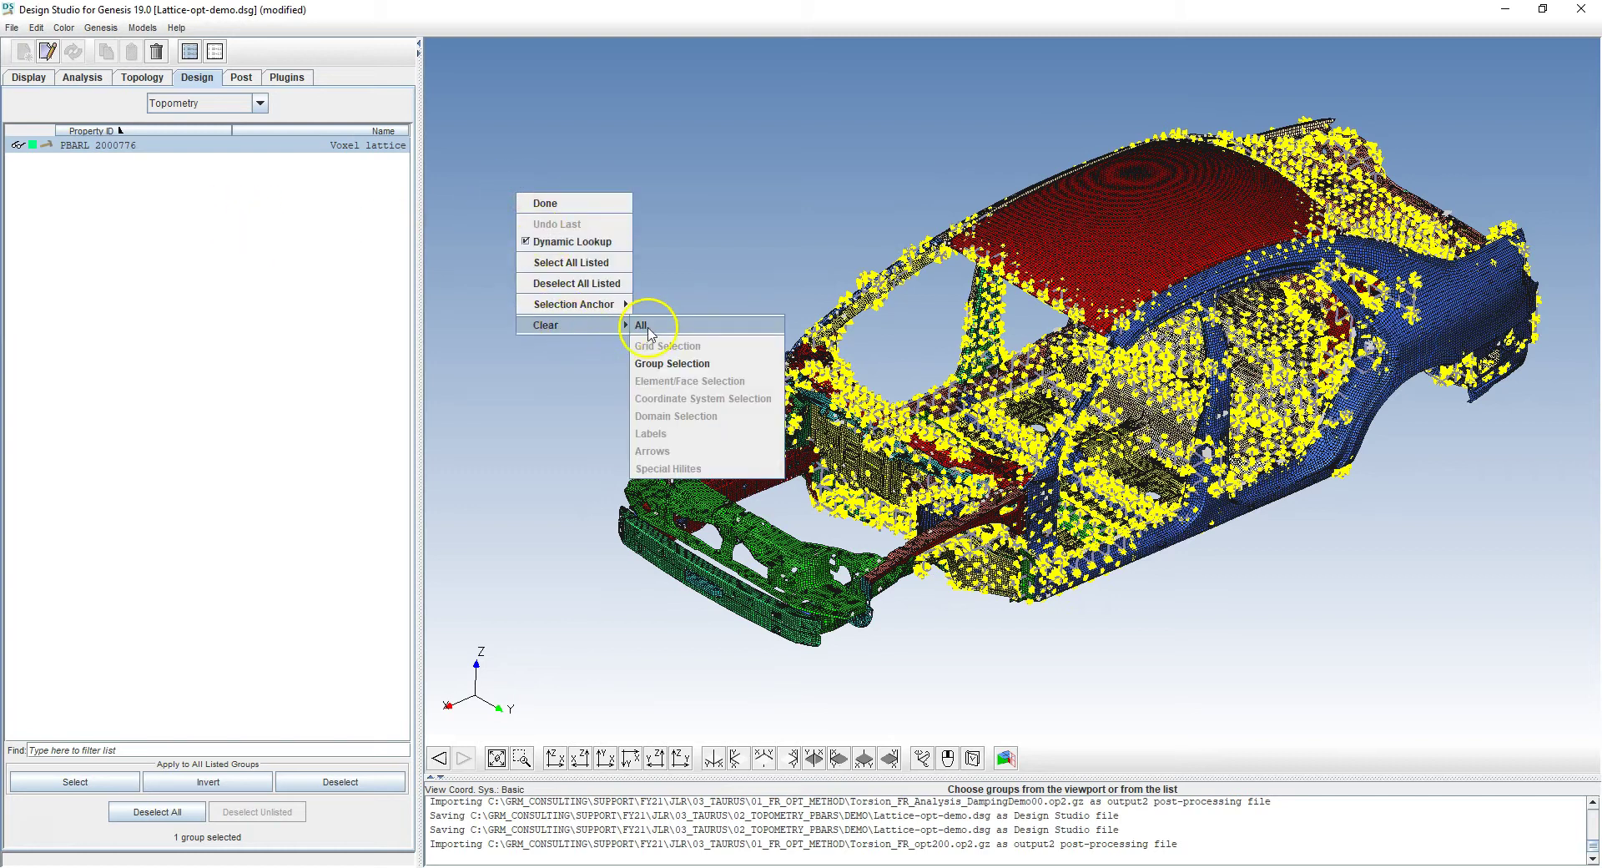
{"action": "left_click", "coordinate": [649, 327]}
{"action": "middle_click_drag", "start_coordinate": [781, 385], "coordinate": [821, 380]}
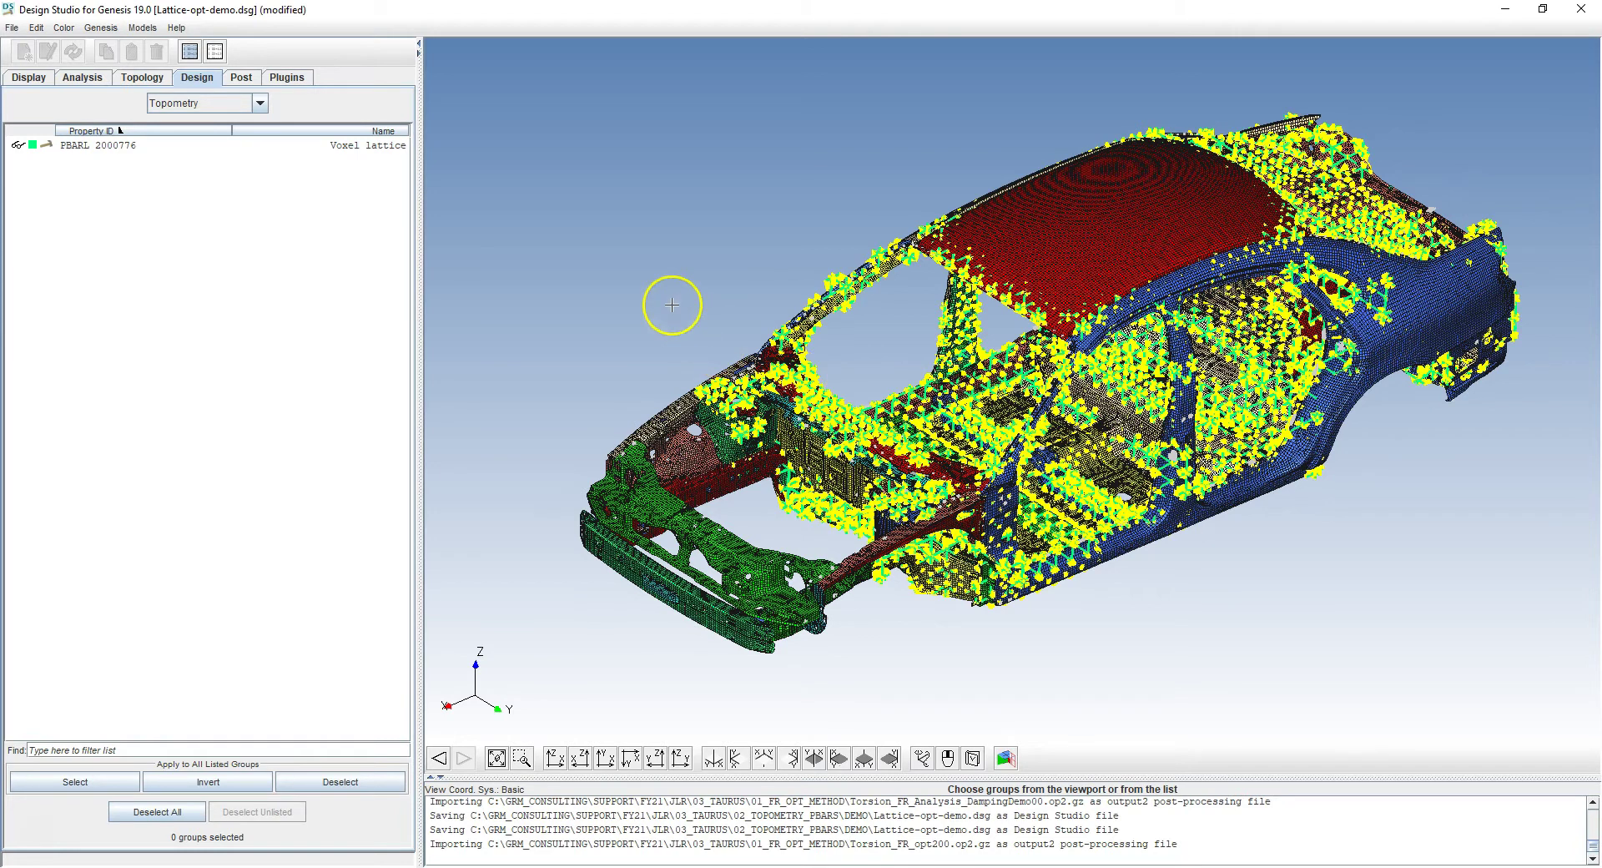
Step: Create a design objective named Max_Freq that is maximized and uses one of the additional response types
{"action": "left_click", "coordinate": [259, 105]}
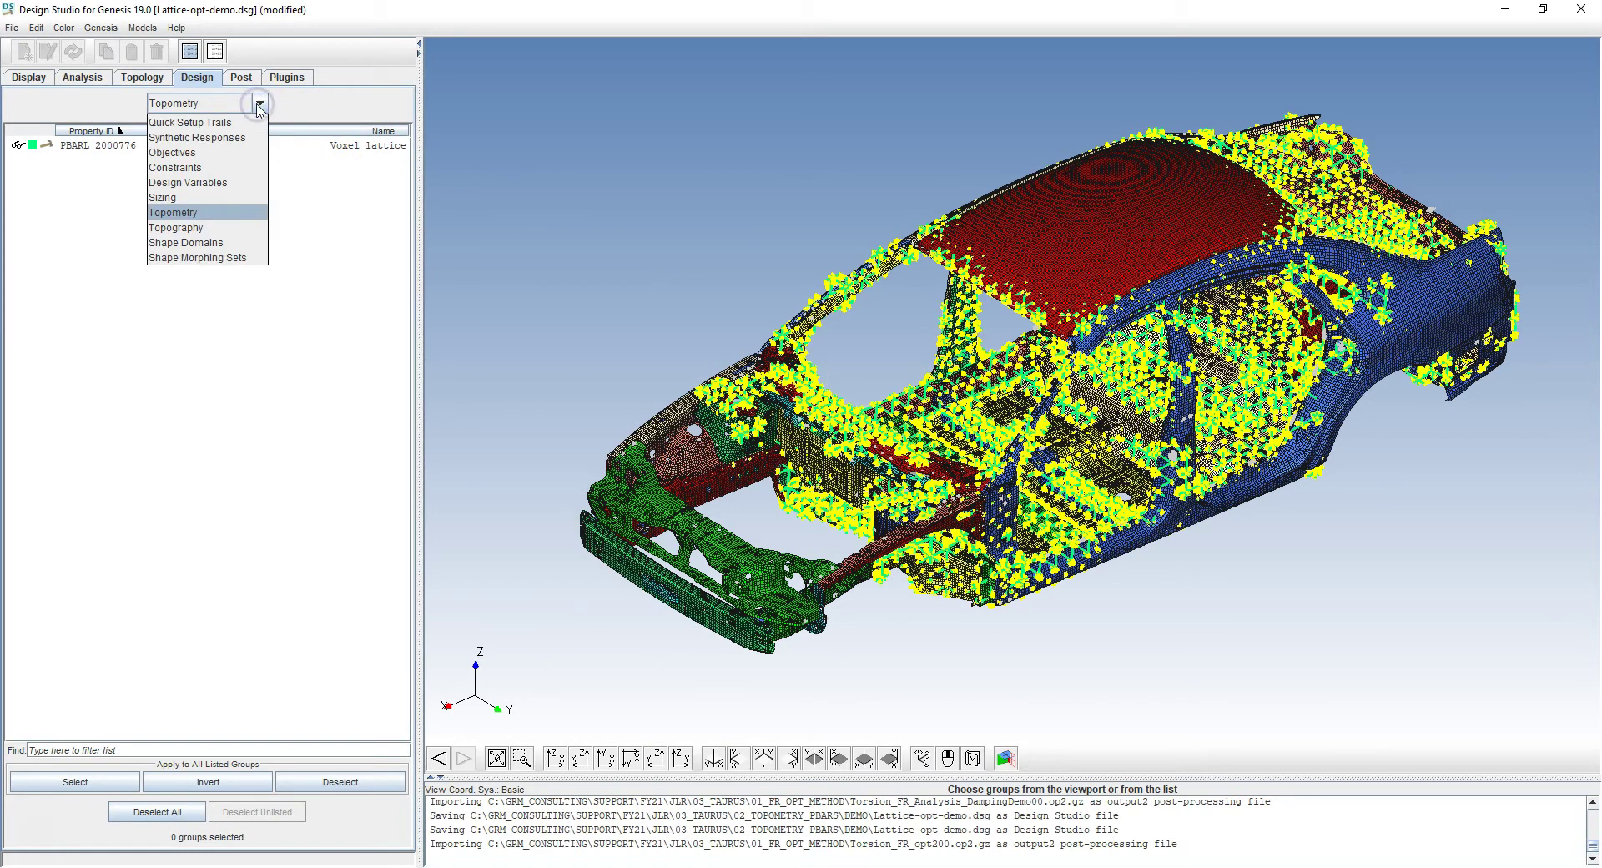
{"action": "left_click", "coordinate": [175, 152]}
{"action": "left_click", "coordinate": [30, 61]}
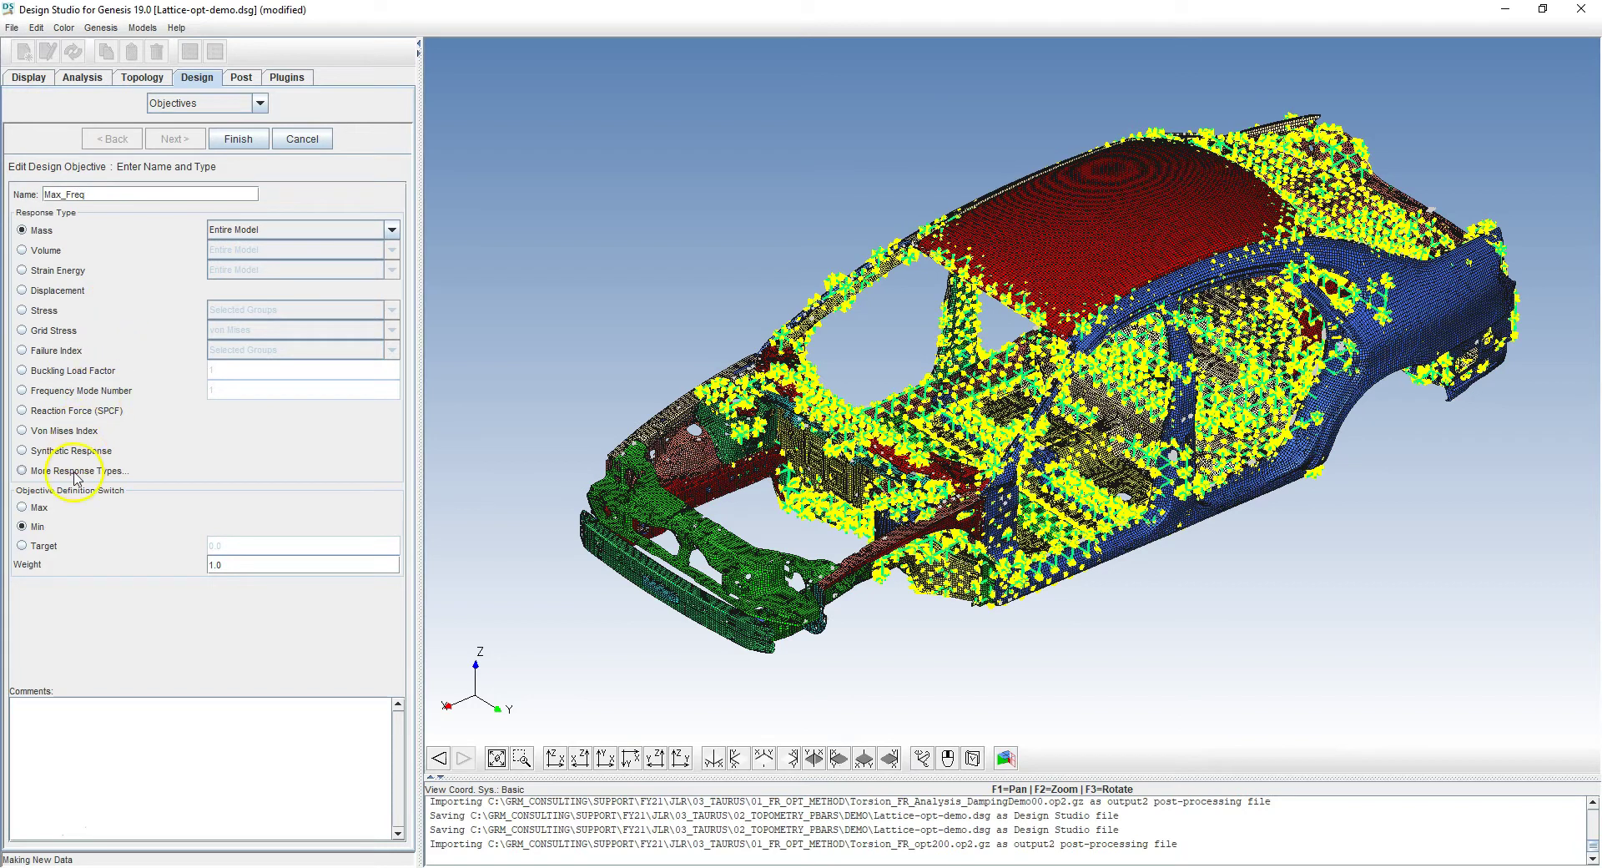
{"action": "left_click", "coordinate": [23, 471]}
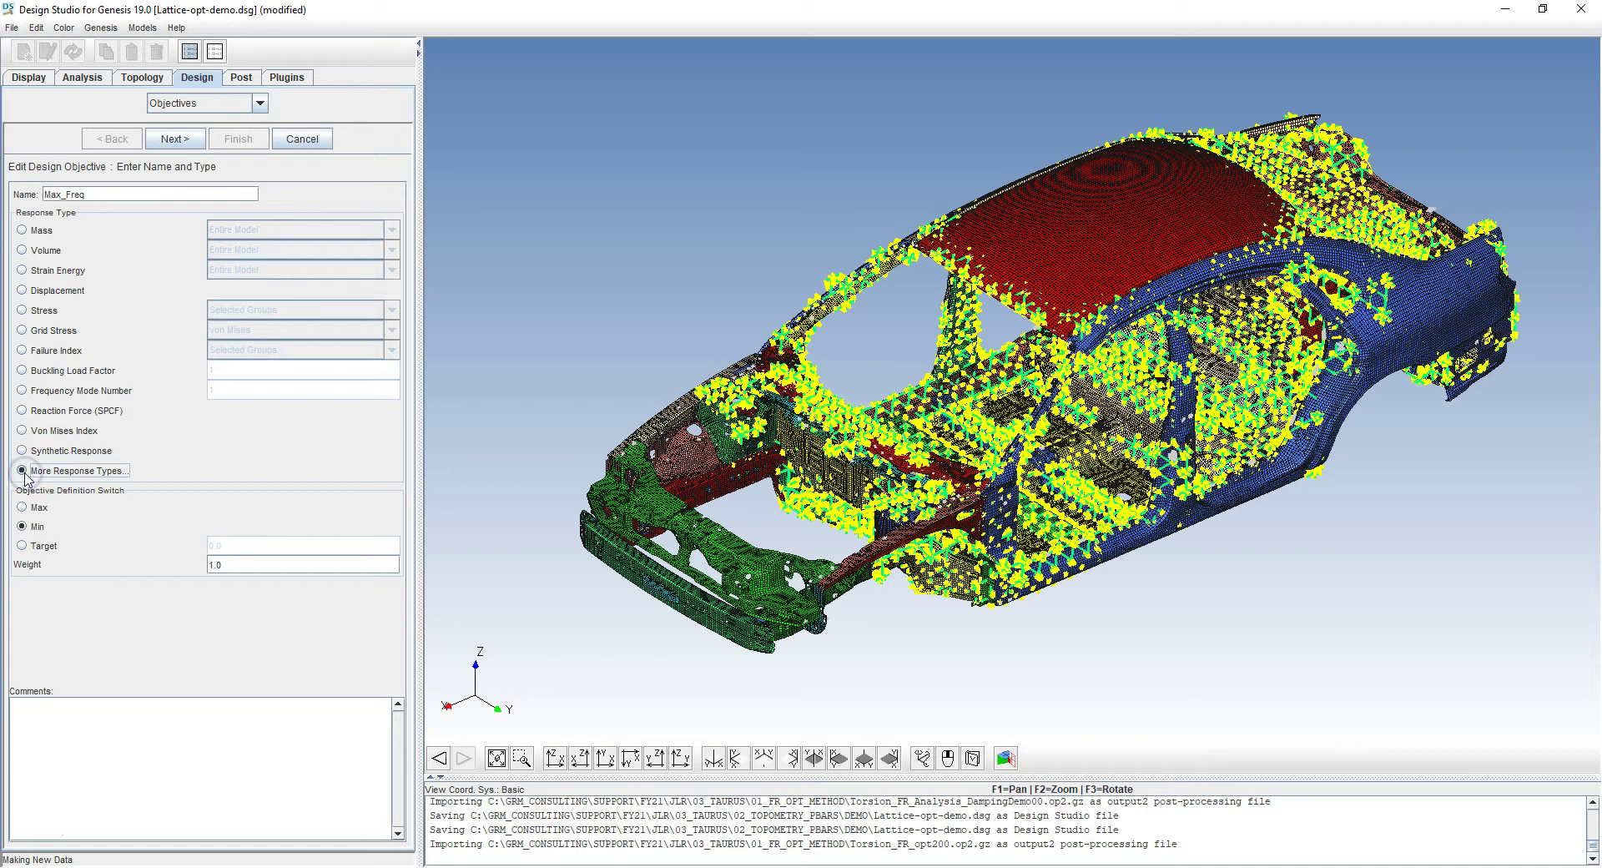
{"action": "left_click", "coordinate": [22, 508]}
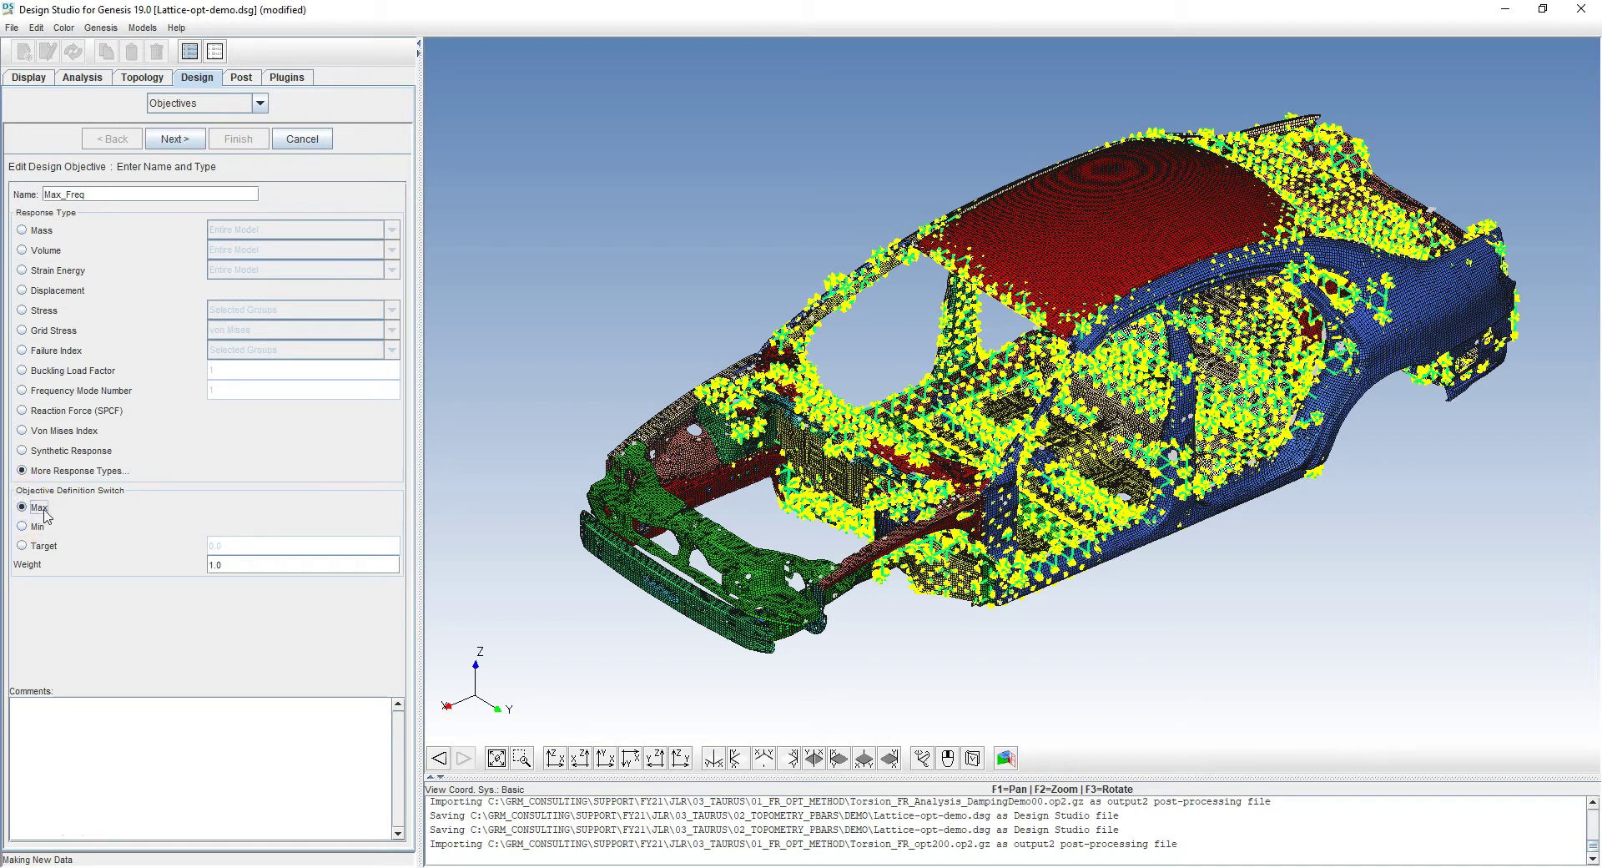
{"action": "left_click", "coordinate": [183, 148]}
{"action": "left_click", "coordinate": [184, 143]}
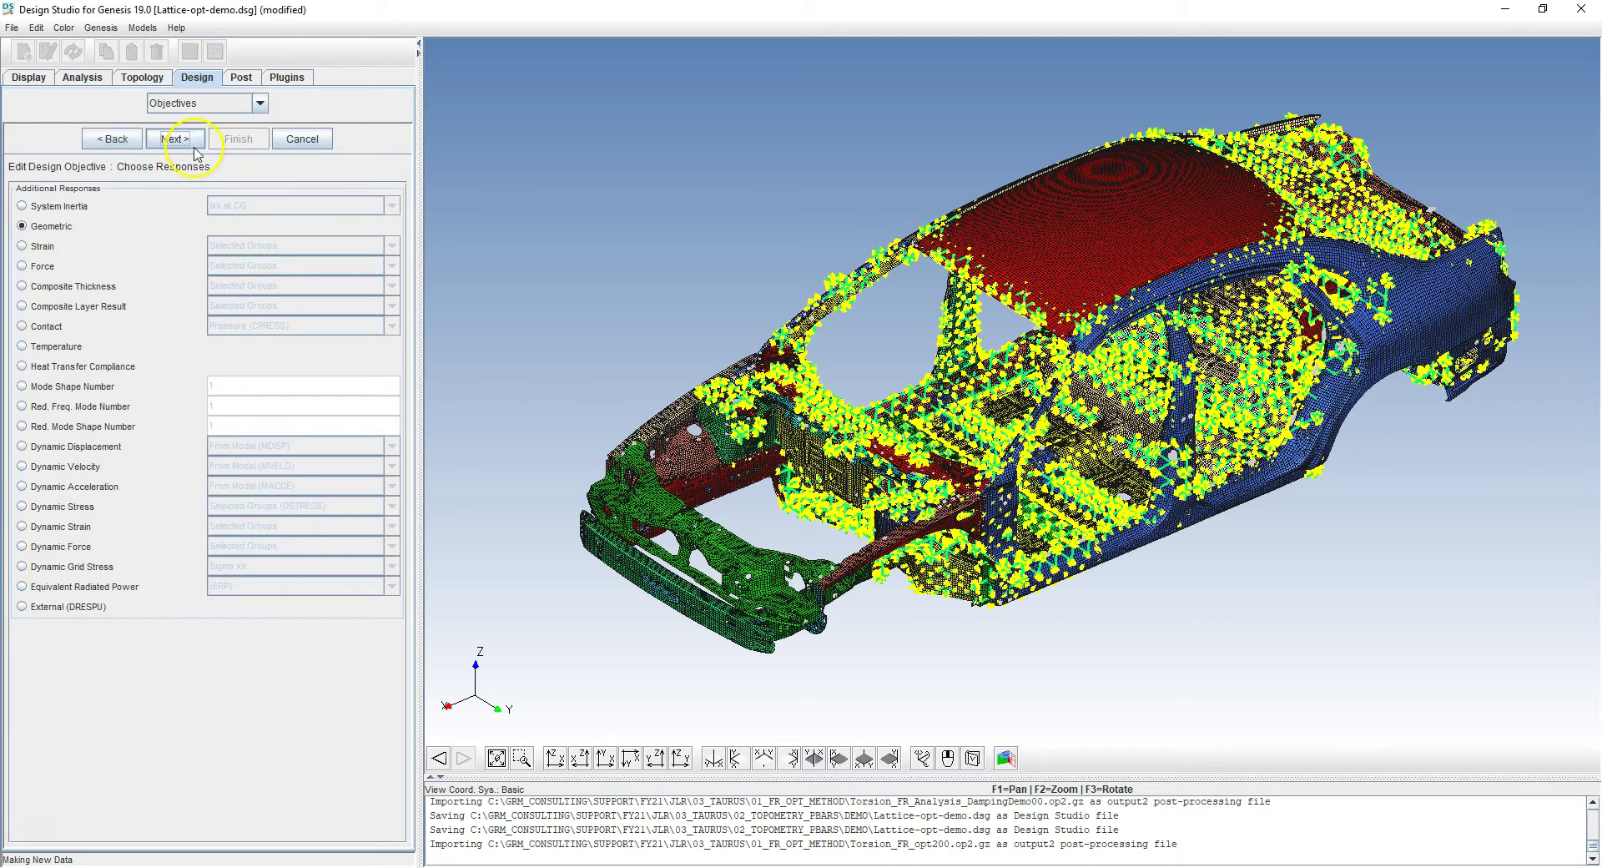
Step: Choose Dynamic Displacement as the objective's response, with the type Resonance from Modal (MDISPR)
{"action": "left_click", "coordinate": [86, 448]}
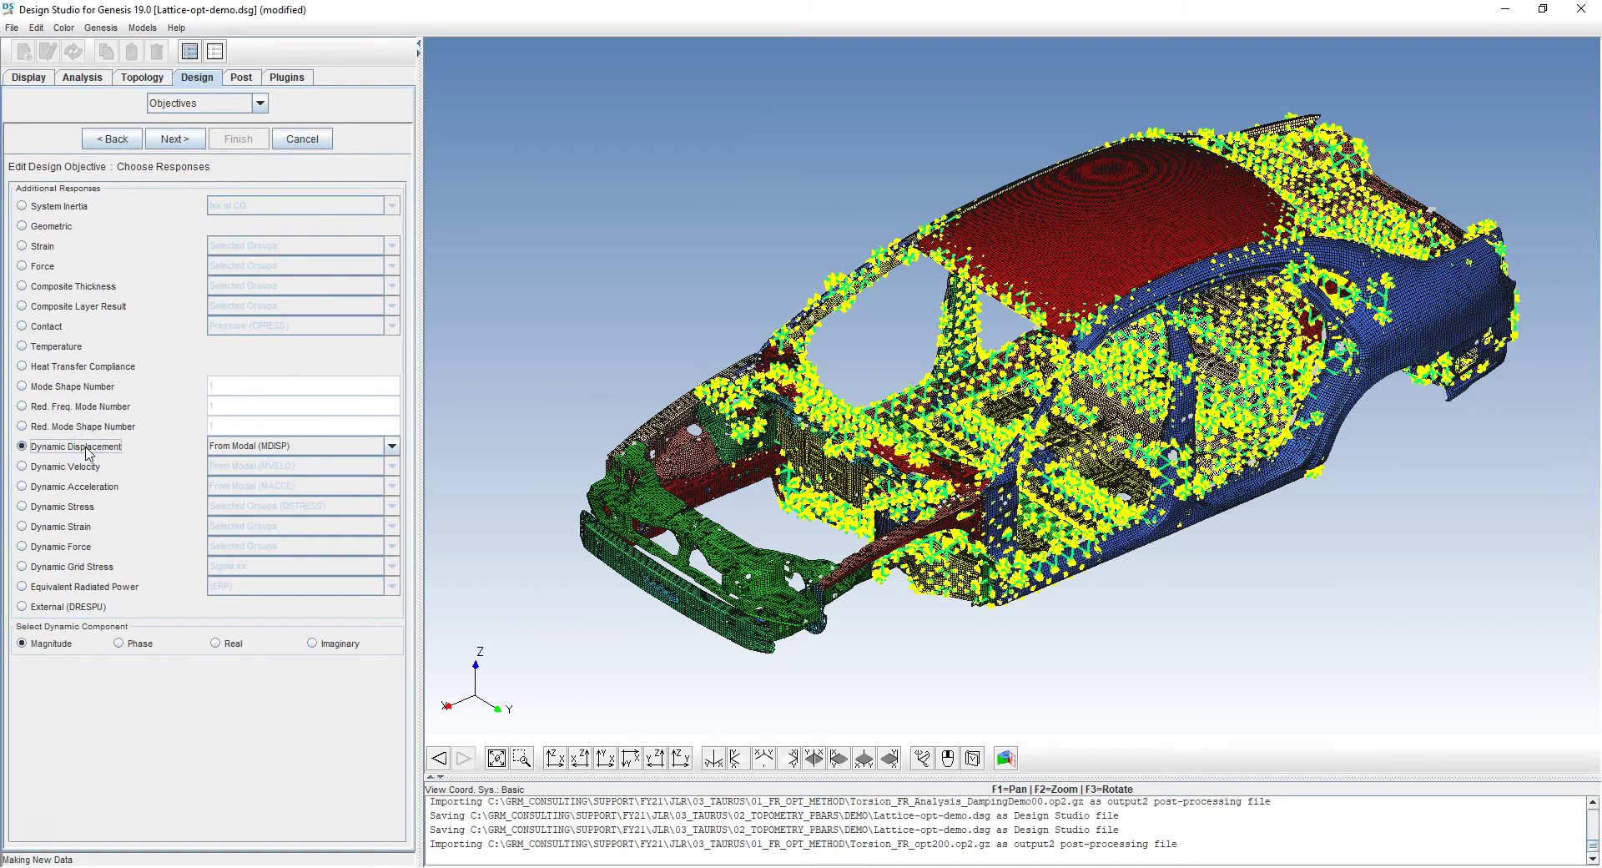
{"action": "left_click", "coordinate": [391, 446]}
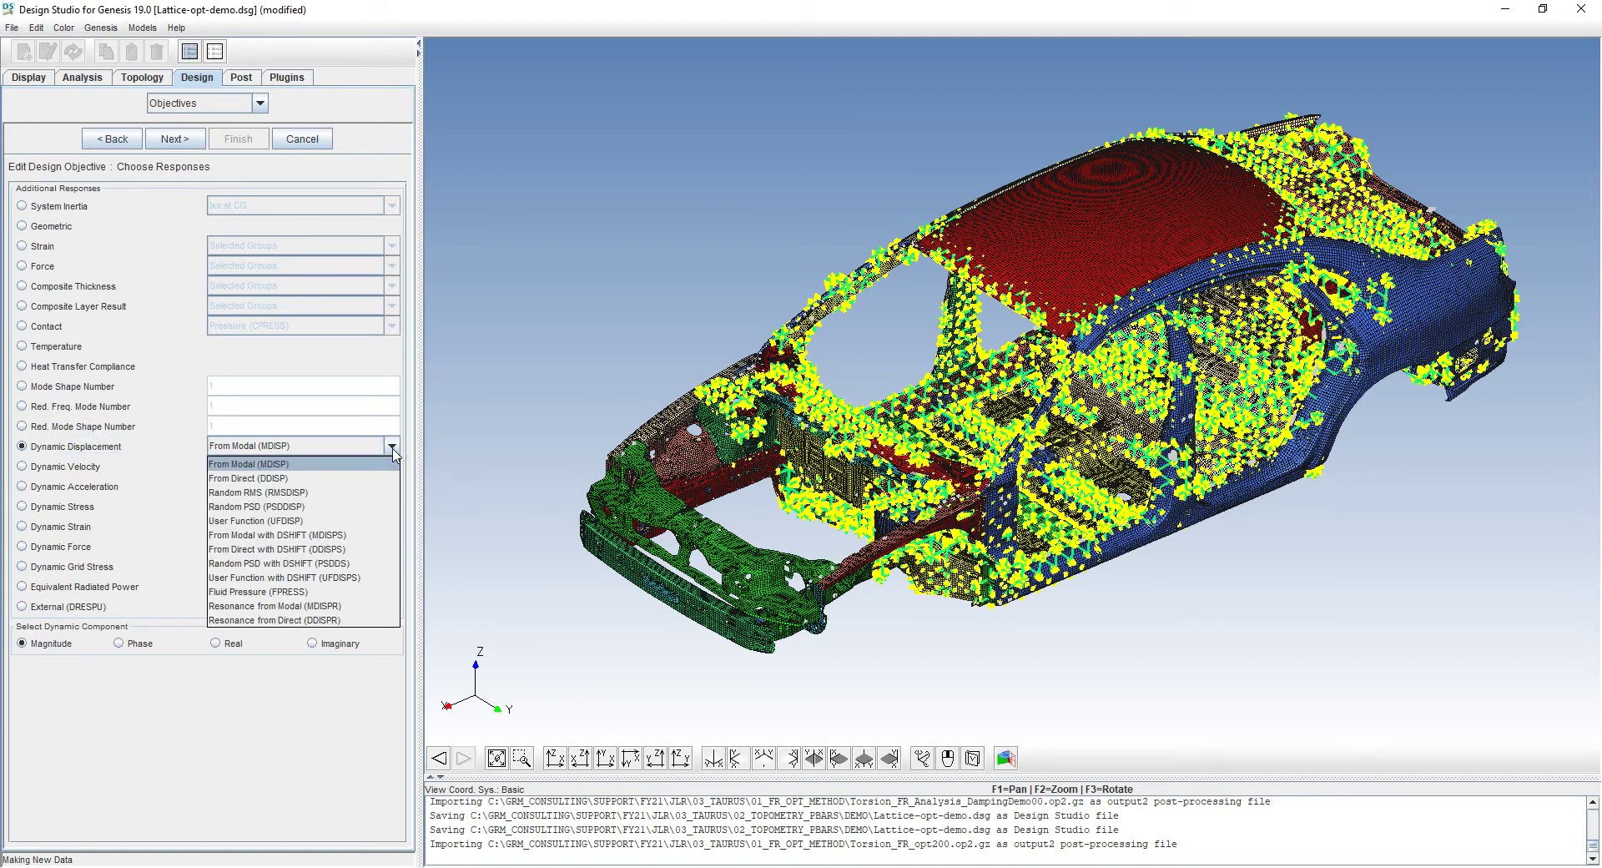
{"action": "left_click", "coordinate": [339, 605]}
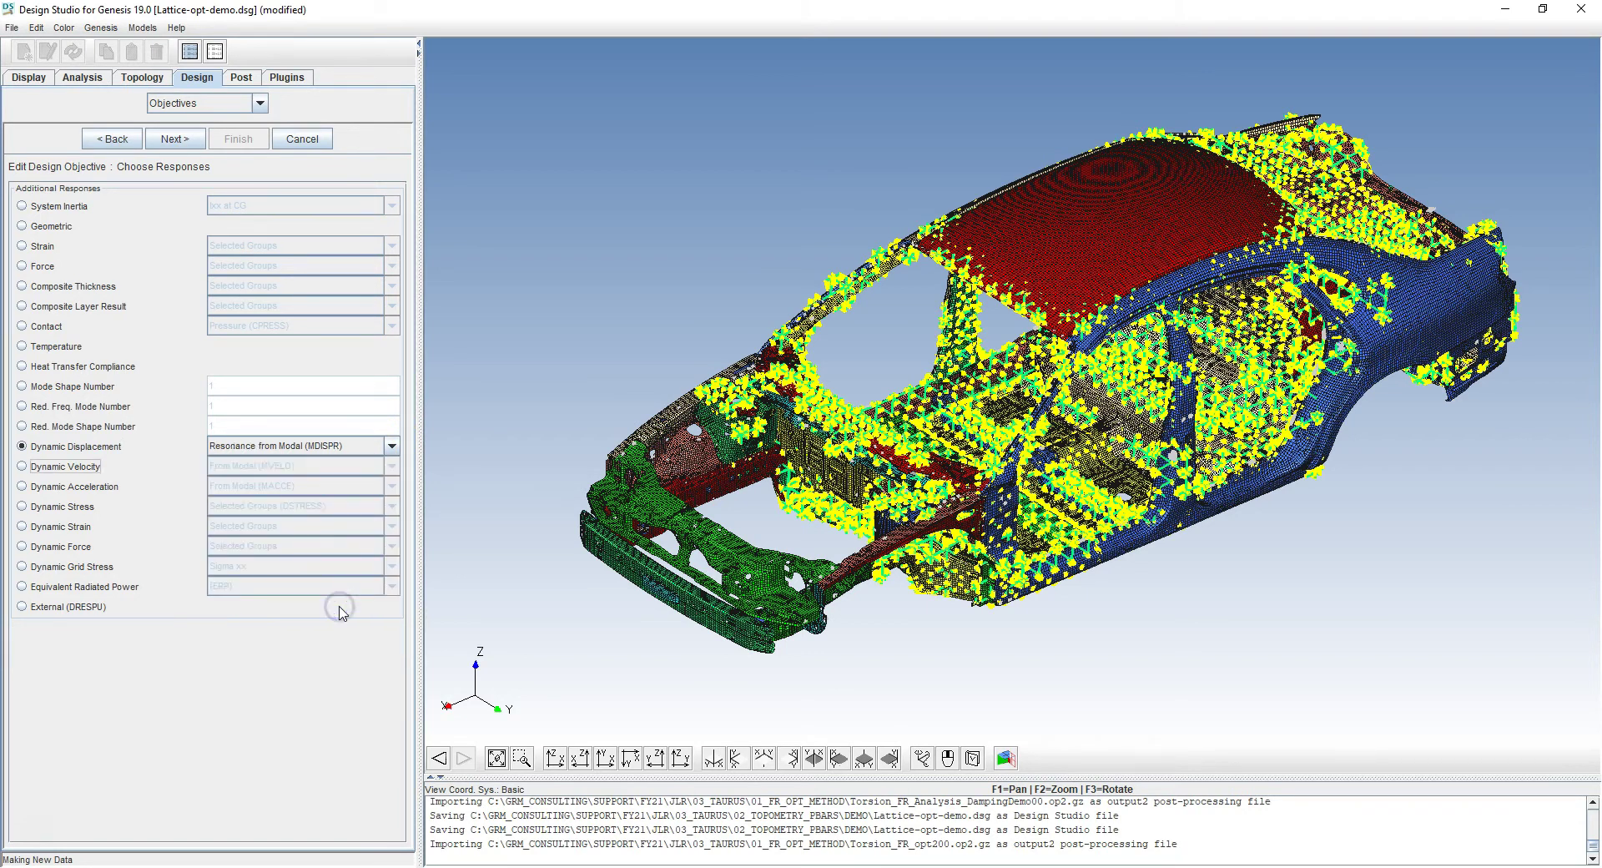
{"action": "left_click", "coordinate": [177, 139]}
Step: Select grid ID 1 with component Translation 3 for the objective's response and identify the grid's location on the car body
{"action": "left_click", "coordinate": [60, 458]}
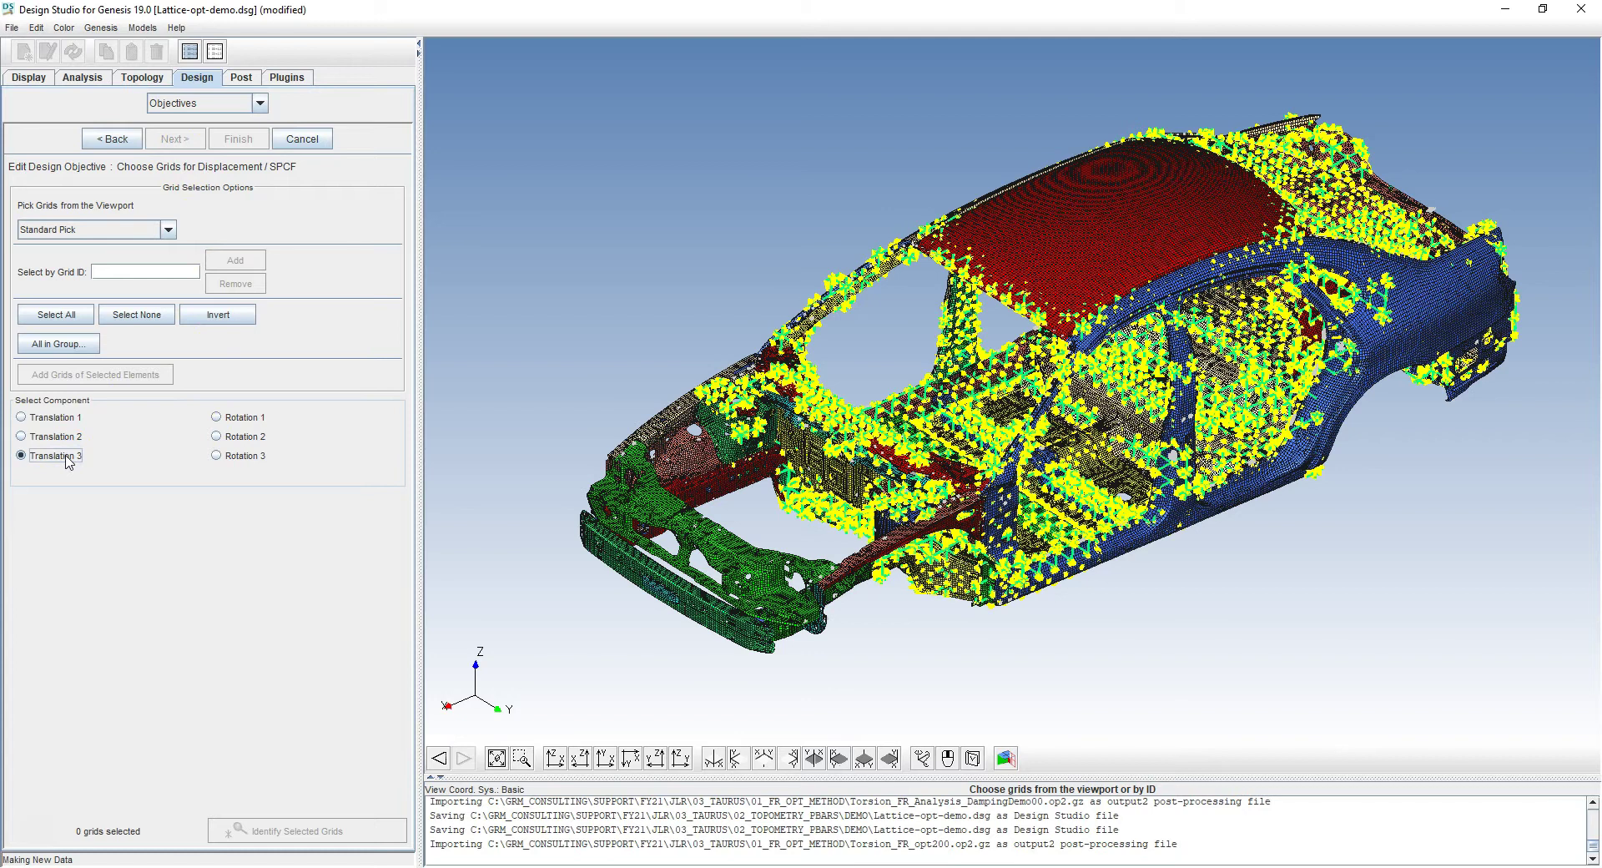
{"action": "left_click", "coordinate": [123, 270]}
{"action": "type", "text": "1"}
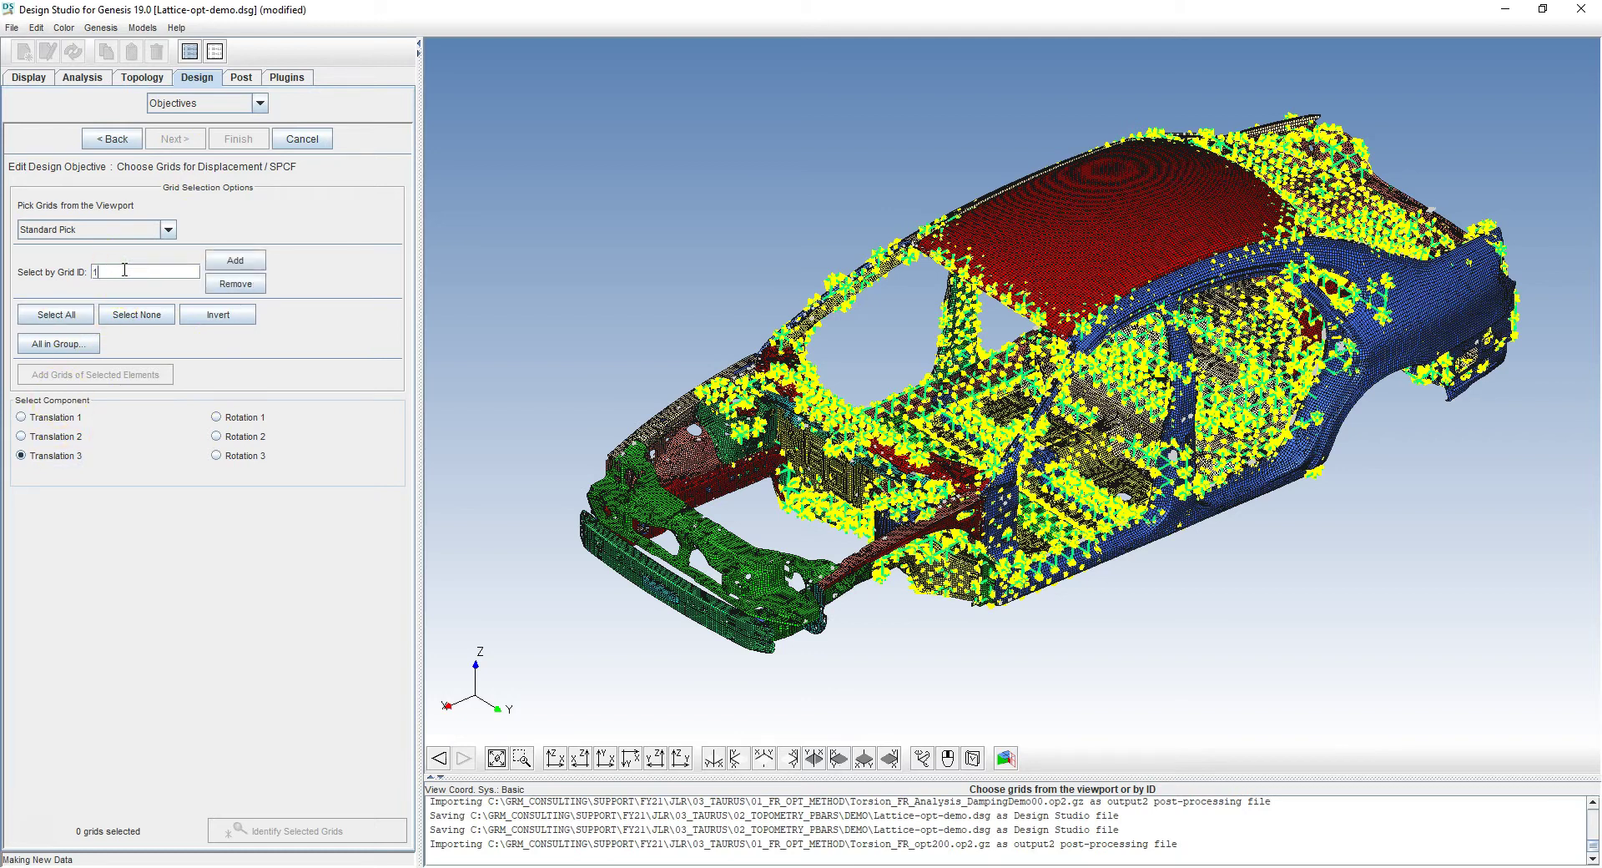
{"action": "key", "text": "Return"}
{"action": "left_click", "coordinate": [341, 831]}
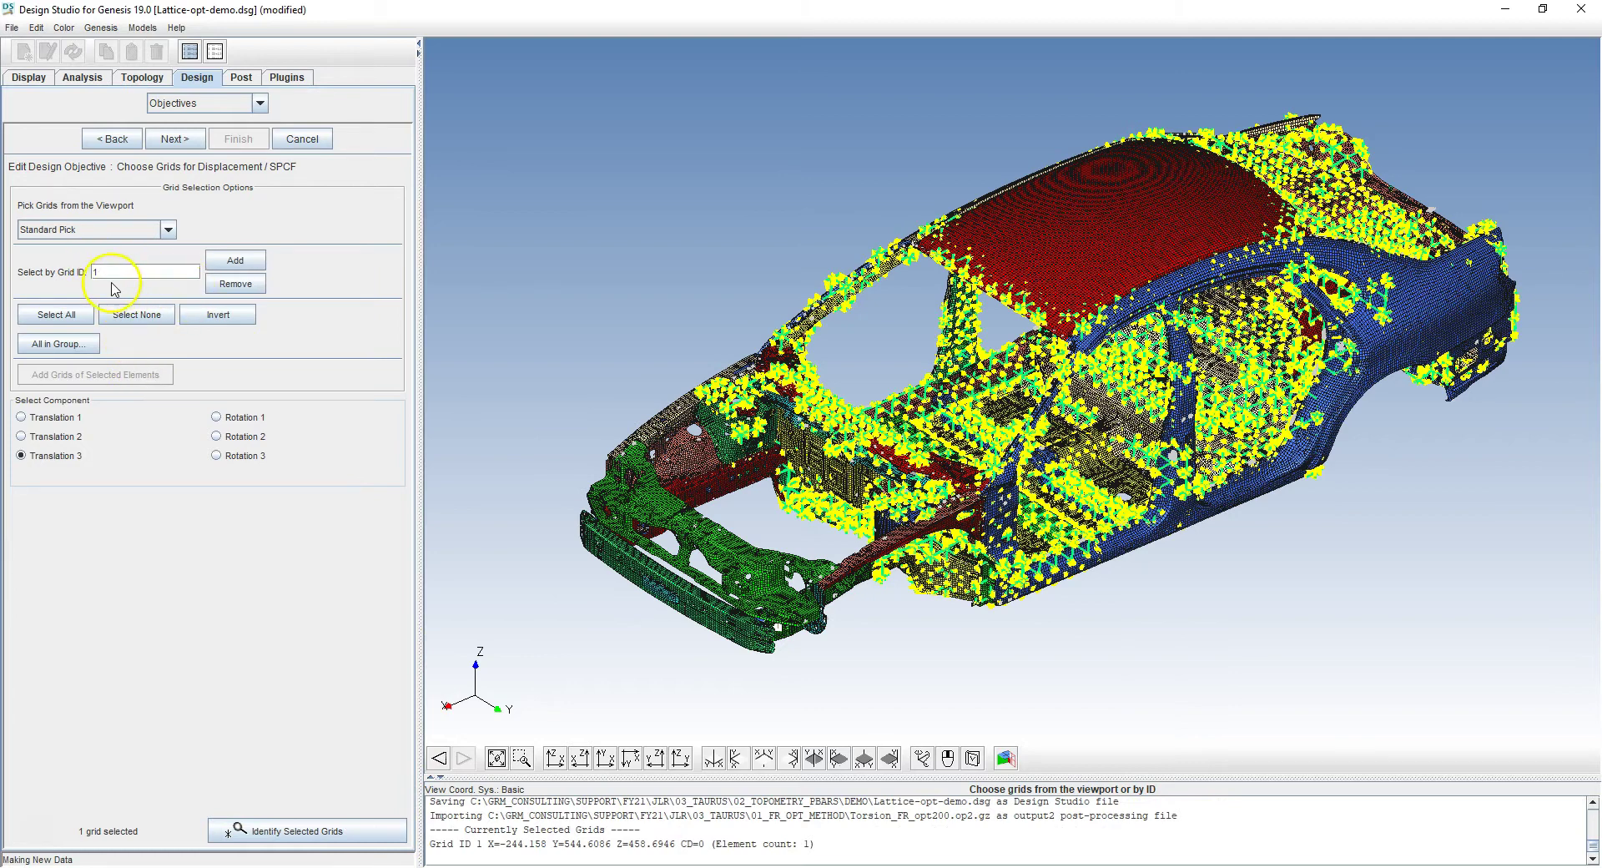
{"action": "middle_click_drag", "start_coordinate": [788, 648], "coordinate": [791, 415]}
{"action": "scroll", "coordinate": [791, 415], "scroll_direction": "up", "scroll_amount": 3}
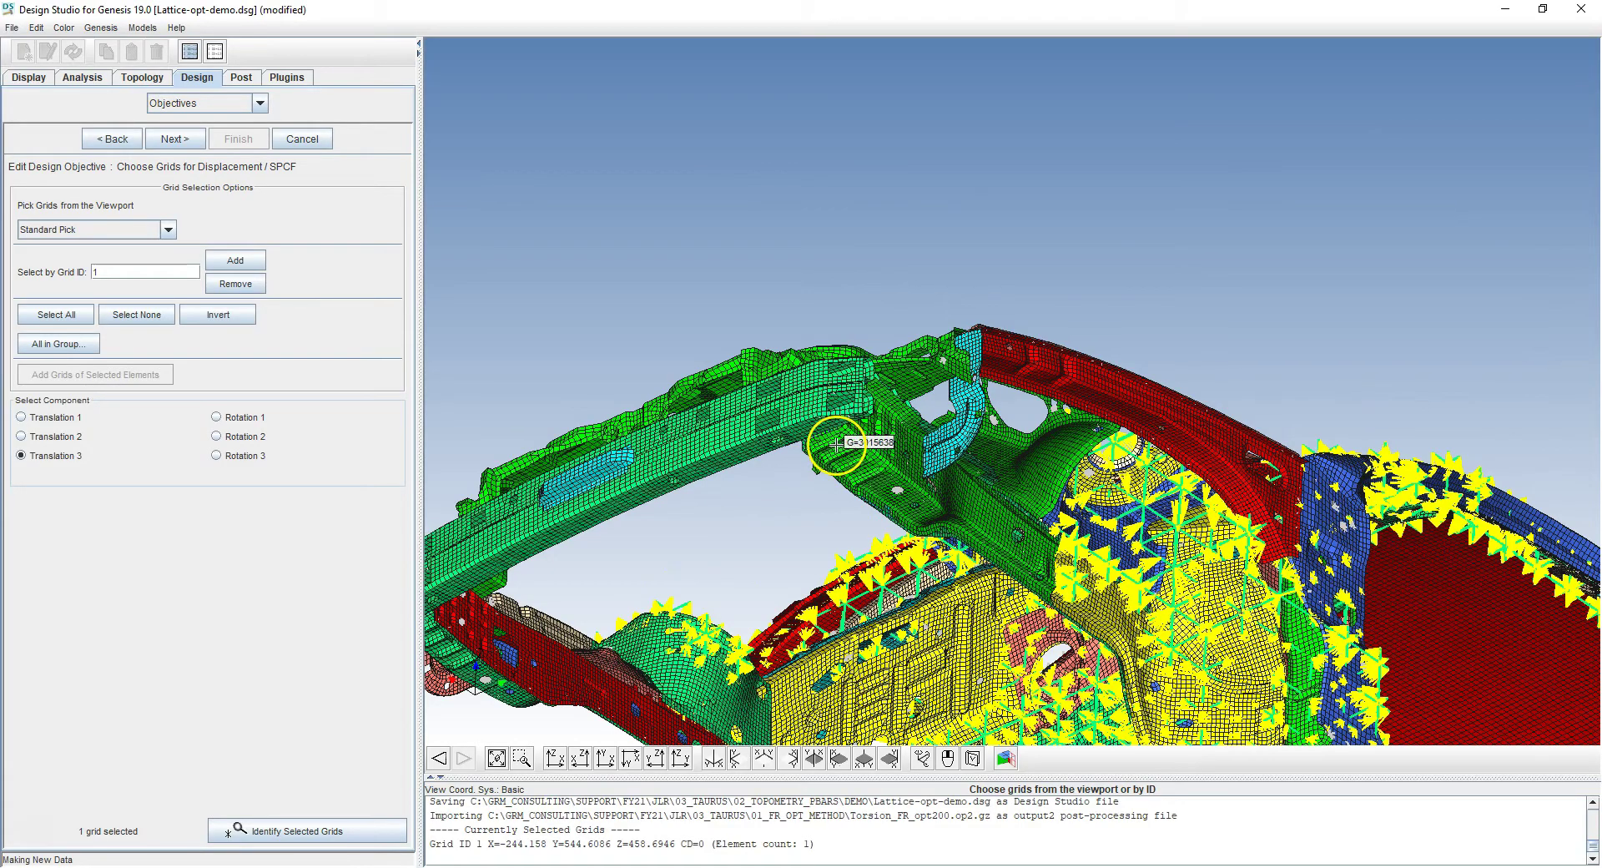
{"action": "middle_click_drag", "start_coordinate": [904, 404], "coordinate": [898, 584]}
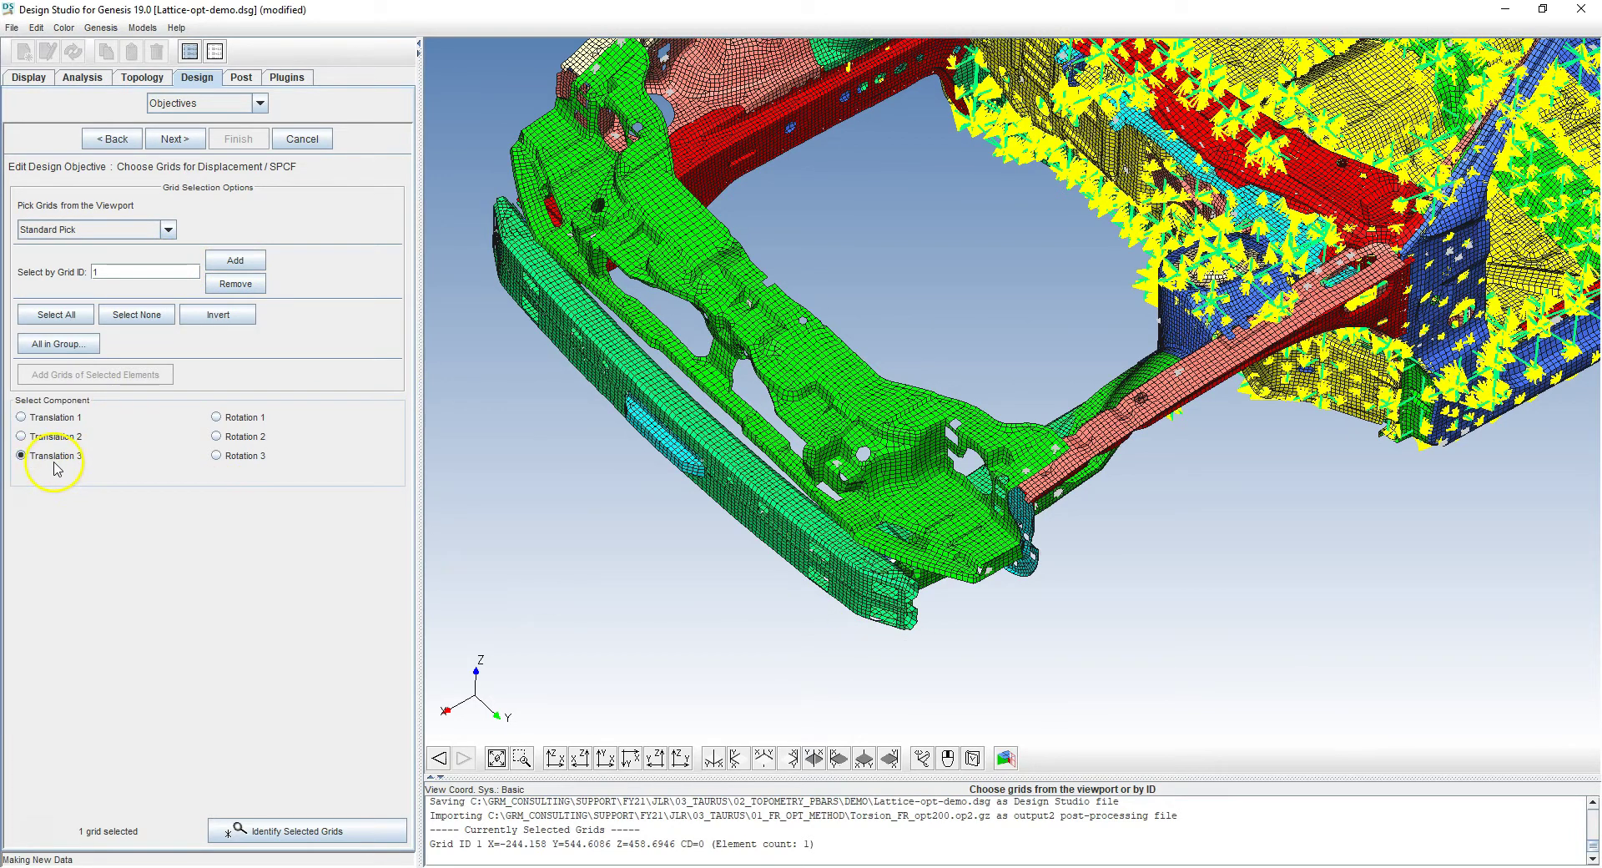
Step: Assign the Torsion loadcase to the Max_Freq objective and complete the objective definition
{"action": "left_click", "coordinate": [175, 138]}
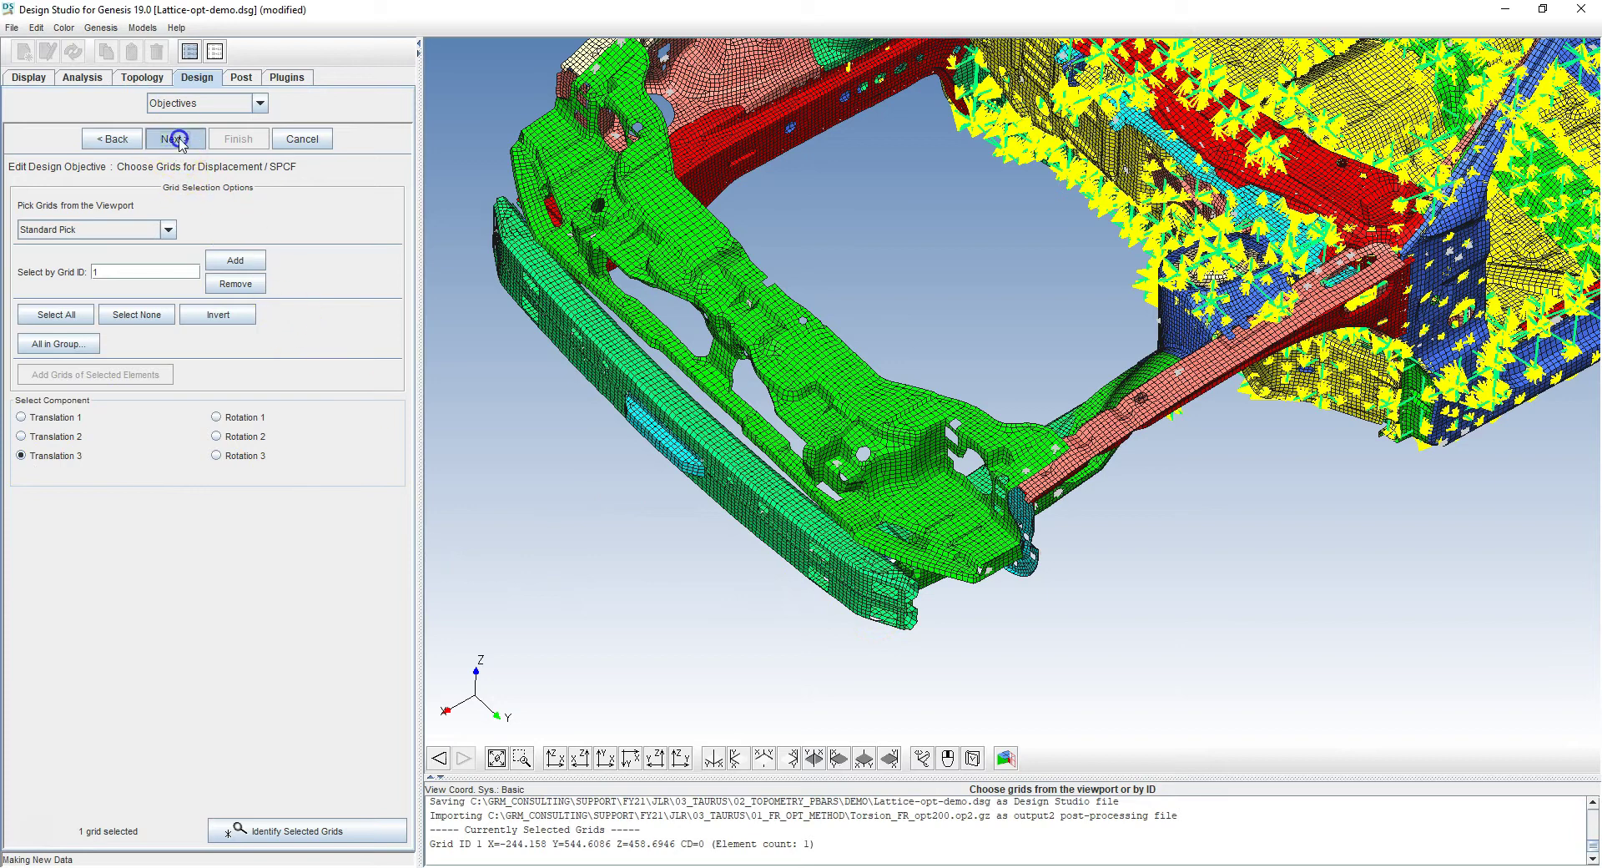
{"action": "left_click", "coordinate": [387, 190]}
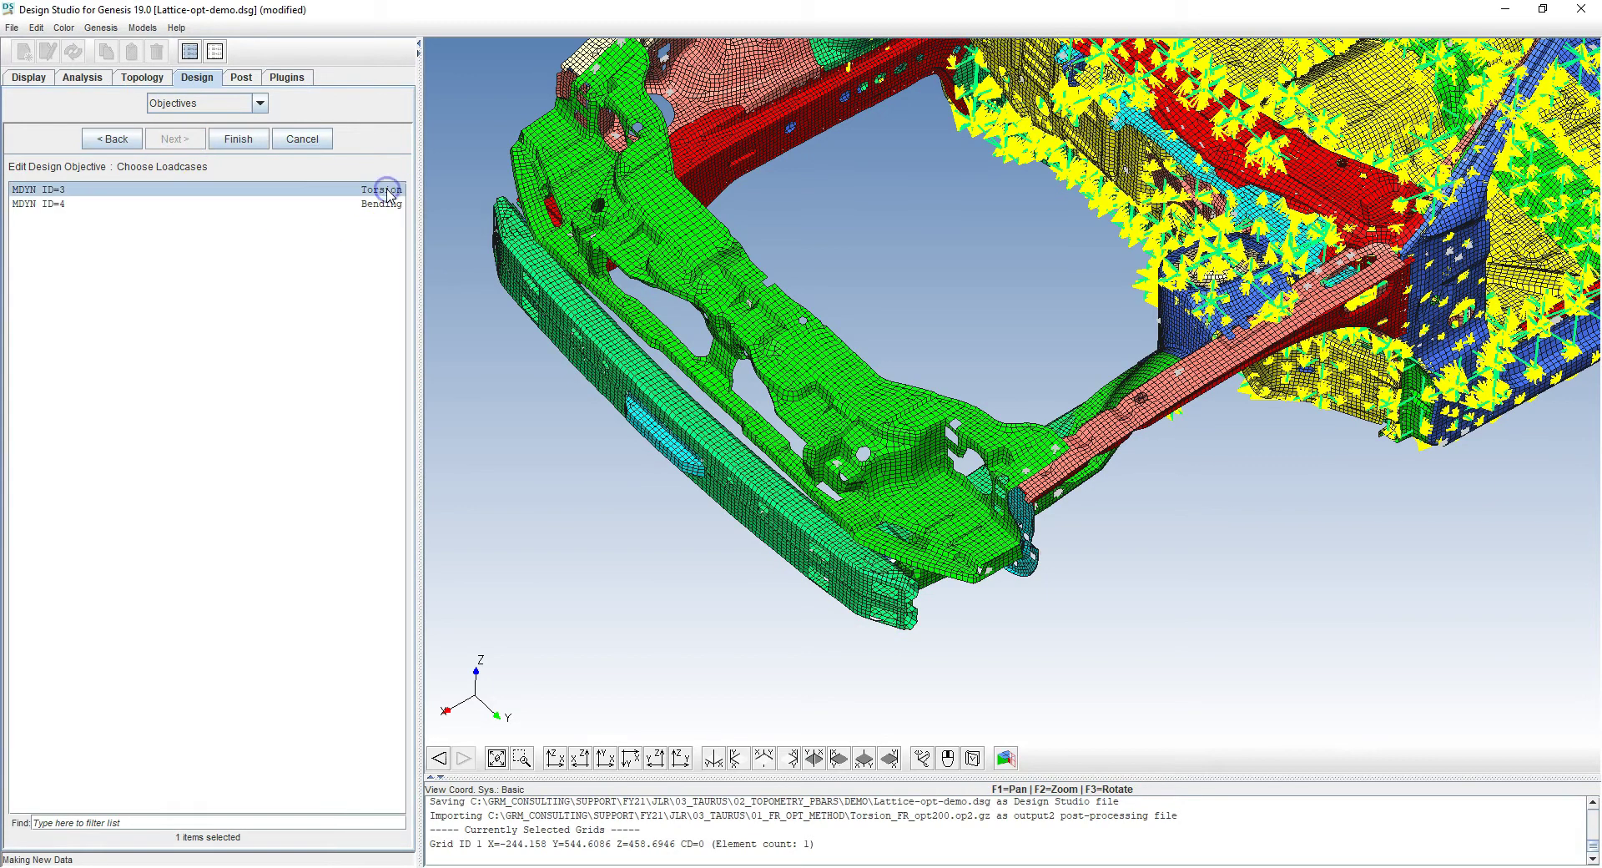
{"action": "left_click", "coordinate": [236, 138]}
Step: Start a new design constraint with the Mass response type and name it 5kg
{"action": "left_click_drag", "start_coordinate": [805, 357], "coordinate": [870, 357]}
{"action": "middle_click_drag", "start_coordinate": [1045, 304], "coordinate": [991, 500]}
{"action": "left_click_drag", "start_coordinate": [989, 493], "coordinate": [995, 481]}
{"action": "middle_click_drag", "start_coordinate": [1028, 488], "coordinate": [966, 460]}
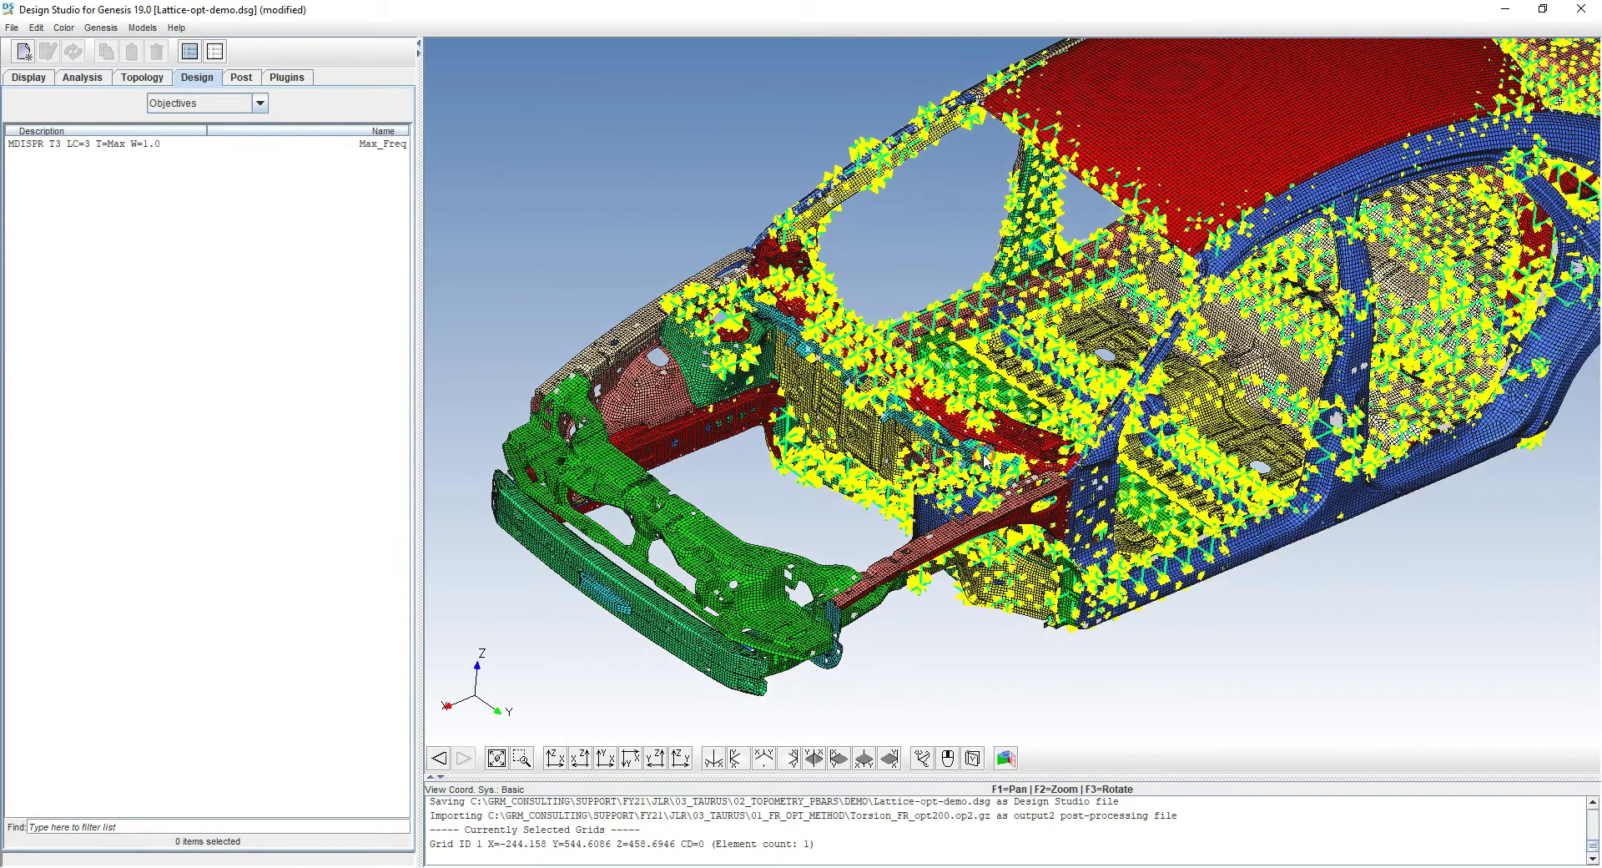
{"action": "left_click", "coordinate": [210, 102]}
{"action": "left_click", "coordinate": [194, 166]}
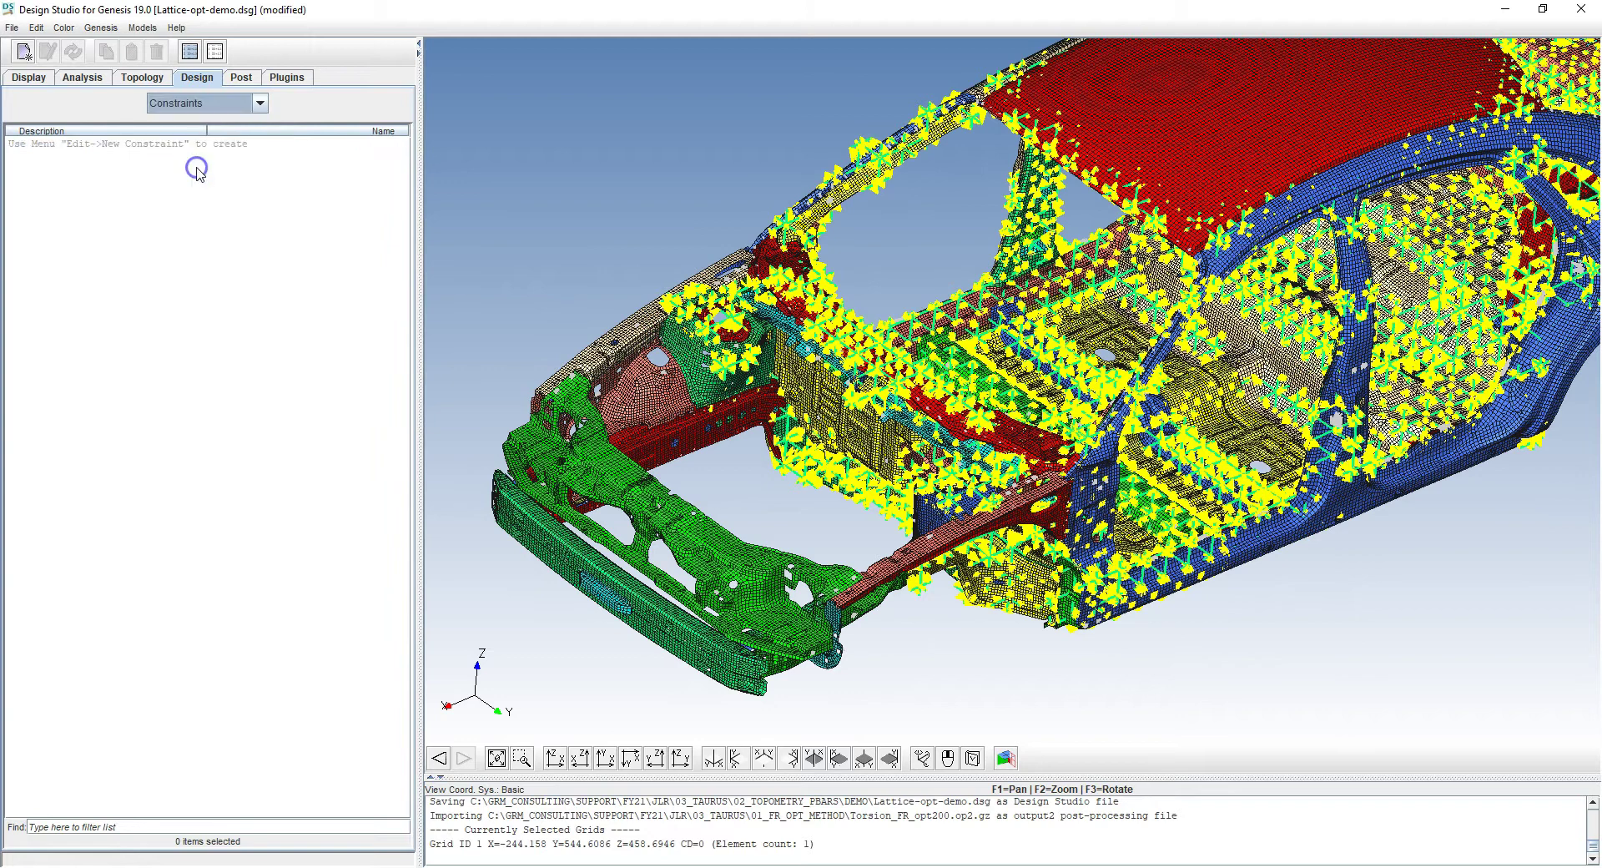
{"action": "left_click", "coordinate": [24, 52]}
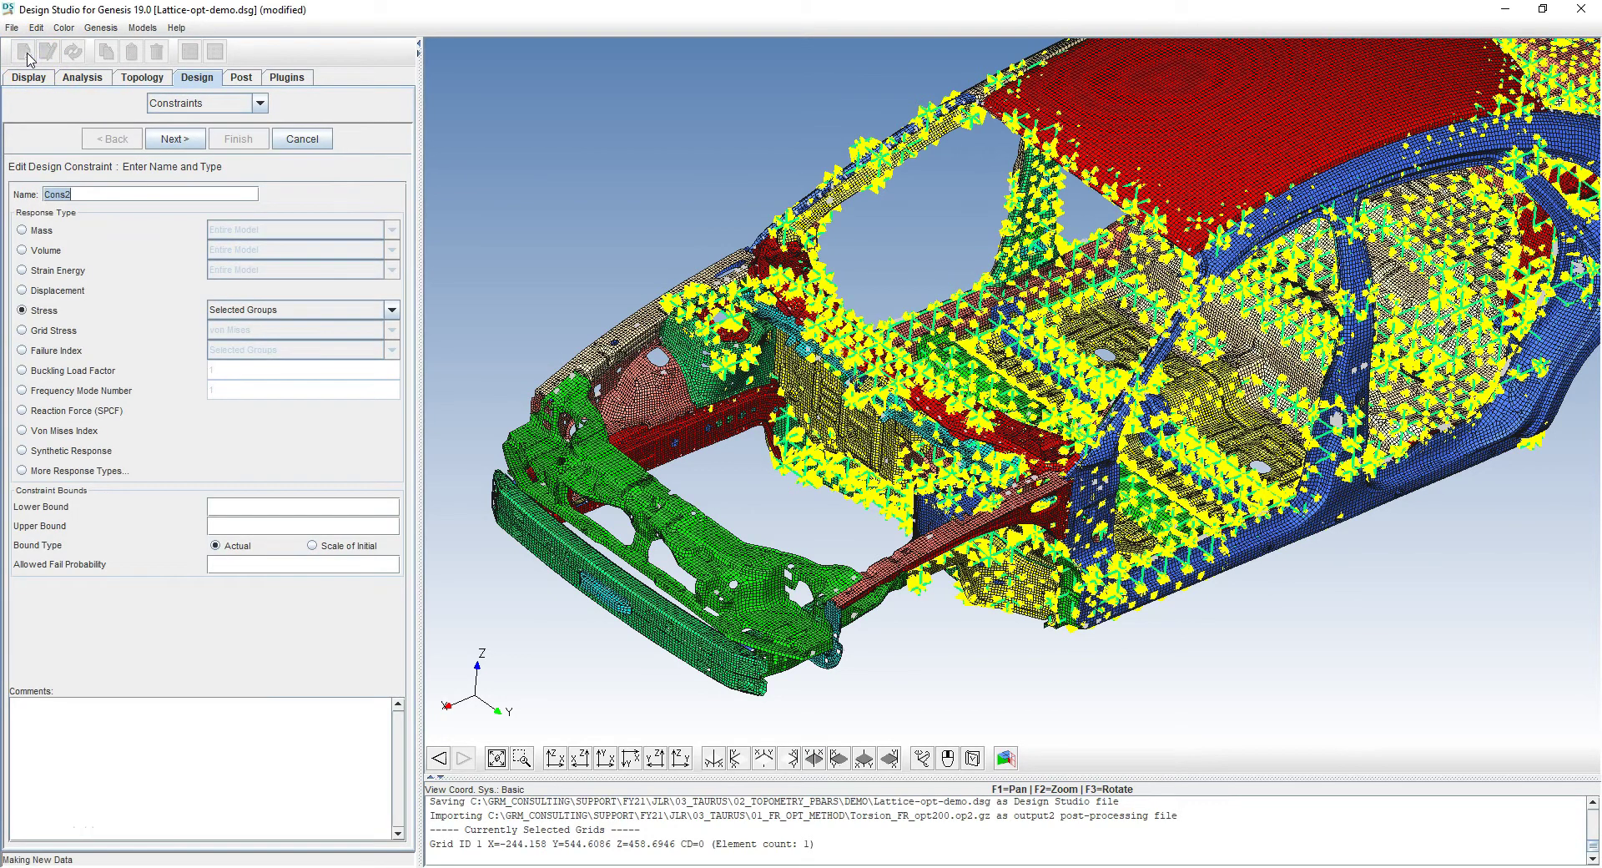
{"action": "left_click", "coordinate": [32, 229]}
{"action": "left_click_drag", "start_coordinate": [102, 191], "coordinate": [11, 187]}
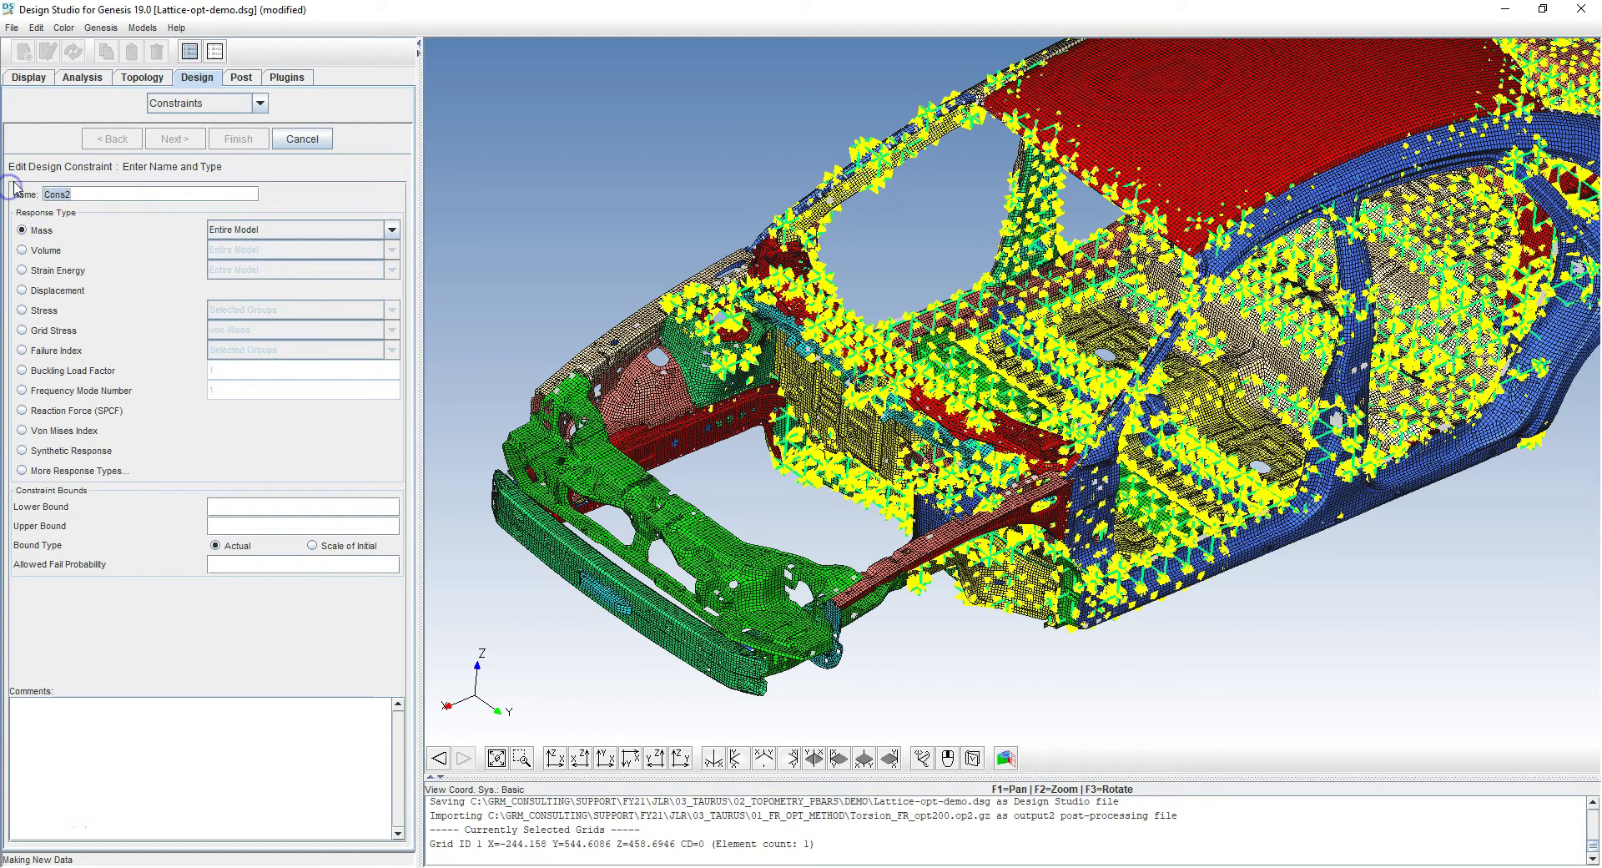
{"action": "type", "text": "5kg"}
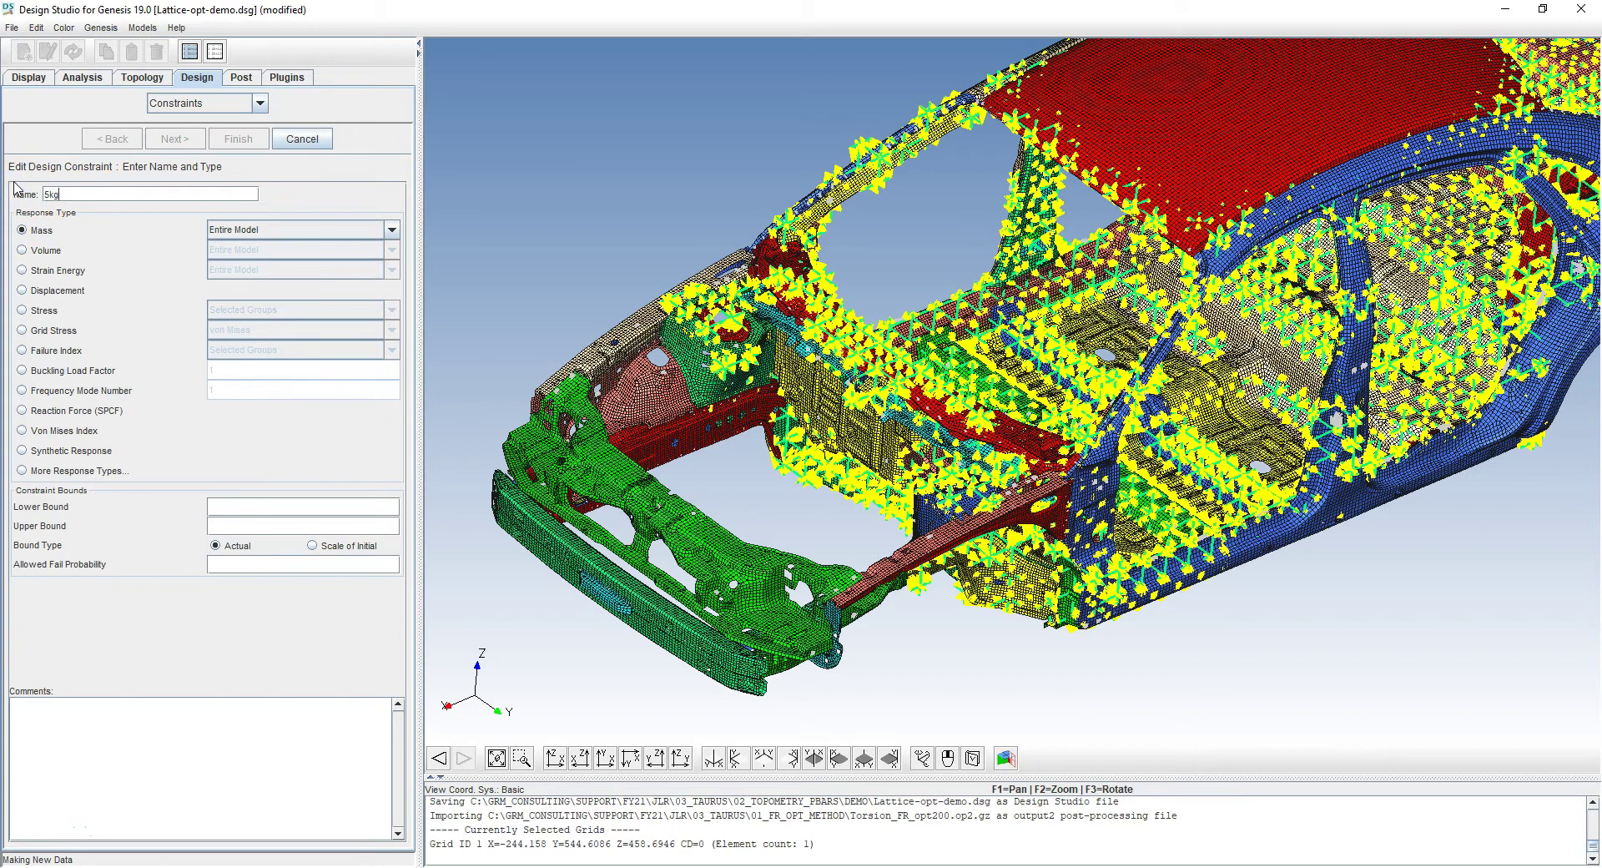
Step: Apply the mass constraint to selected groups with an upper bound of 5e-3 and complete its definition
{"action": "left_click", "coordinate": [315, 235]}
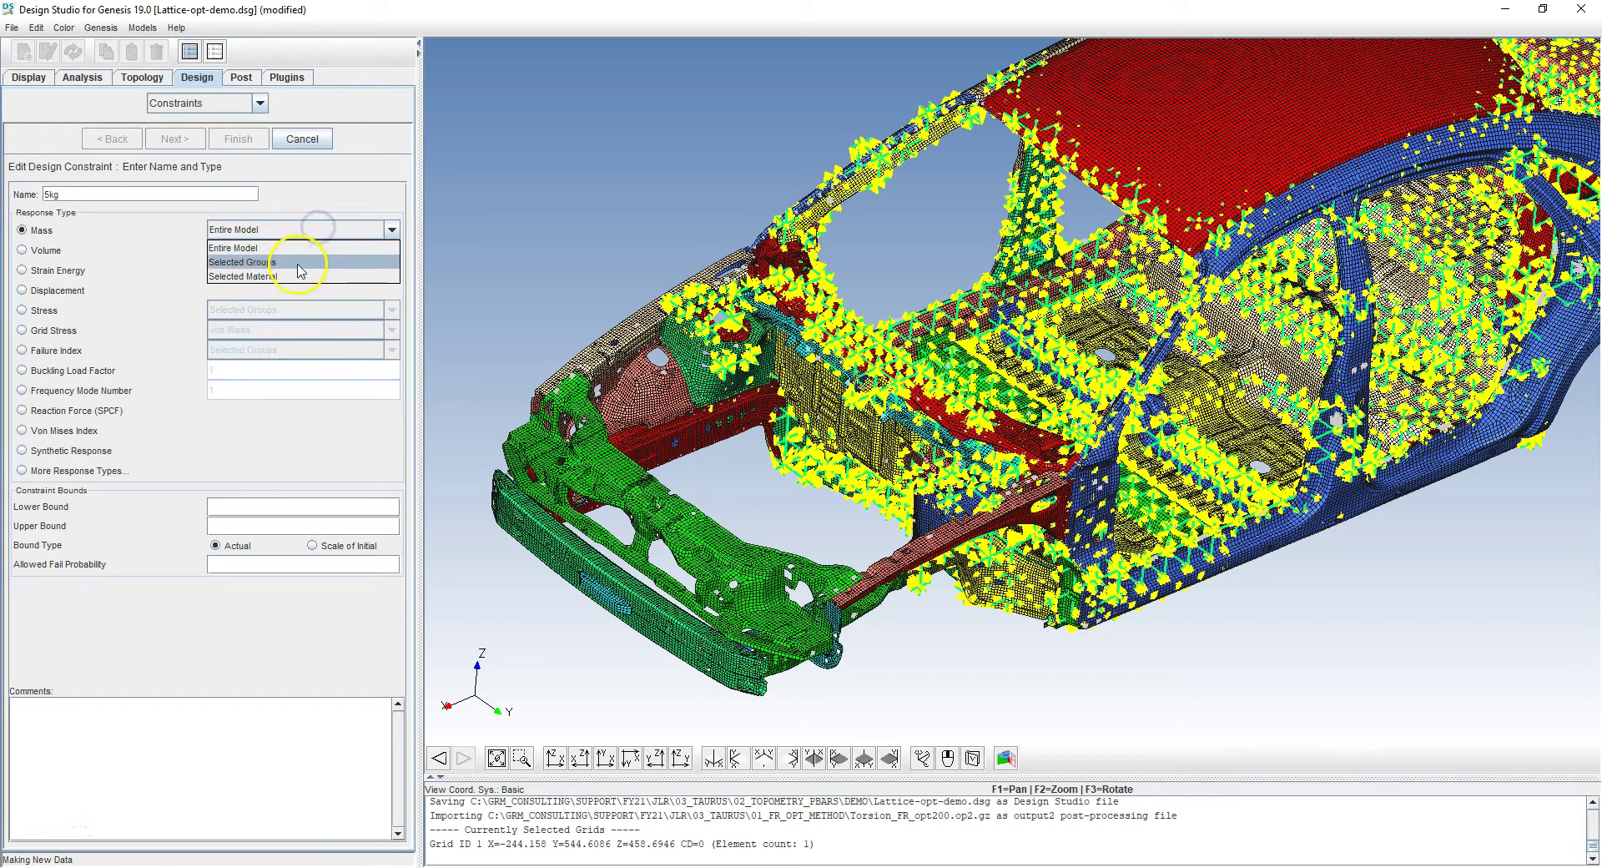
{"action": "left_click", "coordinate": [298, 258]}
{"action": "left_click", "coordinate": [259, 525]}
{"action": "type", "text": "5e-3"}
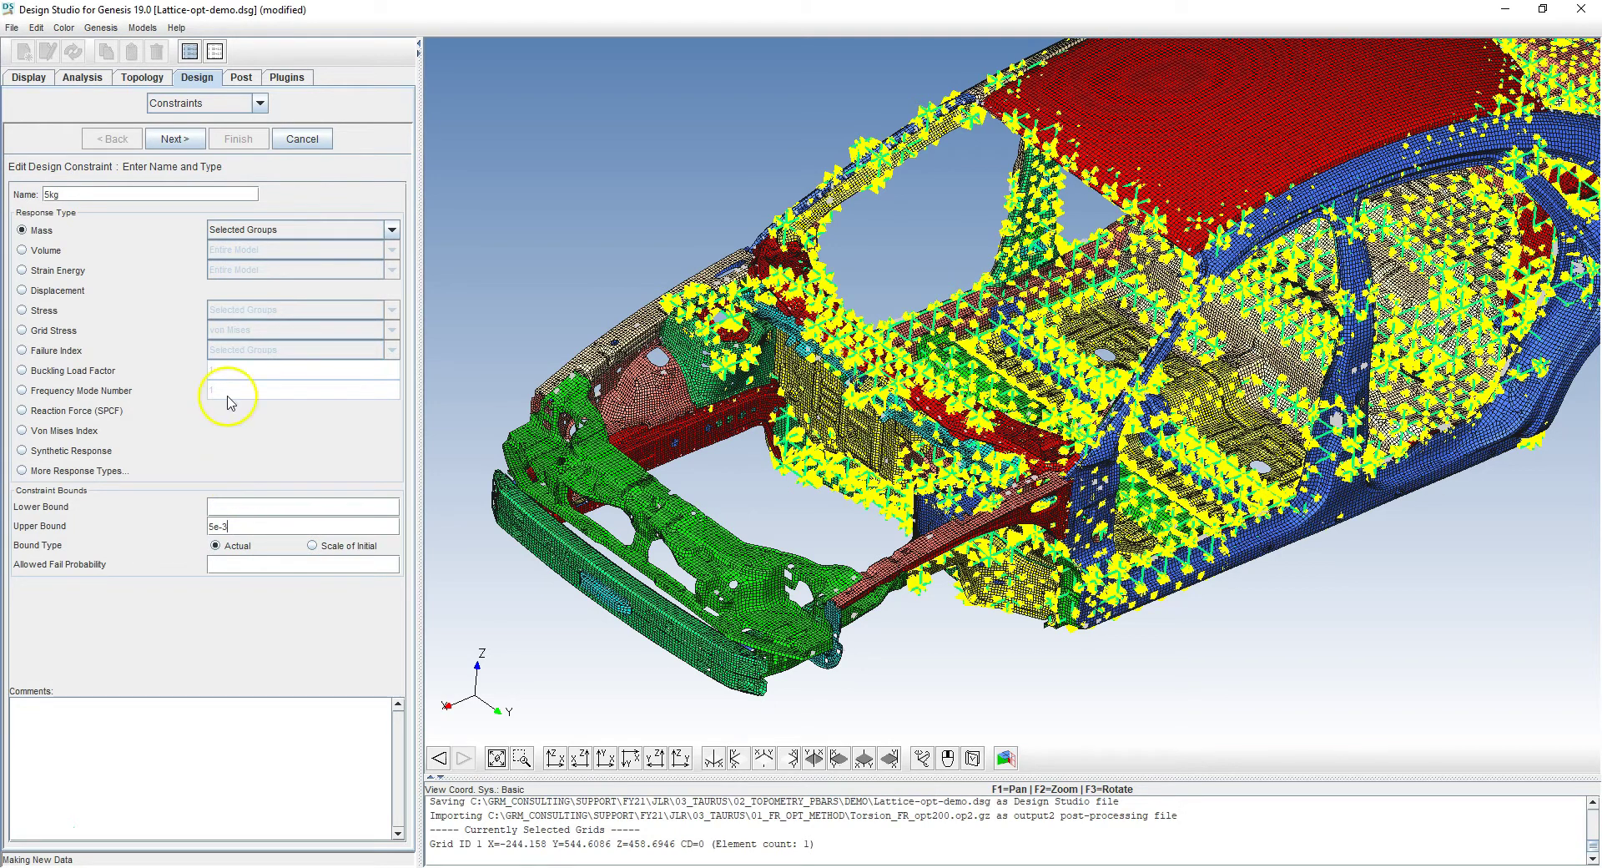
{"action": "left_click", "coordinate": [174, 138]}
{"action": "left_click", "coordinate": [242, 138]}
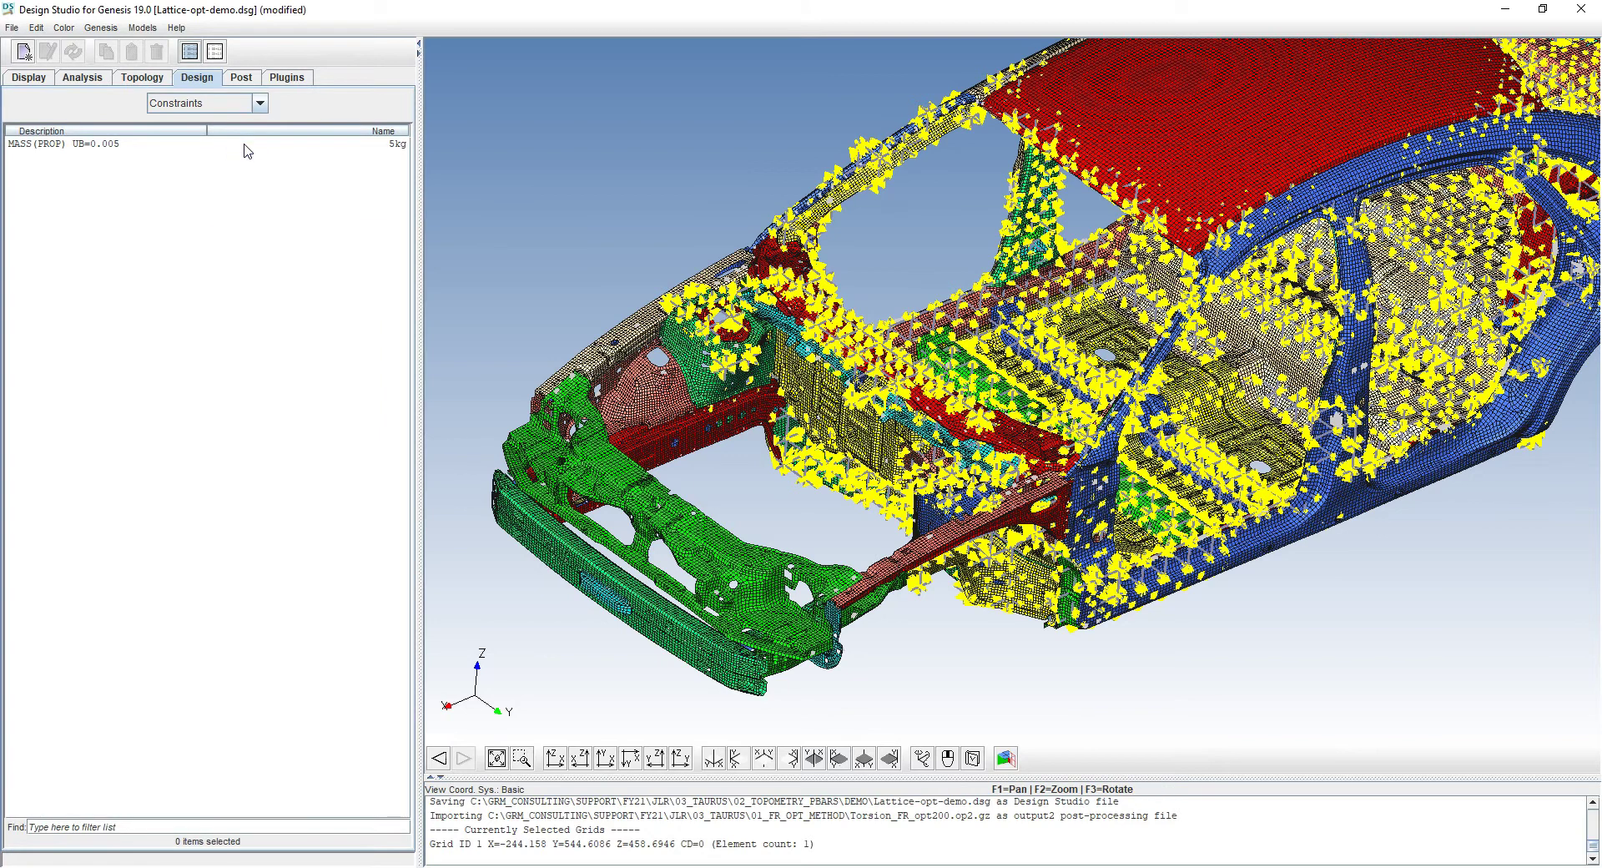
{"action": "scroll", "coordinate": [828, 380], "scroll_direction": "down", "scroll_amount": 1}
{"action": "middle_click_drag", "start_coordinate": [950, 379], "coordinate": [919, 435]}
{"action": "left_click_drag", "start_coordinate": [919, 435], "coordinate": [949, 450]}
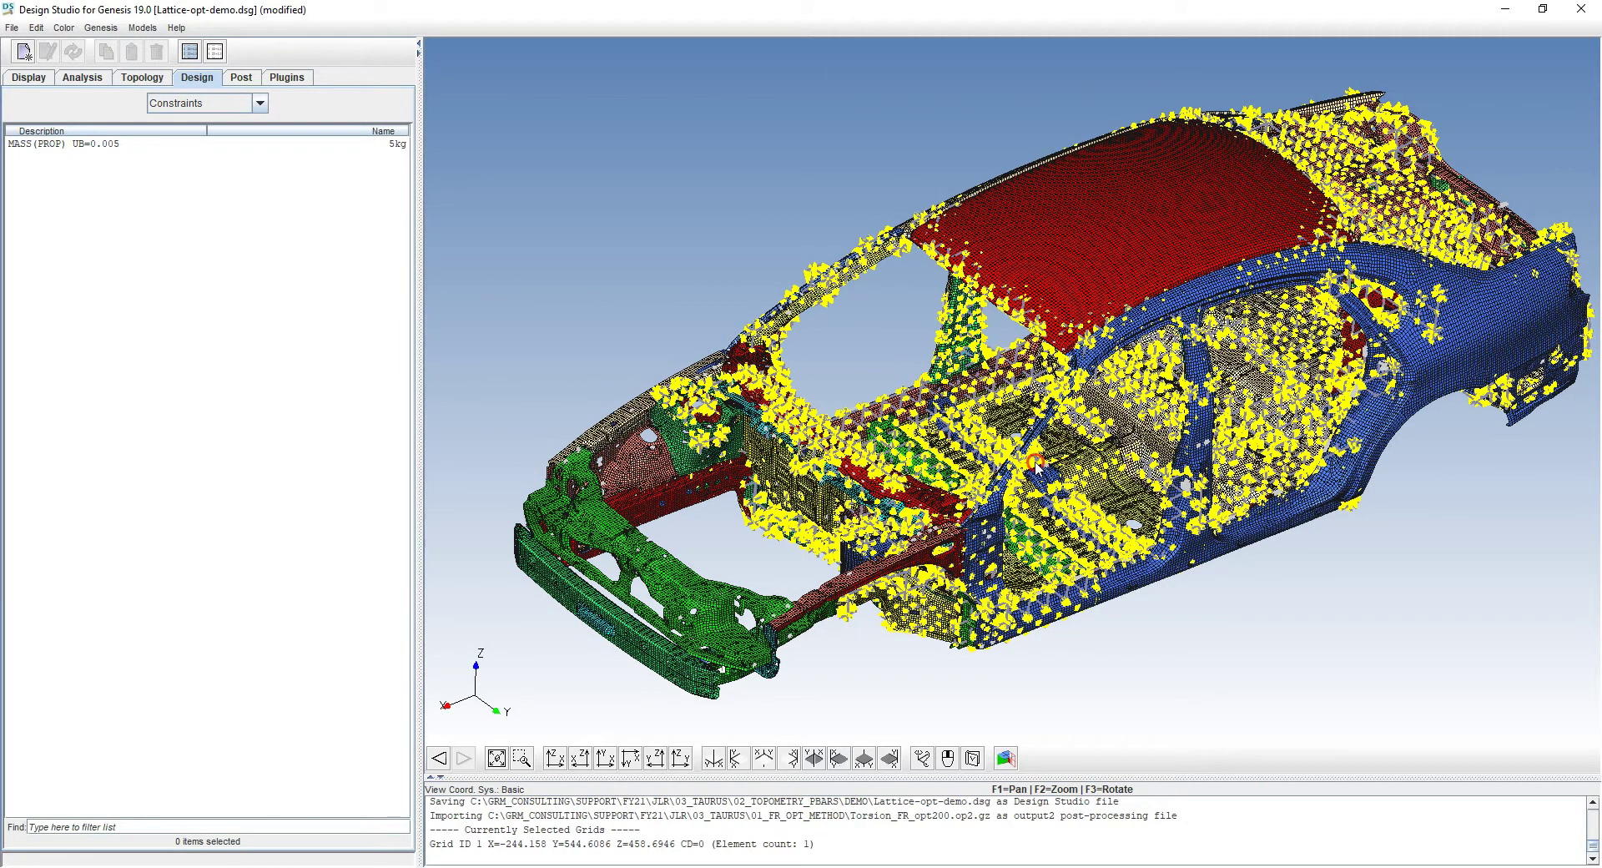
{"action": "middle_click_drag", "start_coordinate": [1036, 462], "coordinate": [1028, 467]}
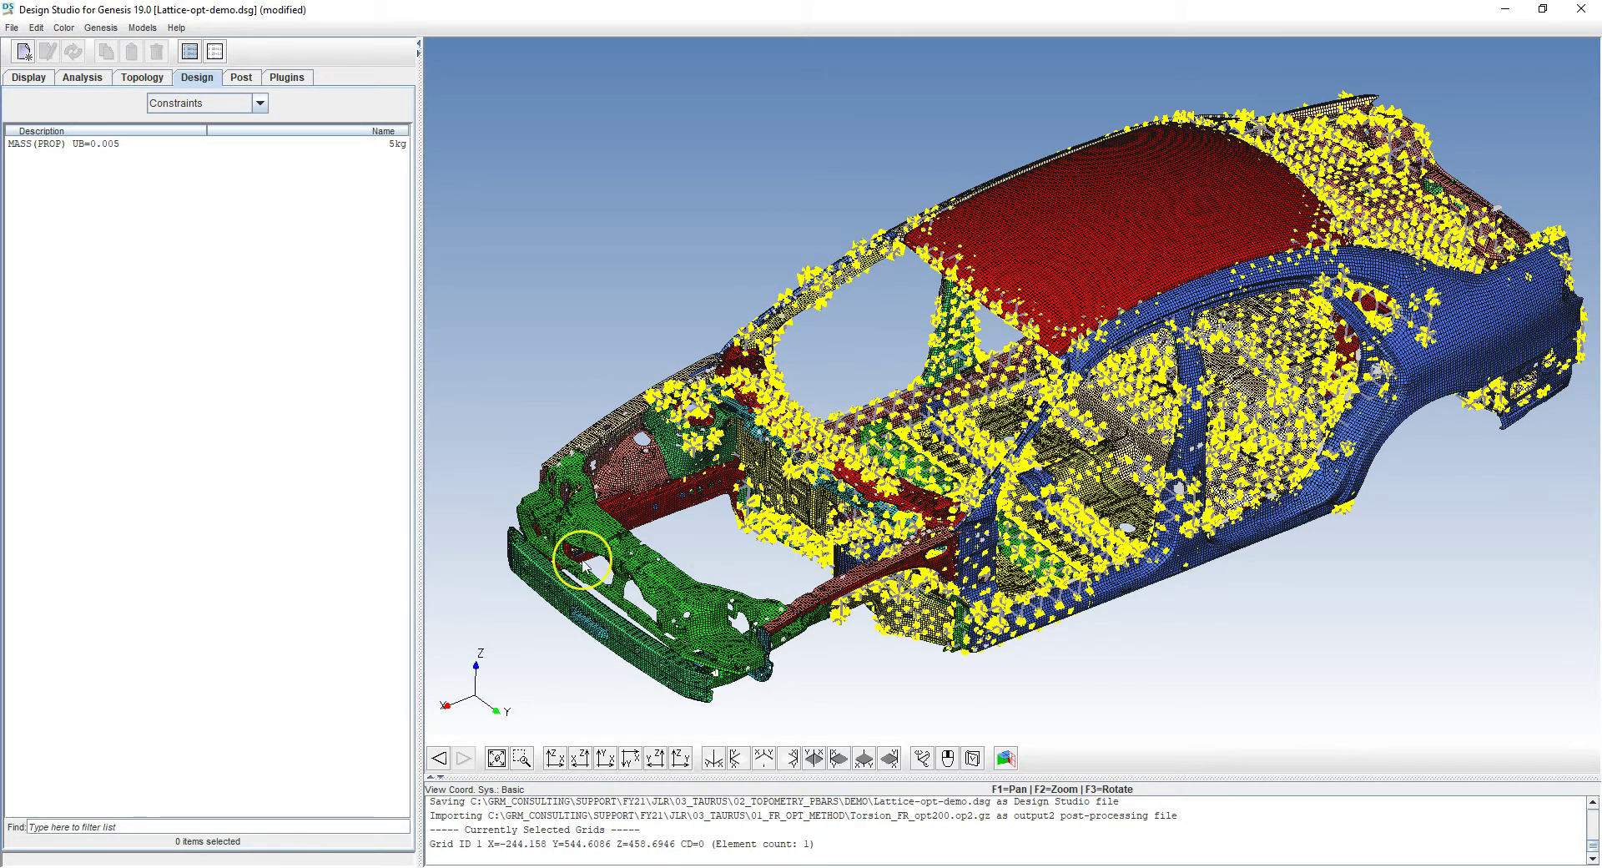
{"action": "left_click_drag", "start_coordinate": [599, 558], "coordinate": [608, 521]}
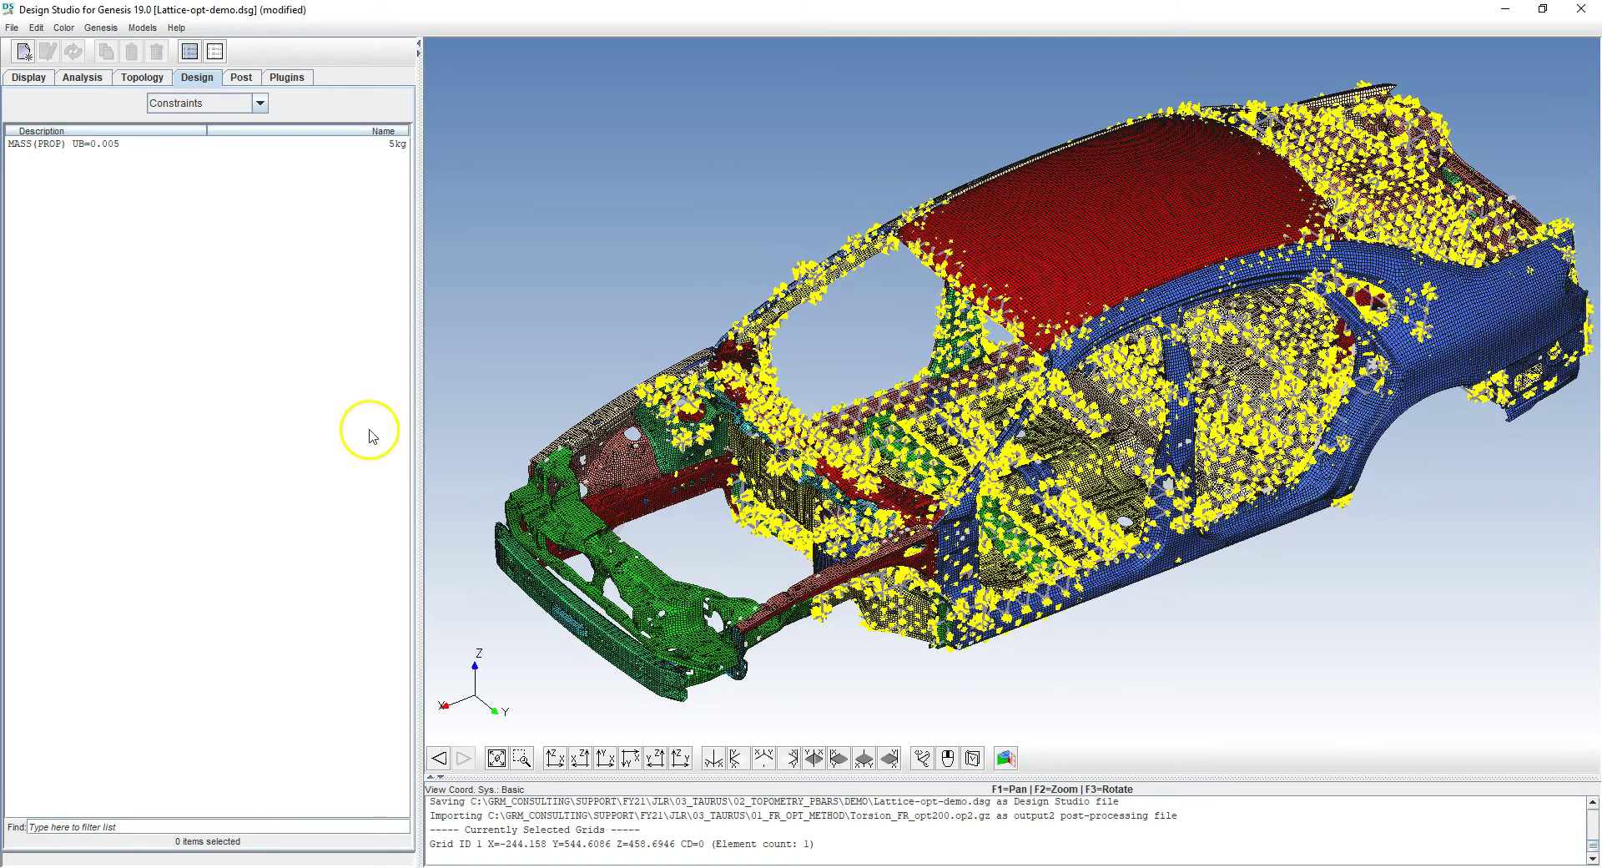
Step: Enable Analysis Output in the Genesis output control options and set it to Every Fifth Cycle
{"action": "left_click", "coordinate": [100, 28]}
{"action": "left_click", "coordinate": [111, 81]}
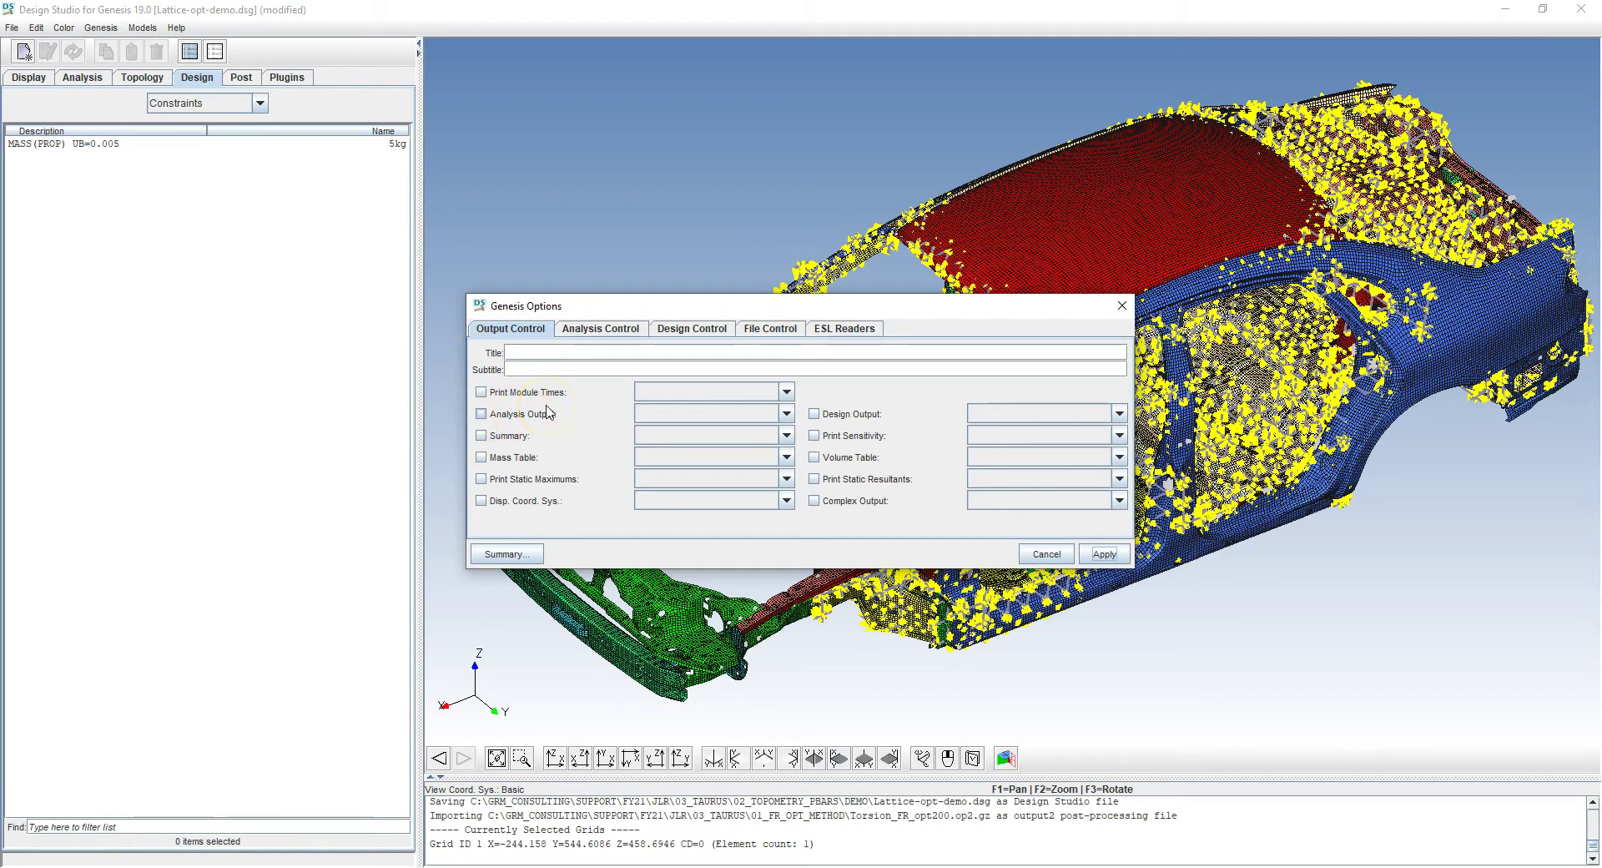
{"action": "left_click", "coordinate": [496, 417]}
{"action": "left_click", "coordinate": [785, 414]}
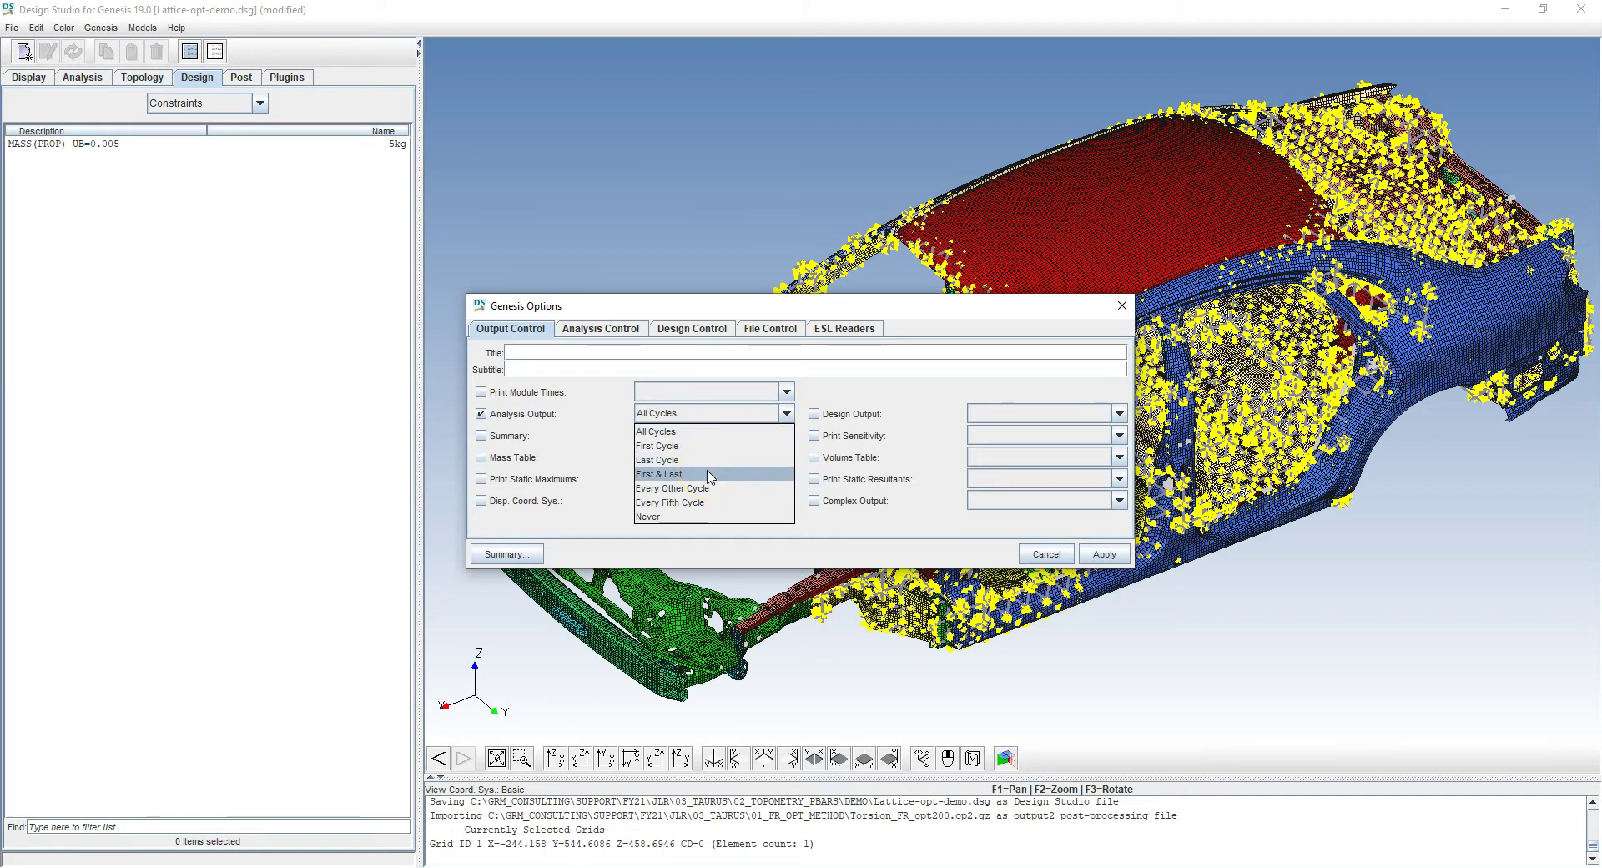
{"action": "left_click", "coordinate": [707, 503]}
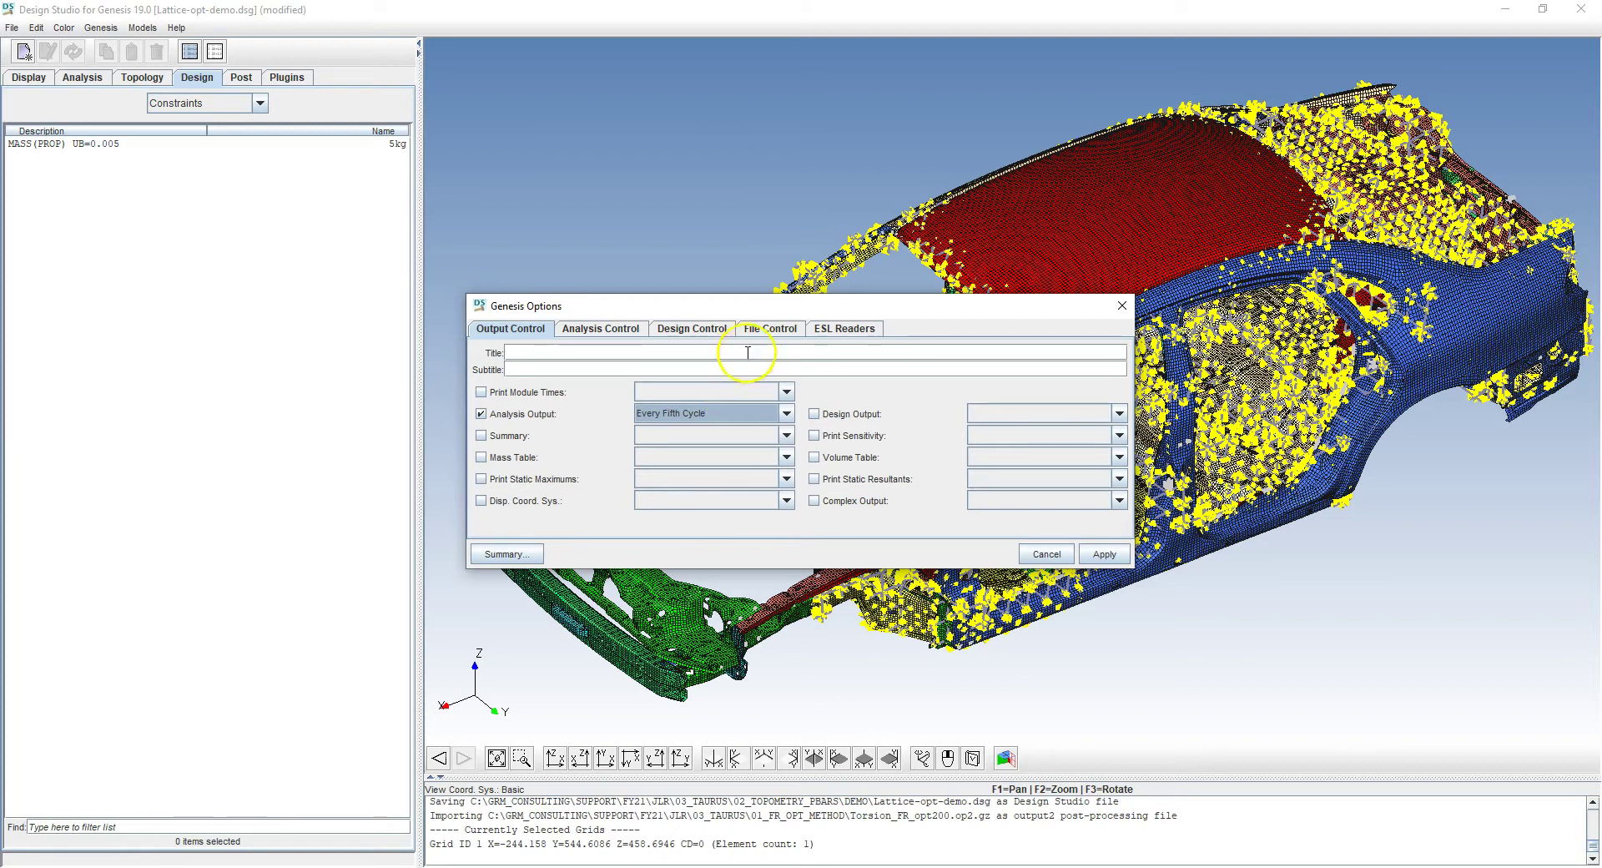
Step: Enable the Updated Input File in the file control options and set it to First & Last
{"action": "left_click", "coordinate": [771, 328]}
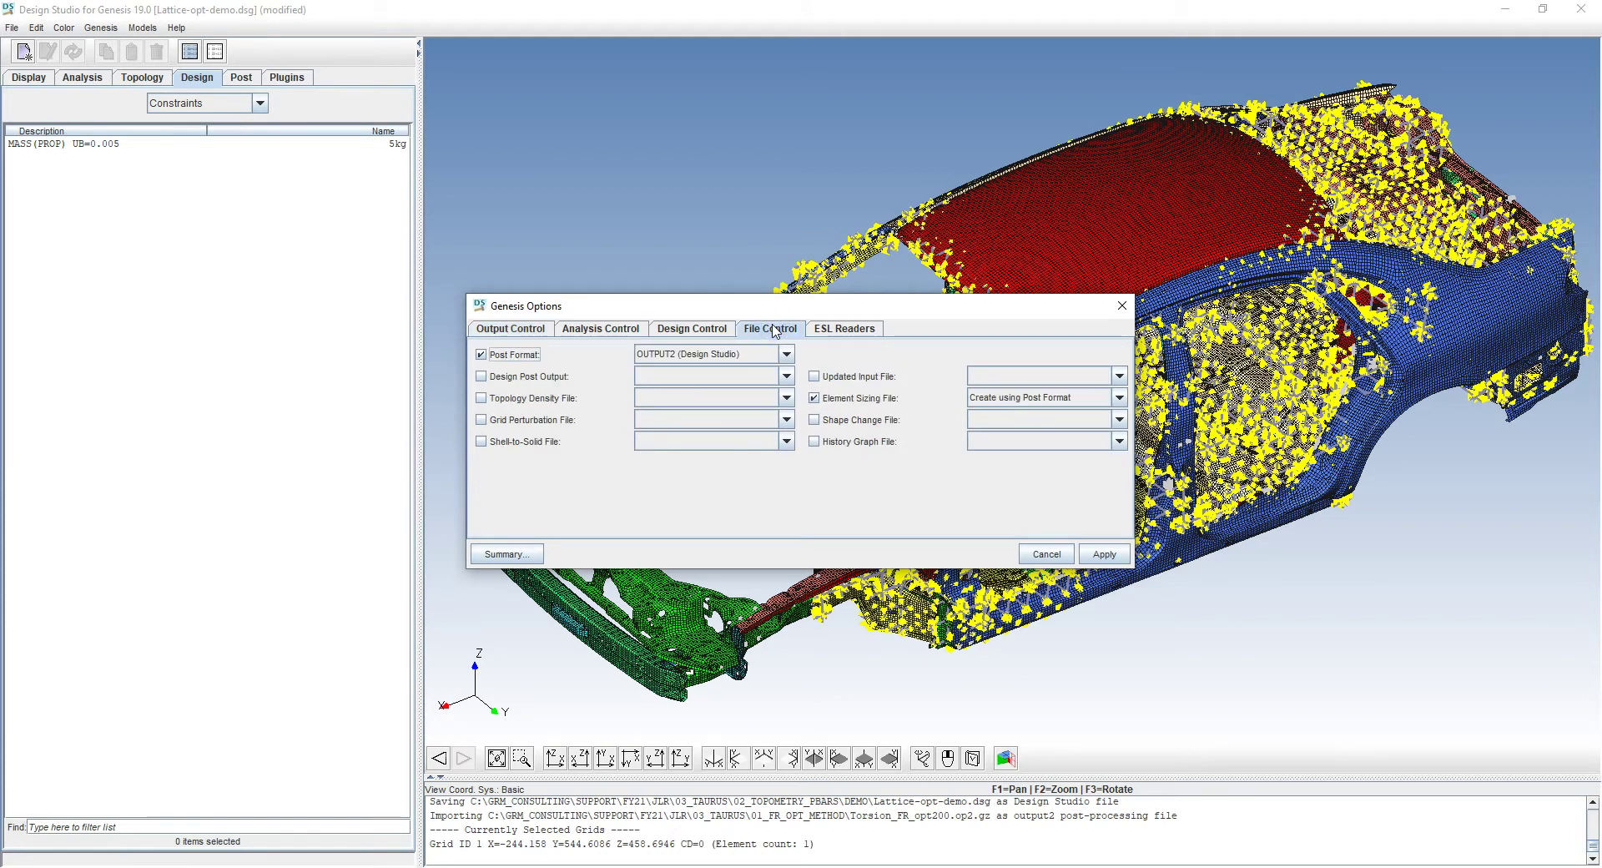
{"action": "left_click", "coordinate": [815, 376]}
{"action": "left_click", "coordinate": [1028, 381]}
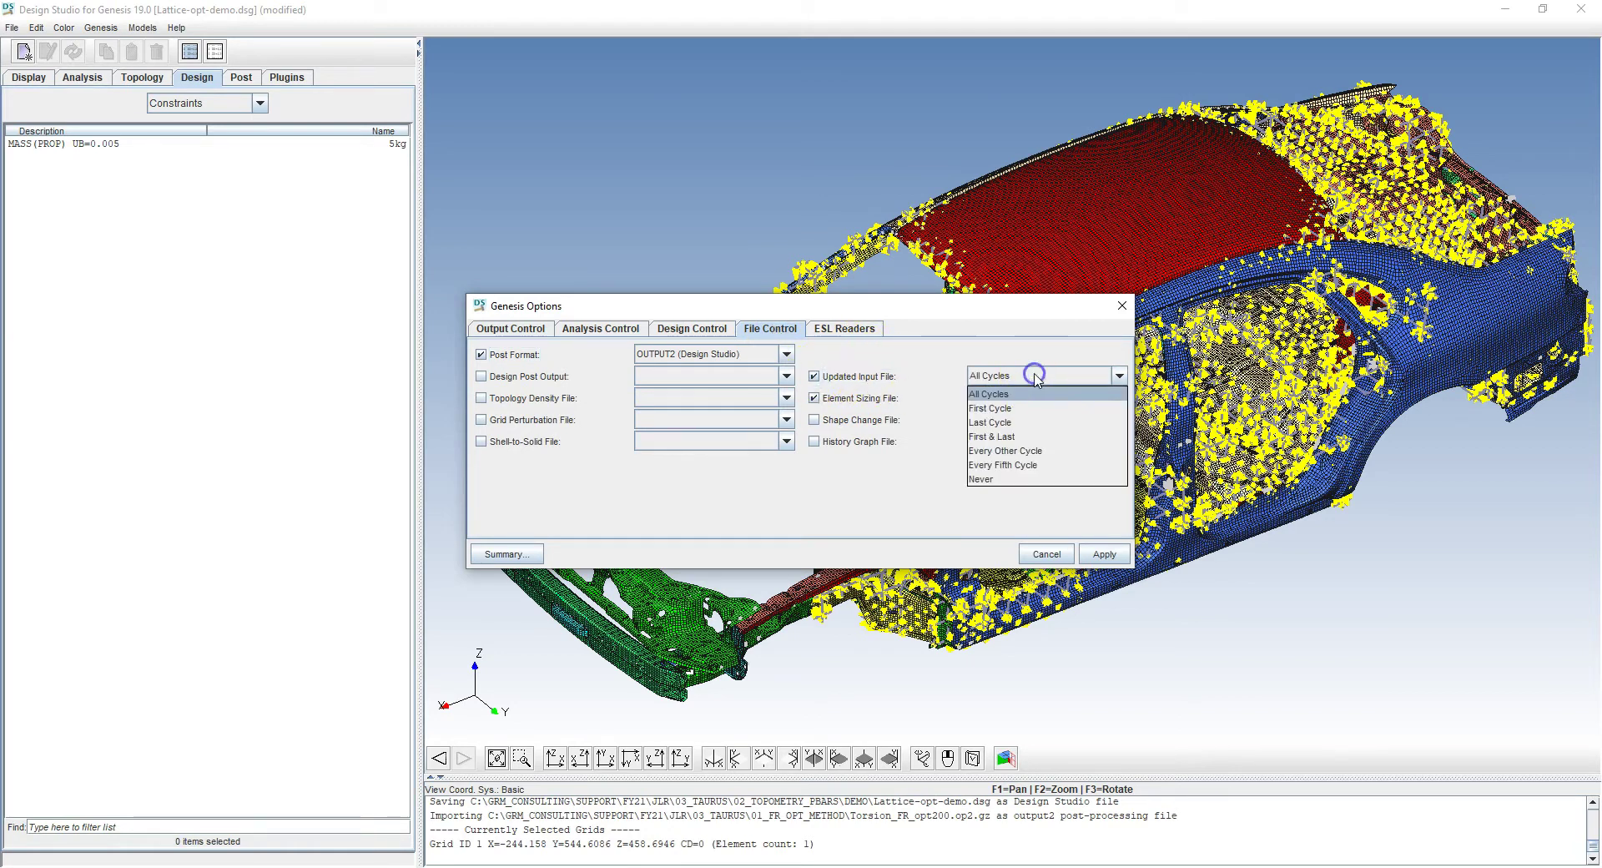
{"action": "left_click", "coordinate": [1061, 439]}
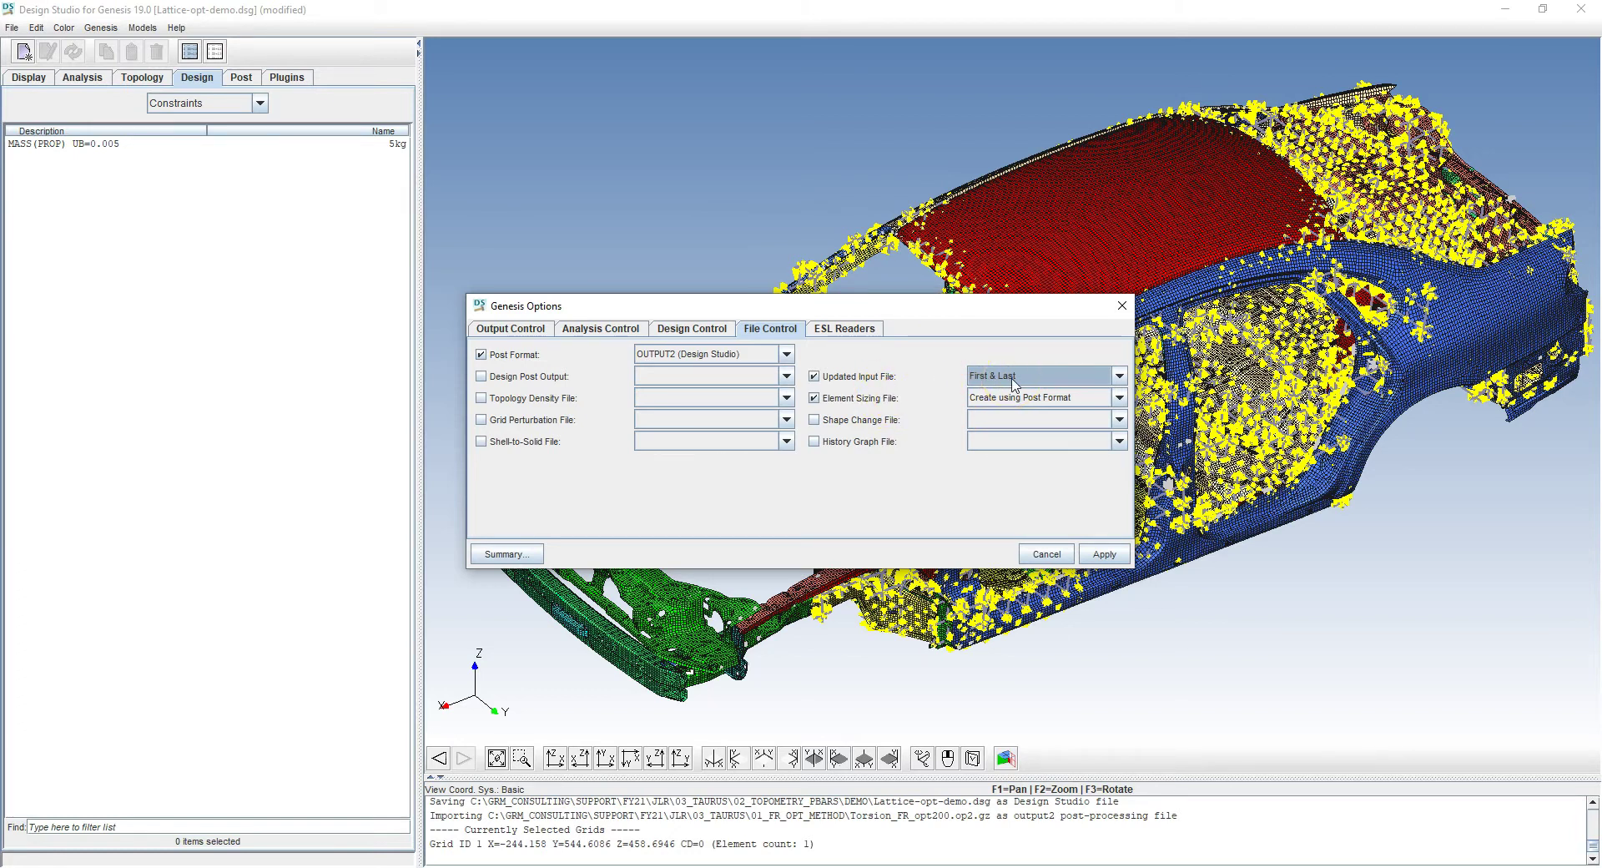
Step: Set the maximum number of design cycles to 20 and apply the Genesis options
{"action": "left_click", "coordinate": [691, 328]}
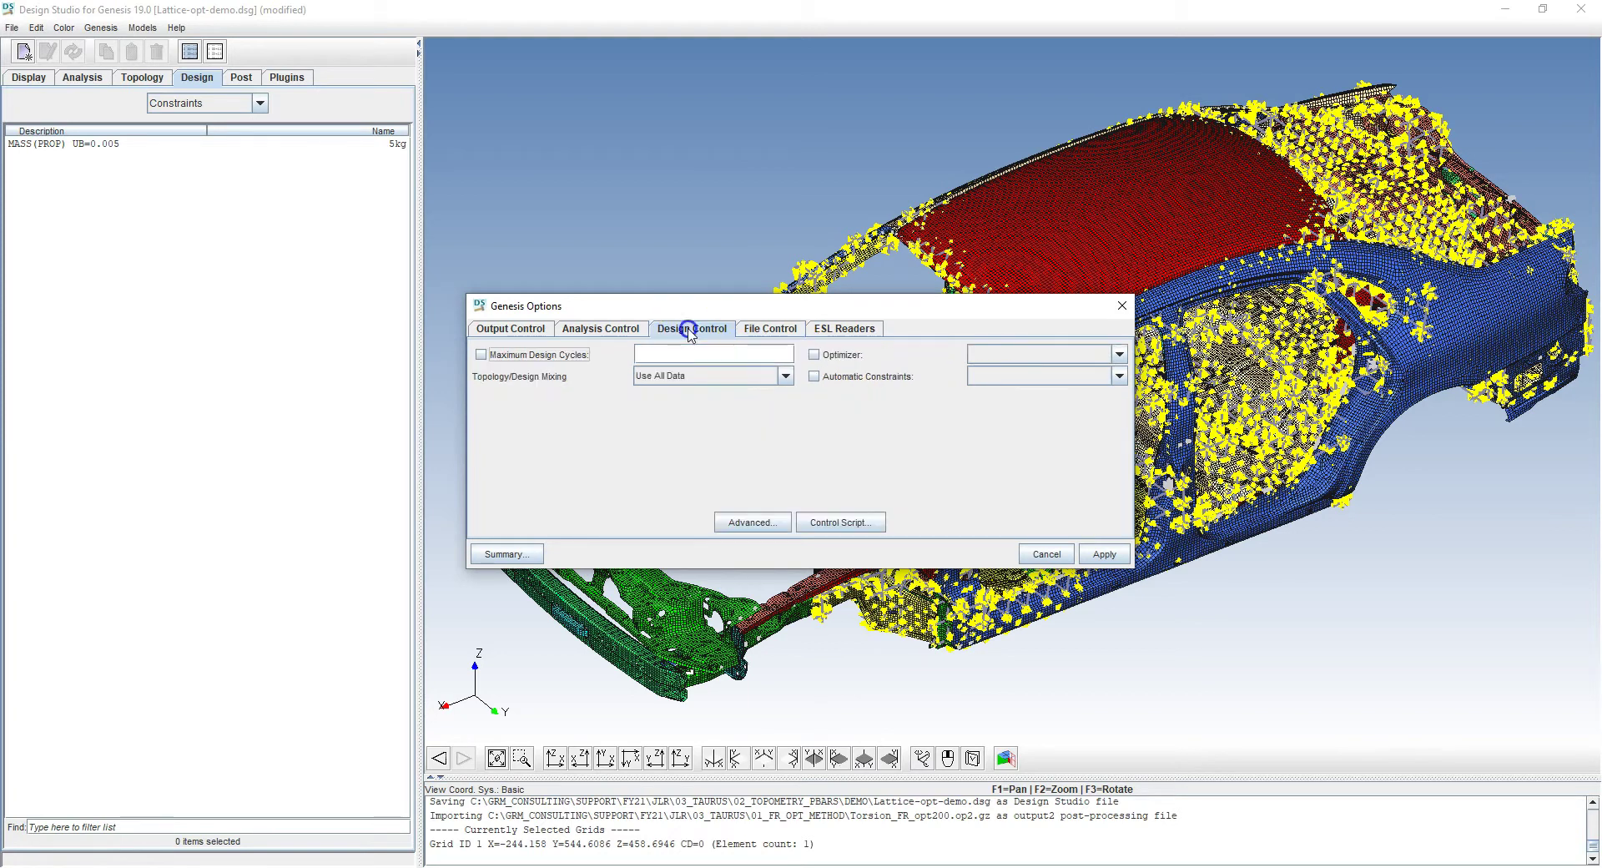
{"action": "left_click", "coordinate": [543, 353]}
{"action": "left_click", "coordinate": [667, 353]}
{"action": "type", "text": "20"}
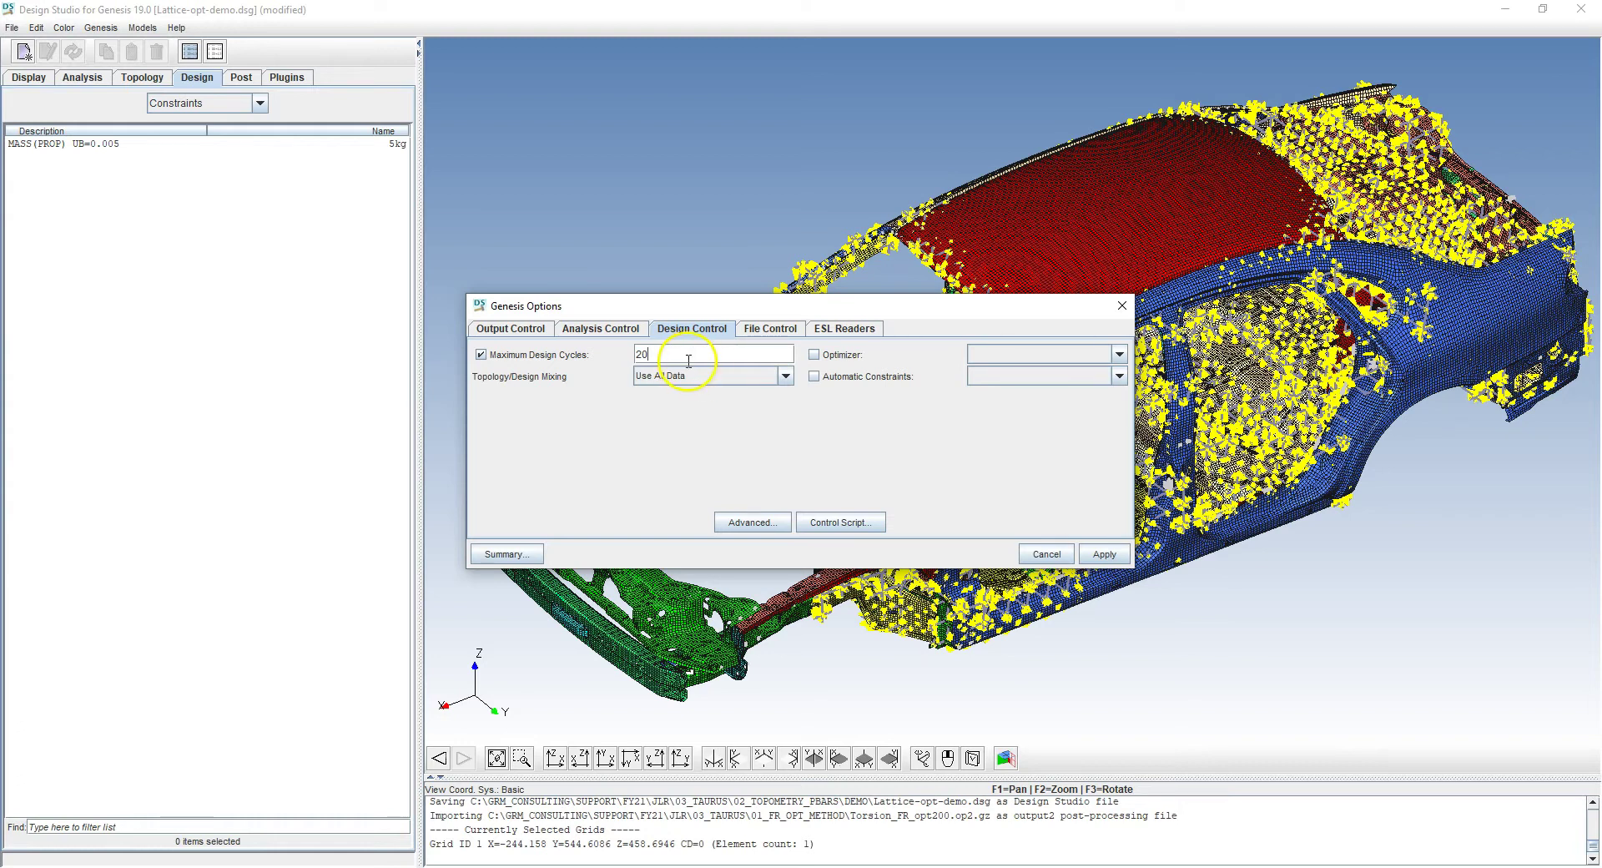
{"action": "left_click", "coordinate": [1101, 553]}
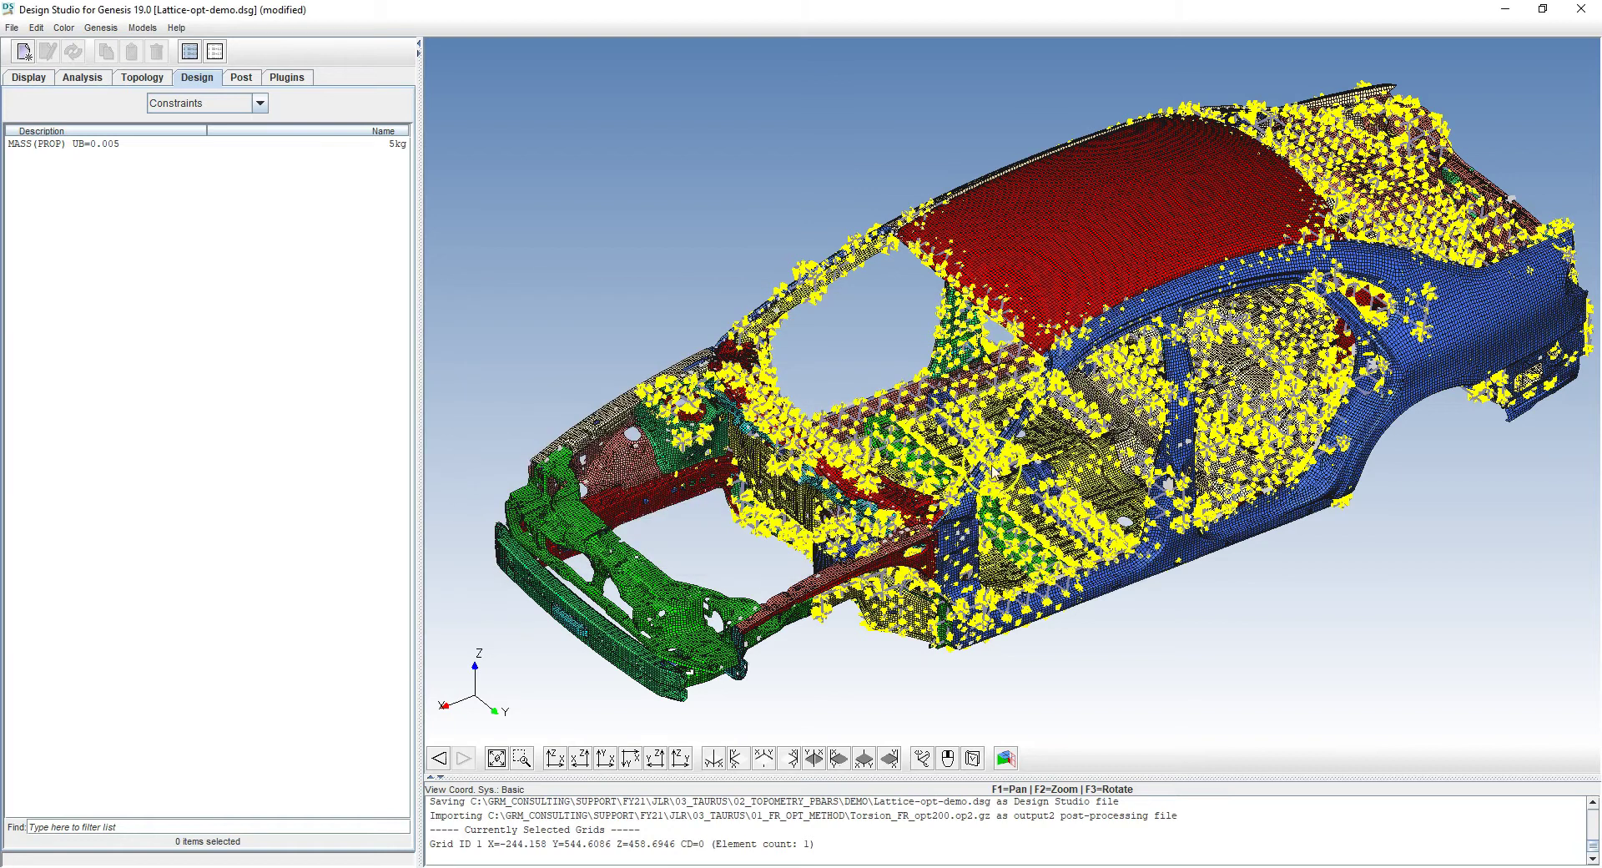
Step: Set the export preferences to write a separate INCLUDE file for Design Data and save them
{"action": "left_click", "coordinate": [11, 28]}
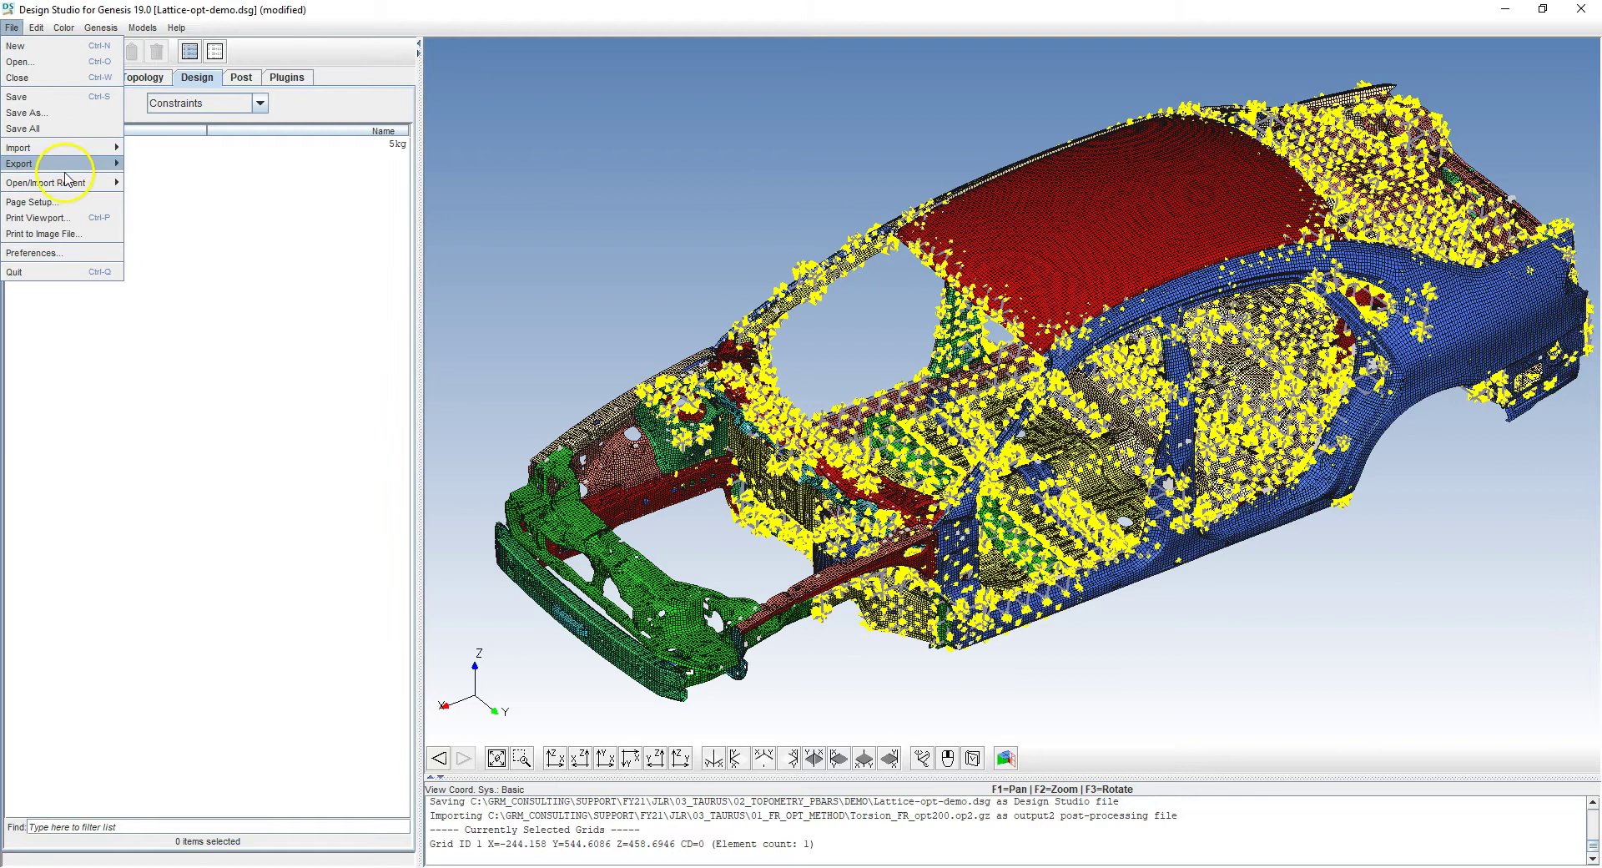
{"action": "left_click", "coordinate": [59, 236]}
{"action": "left_click", "coordinate": [48, 253]}
{"action": "left_click", "coordinate": [866, 191]}
{"action": "left_click", "coordinate": [659, 228]}
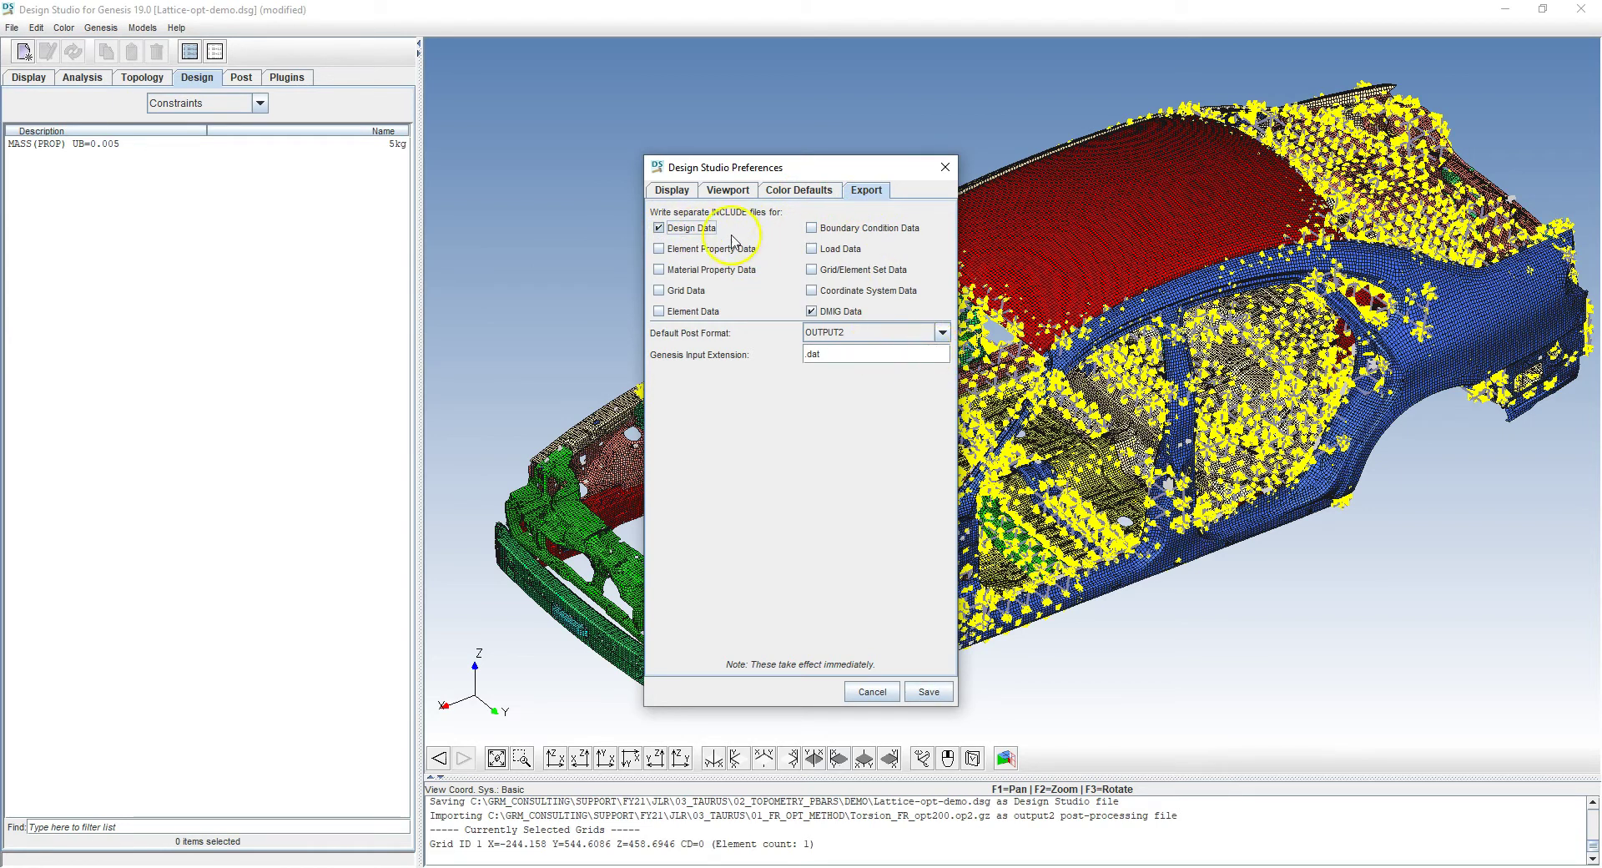
{"action": "left_click", "coordinate": [933, 693]}
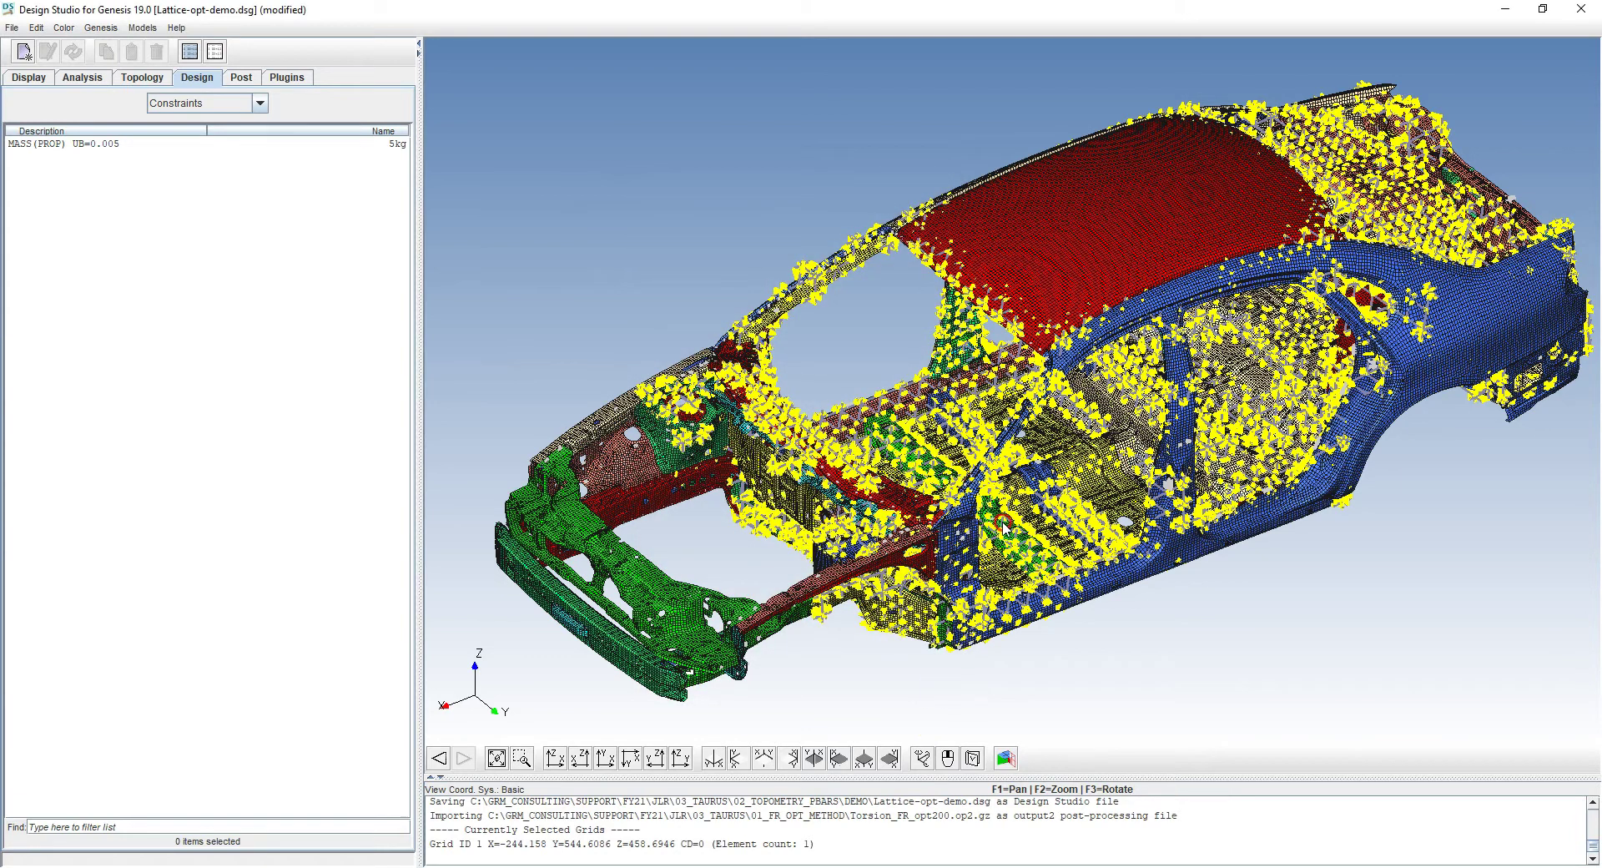
Step: Export the Genesis input data as lattice-topom-opt1 into the DEMO folder inside 02_TOPOMETRY_PBARS
{"action": "right_click_drag", "start_coordinate": [997, 536], "coordinate": [1005, 525]}
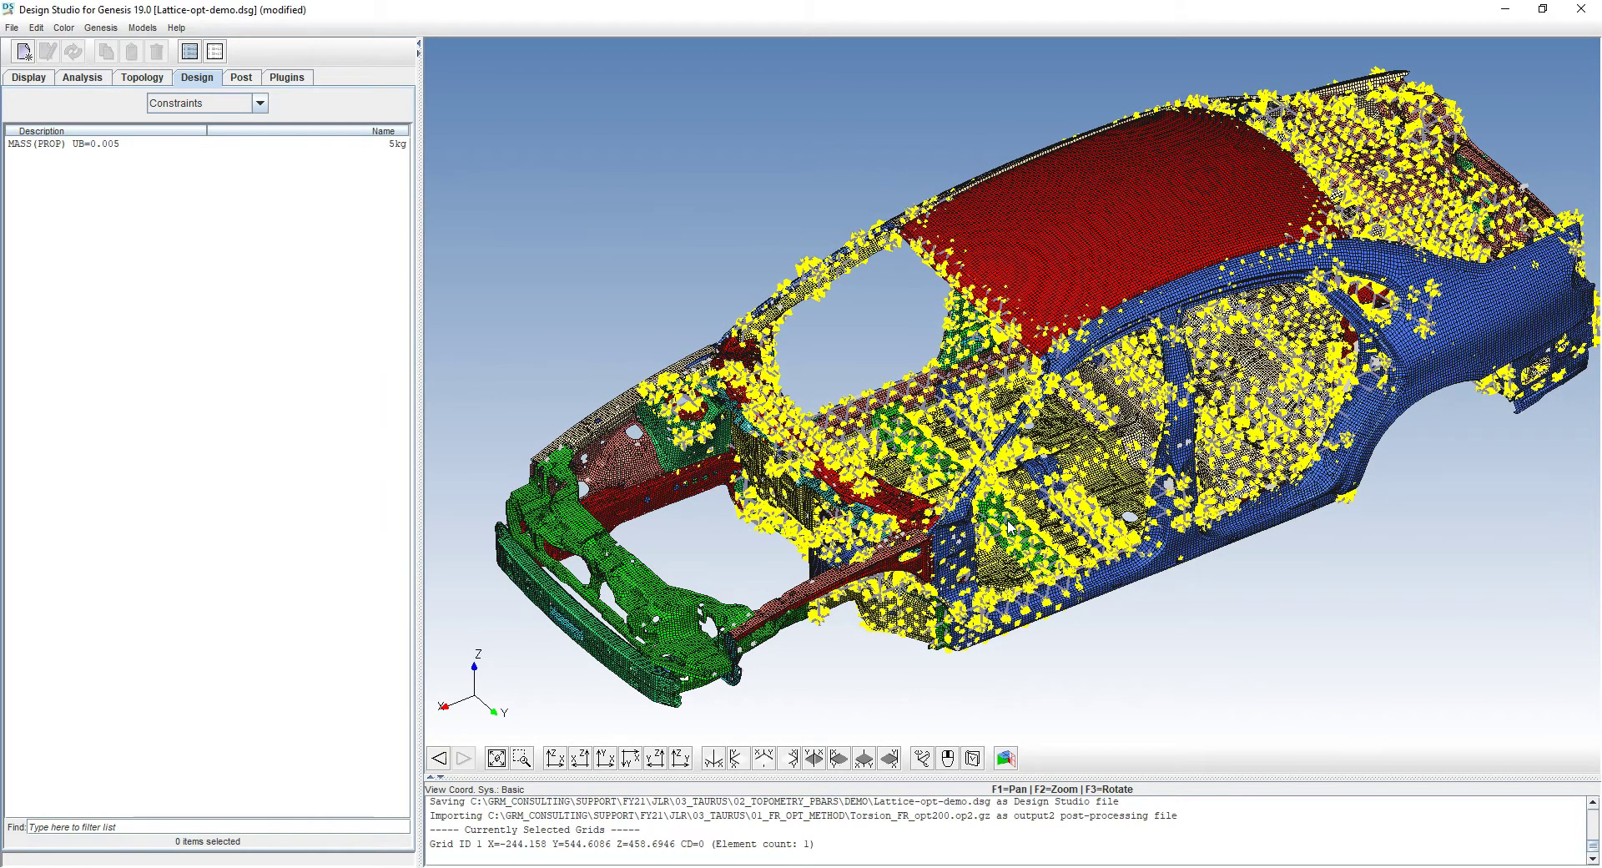
{"action": "left_click_drag", "start_coordinate": [1102, 392], "coordinate": [897, 506]}
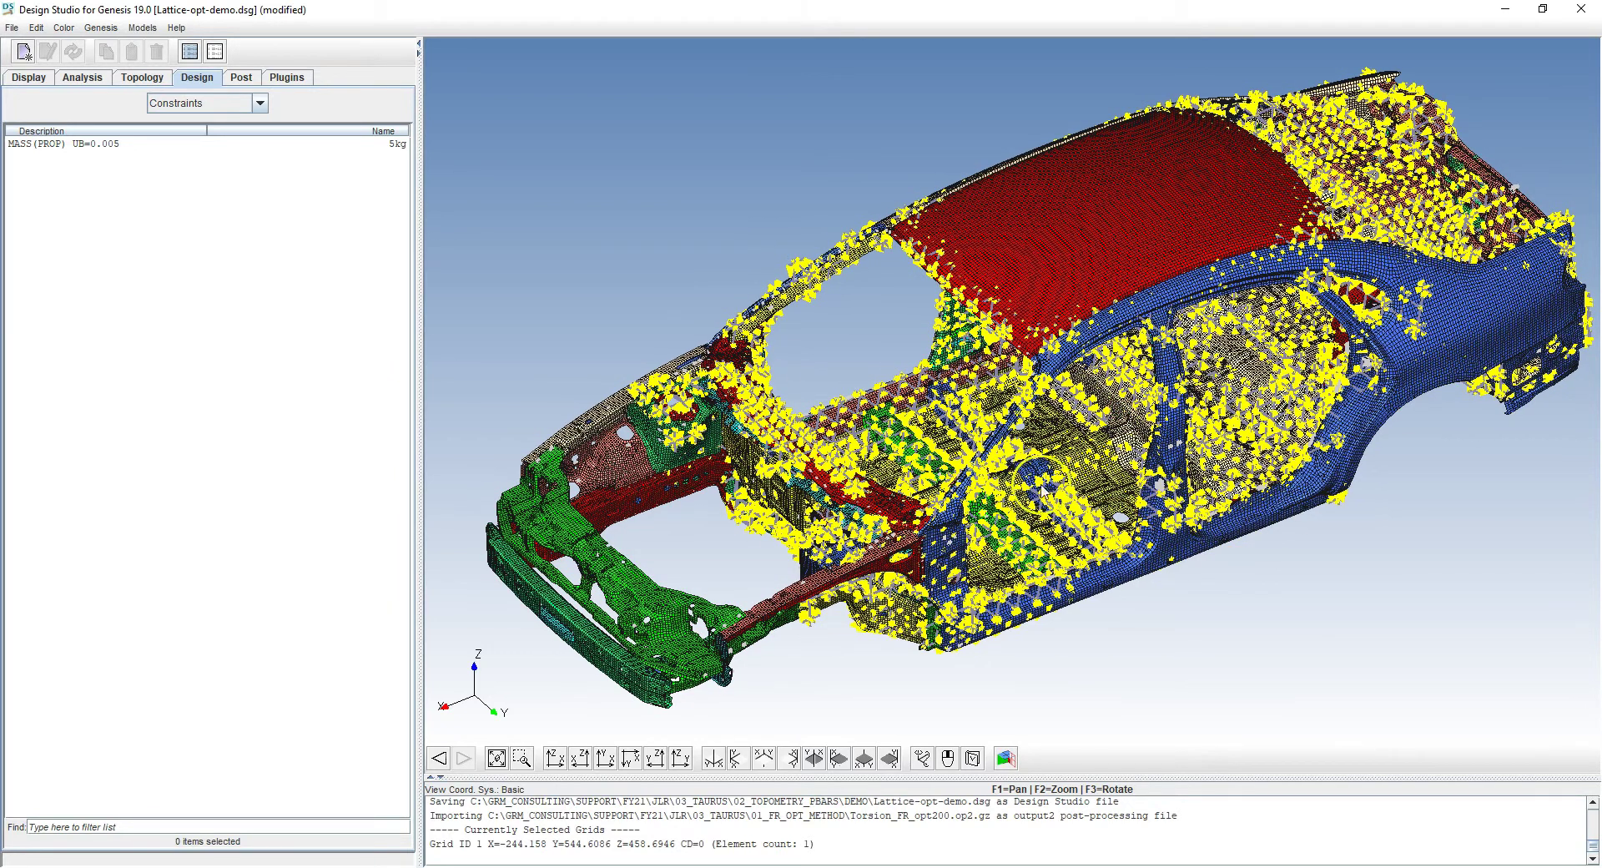
{"action": "left_click", "coordinate": [10, 28]}
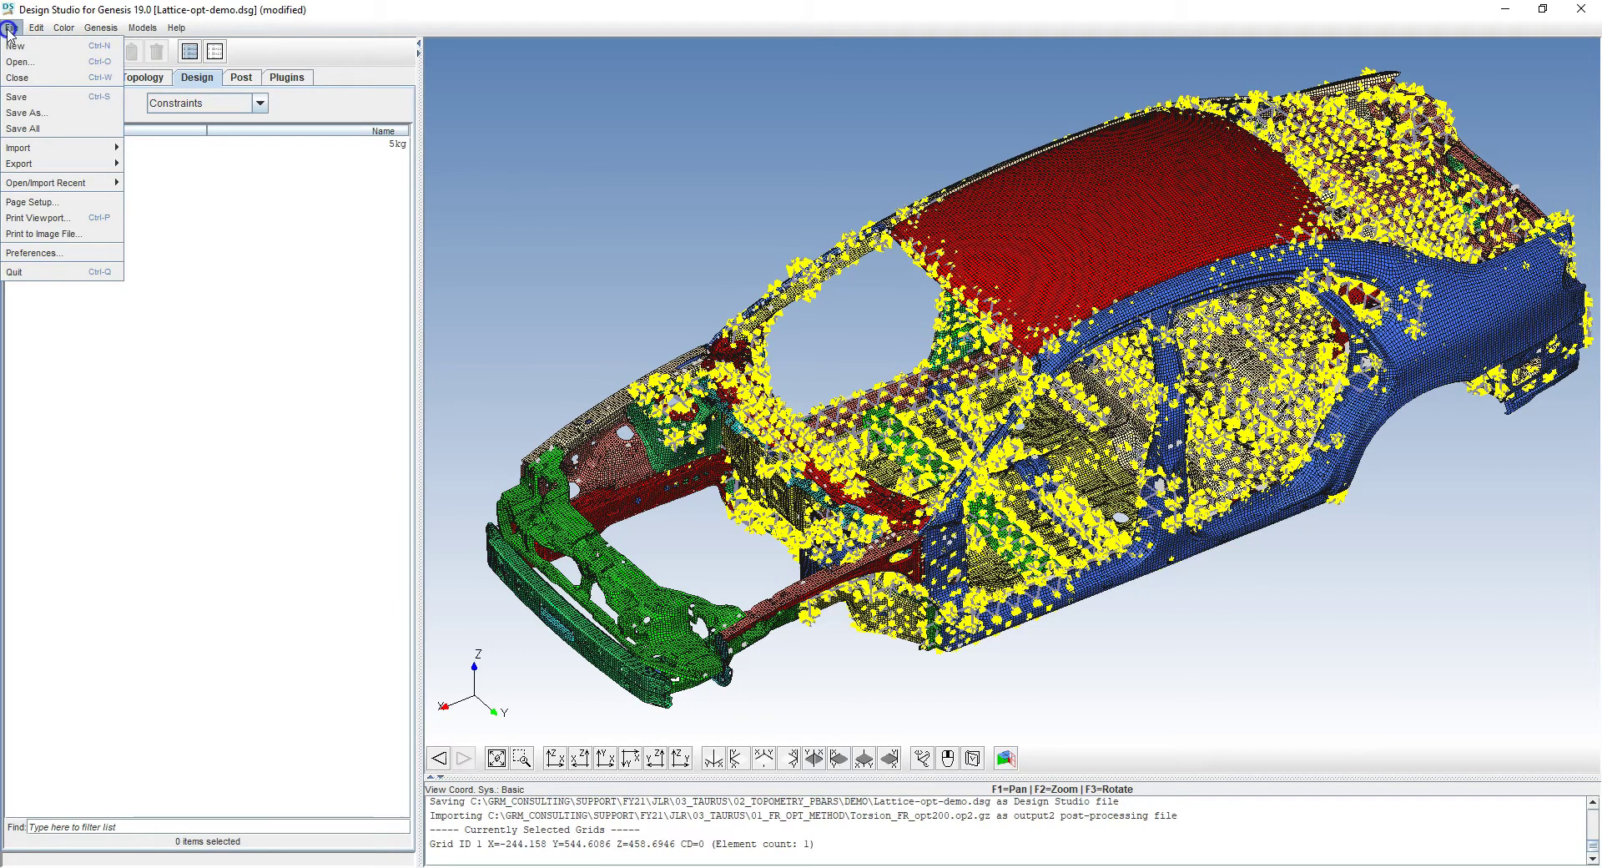
{"action": "left_click", "coordinate": [101, 164]}
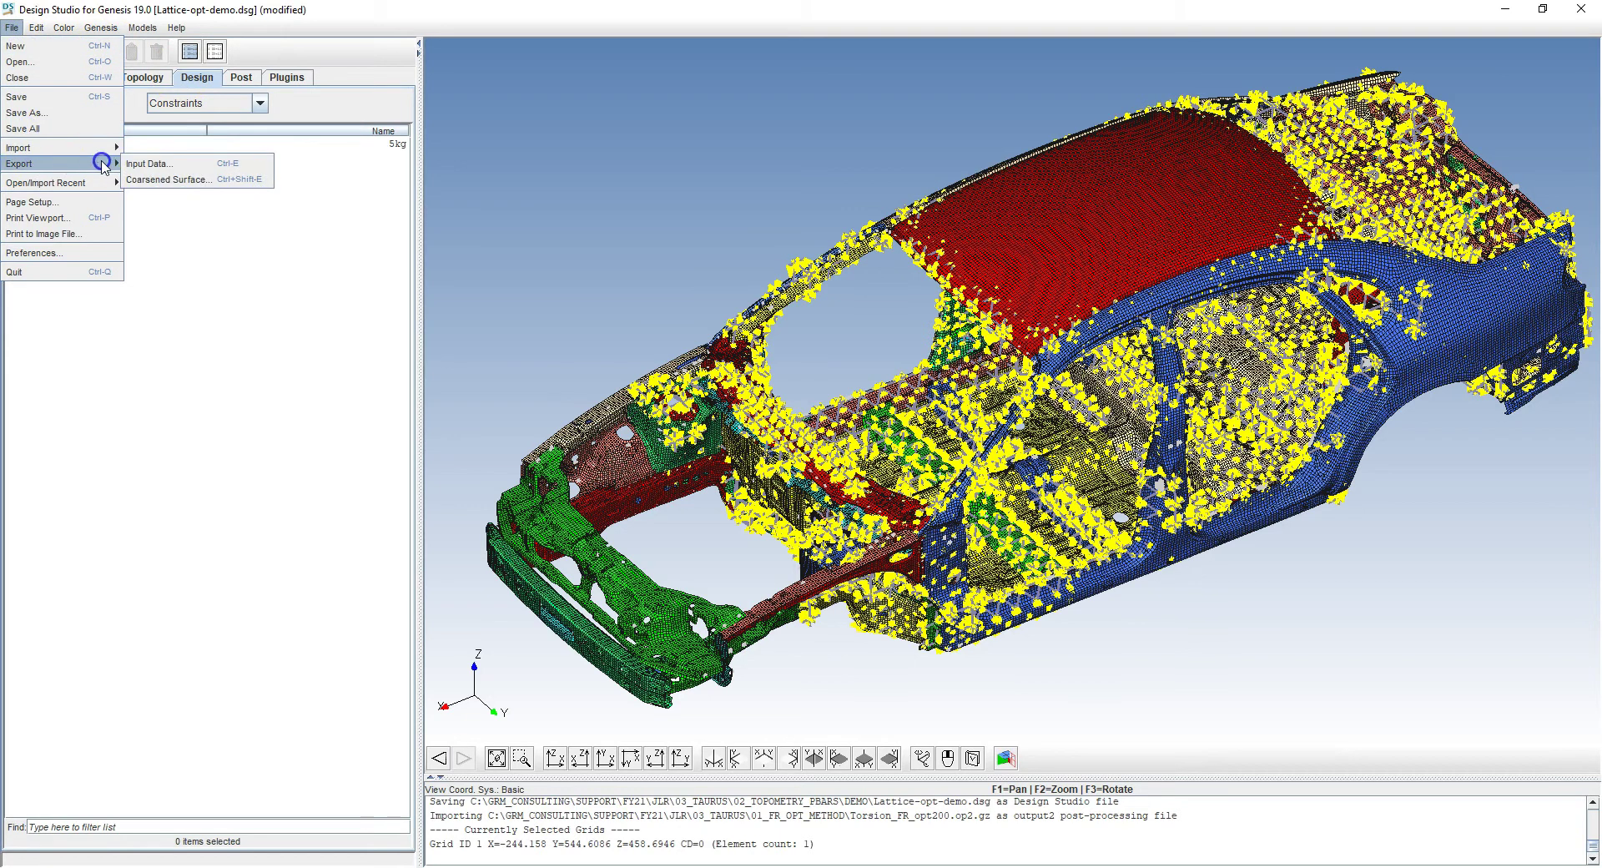
{"action": "left_click", "coordinate": [142, 163]}
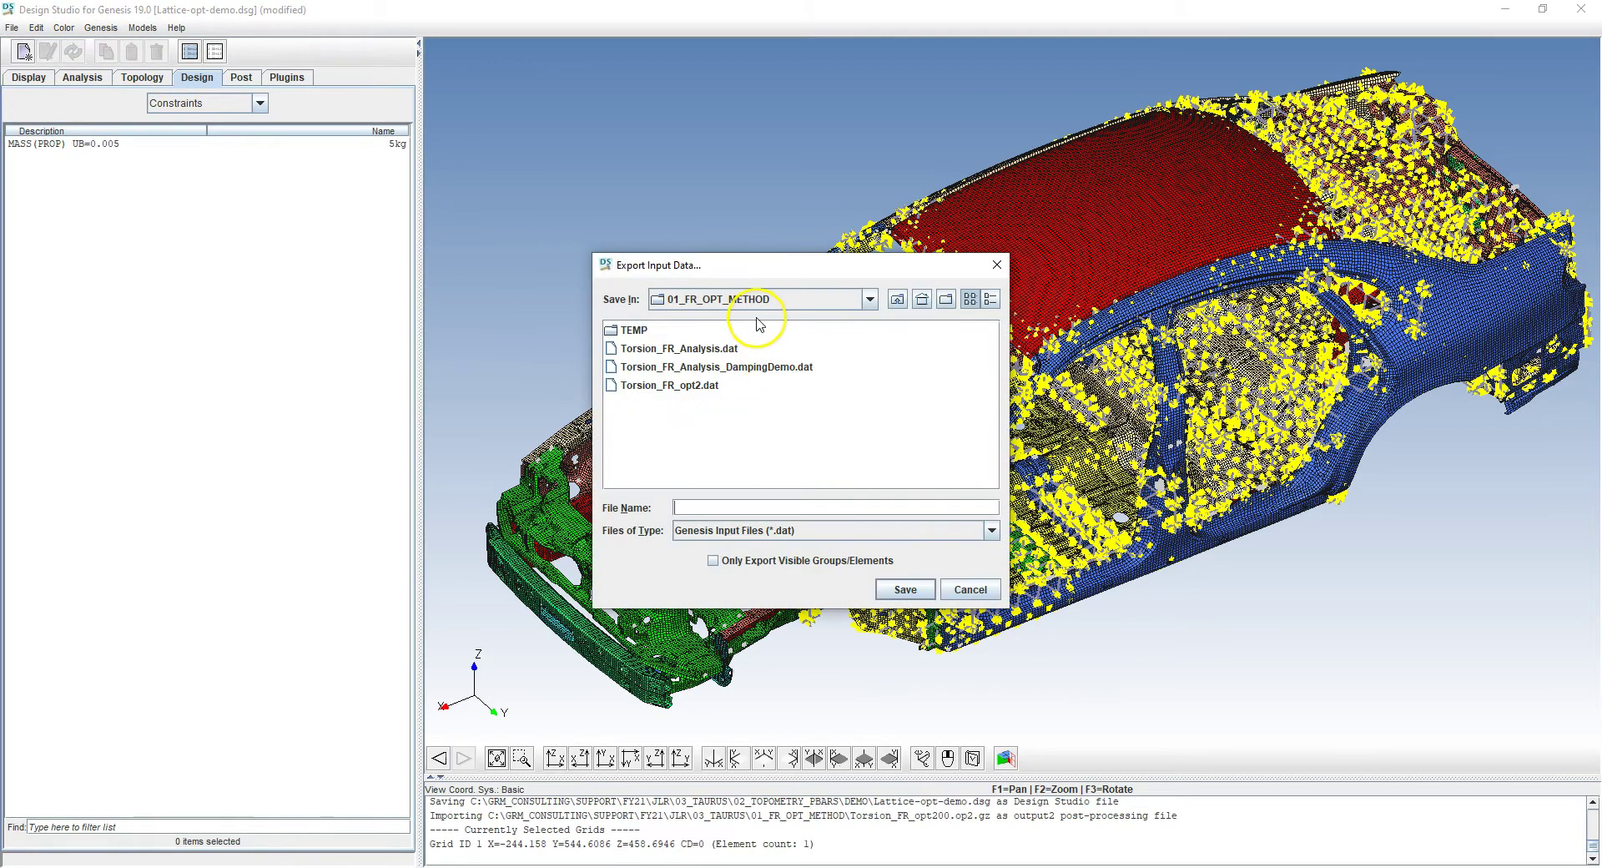
{"action": "left_click", "coordinate": [897, 298]}
{"action": "left_click", "coordinate": [696, 347]}
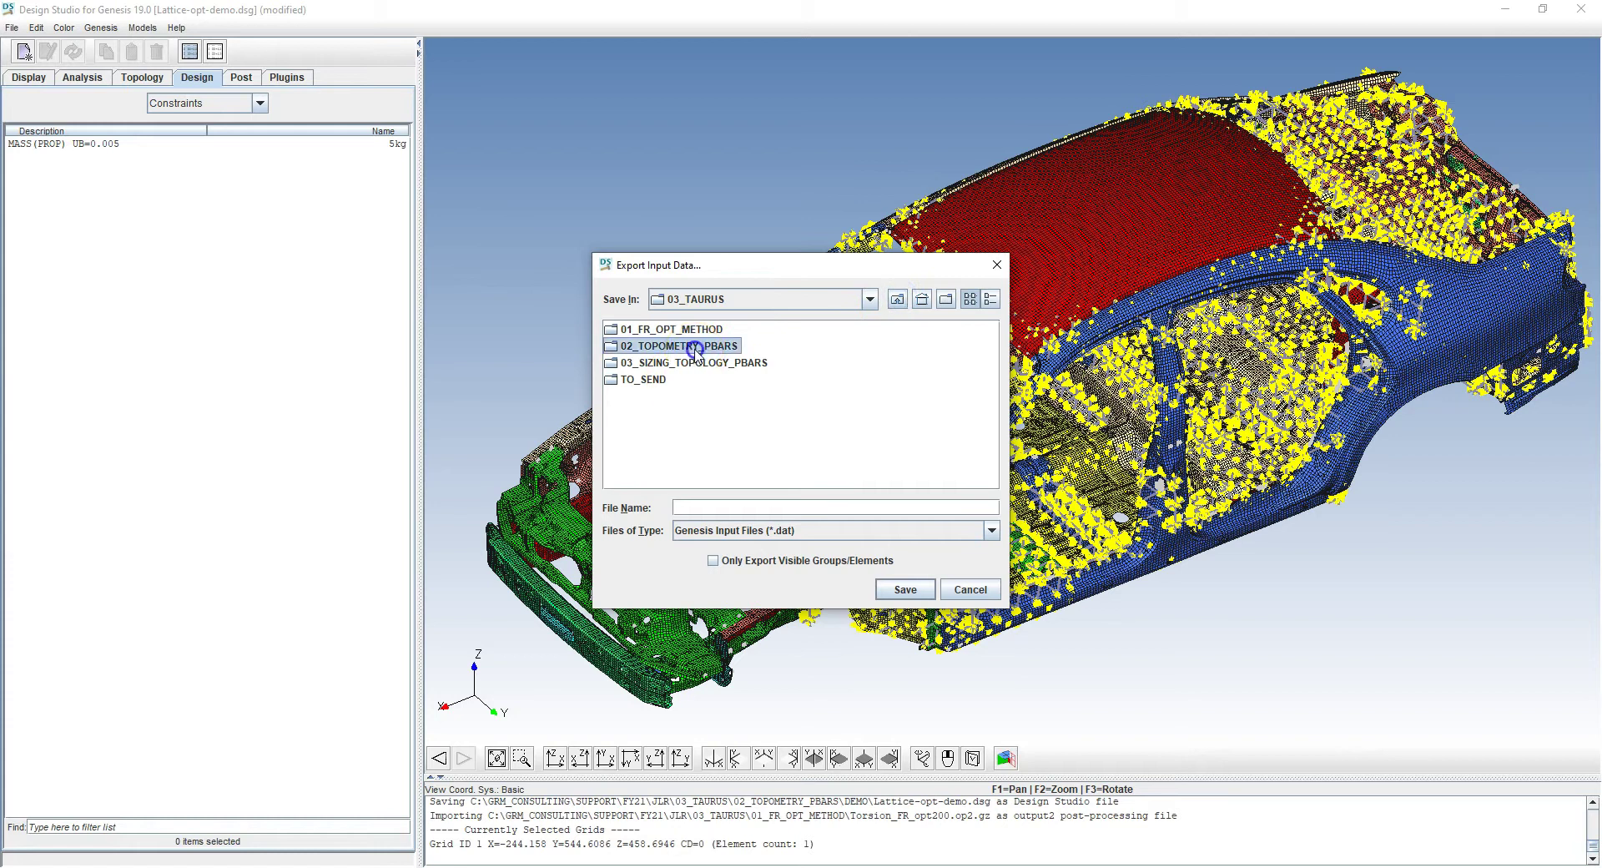
{"action": "double_click", "coordinate": [696, 347]}
{"action": "double_click", "coordinate": [635, 328]}
{"action": "left_click", "coordinate": [727, 512]}
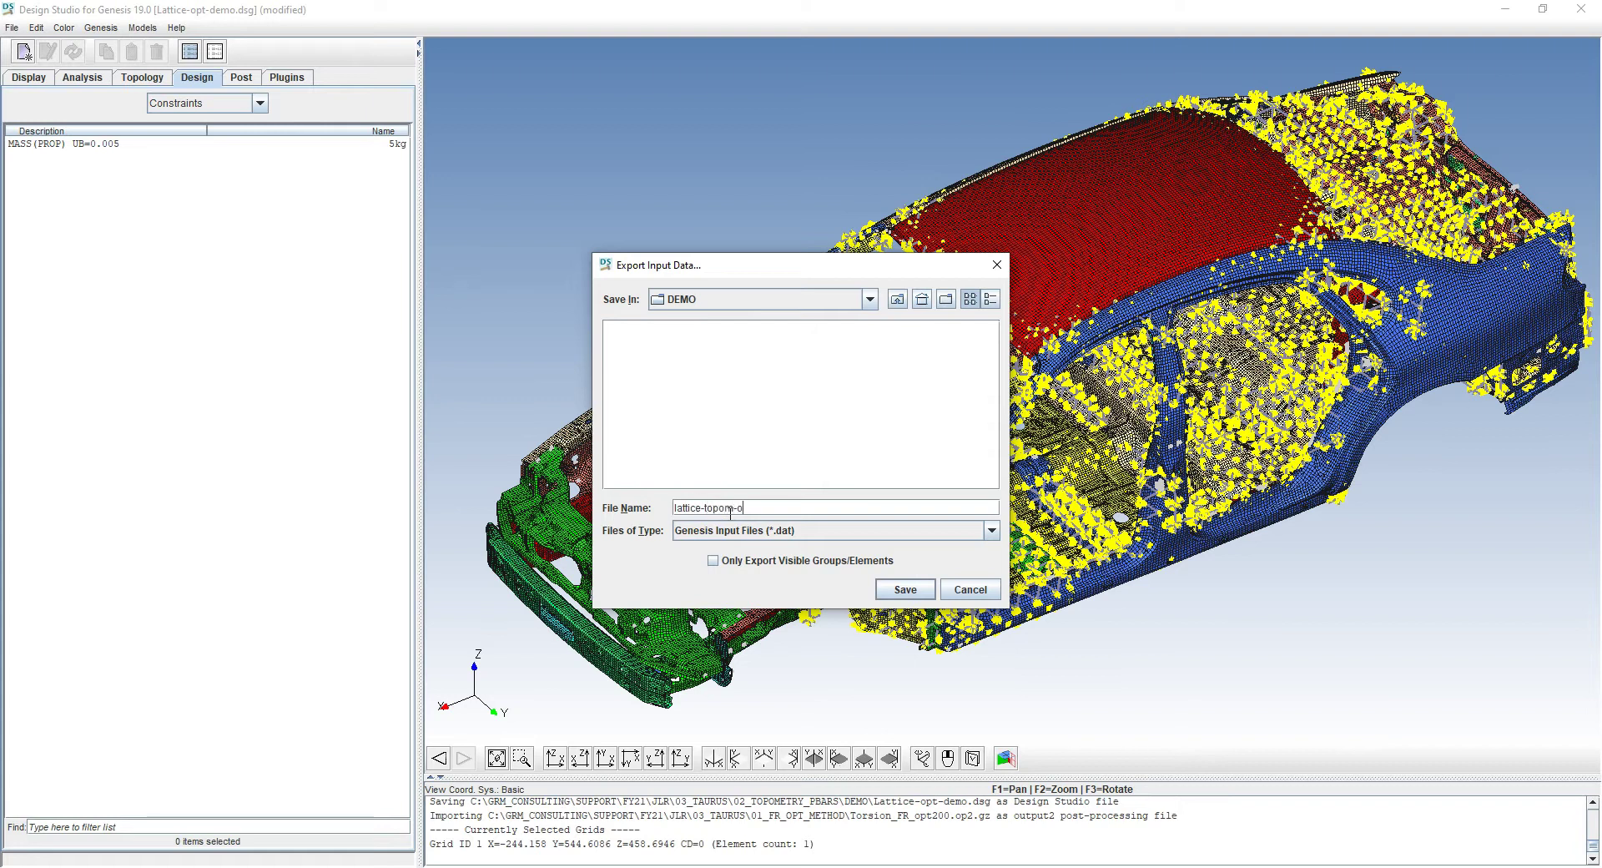
{"action": "key", "text": "Return"}
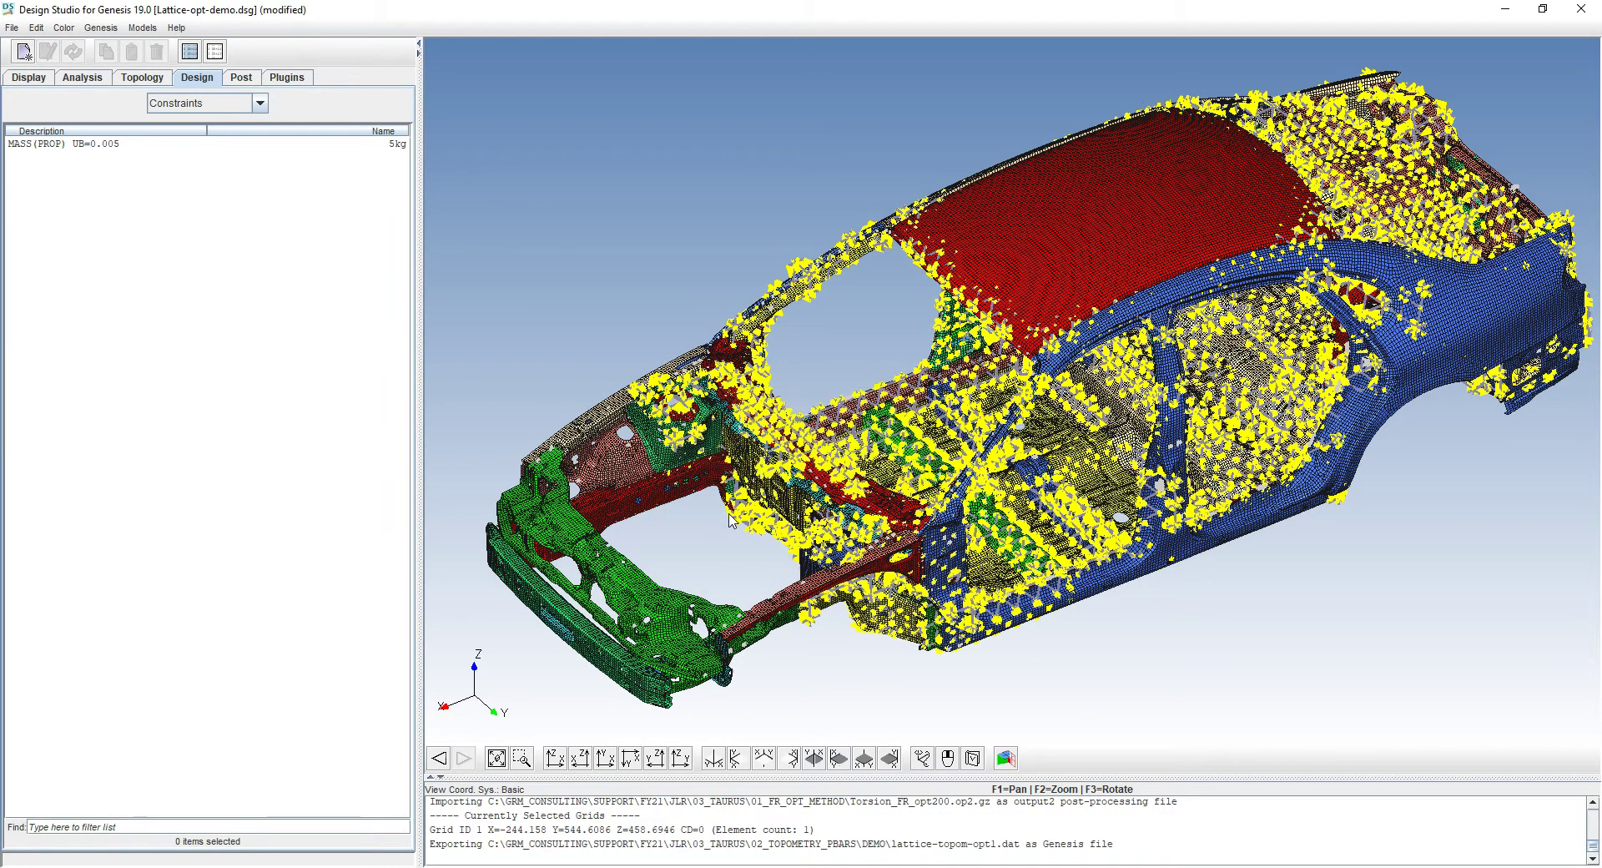
{"action": "middle_click_drag", "start_coordinate": [808, 454], "coordinate": [807, 449]}
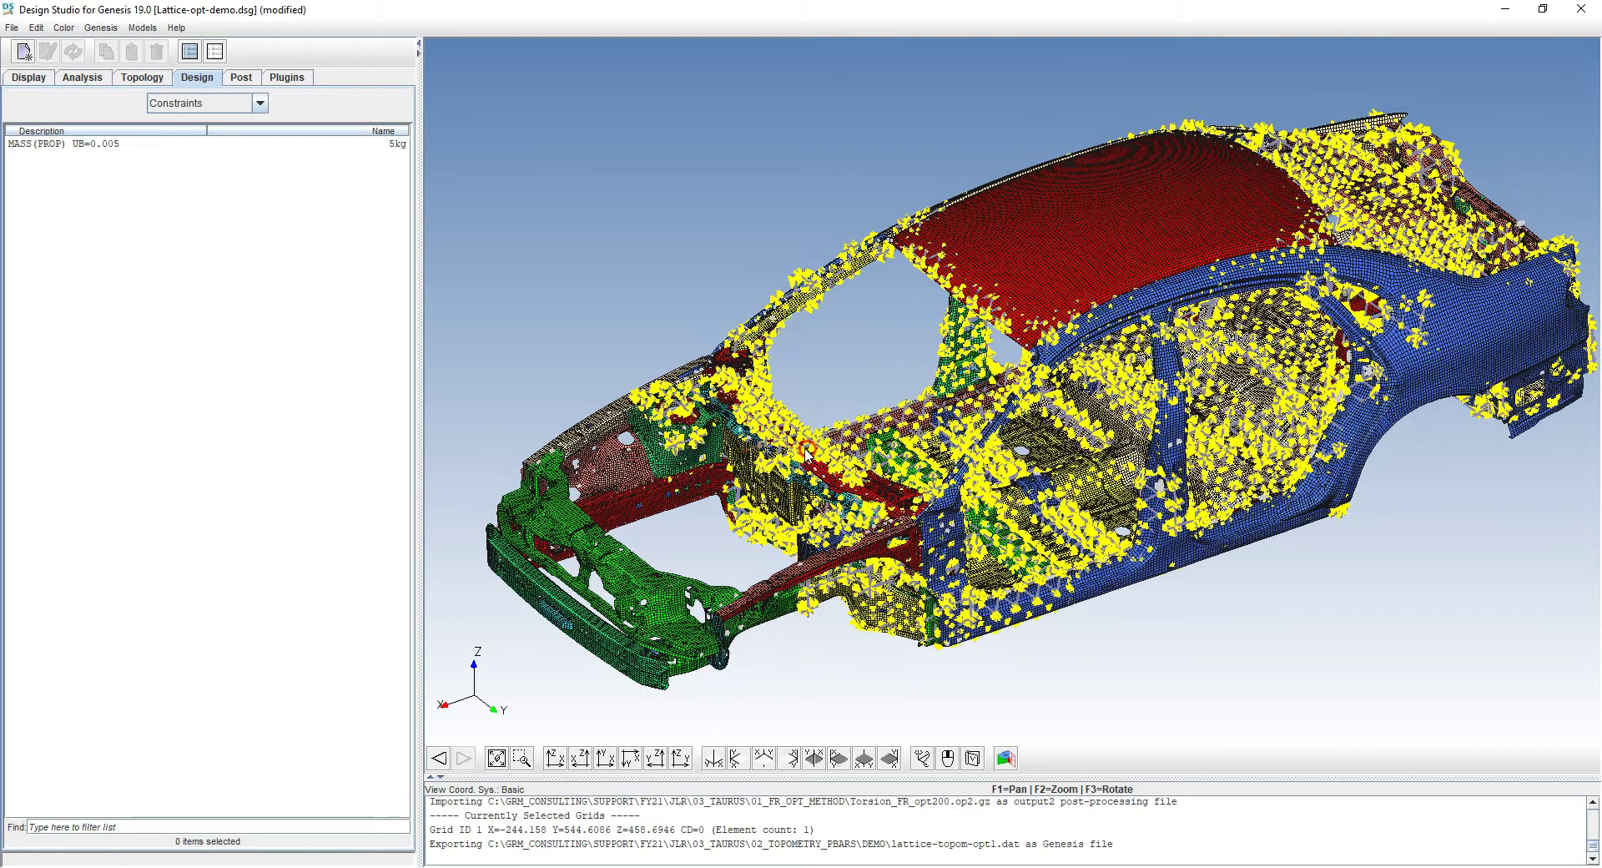
{"action": "left_click", "coordinate": [35, 828]}
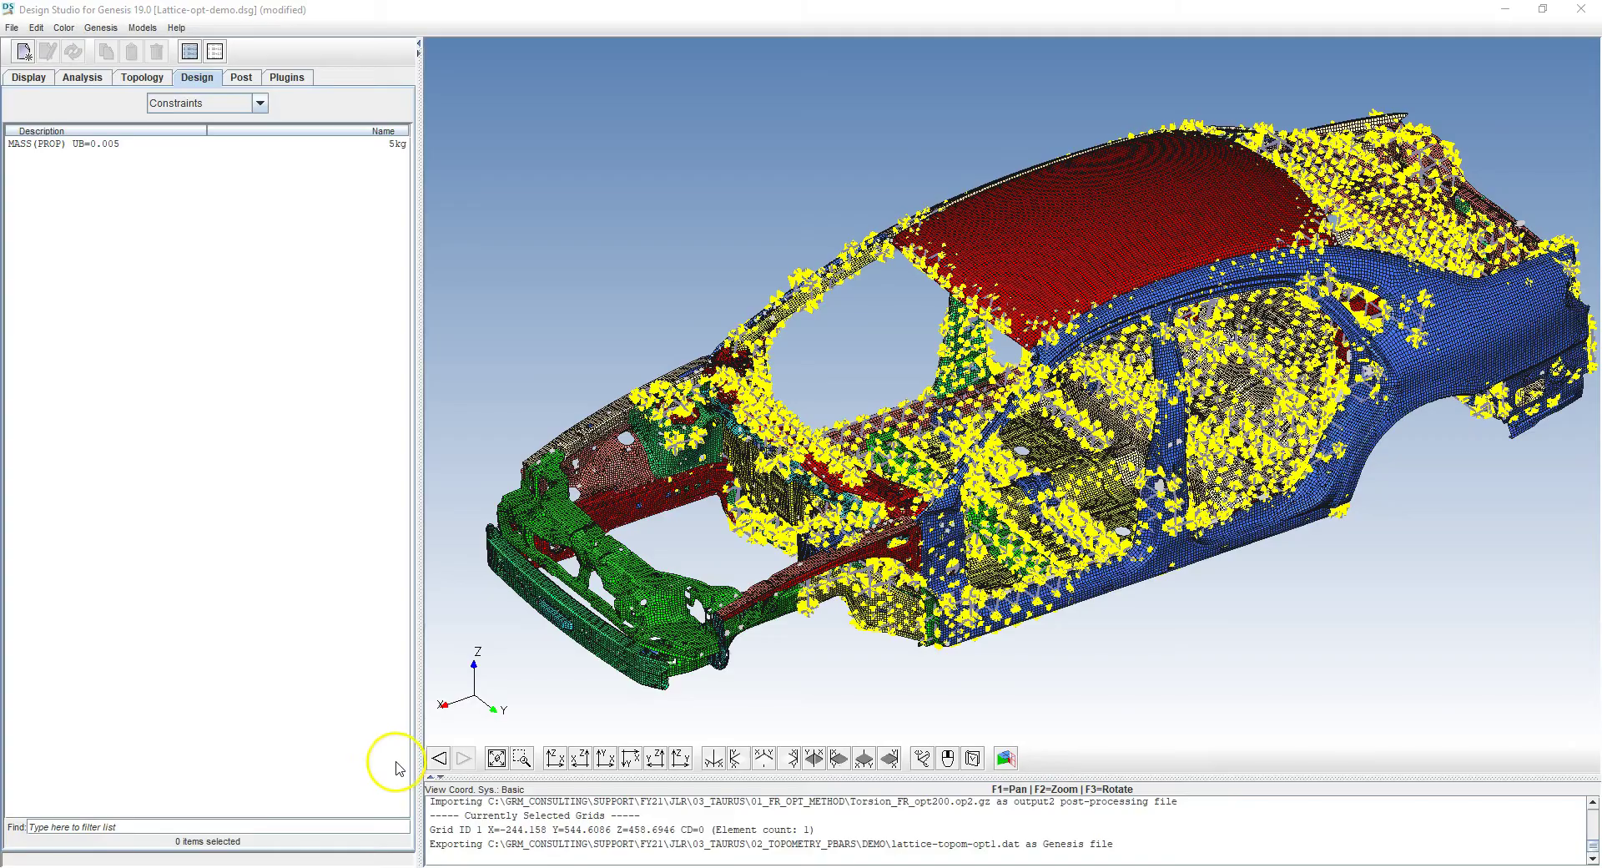
Step: Switch to Notepad++ and check the INCLUDE line for lattice-topom-opt1_design.bulk in lattice-topom-opt1.dat
{"action": "left_click", "coordinate": [619, 867]}
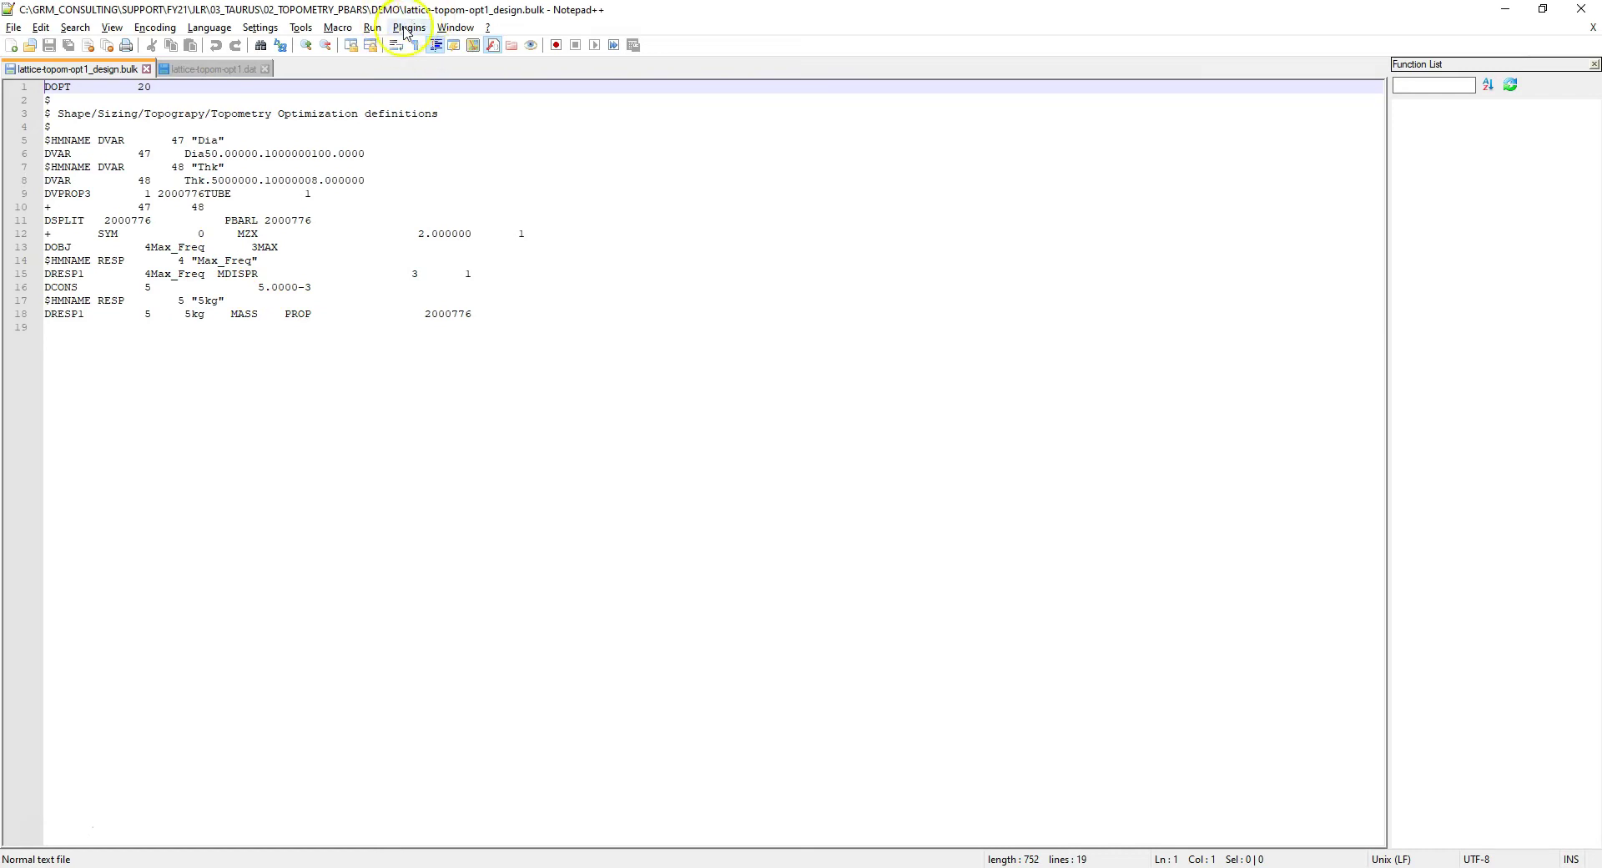
{"action": "left_click", "coordinate": [220, 72]}
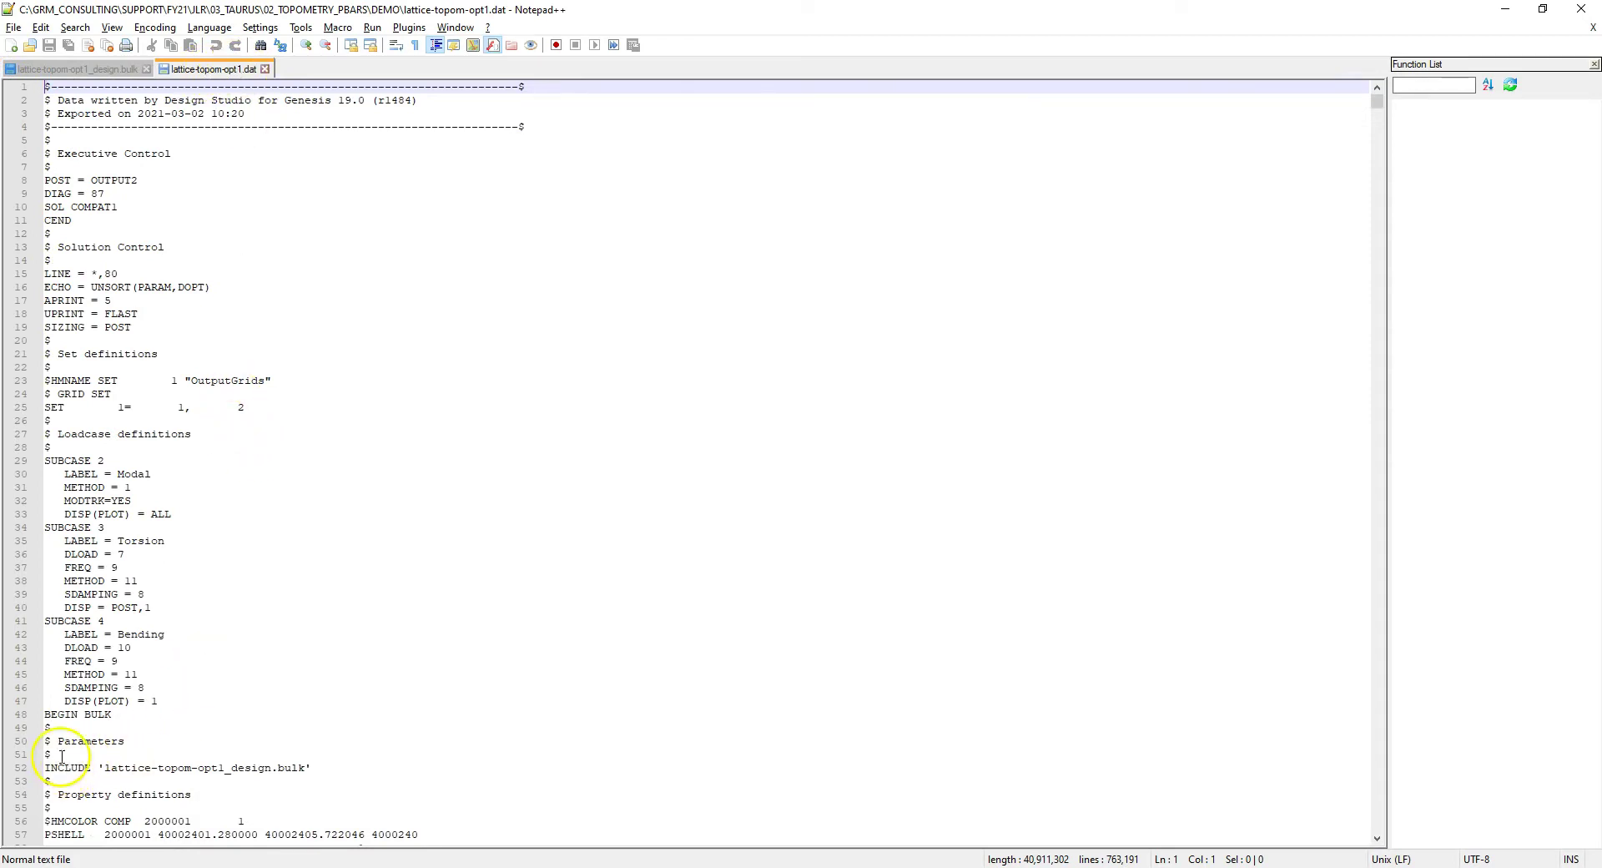
{"action": "left_click_drag", "start_coordinate": [45, 768], "coordinate": [313, 773]}
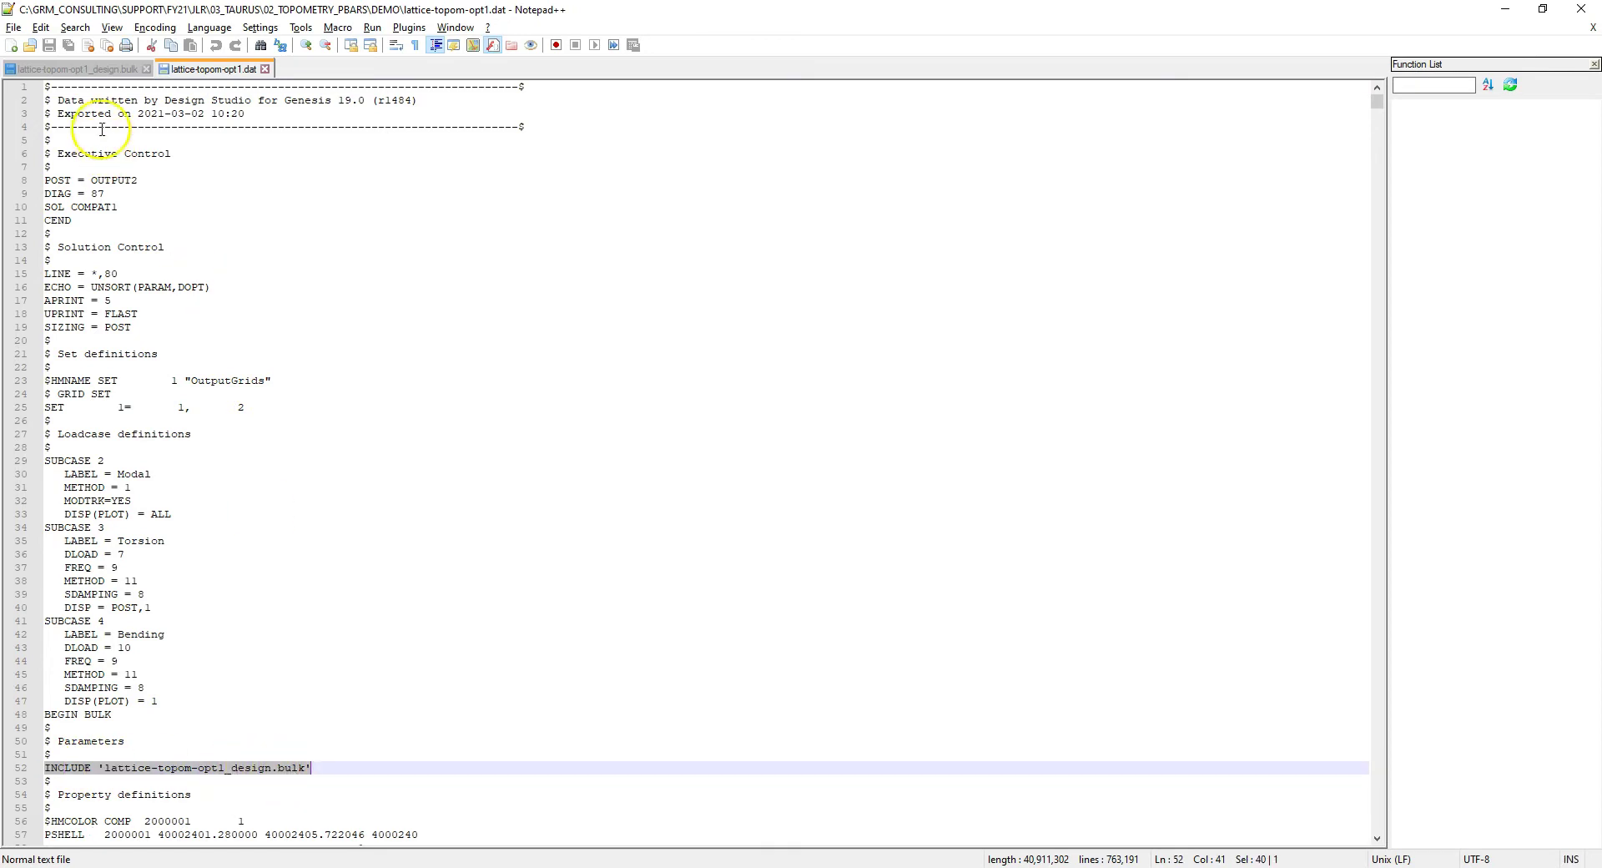
Step: Review the DVPROP3 tube property and DSPLIT symmetry entries in lattice-topom-opt1_design.bulk
{"action": "left_click", "coordinate": [98, 69]}
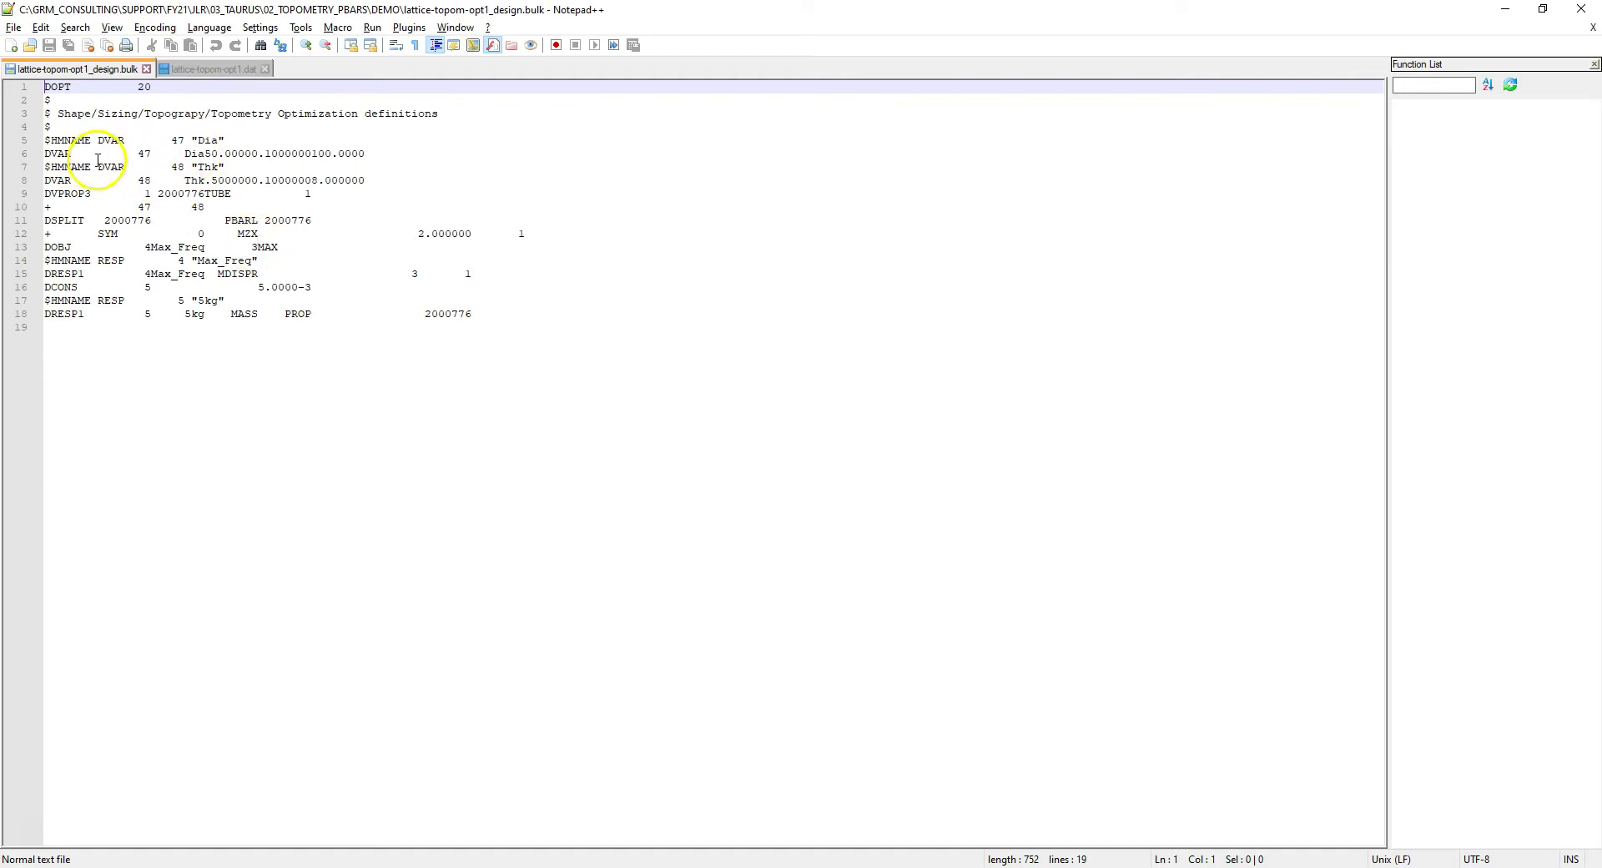
{"action": "double_click", "coordinate": [69, 193]}
{"action": "left_click_drag", "start_coordinate": [205, 207], "coordinate": [35, 199]}
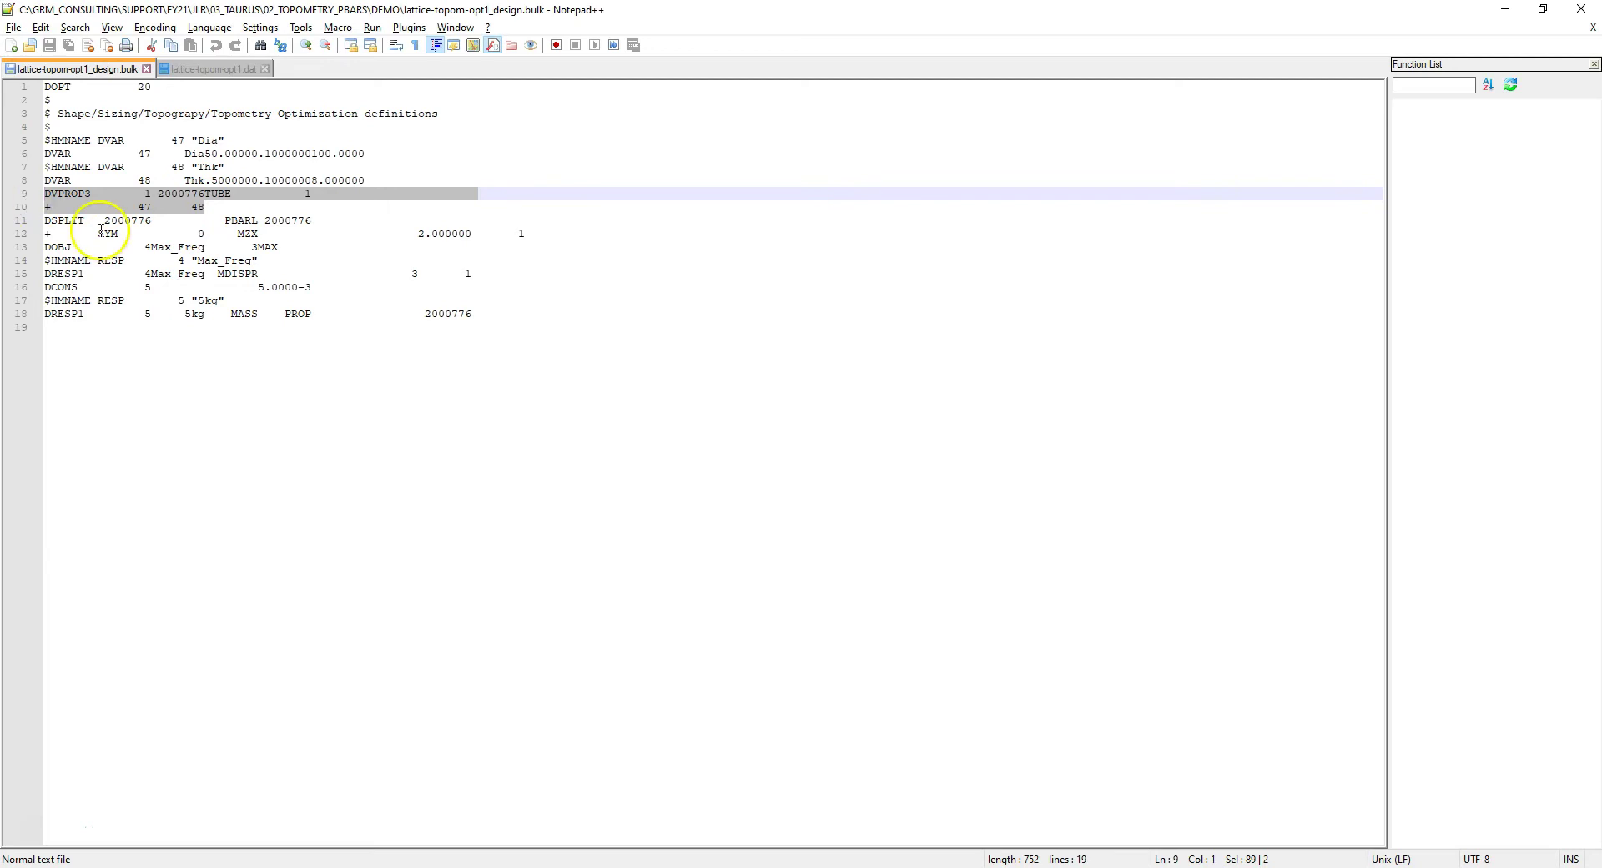
{"action": "left_click_drag", "start_coordinate": [270, 233], "coordinate": [34, 220]}
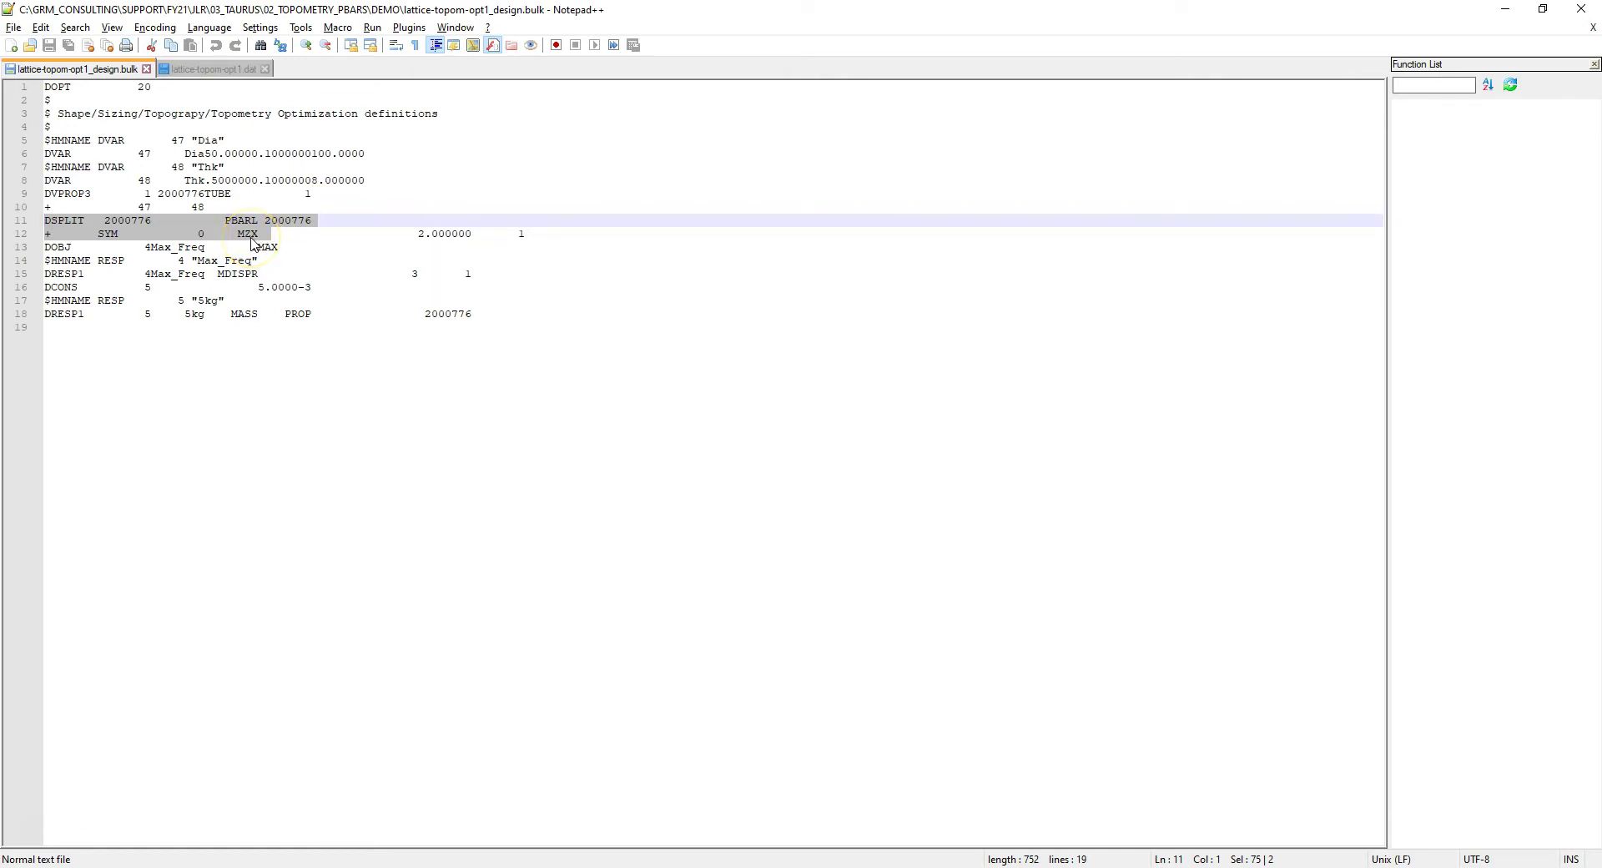
Step: Check the DOBJ objective, the MDISPR response fields and the DCONS mass limit in the design file
{"action": "left_click", "coordinate": [52, 247]}
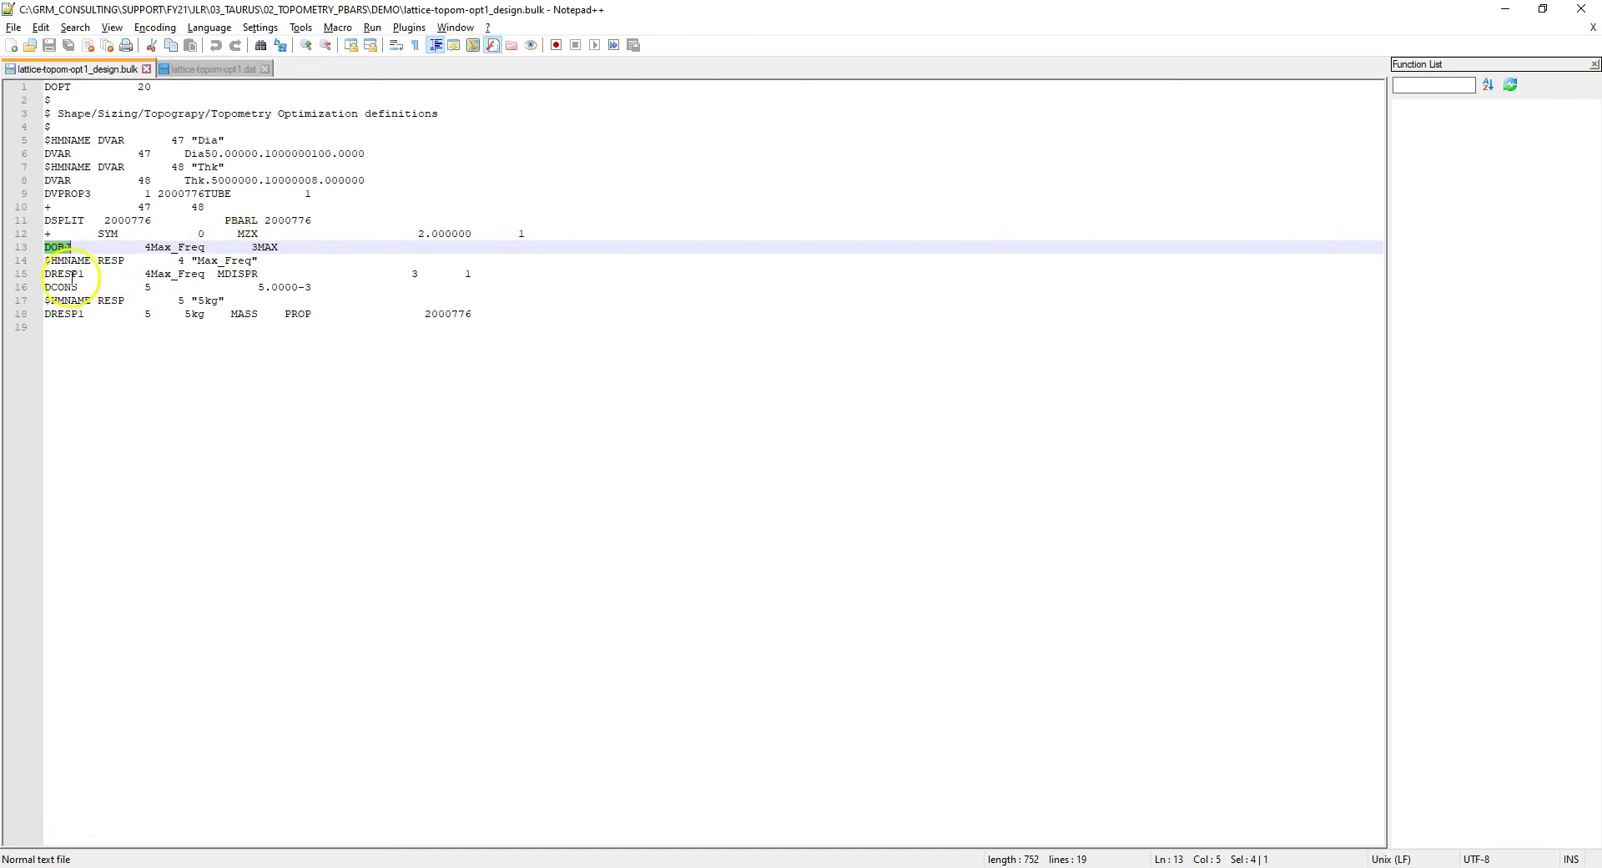
{"action": "left_click", "coordinate": [243, 275]}
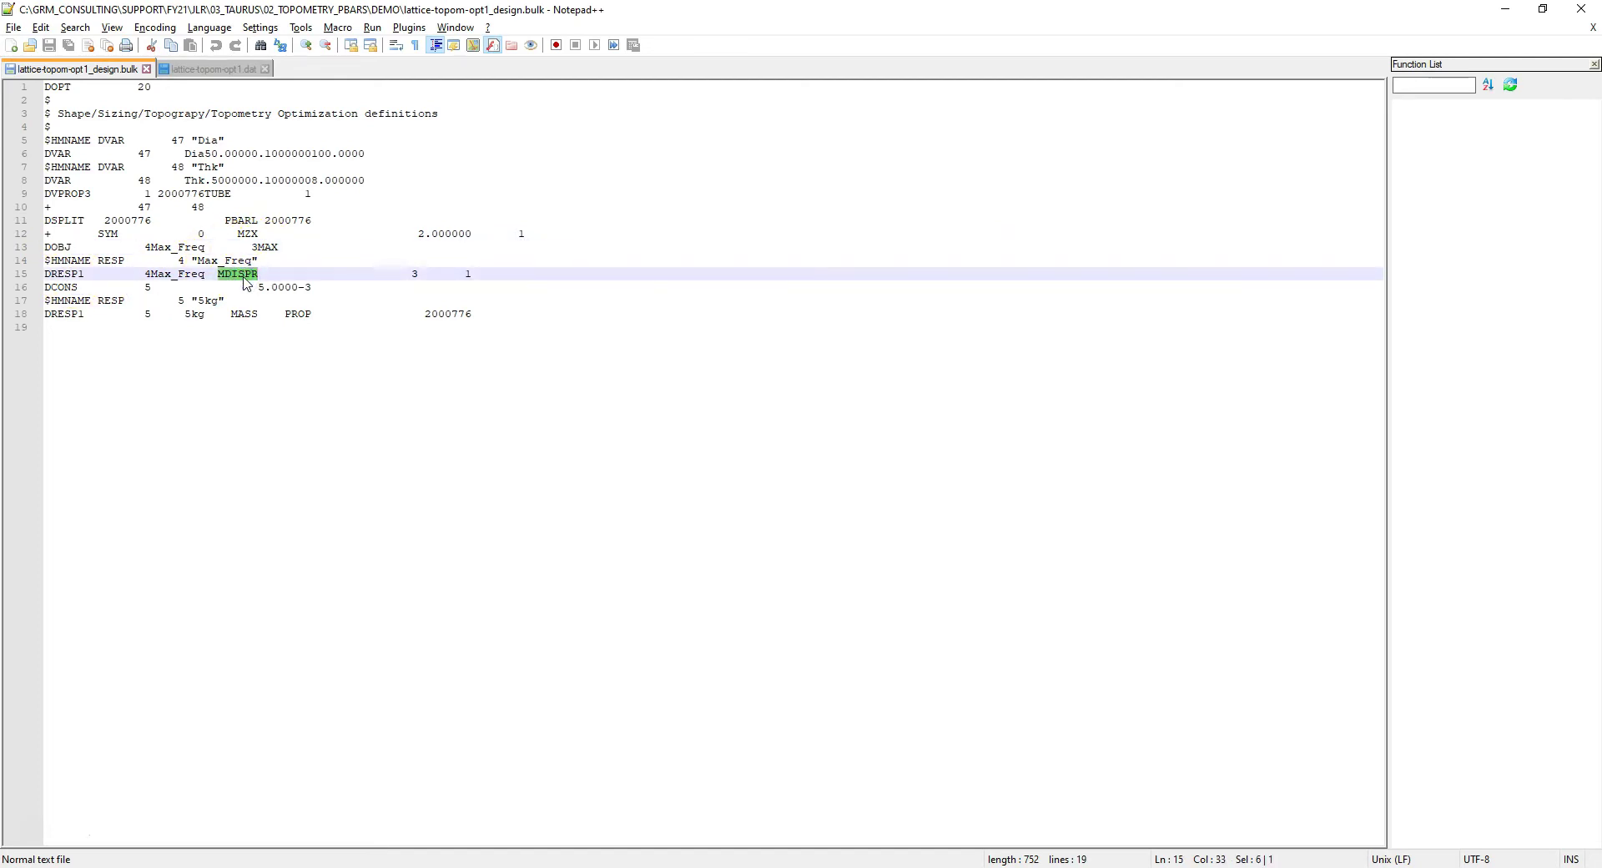
{"action": "double_click", "coordinate": [415, 273]}
{"action": "double_click", "coordinate": [467, 270]}
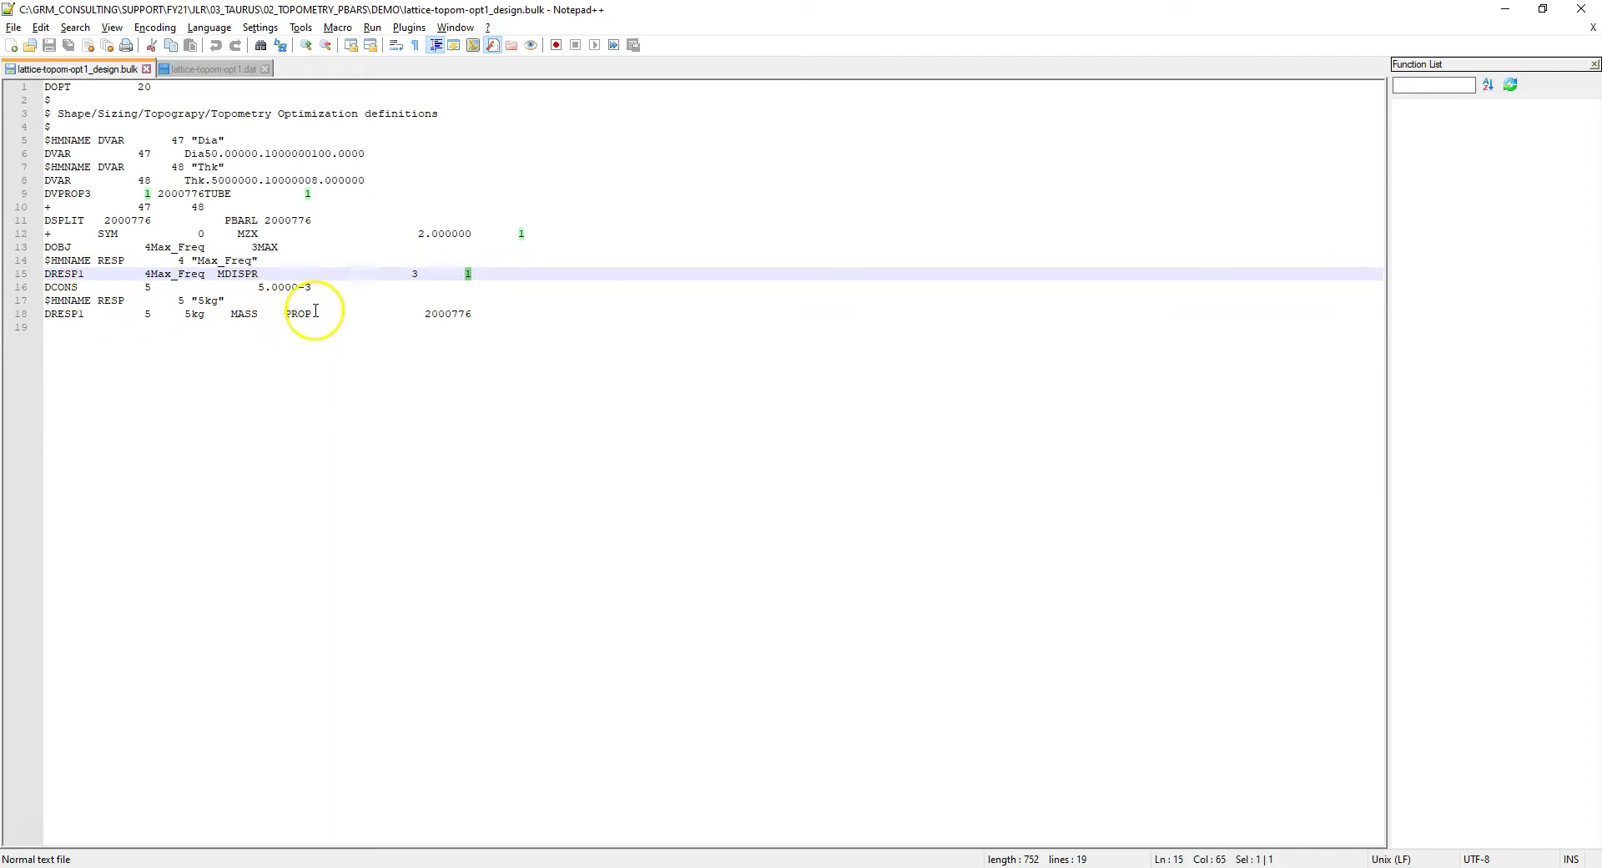
{"action": "left_click", "coordinate": [311, 290]}
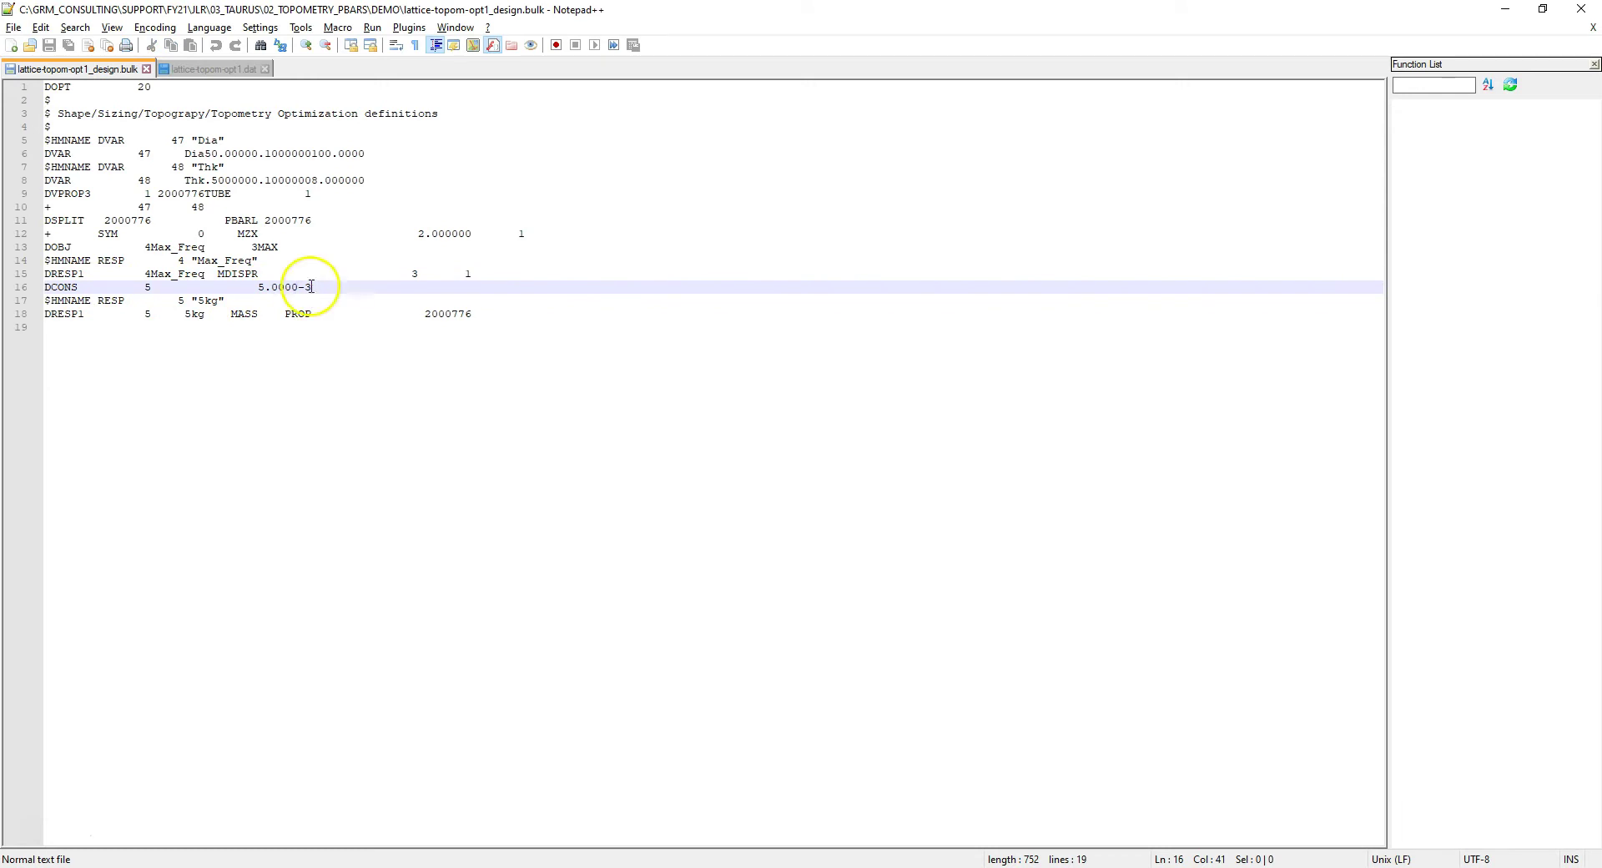
Step: Check the APRINT, UPRINT and SIZING output control lines in lattice-topom-opt1.dat
{"action": "left_click", "coordinate": [223, 70]}
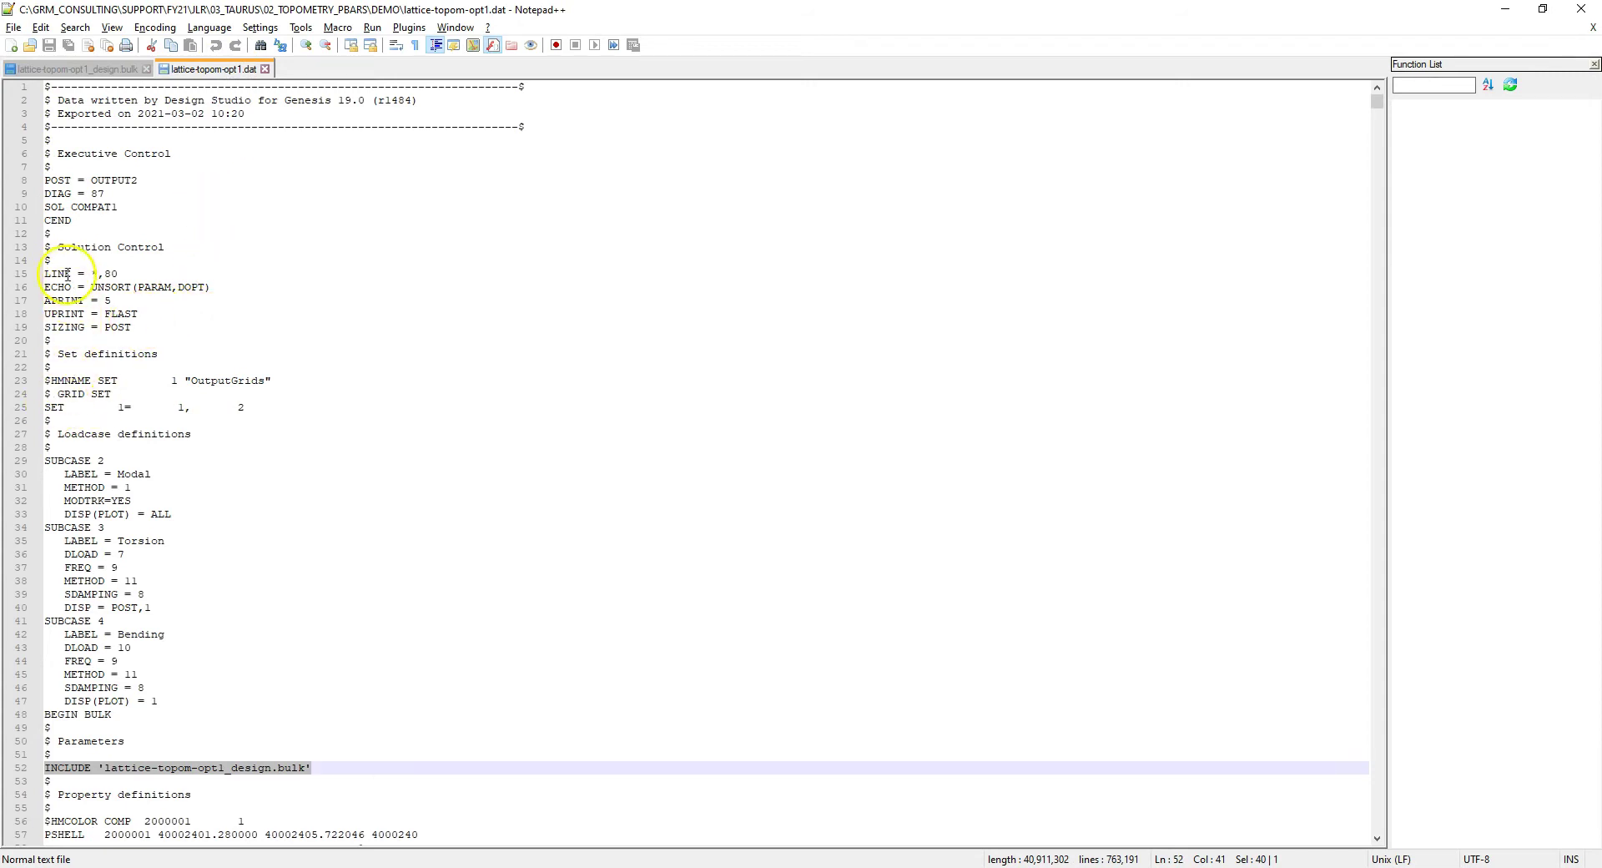
{"action": "left_click", "coordinate": [109, 298]}
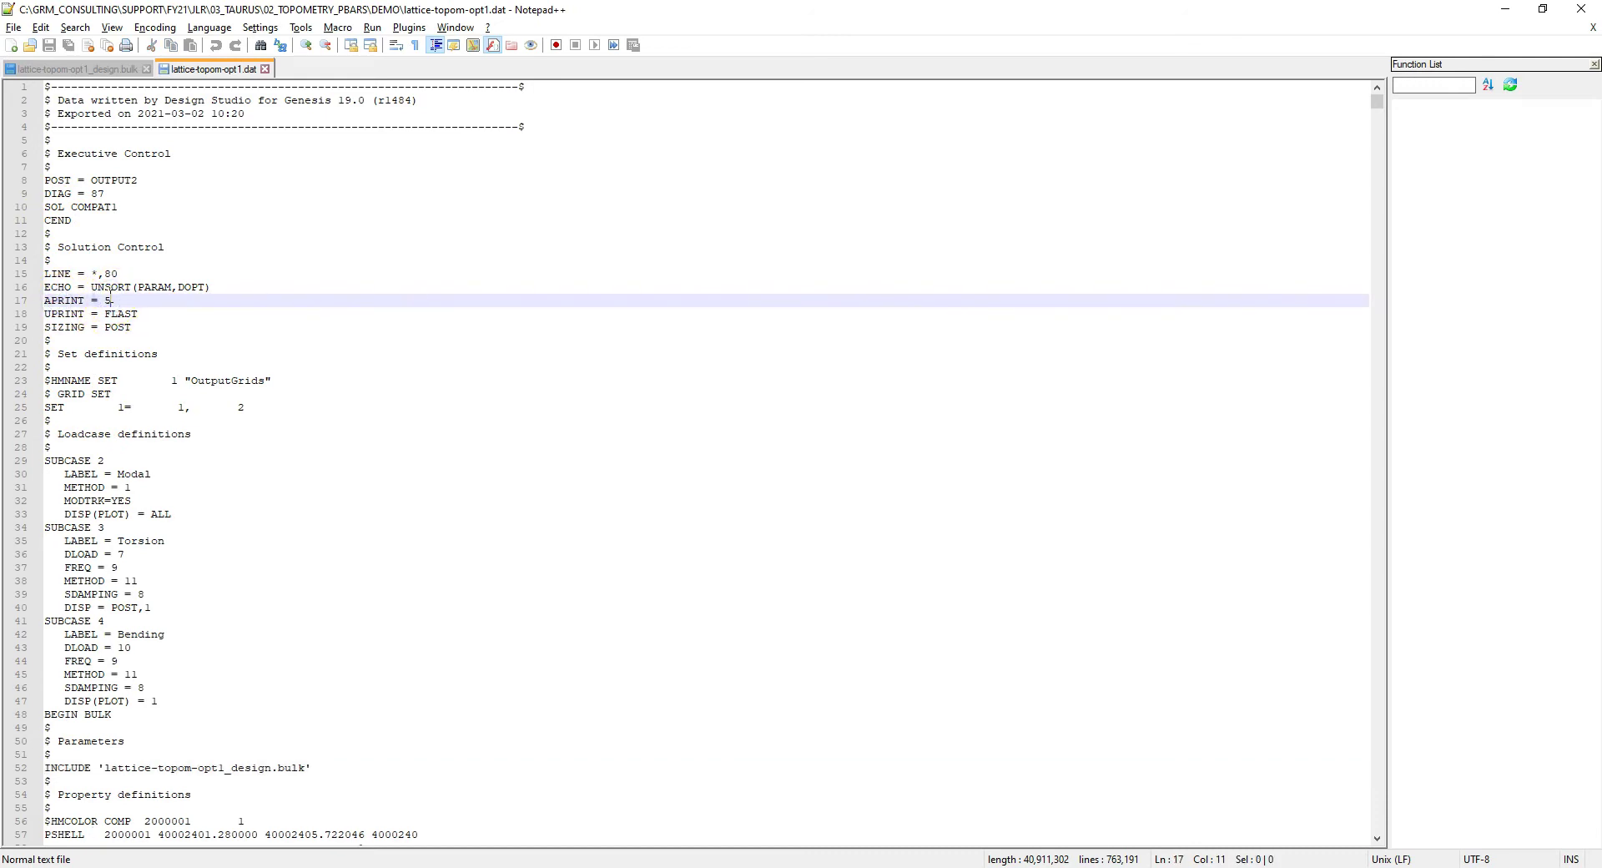
{"action": "double_click", "coordinate": [67, 314]}
{"action": "left_click_drag", "start_coordinate": [106, 313], "coordinate": [140, 311]}
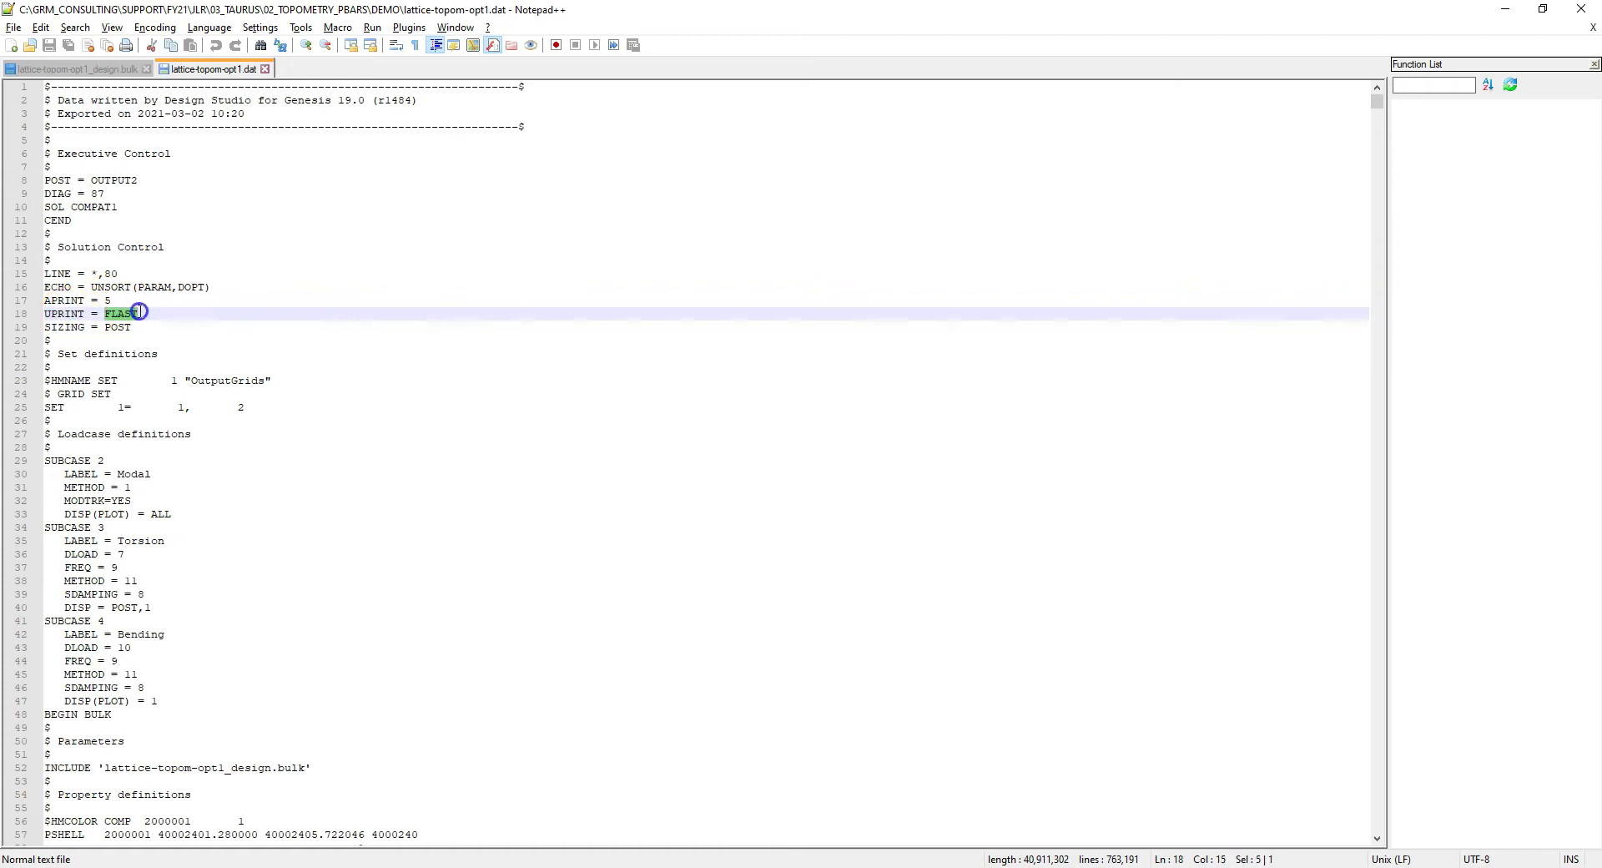
{"action": "left_click", "coordinate": [73, 326]}
{"action": "double_click", "coordinate": [114, 326]}
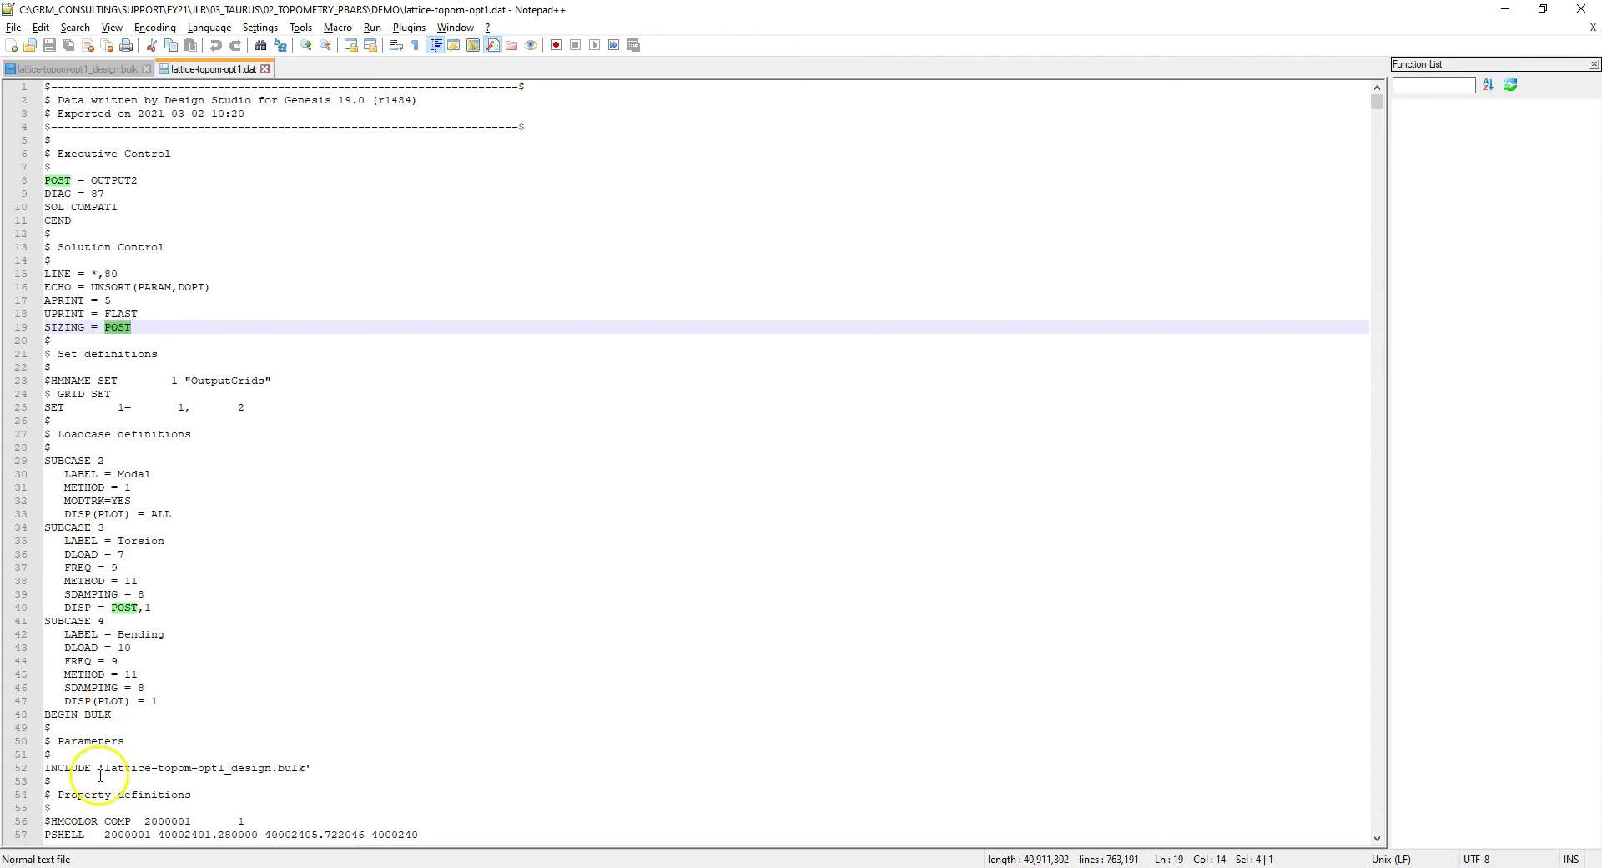
Step: Switch back to Design Studio for Genesis and look over the car body model with its lattice bars
{"action": "key", "text": "alt+Tab"}
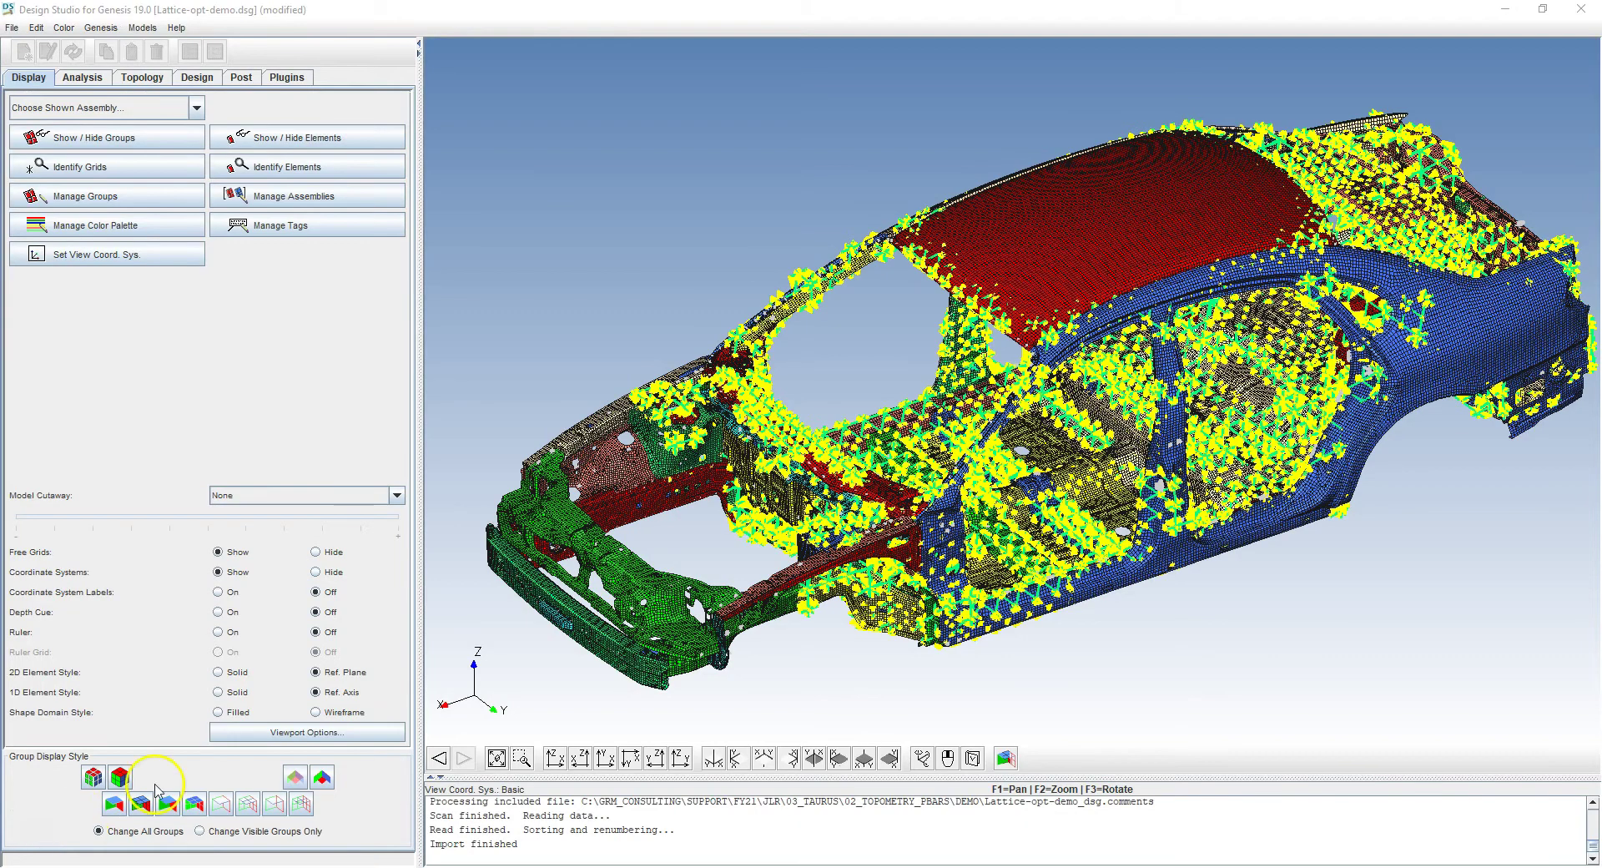
{"action": "left_click_drag", "start_coordinate": [805, 653], "coordinate": [850, 617]}
{"action": "left_click", "coordinate": [142, 27]}
{"action": "mouse_move", "coordinate": [100, 28]}
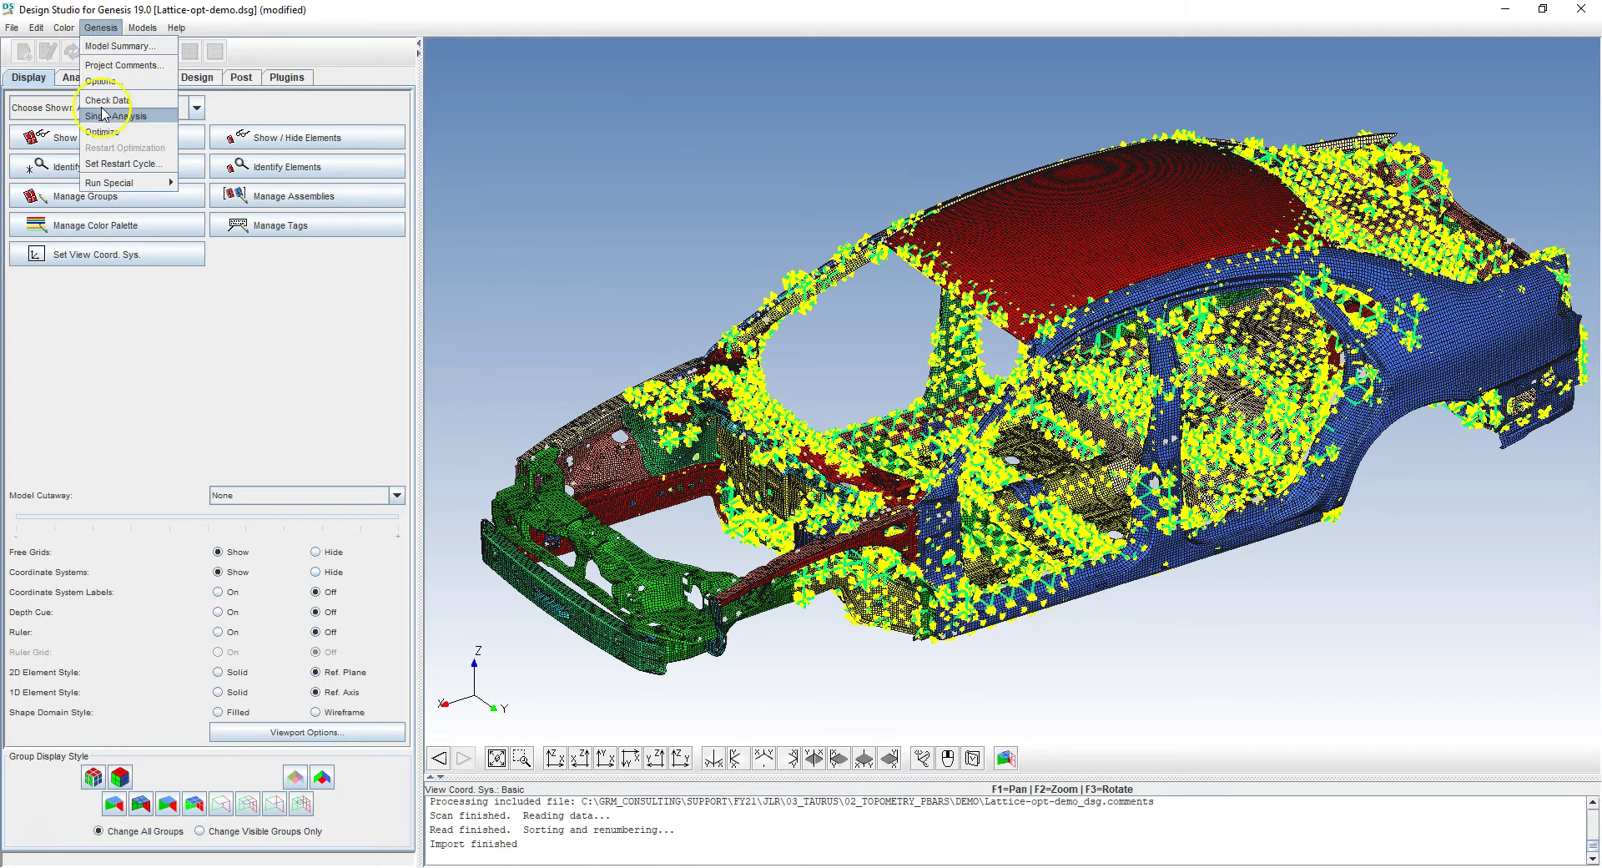
{"action": "left_click", "coordinate": [142, 28]}
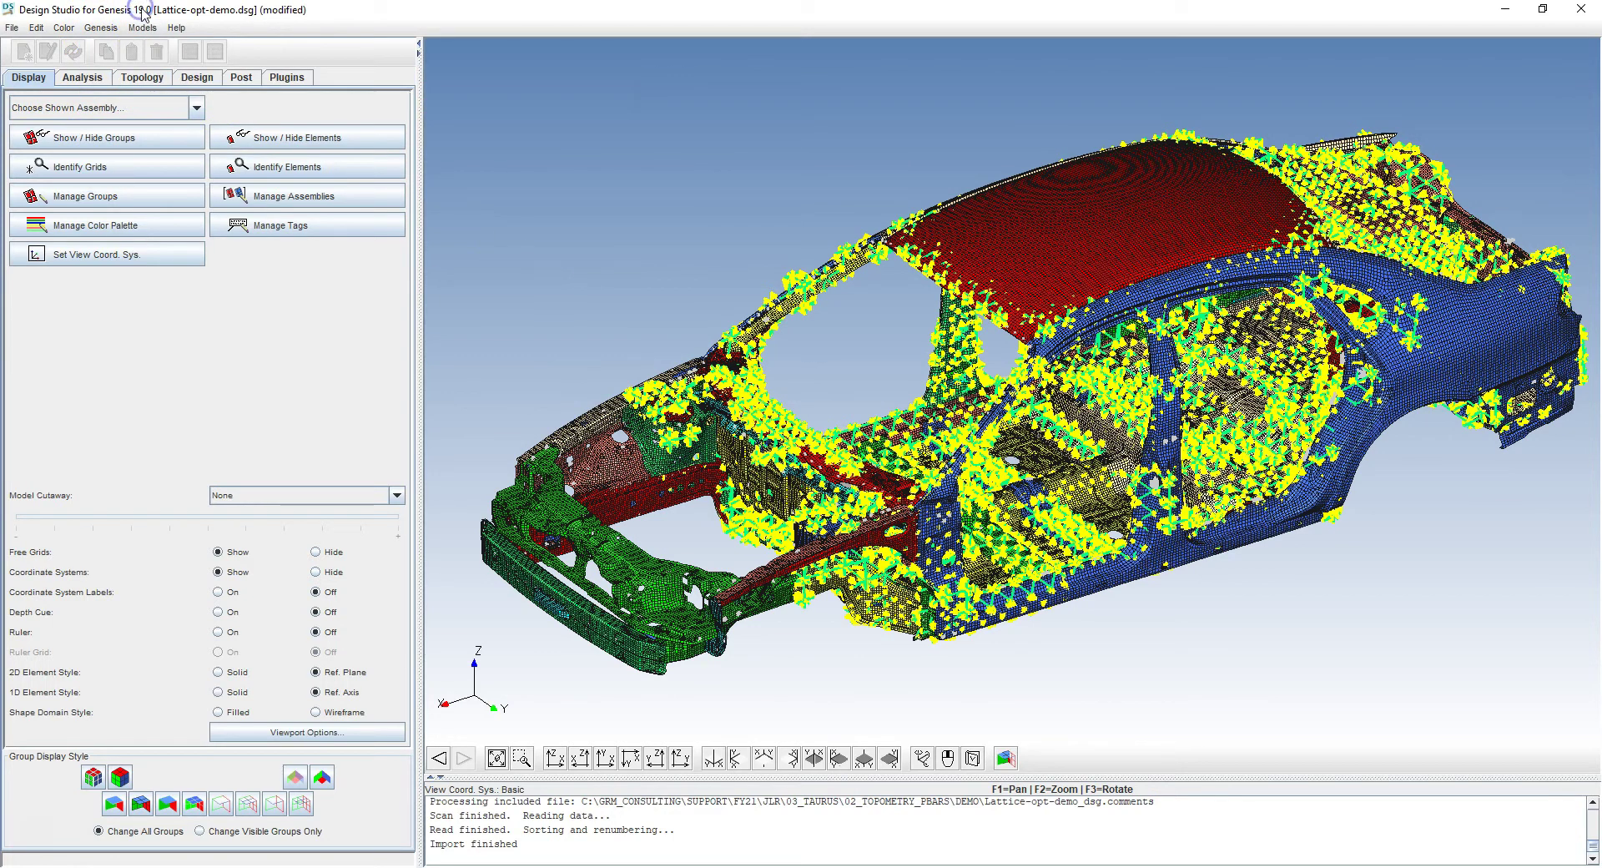
{"action": "left_click_drag", "start_coordinate": [673, 329], "coordinate": [688, 337]}
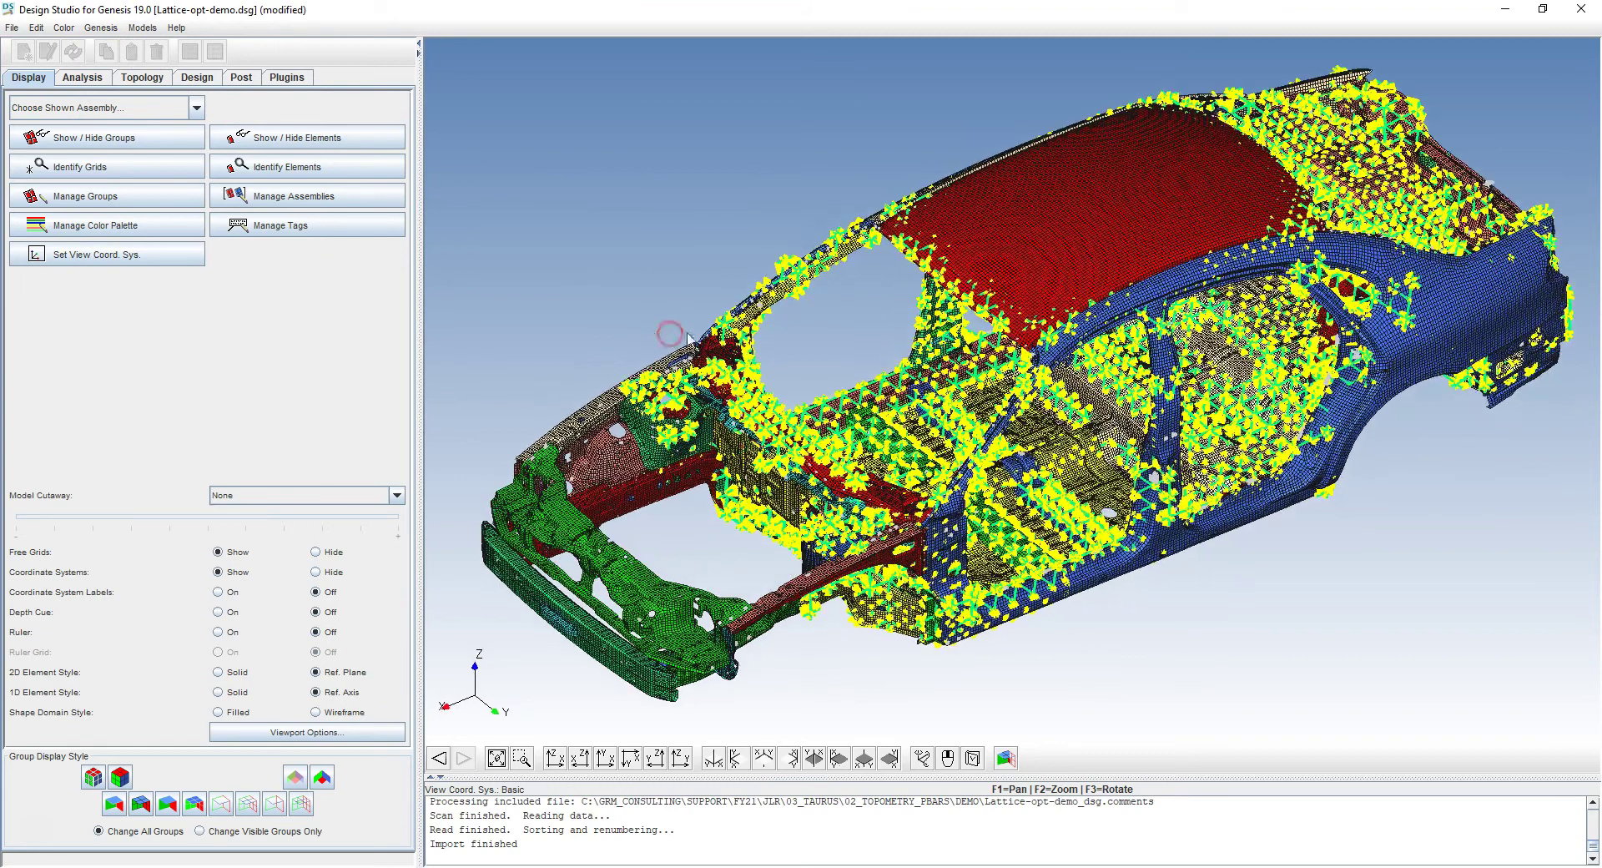
{"action": "left_click_drag", "start_coordinate": [827, 354], "coordinate": [826, 359]}
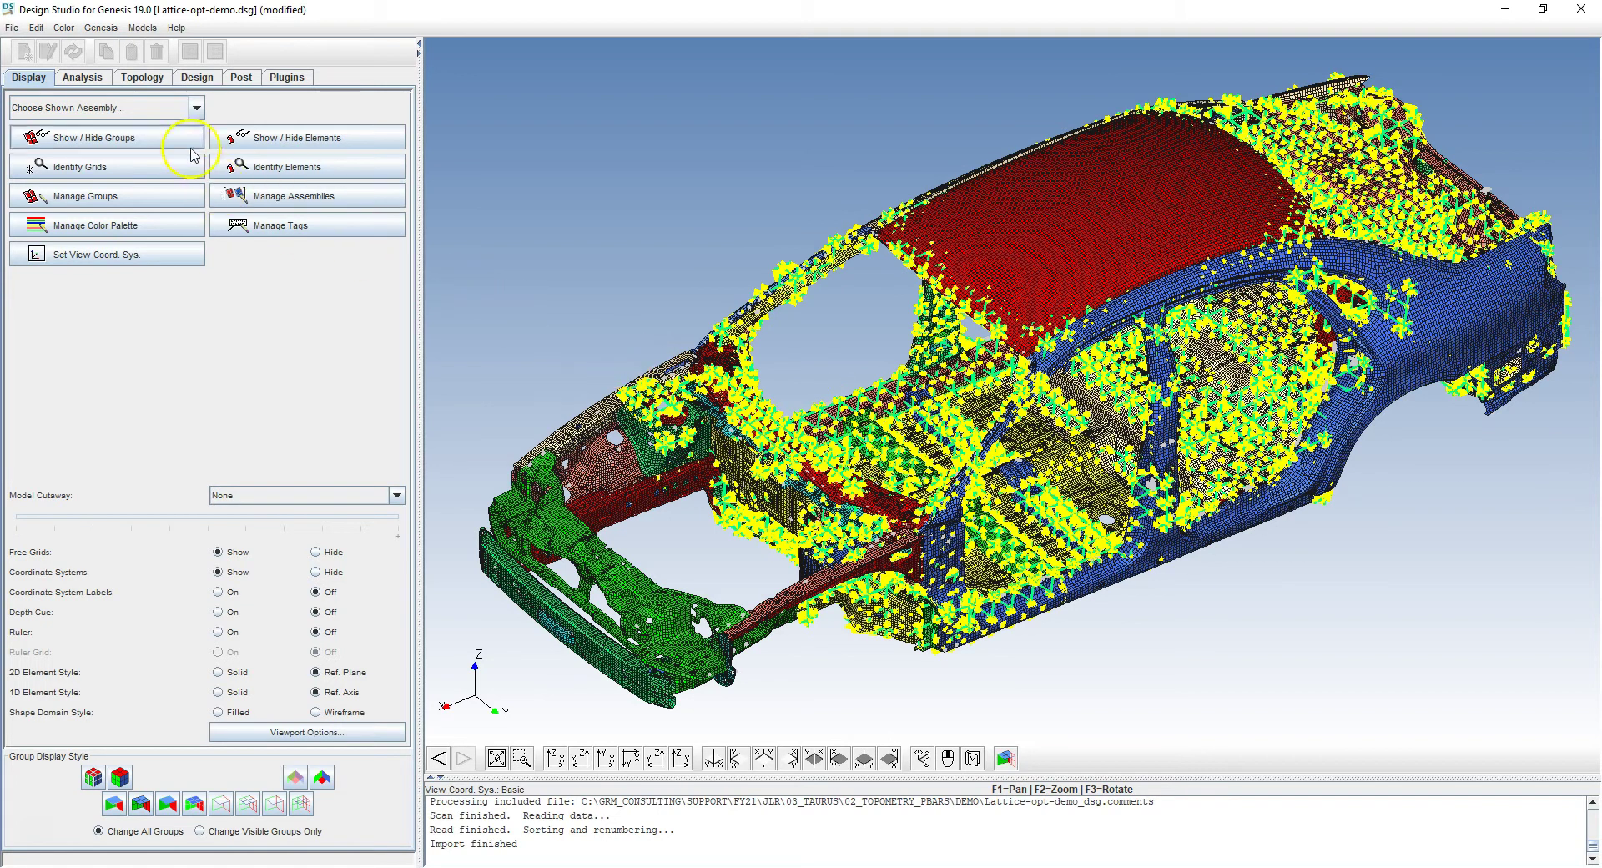
Step: Import the input data file Lattice-opt2UPDATE10.dat from the 02_TOPOMETRY_PBARS folder into a new model
{"action": "left_click", "coordinate": [12, 28]}
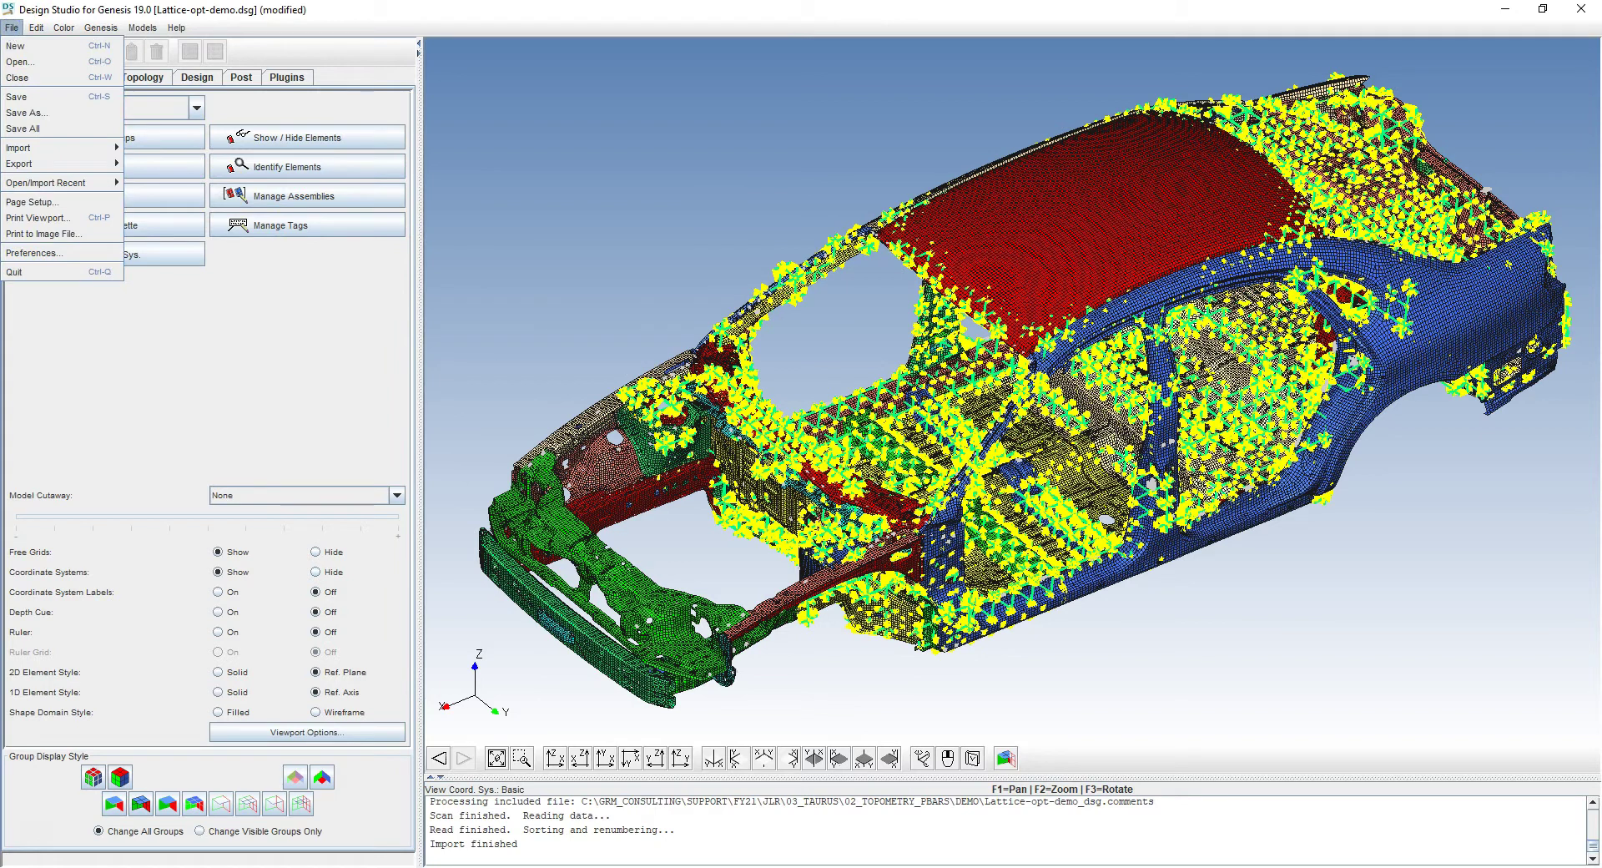
{"action": "mouse_move", "coordinate": [28, 150]}
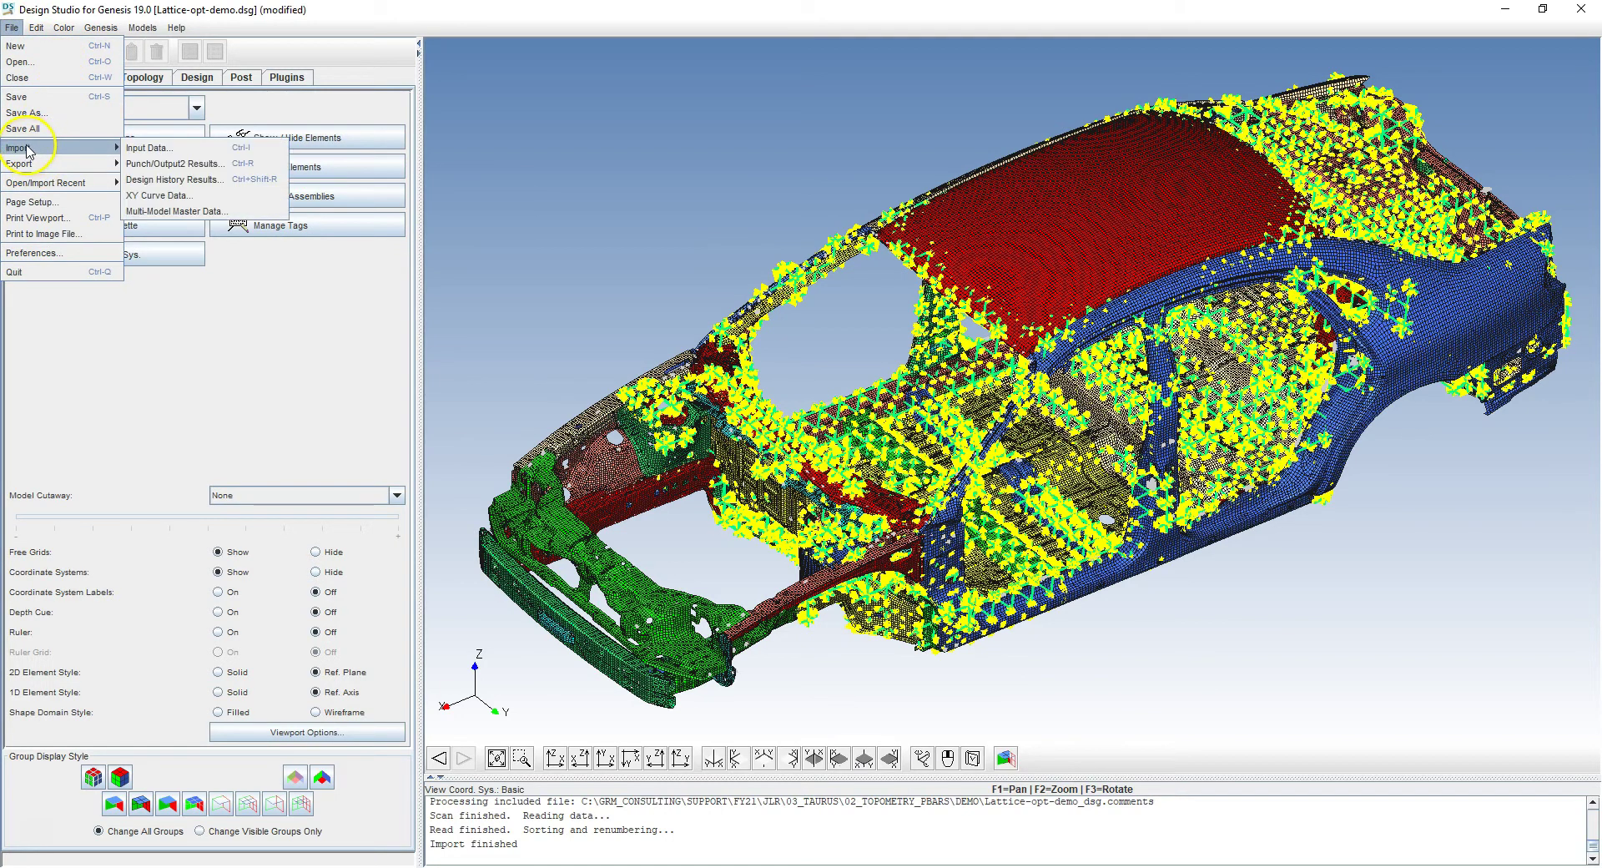
{"action": "left_click", "coordinate": [142, 27]}
{"action": "mouse_move", "coordinate": [12, 28]}
{"action": "mouse_move", "coordinate": [25, 148]}
{"action": "left_click", "coordinate": [150, 150]}
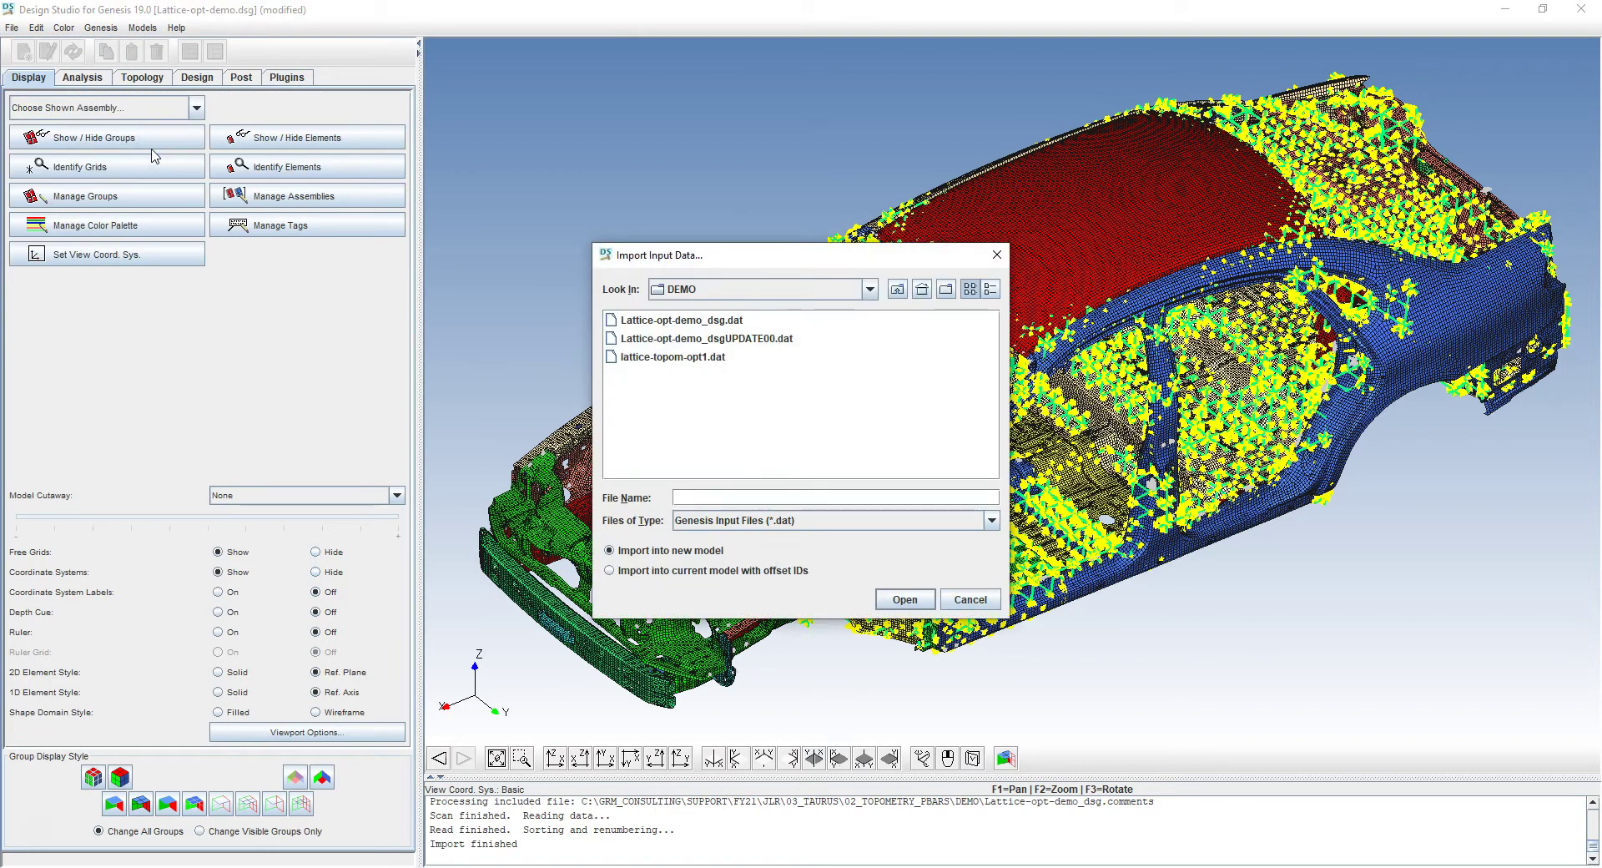
{"action": "left_click", "coordinate": [895, 291]}
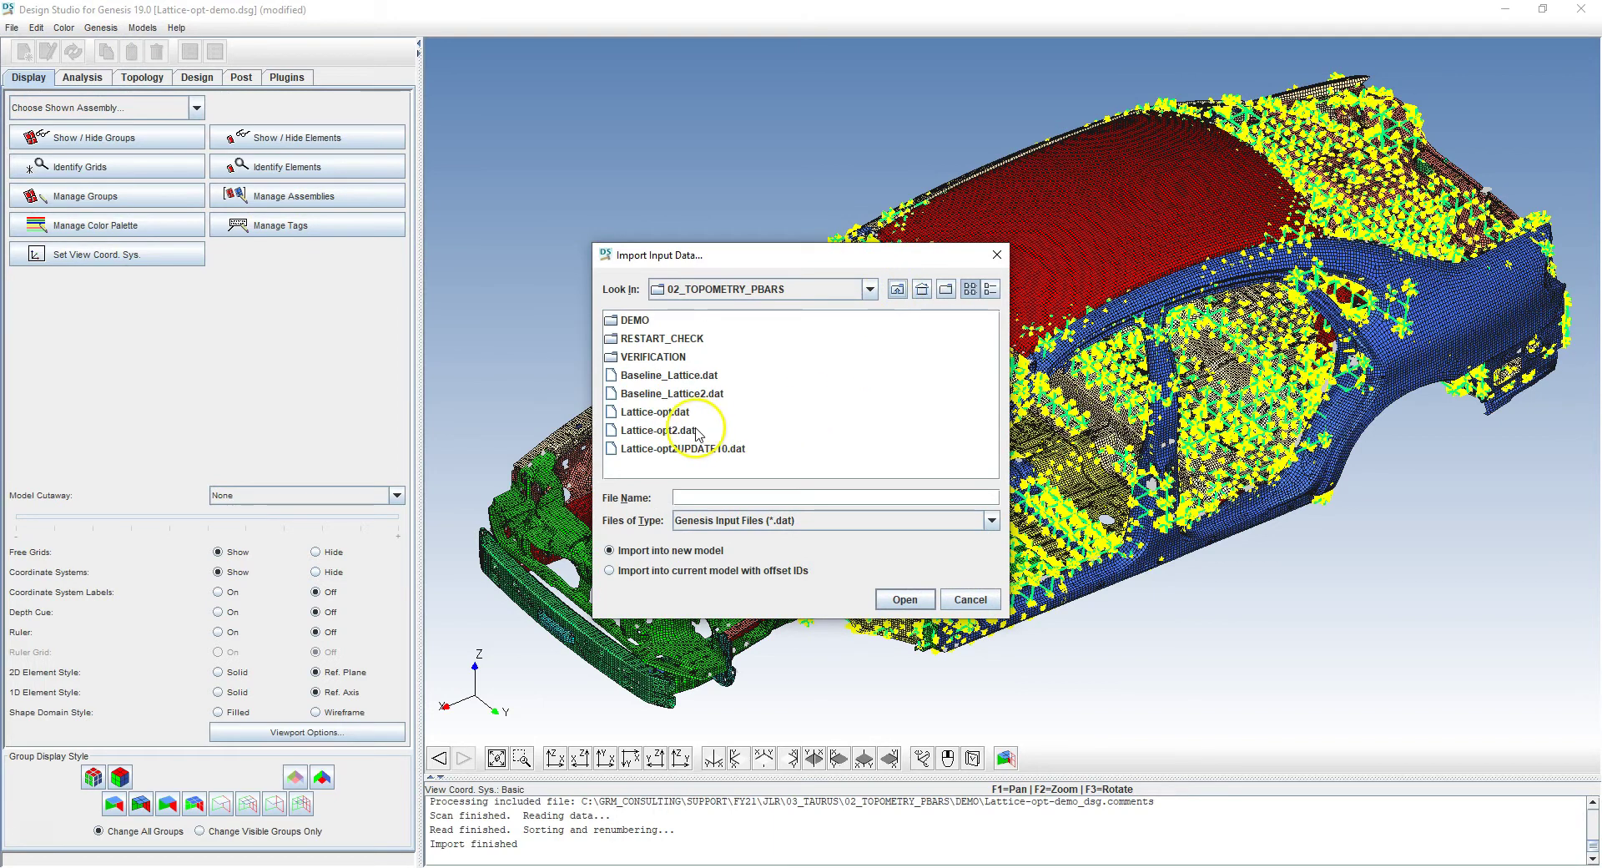
{"action": "left_click", "coordinate": [680, 430]}
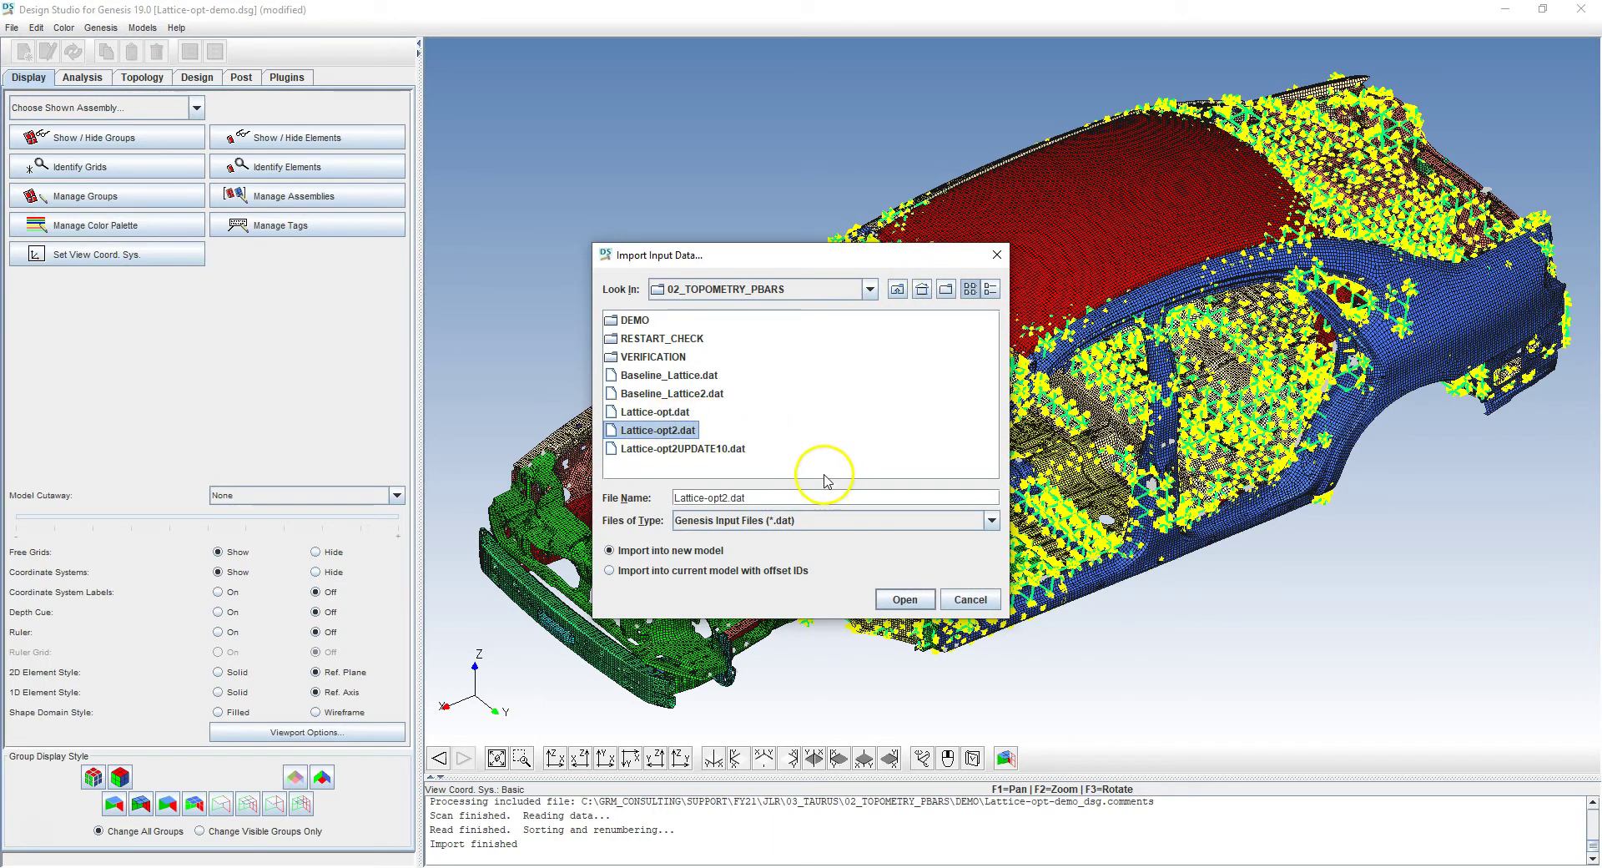
{"action": "left_click", "coordinate": [626, 449]}
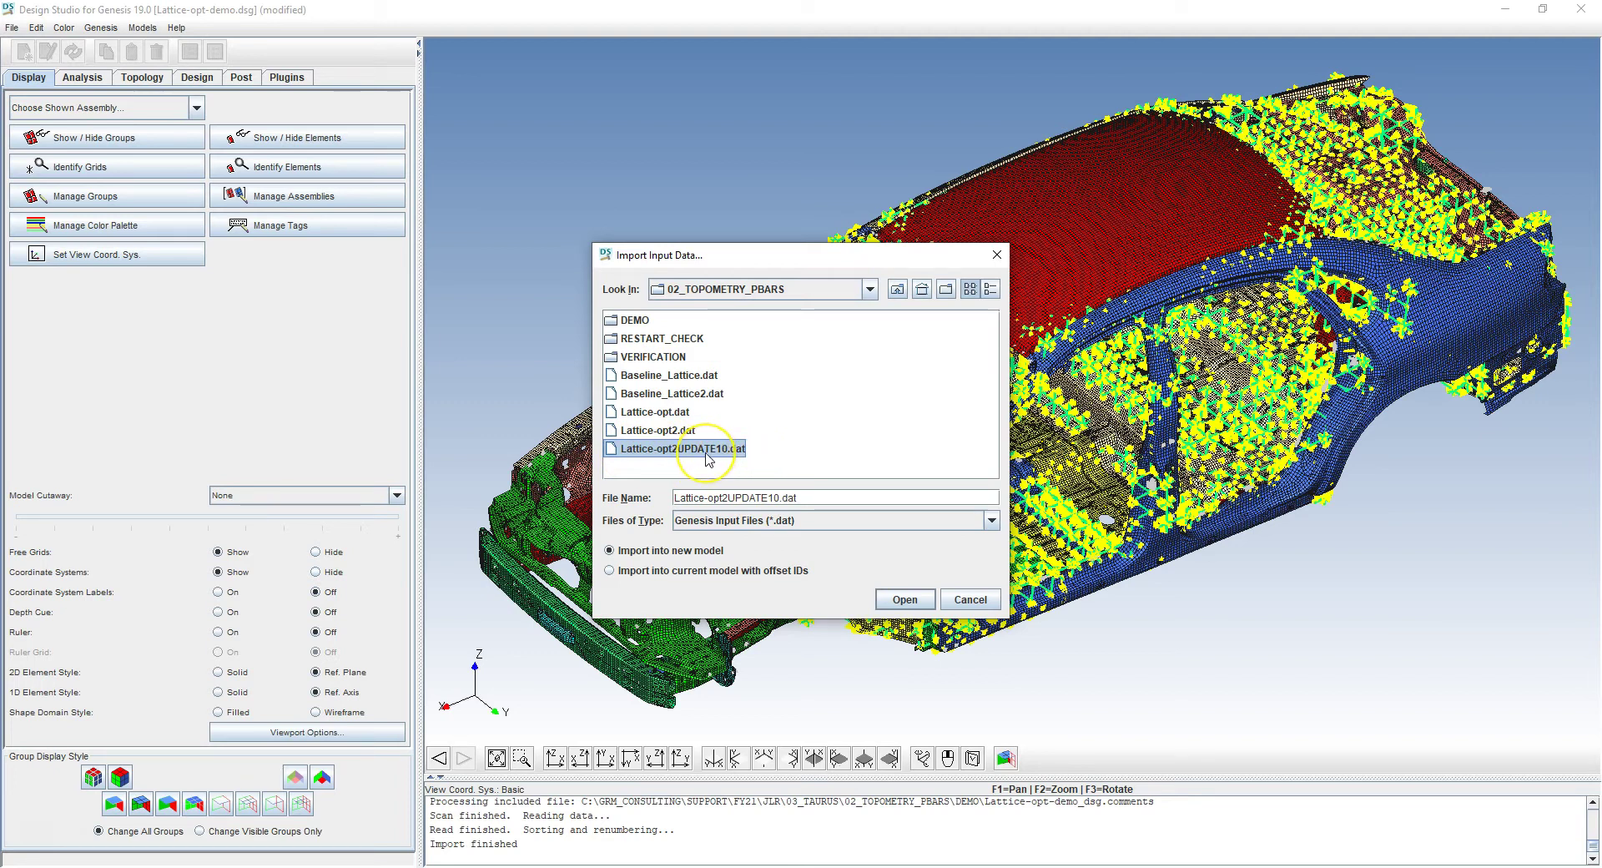
{"action": "left_click", "coordinate": [901, 599]}
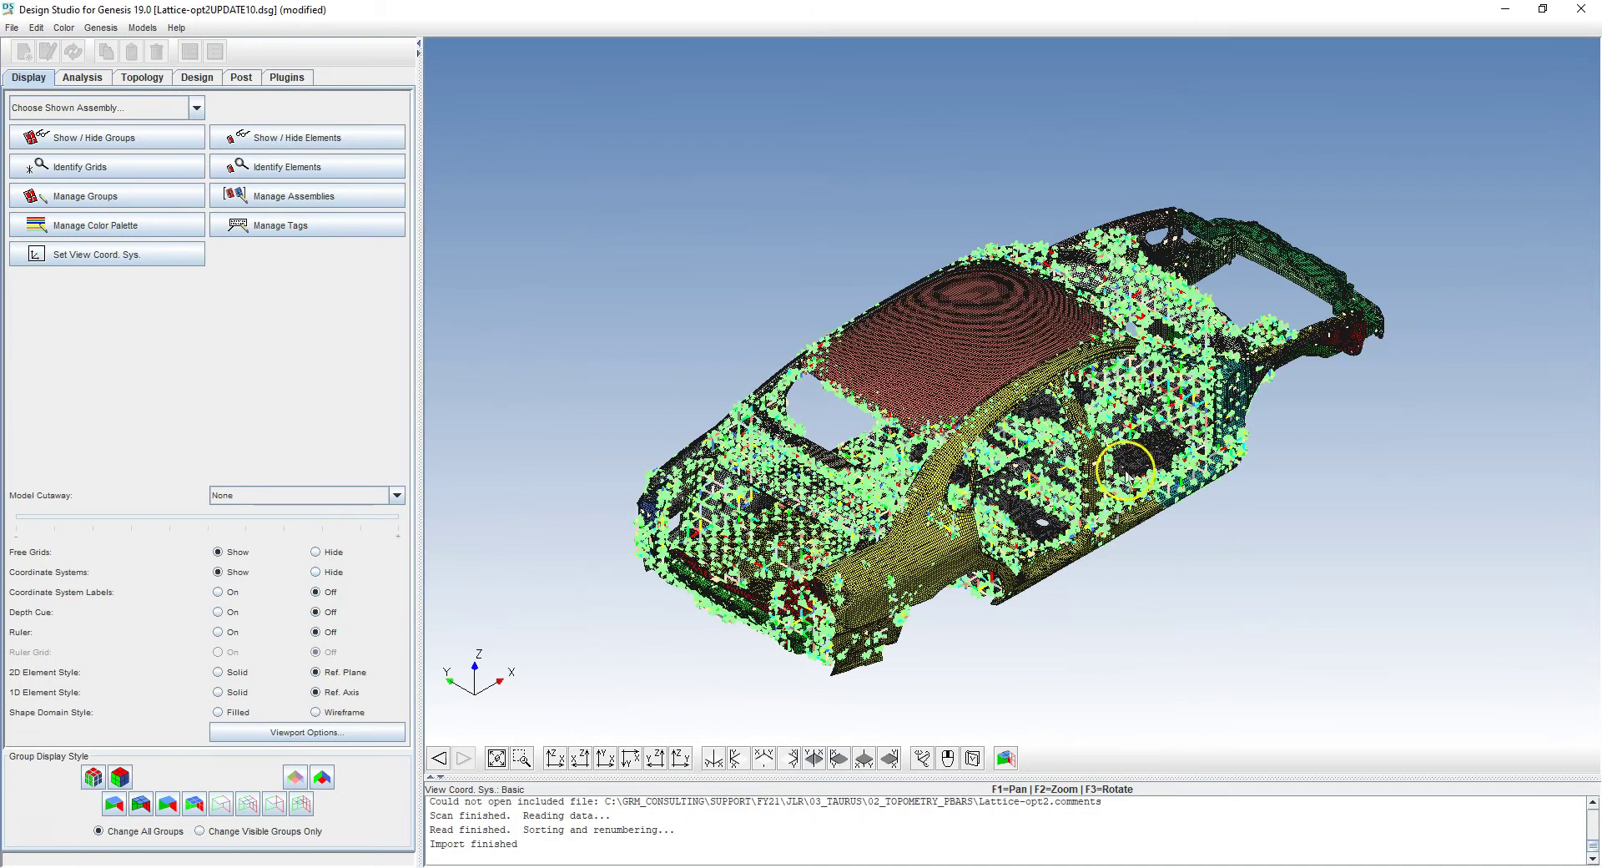
Step: Import all Output2 results from Lattice-opt2OPOST10.op2.gz for the updated lattice model
{"action": "middle_click_drag", "start_coordinate": [1165, 450], "coordinate": [1009, 515]}
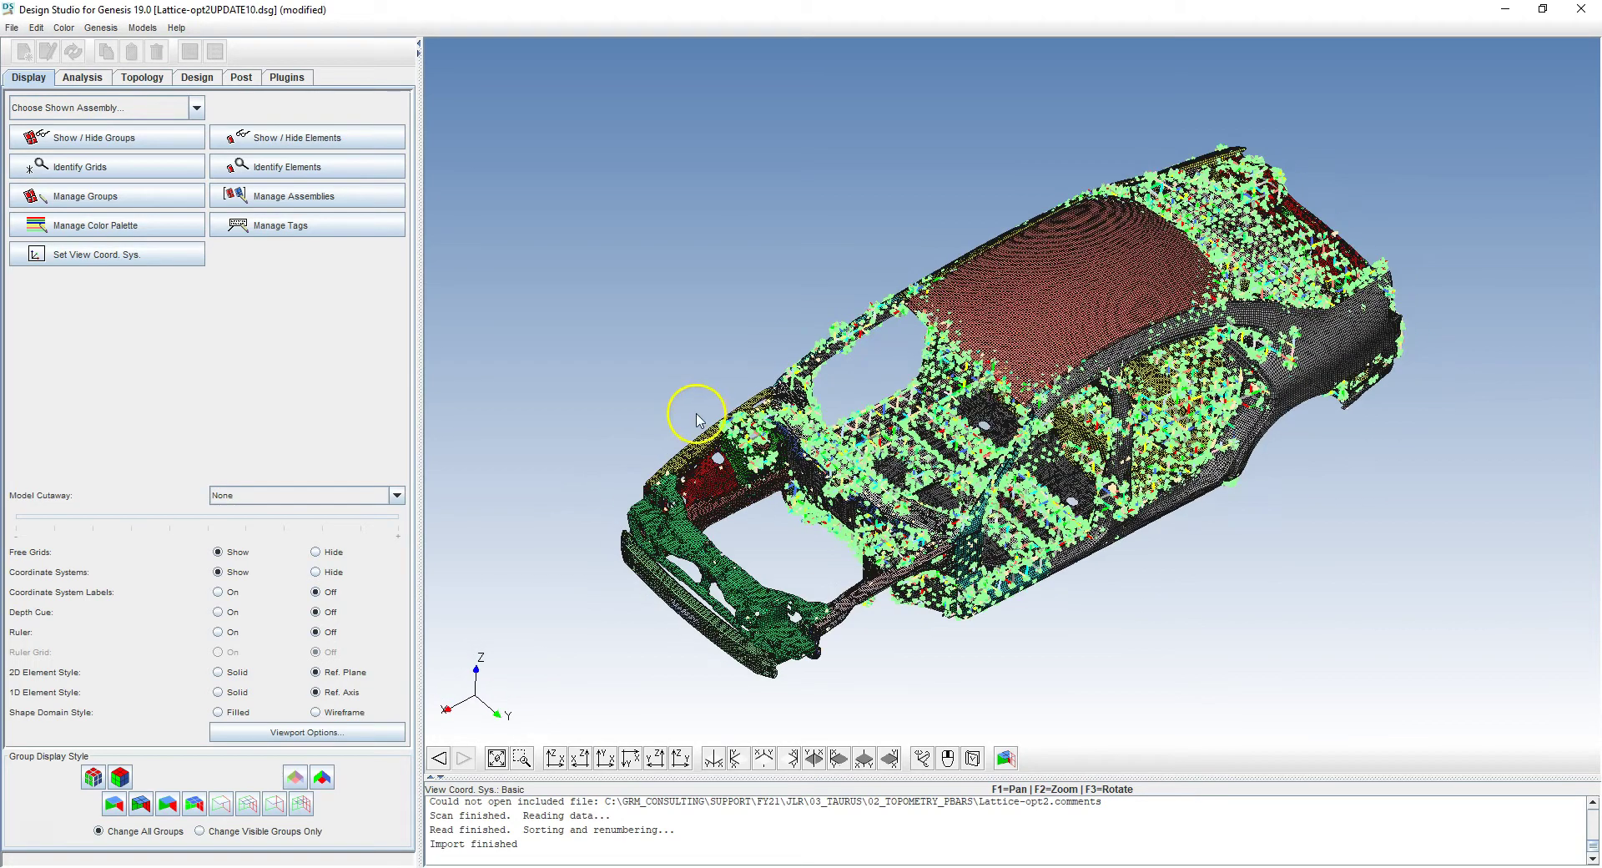
{"action": "scroll", "coordinate": [777, 421], "scroll_direction": "up", "scroll_amount": 10}
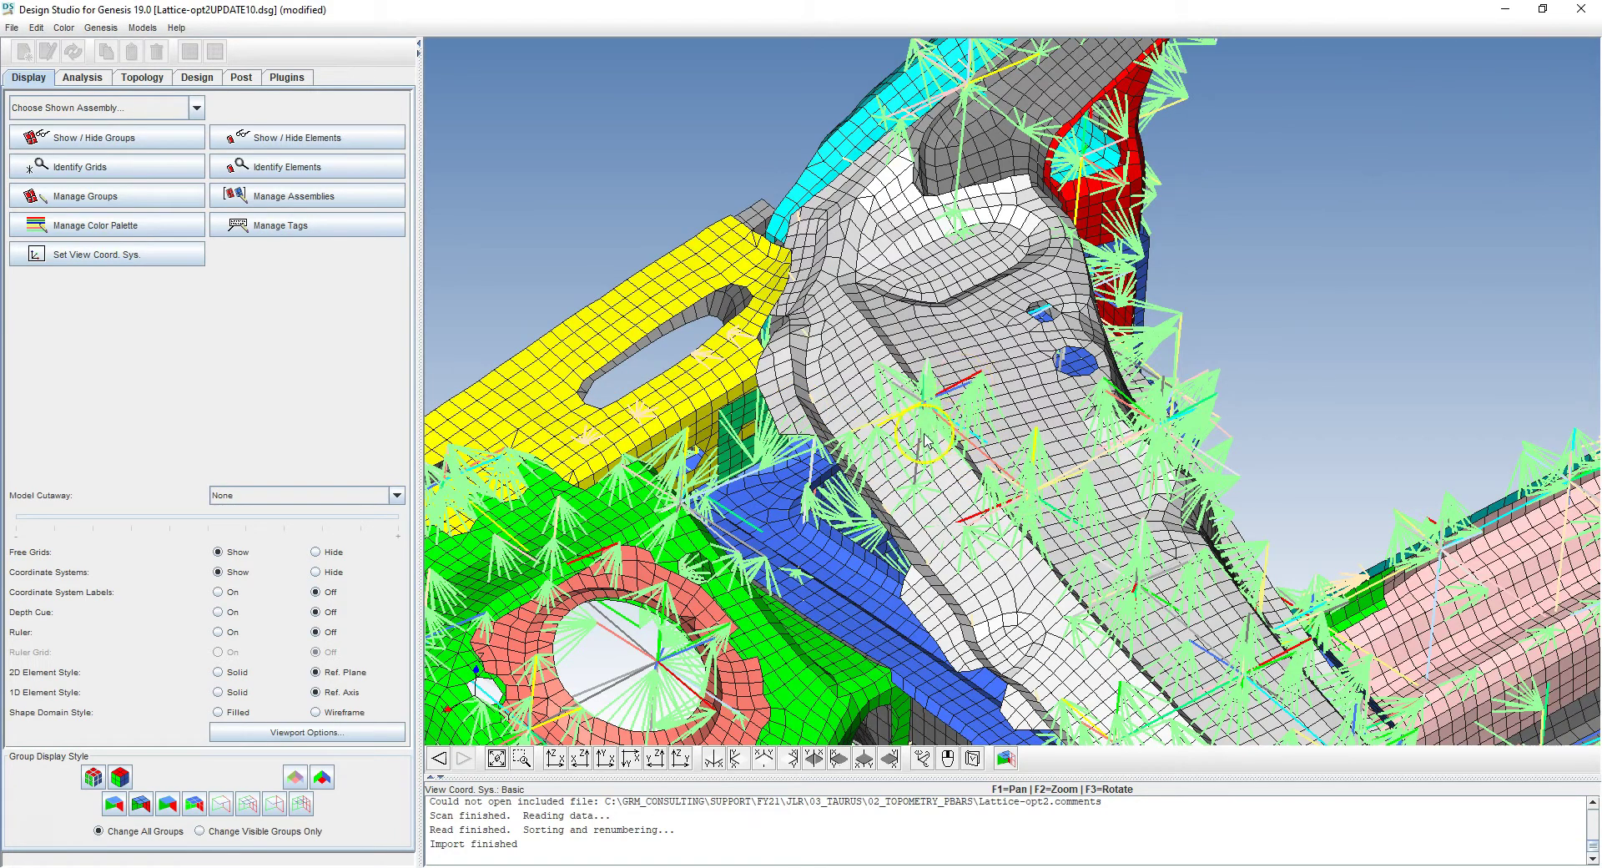
{"action": "left_click", "coordinate": [496, 758]}
{"action": "middle_click_drag", "start_coordinate": [1004, 420], "coordinate": [1006, 377]}
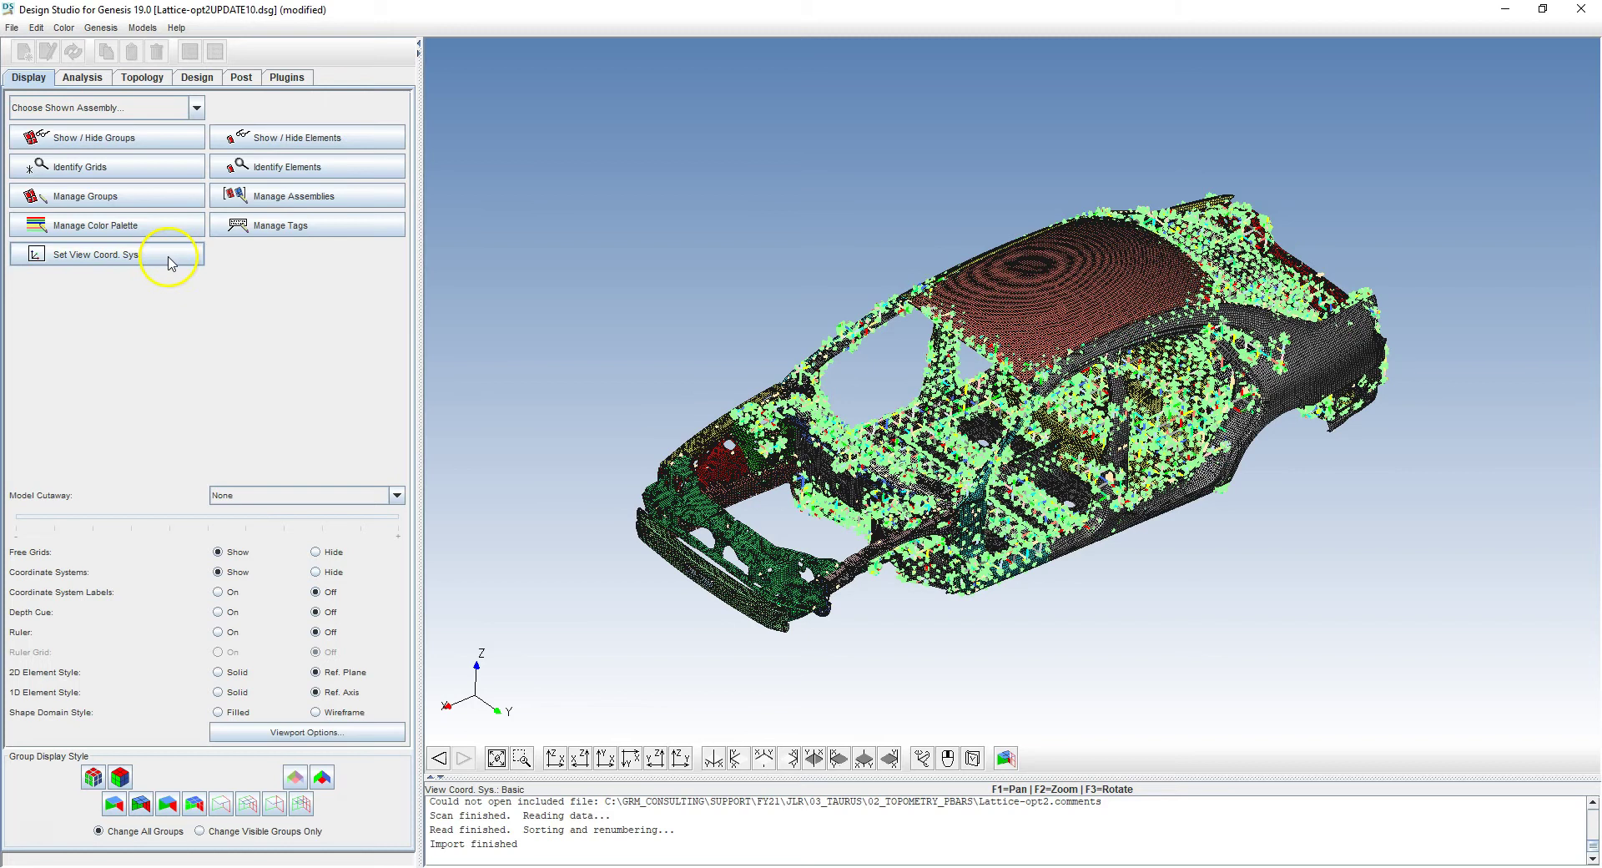
{"action": "left_click", "coordinate": [12, 28]}
{"action": "left_click", "coordinate": [18, 148]}
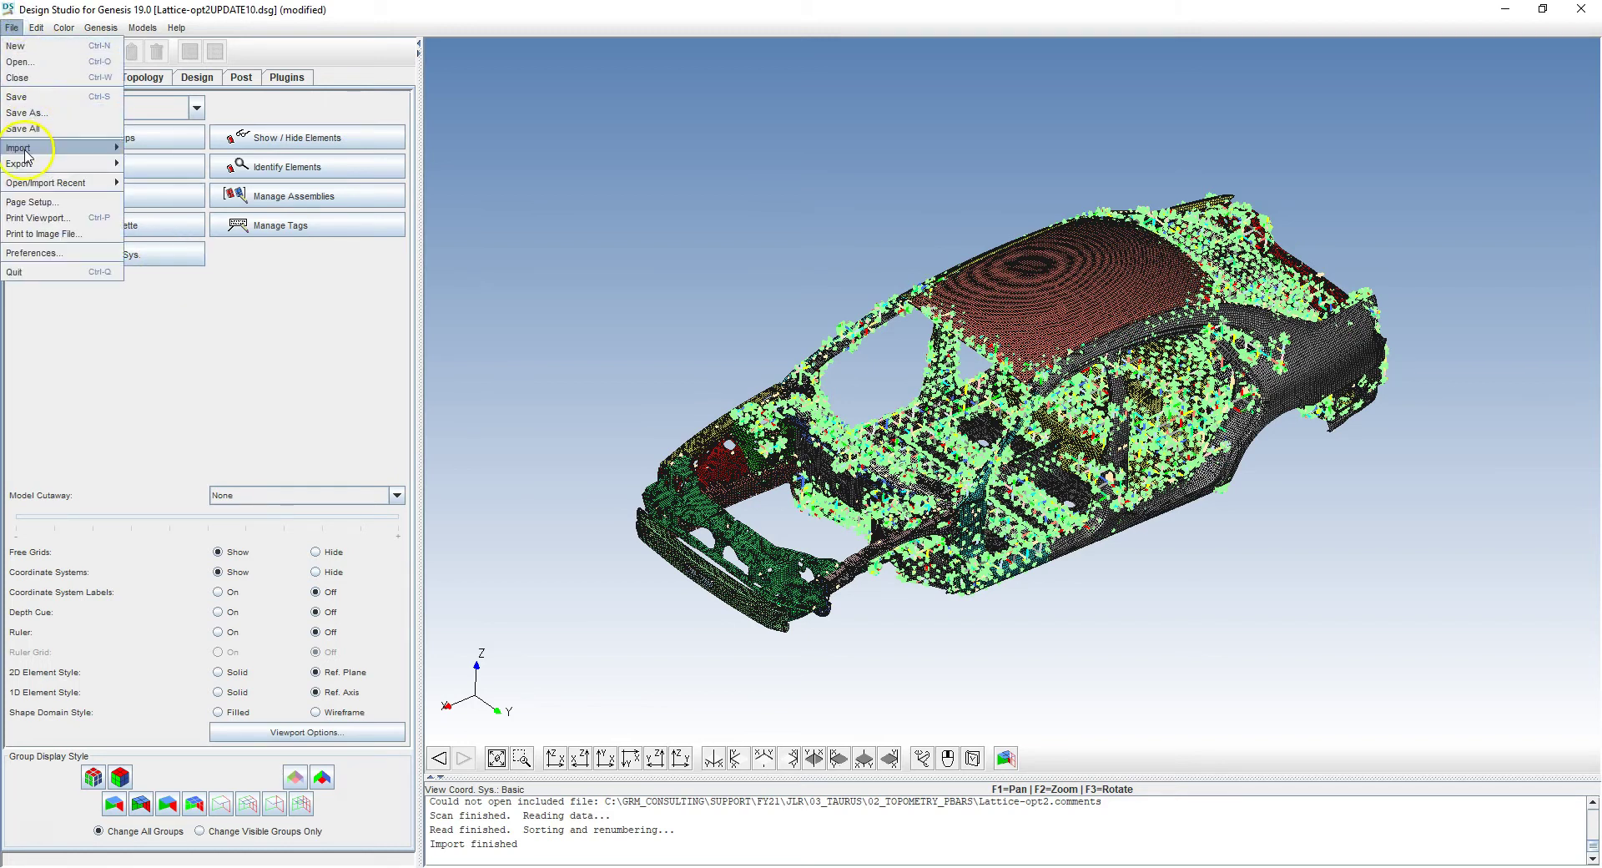
{"action": "left_click", "coordinate": [167, 164]}
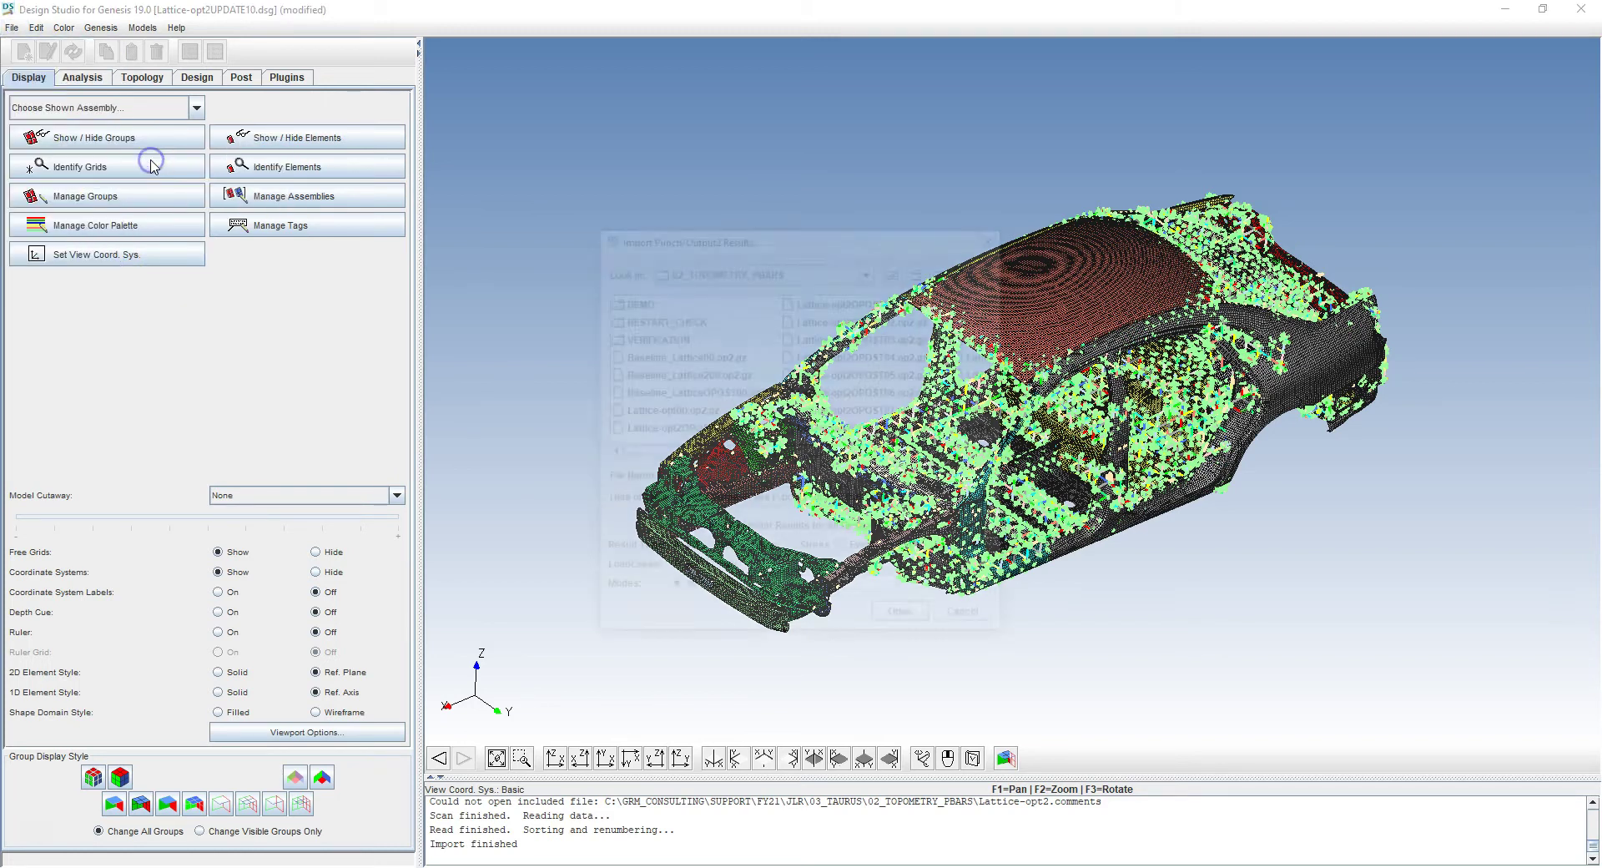
{"action": "scroll", "coordinate": [849, 382], "scroll_direction": "down", "scroll_amount": 3}
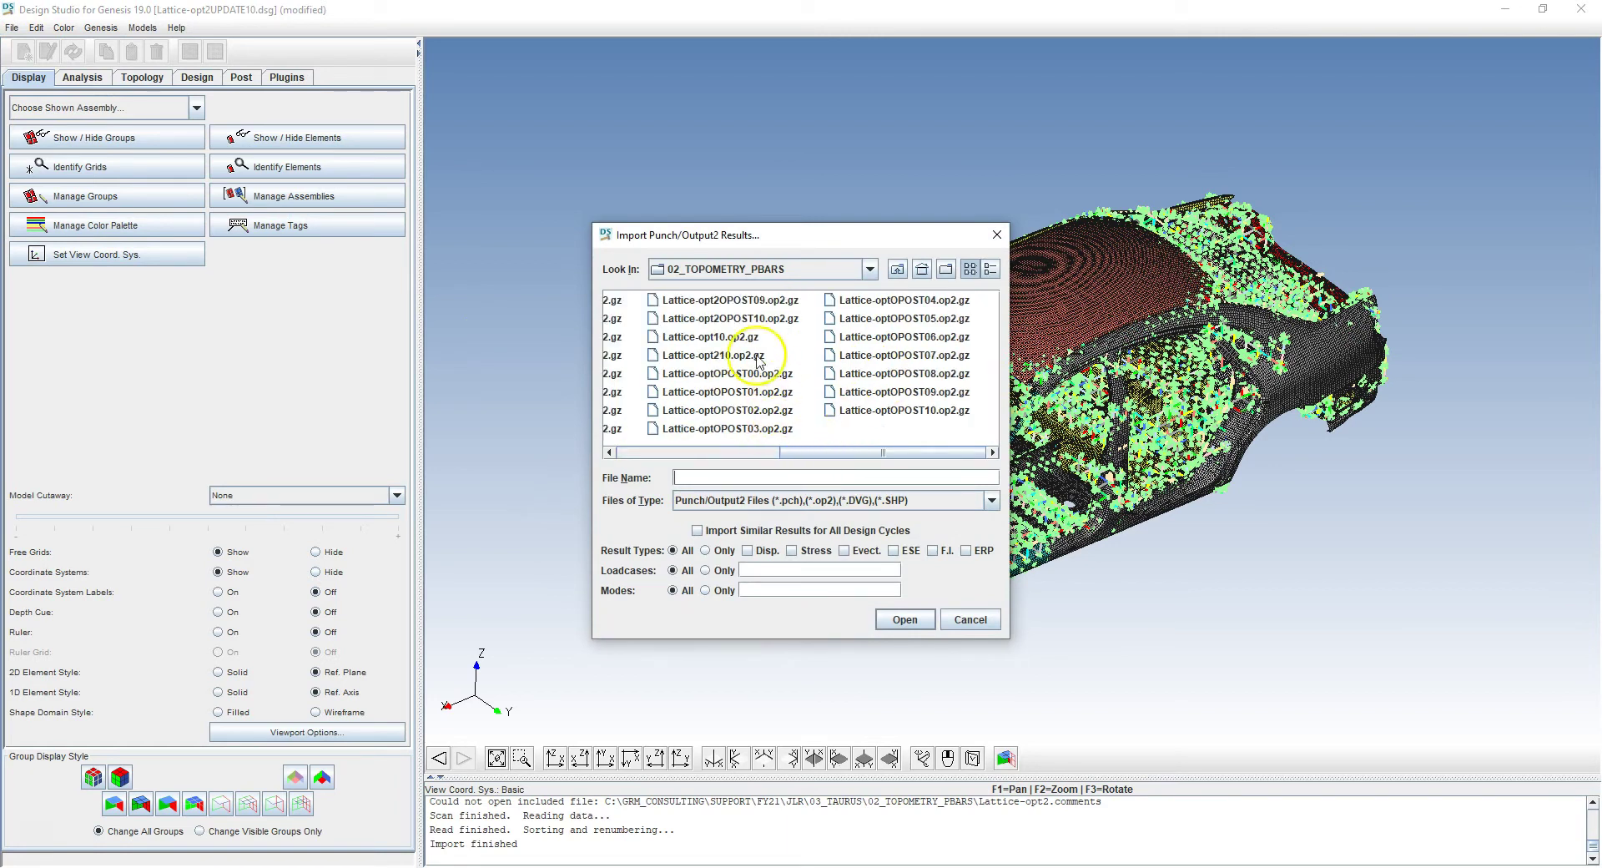
{"action": "left_click", "coordinate": [704, 319]}
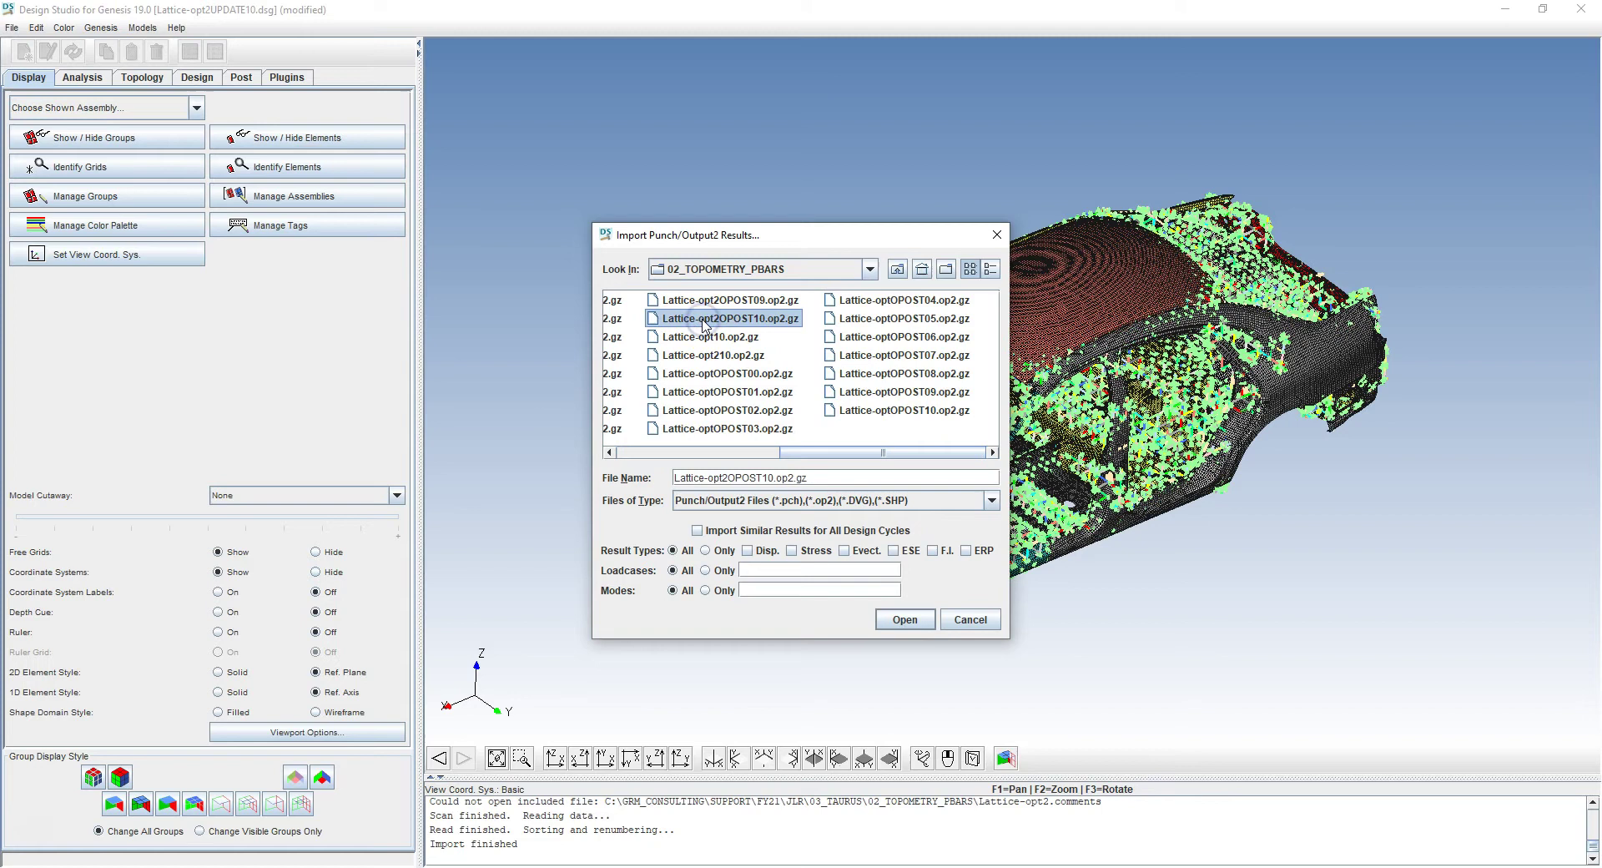
{"action": "left_click", "coordinate": [905, 620]}
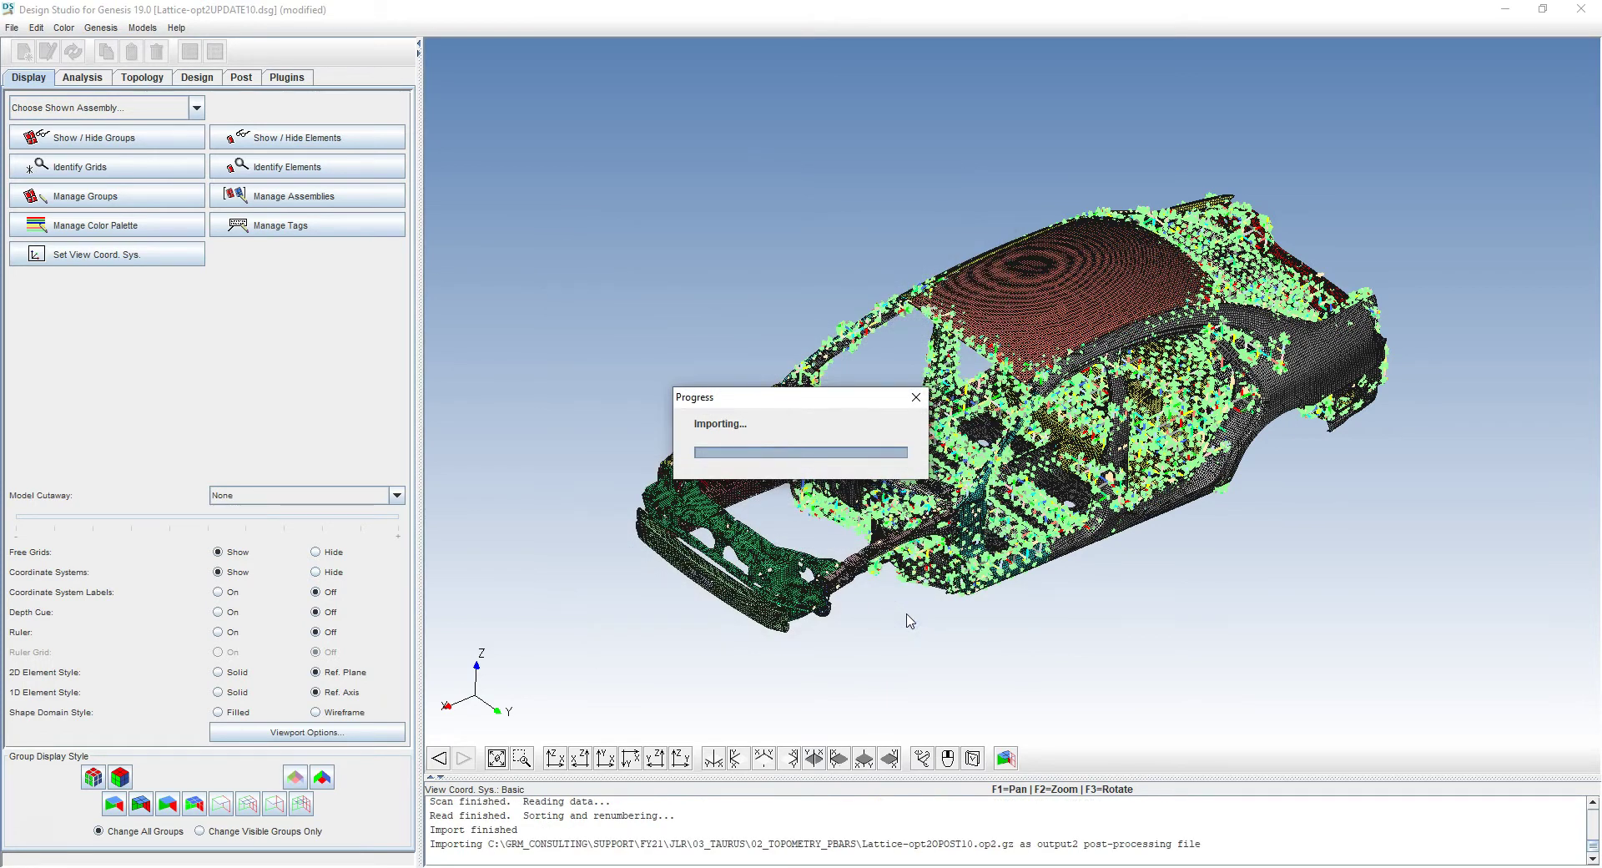
Step: Import all Output2 results from Lattice-opt210.op2.gz in the 02_TOPOMETRY_PBARS folder
{"action": "left_click", "coordinate": [12, 28]}
{"action": "mouse_move", "coordinate": [32, 152]}
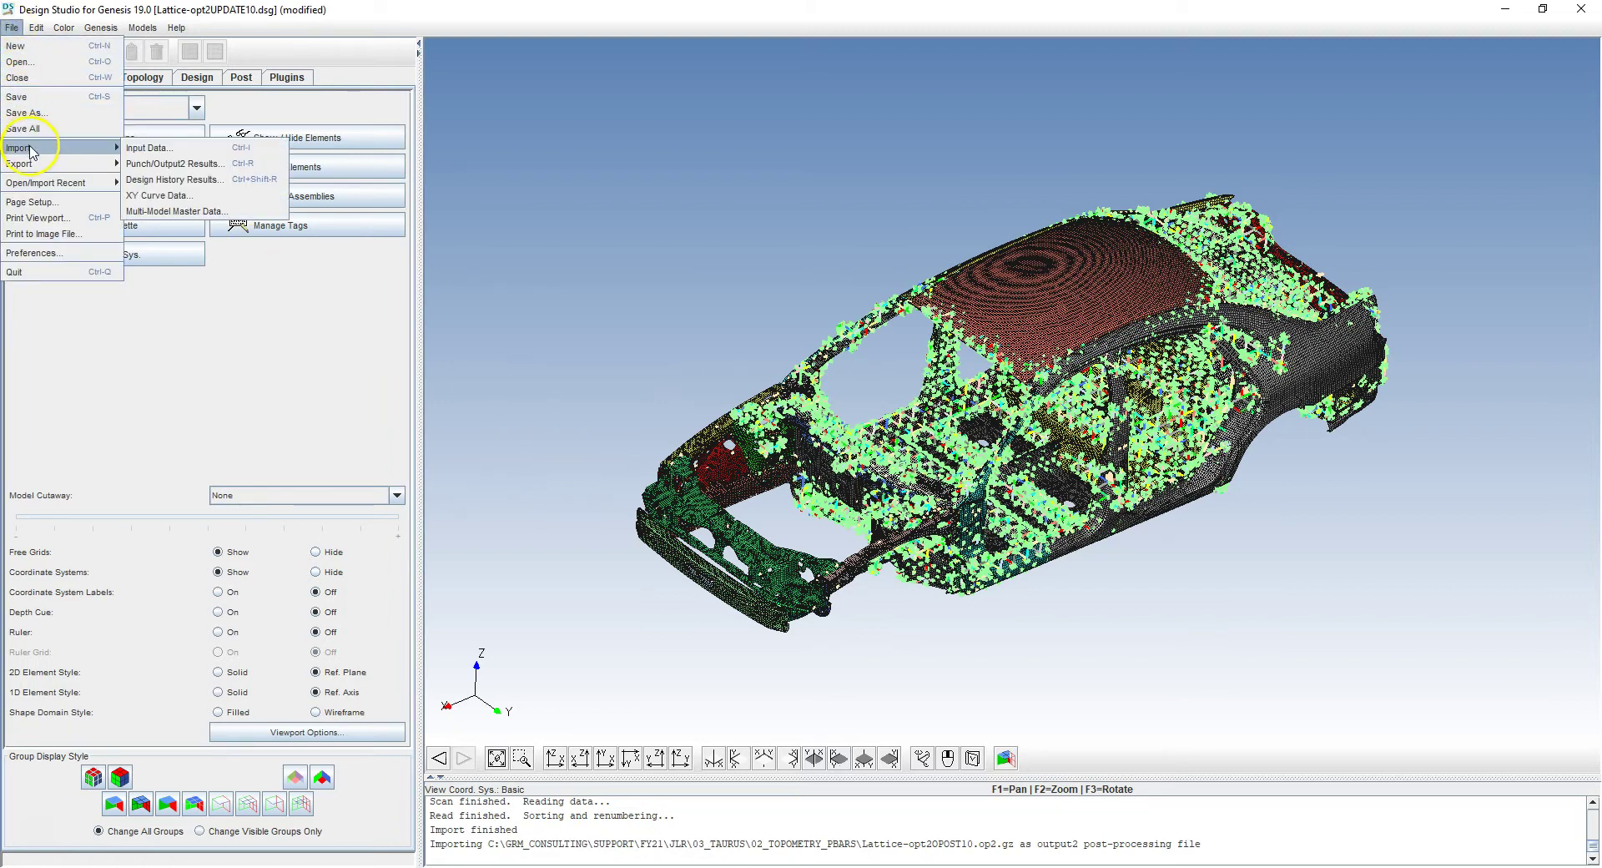
{"action": "left_click", "coordinate": [144, 164]}
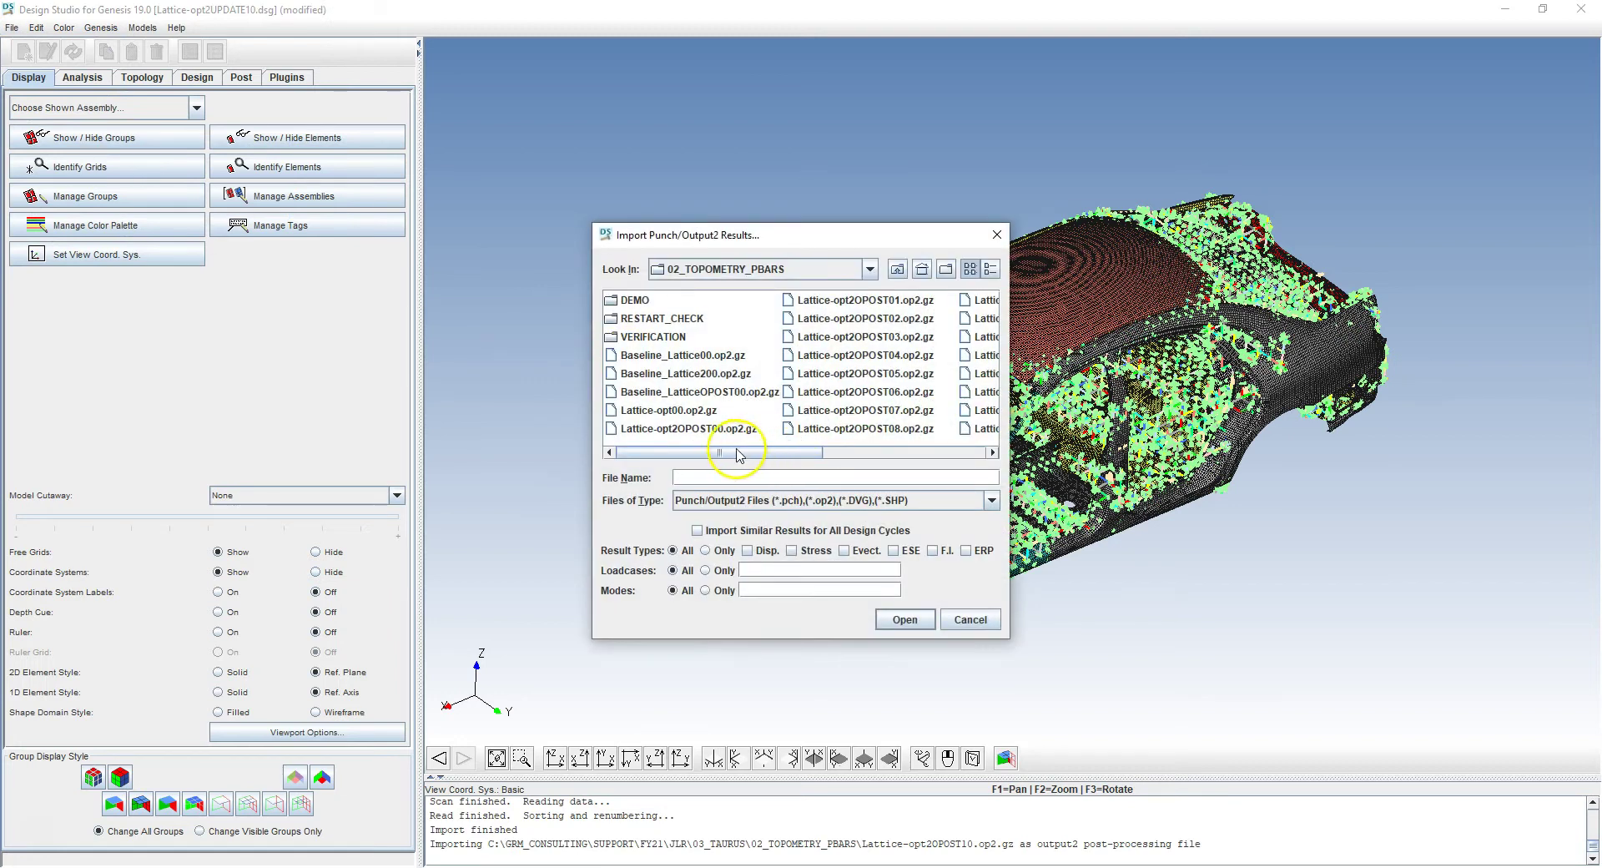
{"action": "left_click_drag", "start_coordinate": [724, 452], "coordinate": [792, 452]}
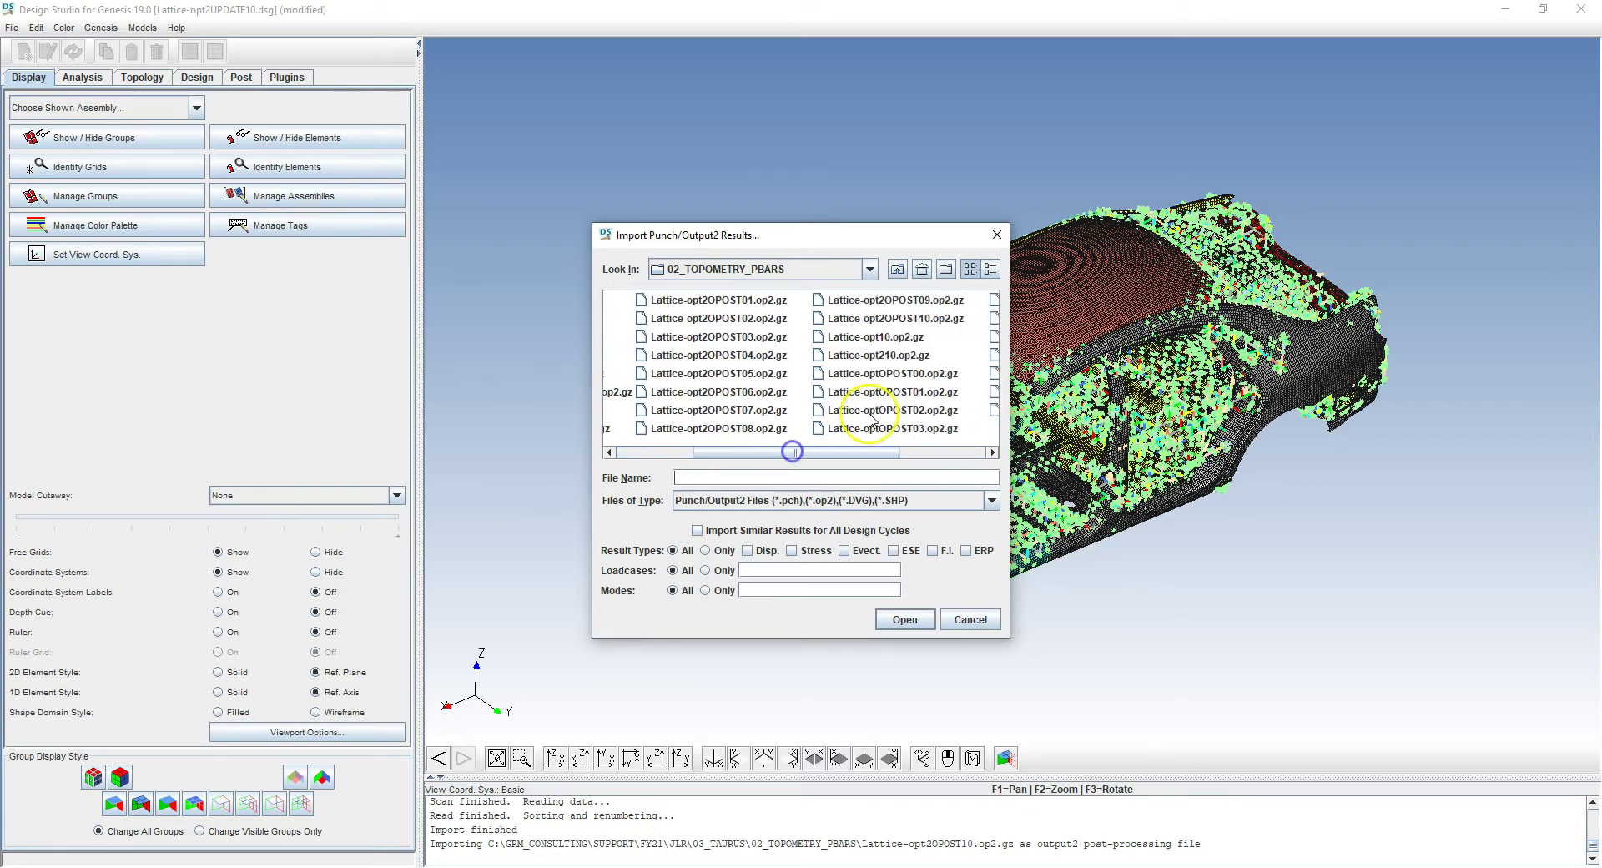
{"action": "left_click", "coordinate": [889, 359]}
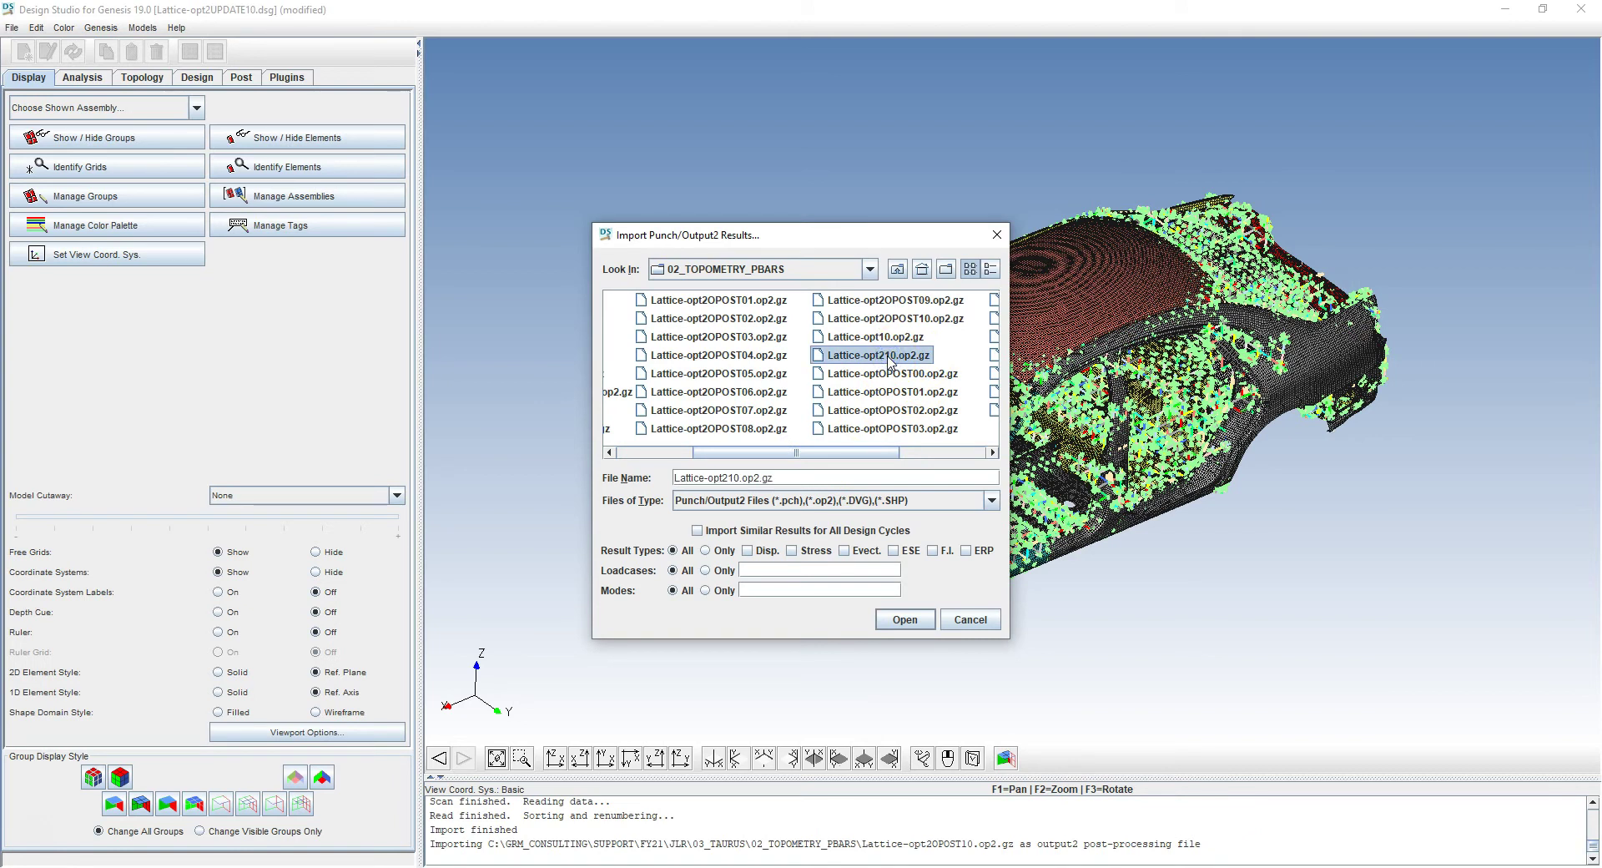
{"action": "left_click", "coordinate": [905, 620]}
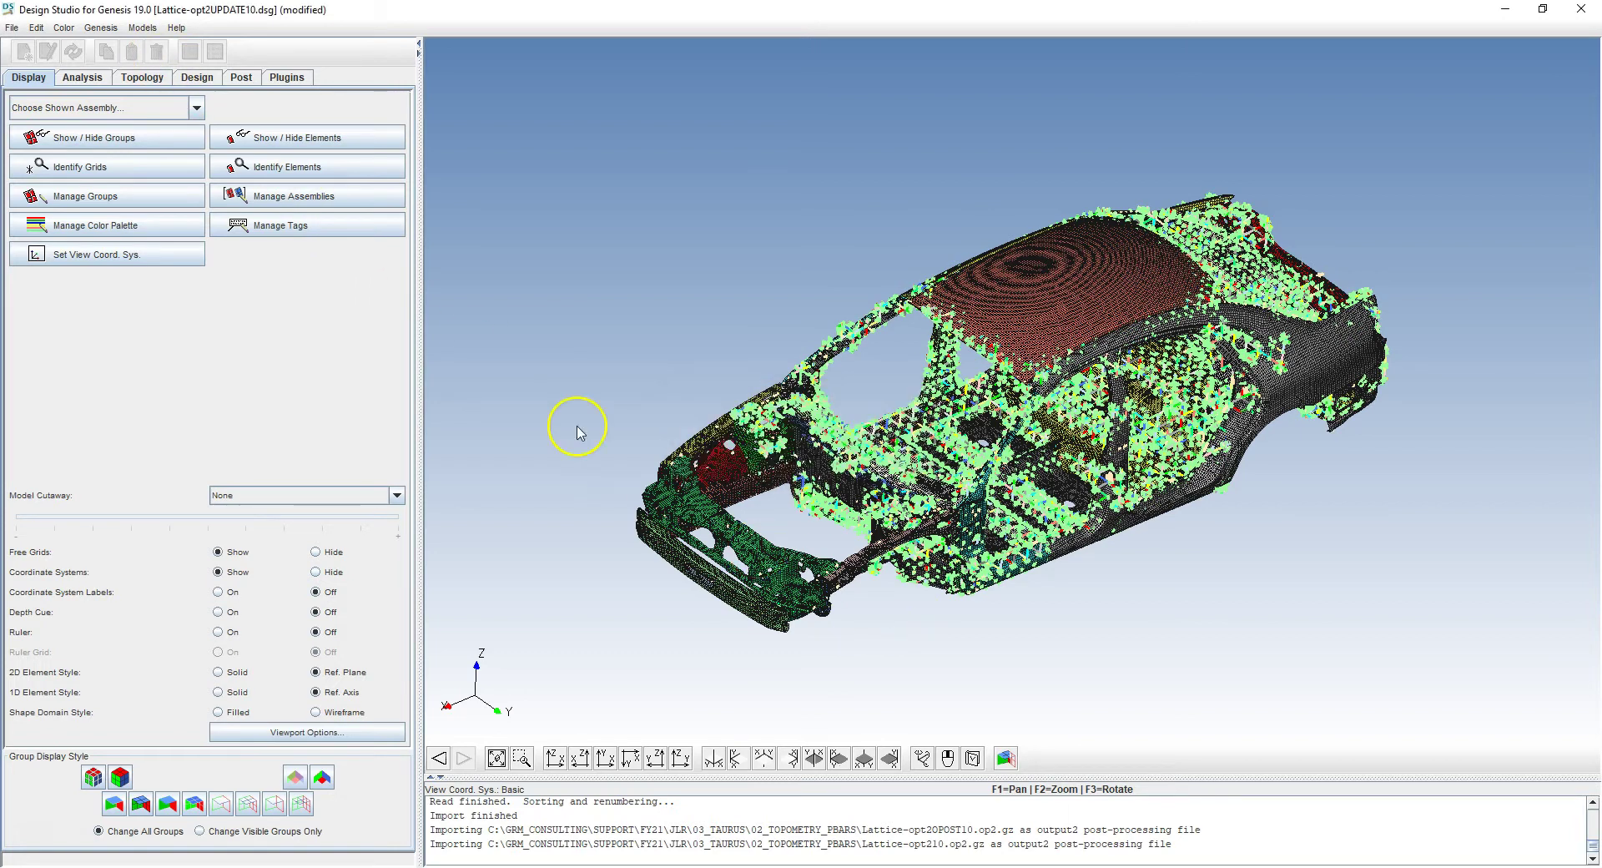
Step: Import all results from Torsion_FR_opt200.op2.gz in the 01_FR_OPT_METHOD folder
{"action": "left_click", "coordinate": [10, 27]}
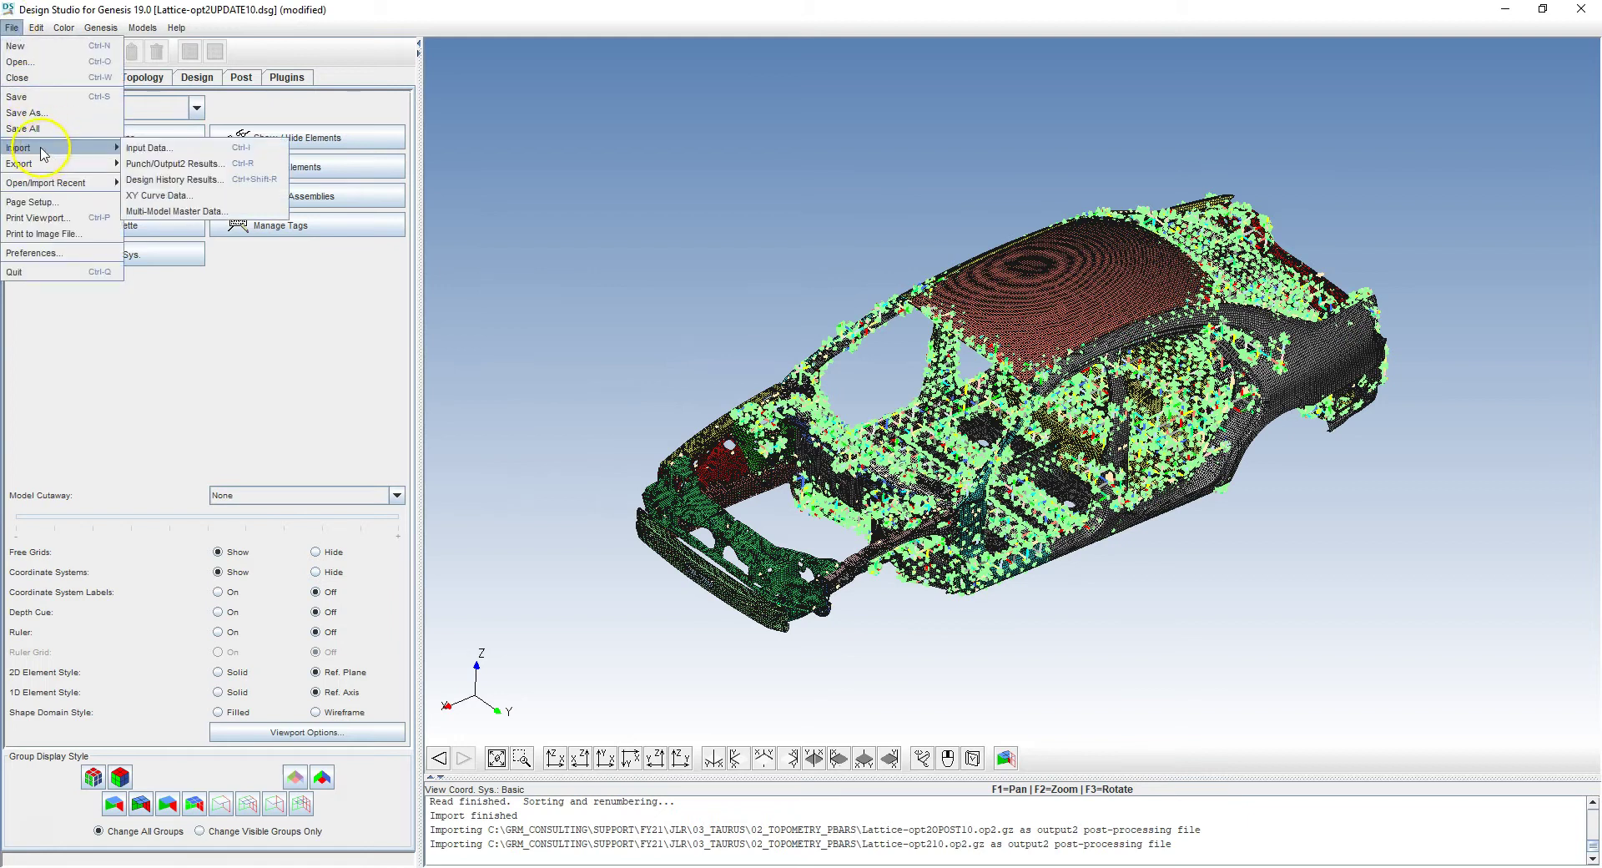
{"action": "left_click", "coordinate": [169, 166]}
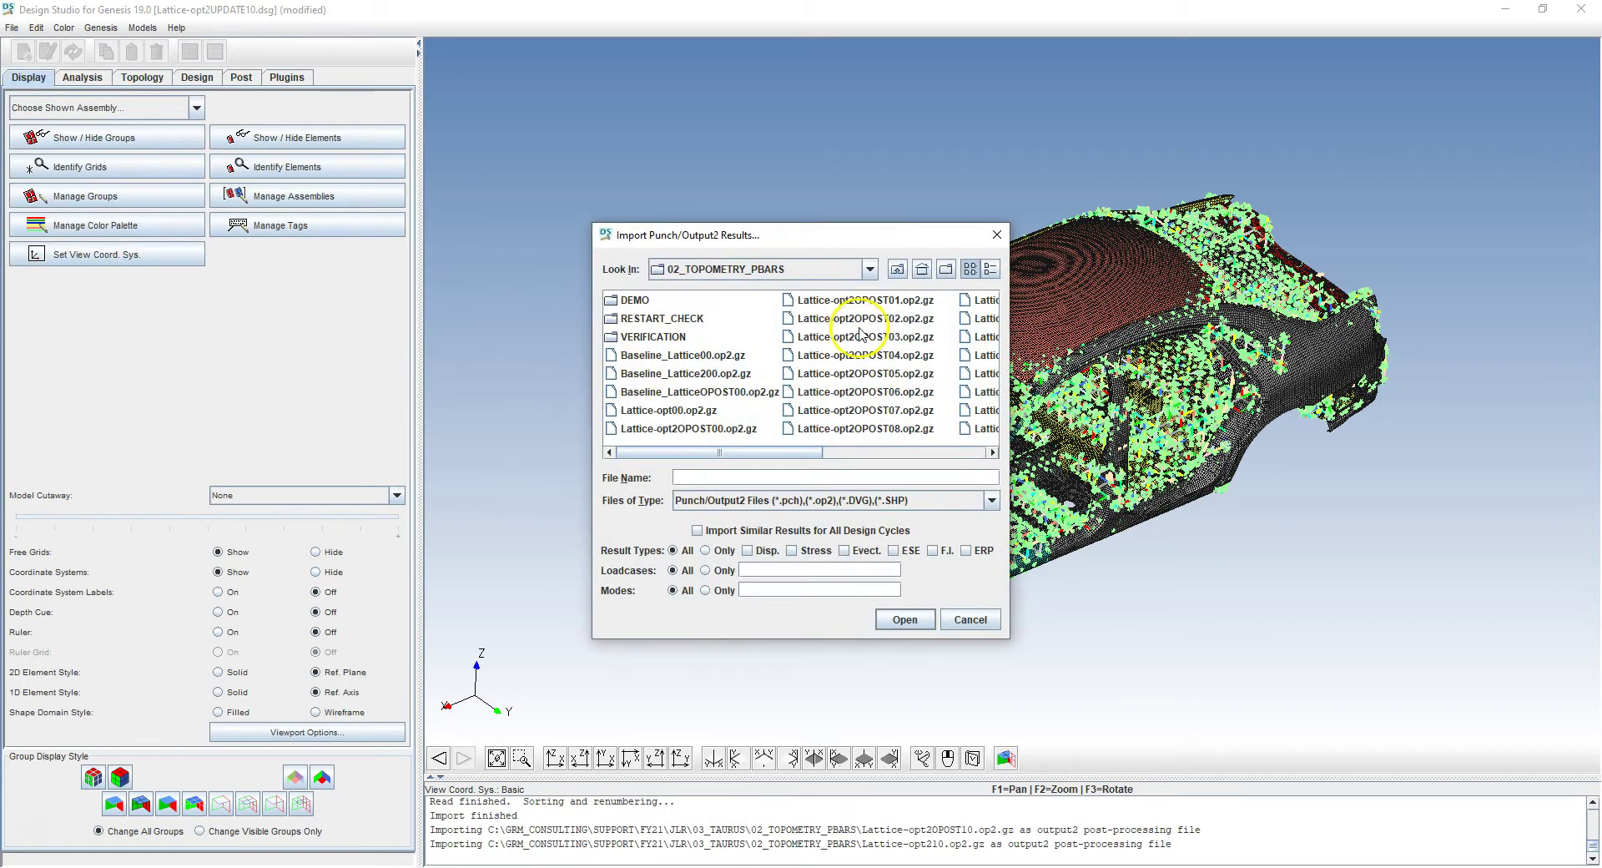
{"action": "left_click", "coordinate": [897, 269]}
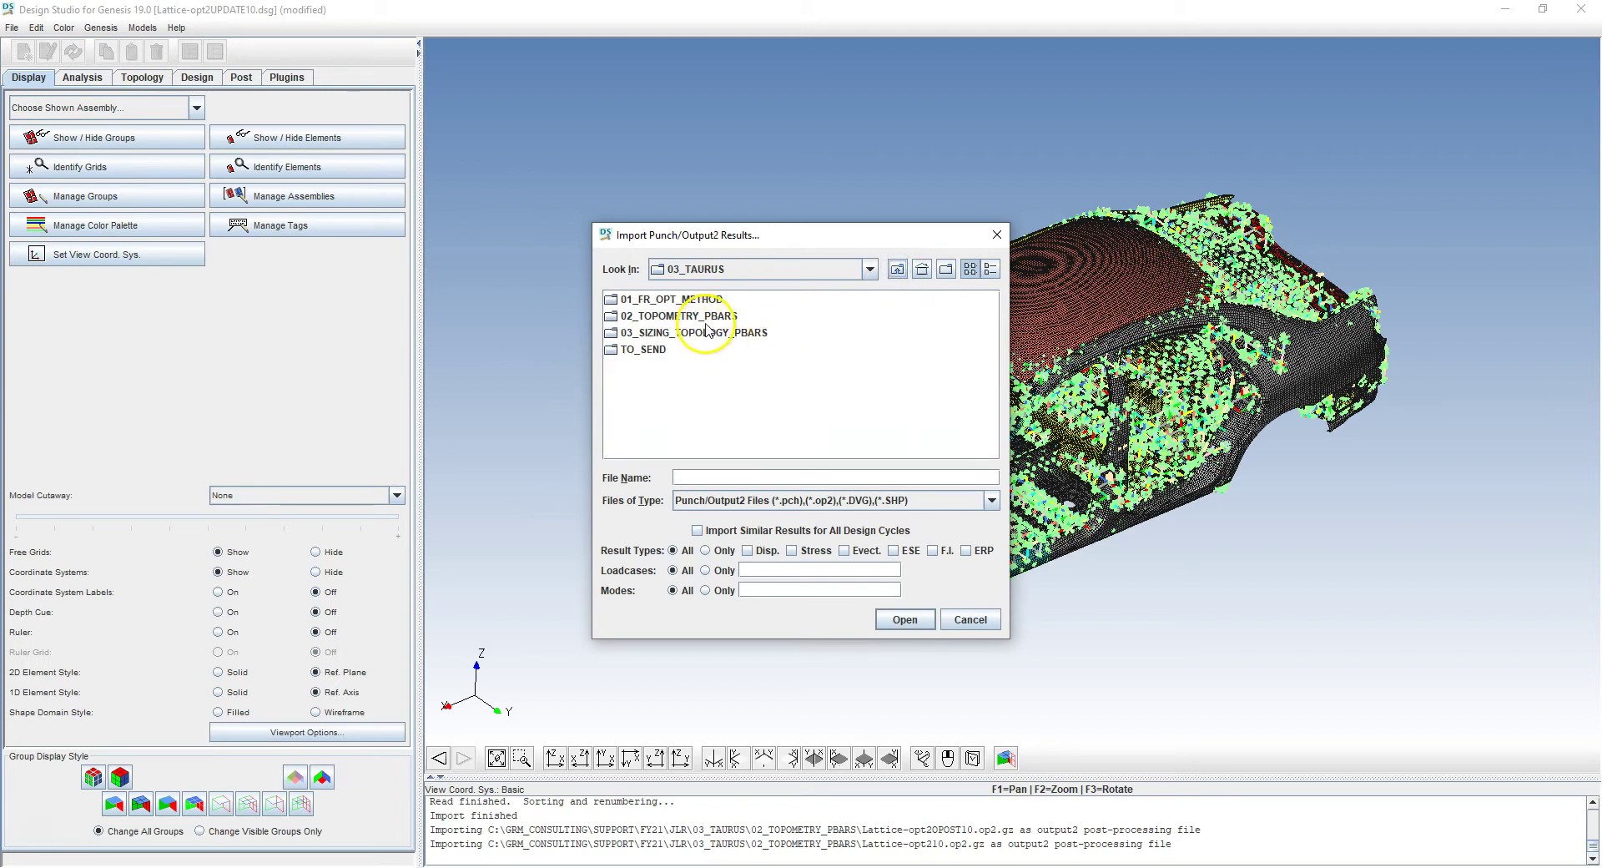
{"action": "double_click", "coordinate": [699, 301]}
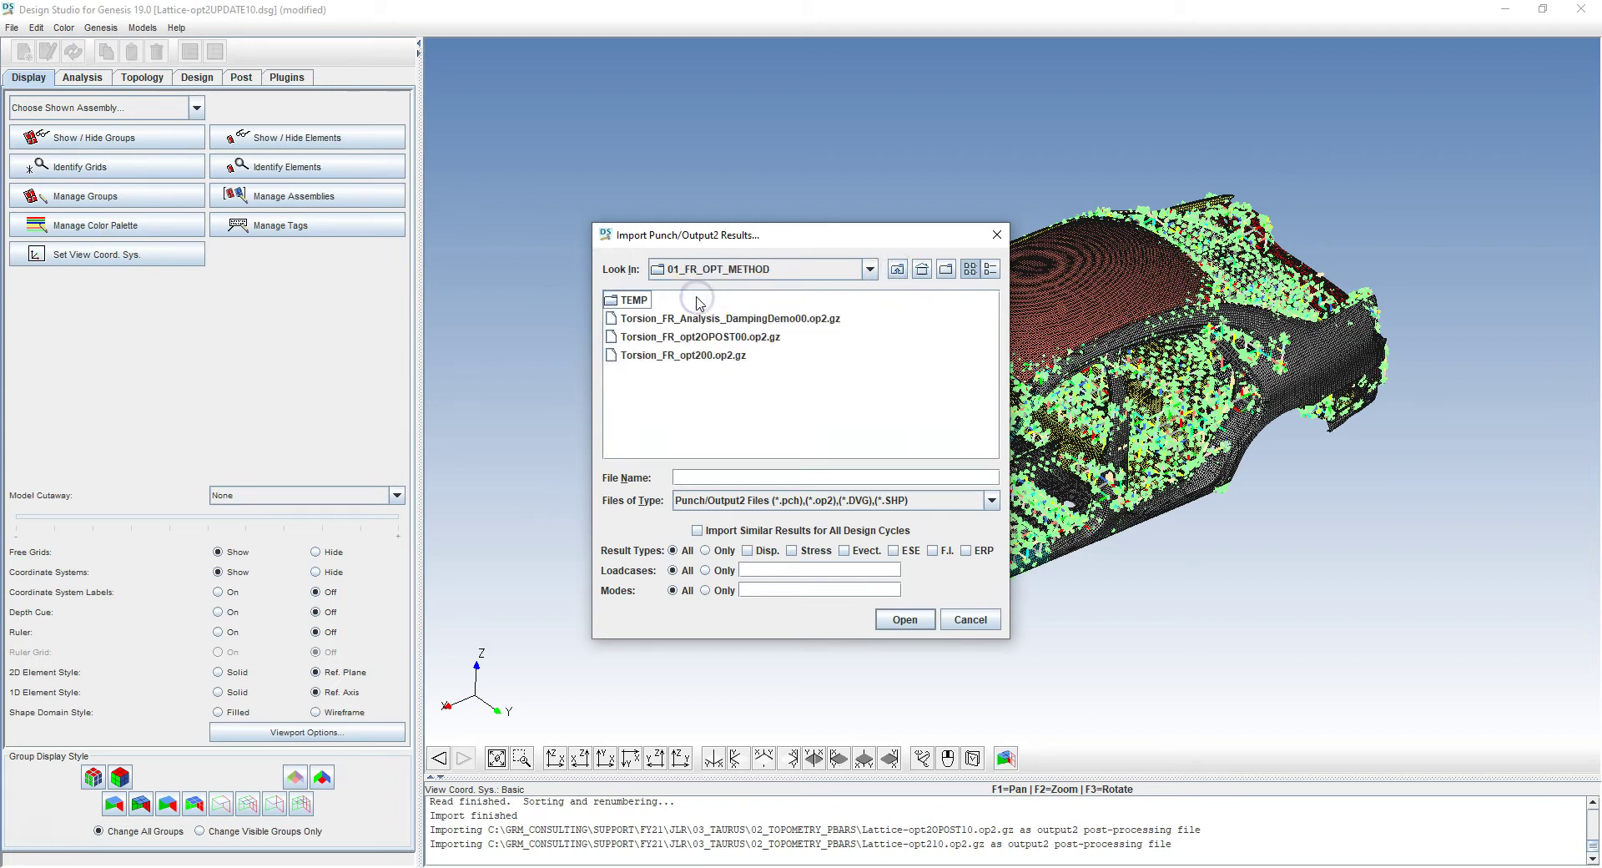
{"action": "double_click", "coordinate": [723, 357]}
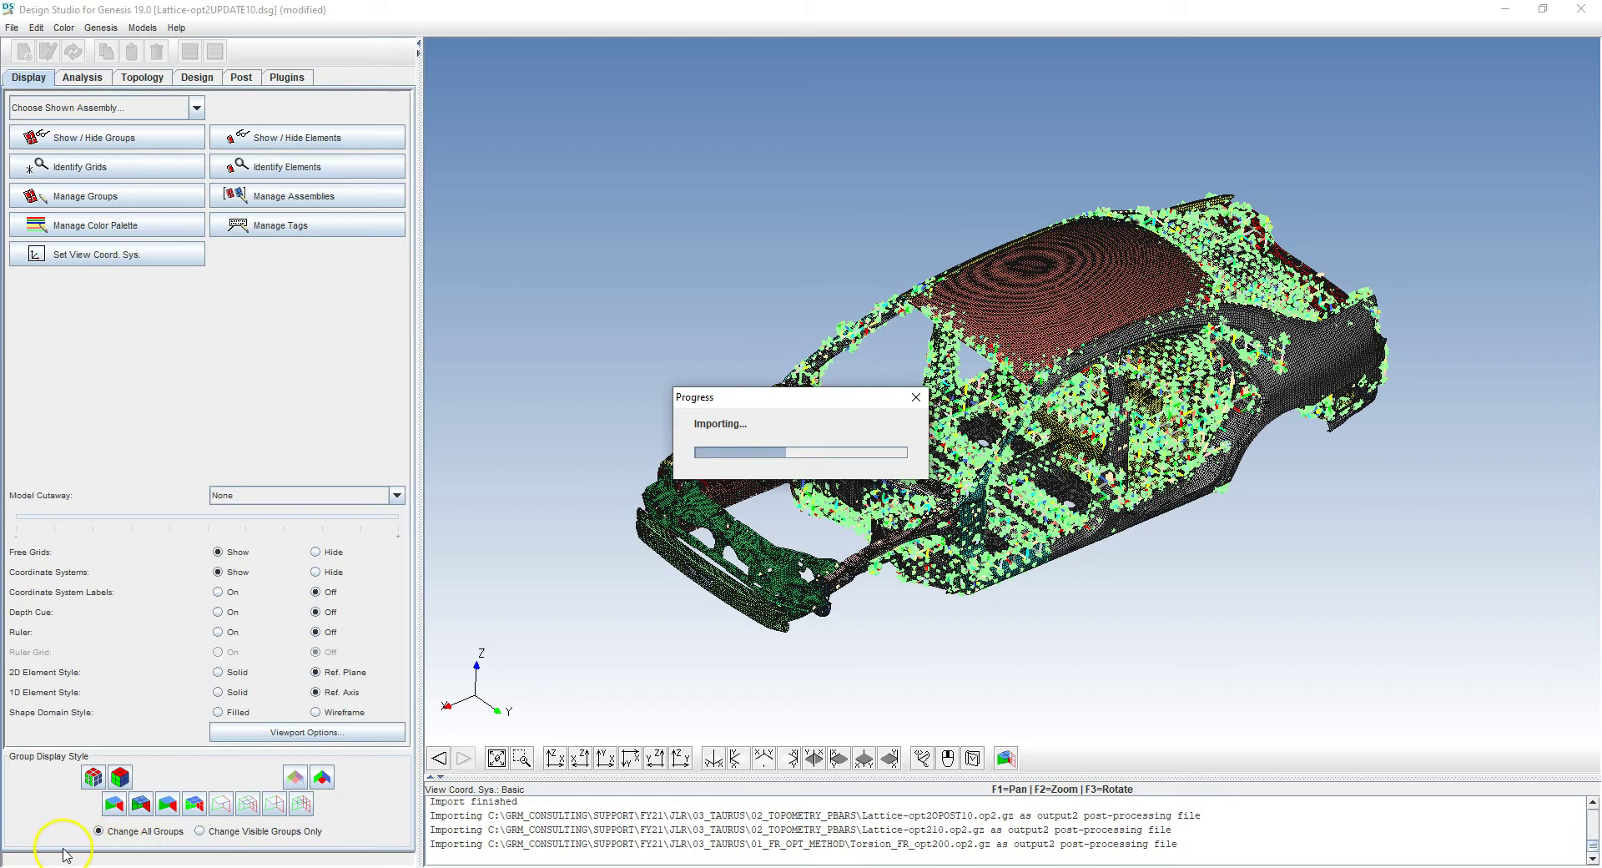
Step: Select every group matching PBARL in the group manager and show only those lattice bar groups
{"action": "left_click_drag", "start_coordinate": [938, 556], "coordinate": [938, 549]}
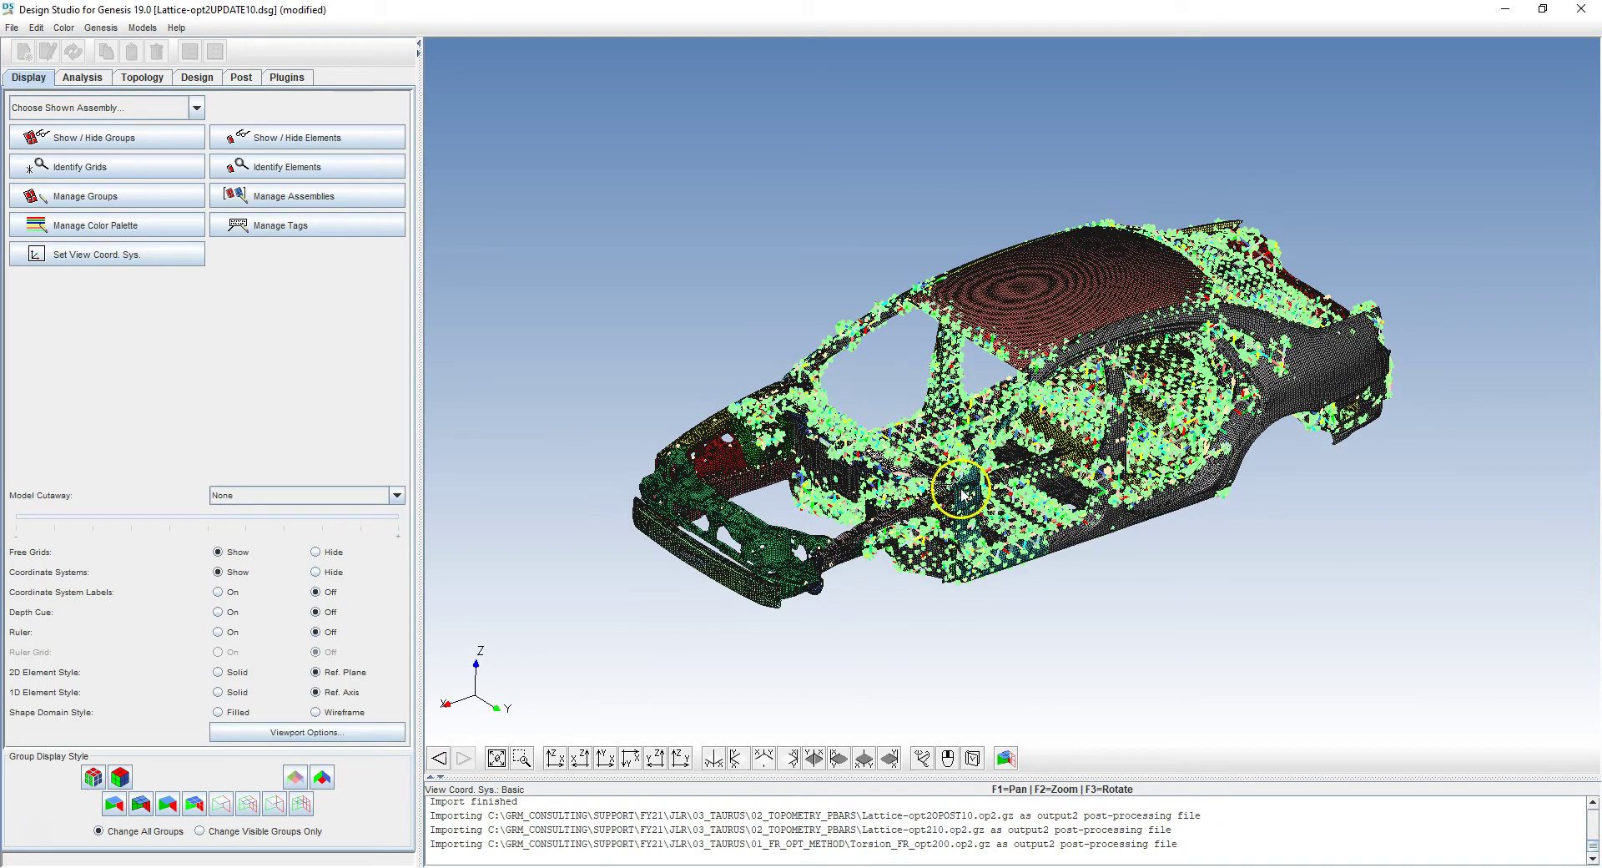
{"action": "left_click", "coordinate": [92, 194]}
{"action": "left_click", "coordinate": [98, 648]}
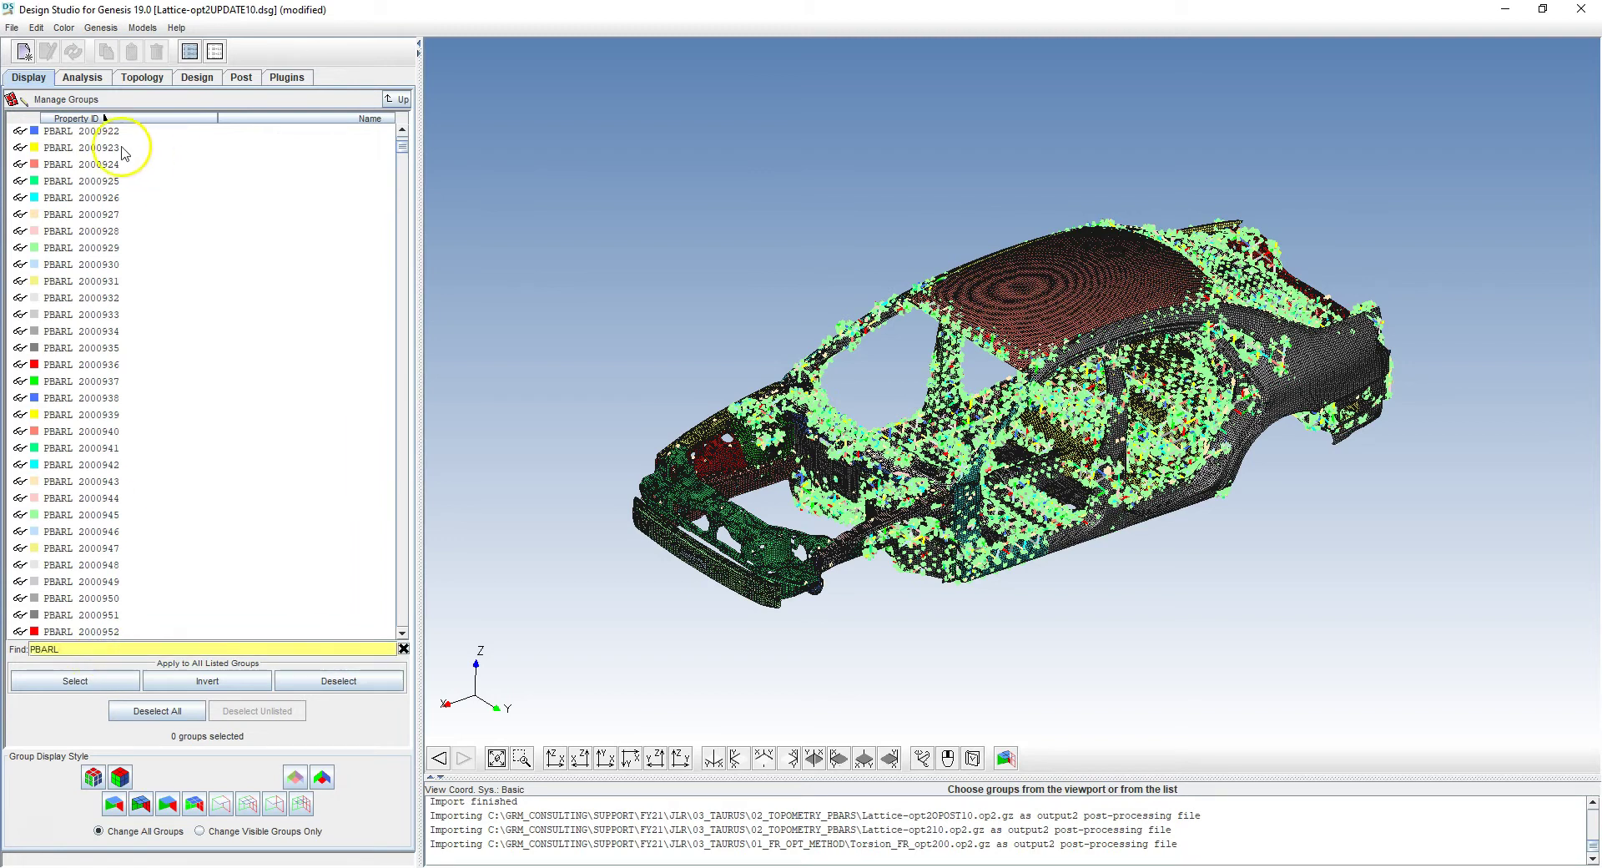
{"action": "left_click", "coordinate": [92, 131]}
{"action": "left_click_drag", "start_coordinate": [403, 150], "coordinate": [400, 647]}
{"action": "key", "text": "ctrl+a"}
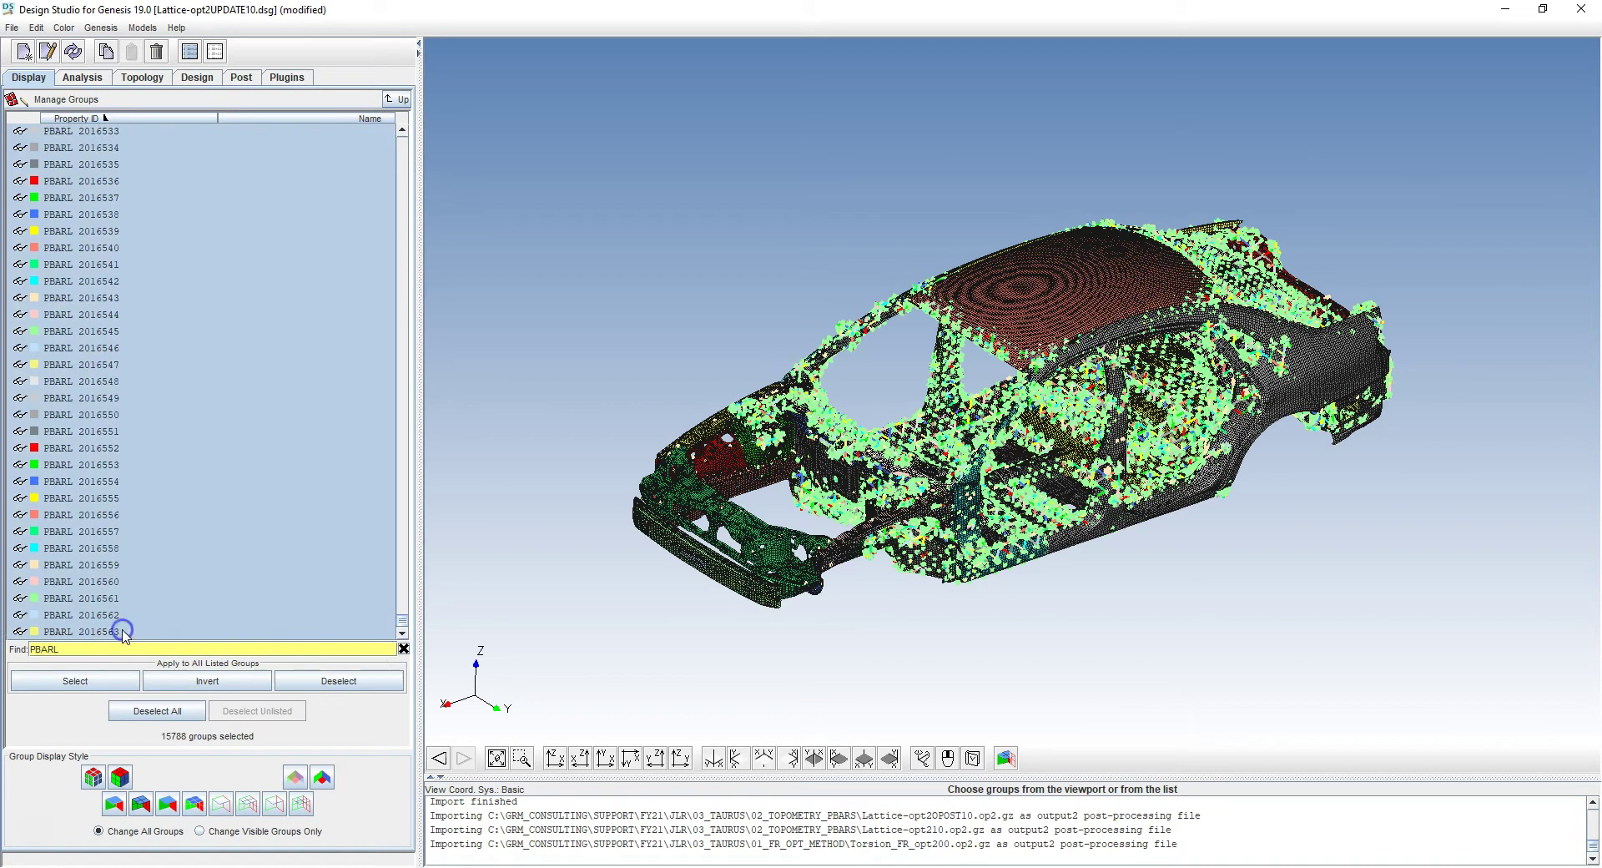
{"action": "right_click", "coordinate": [88, 439]}
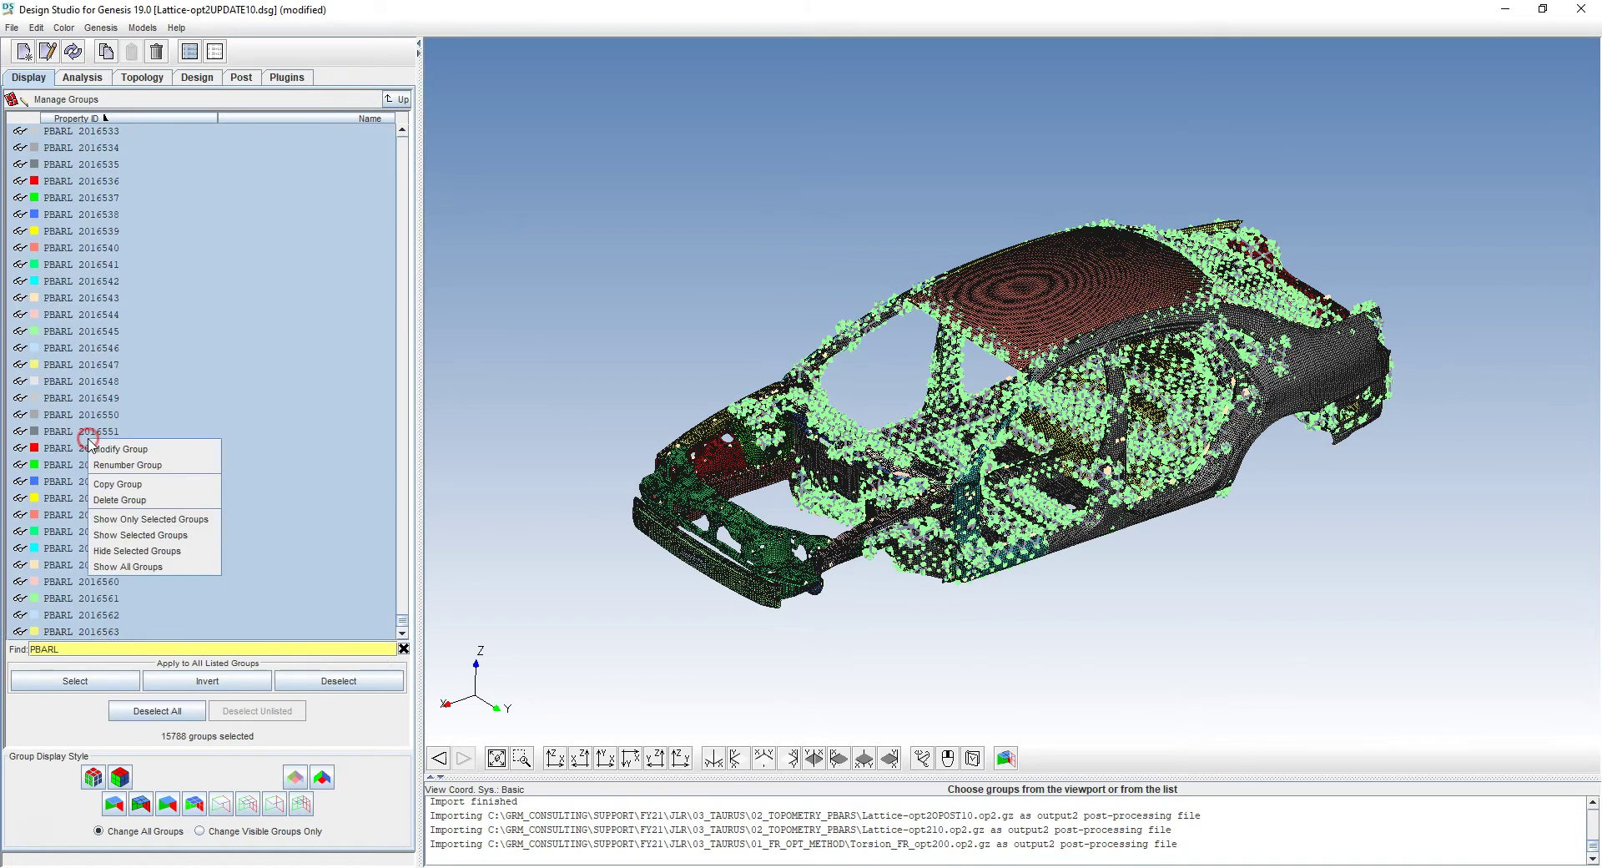
{"action": "left_click", "coordinate": [169, 521]}
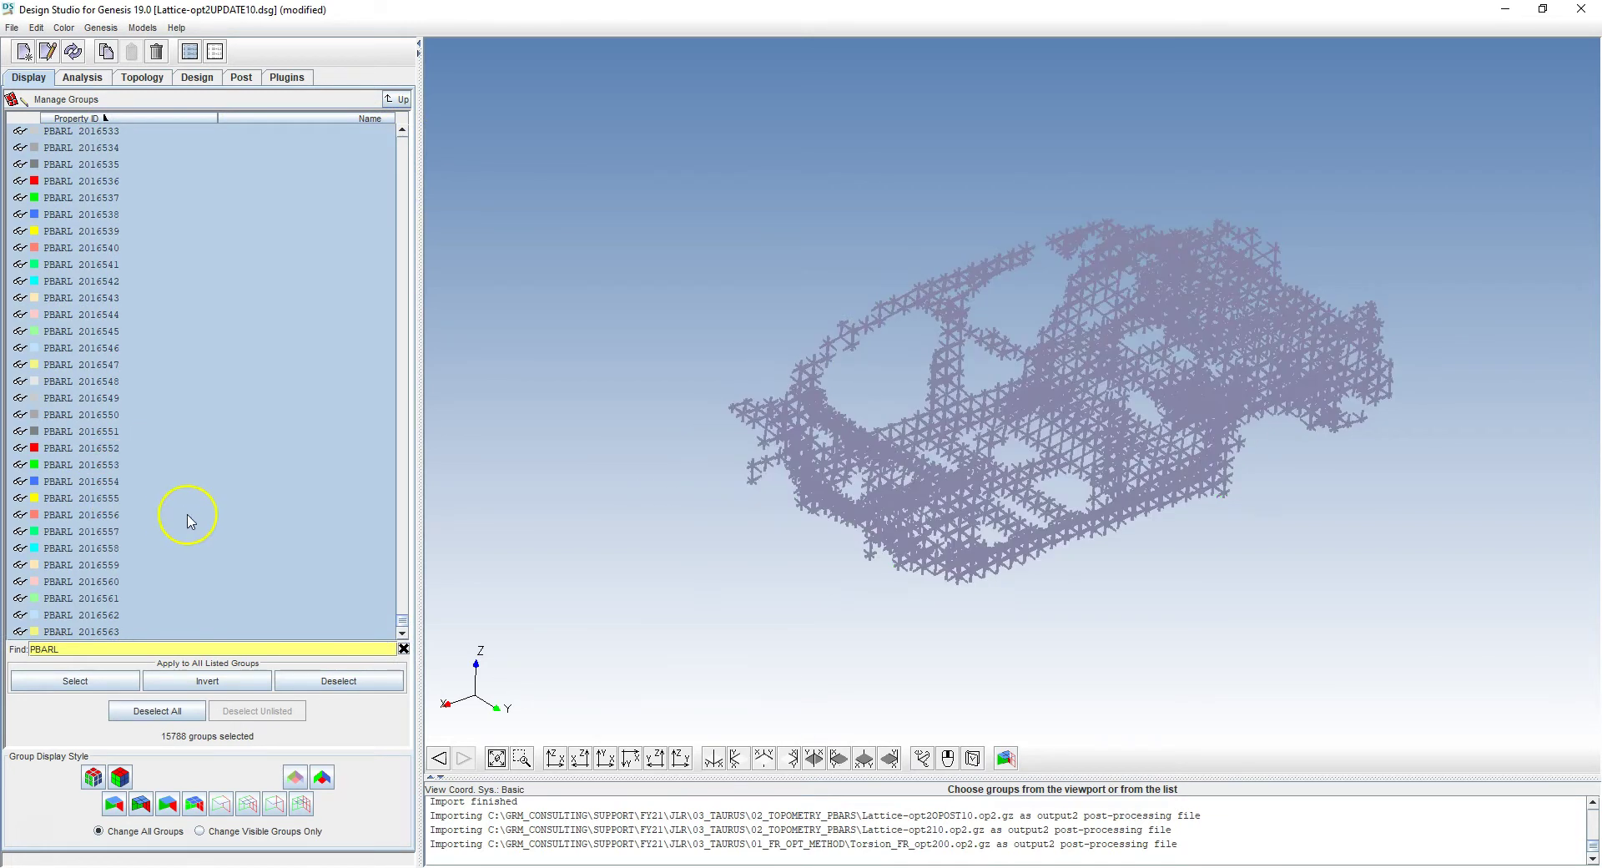
{"action": "left_click", "coordinate": [214, 51]}
{"action": "left_click", "coordinate": [398, 99]}
Step: Display the 1D elements as solids and examine the bar sizes around the front of the lattice
{"action": "middle_click_drag", "start_coordinate": [645, 217], "coordinate": [658, 225]}
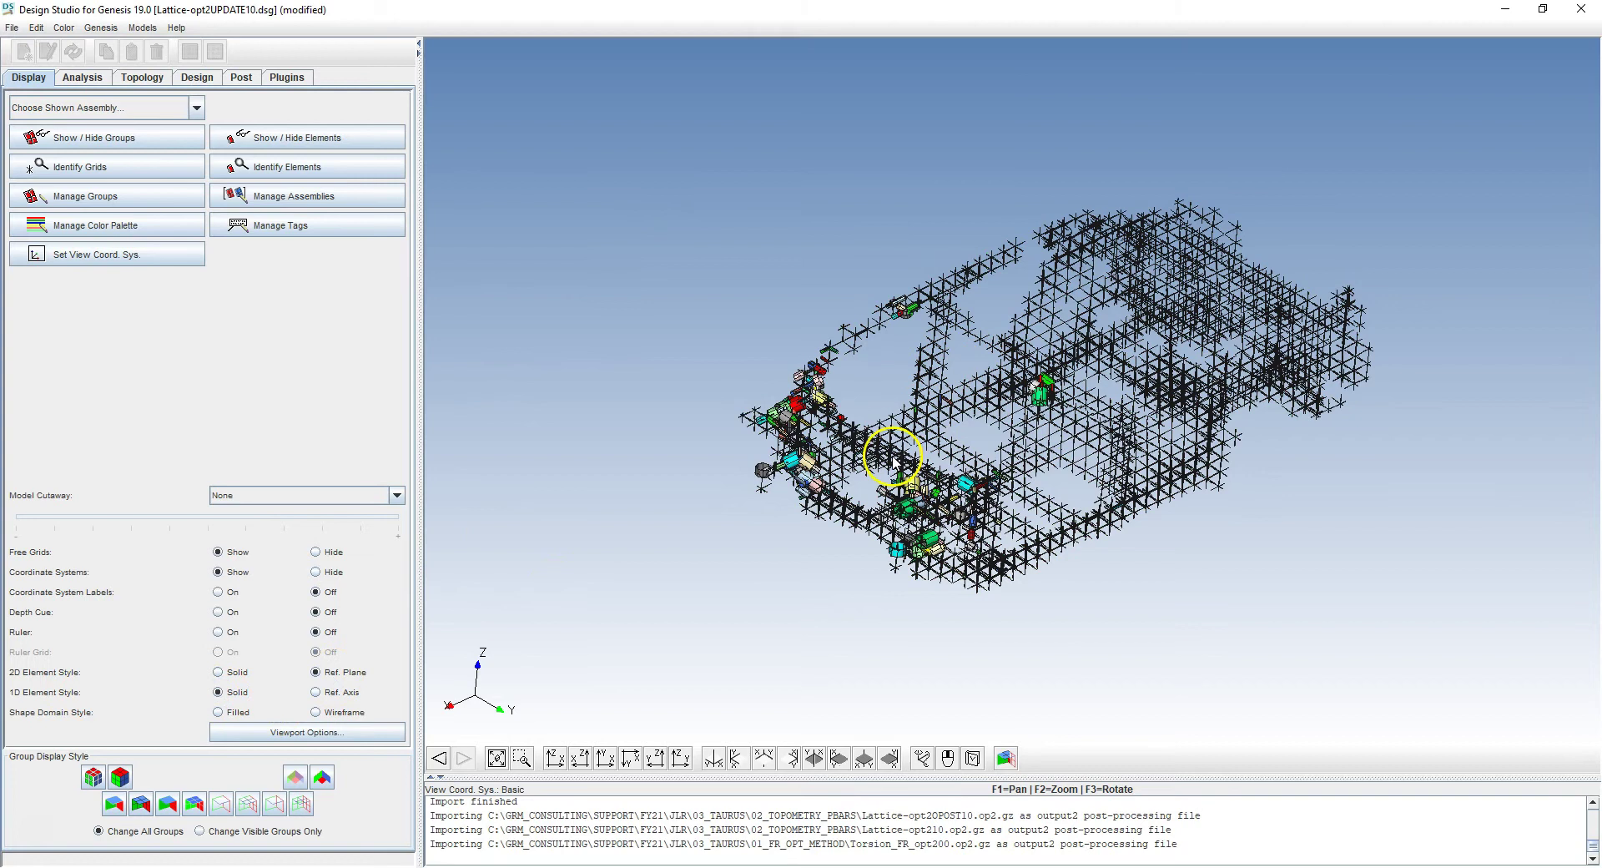
{"action": "scroll", "coordinate": [847, 451], "scroll_direction": "up", "scroll_amount": 5}
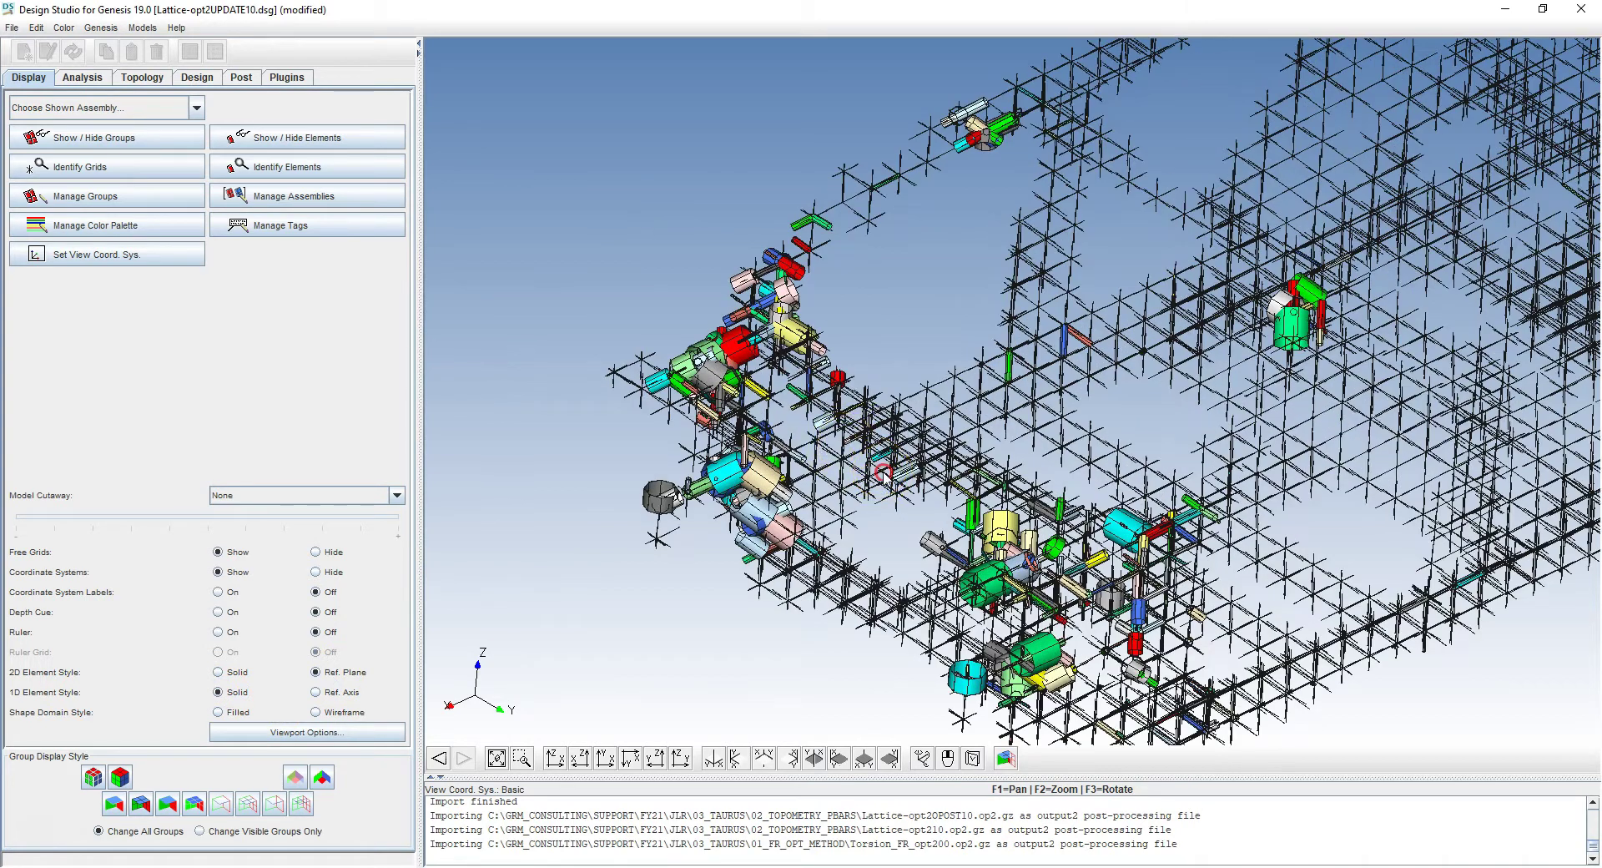
{"action": "middle_click_drag", "start_coordinate": [885, 474], "coordinate": [887, 432]}
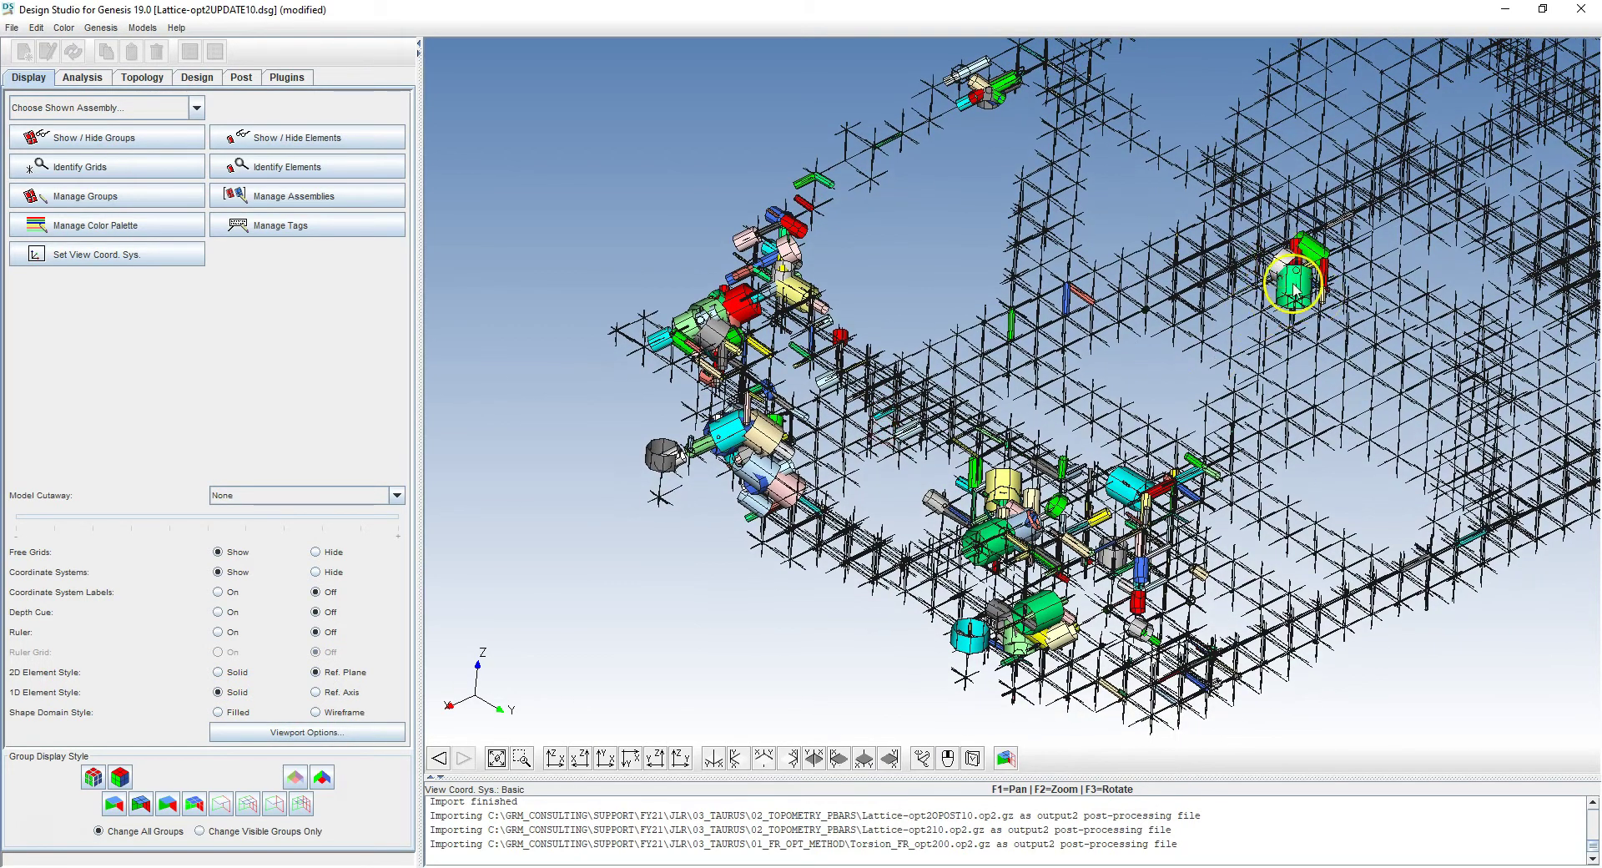
{"action": "middle_click_drag", "start_coordinate": [1171, 530], "coordinate": [1219, 525]}
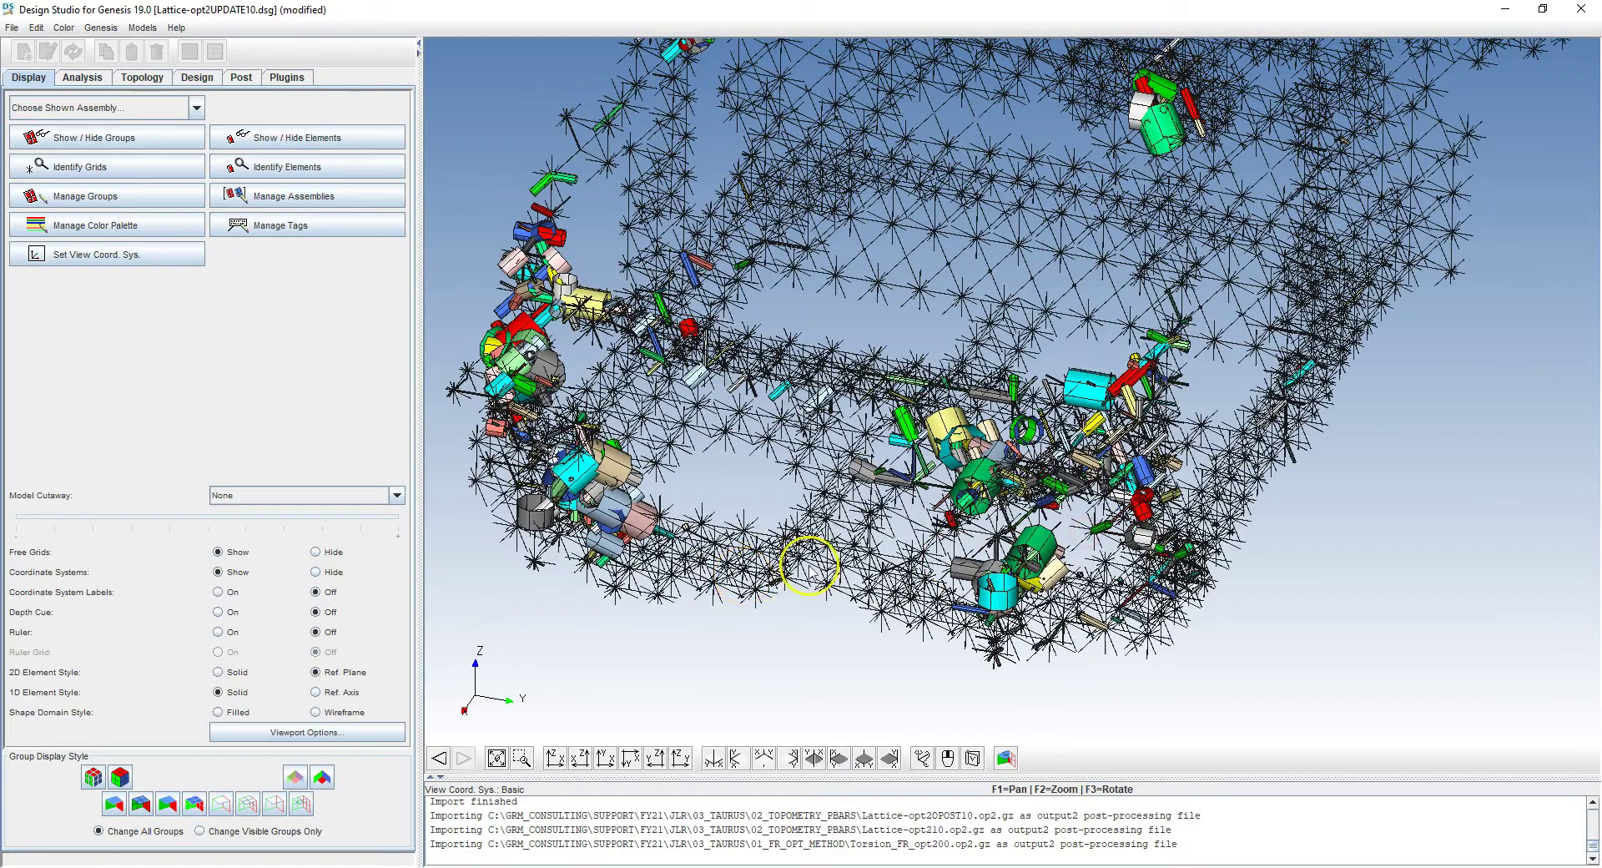
{"action": "scroll", "coordinate": [897, 515], "scroll_direction": "down", "scroll_amount": 8}
{"action": "middle_click_drag", "start_coordinate": [988, 478], "coordinate": [939, 536]}
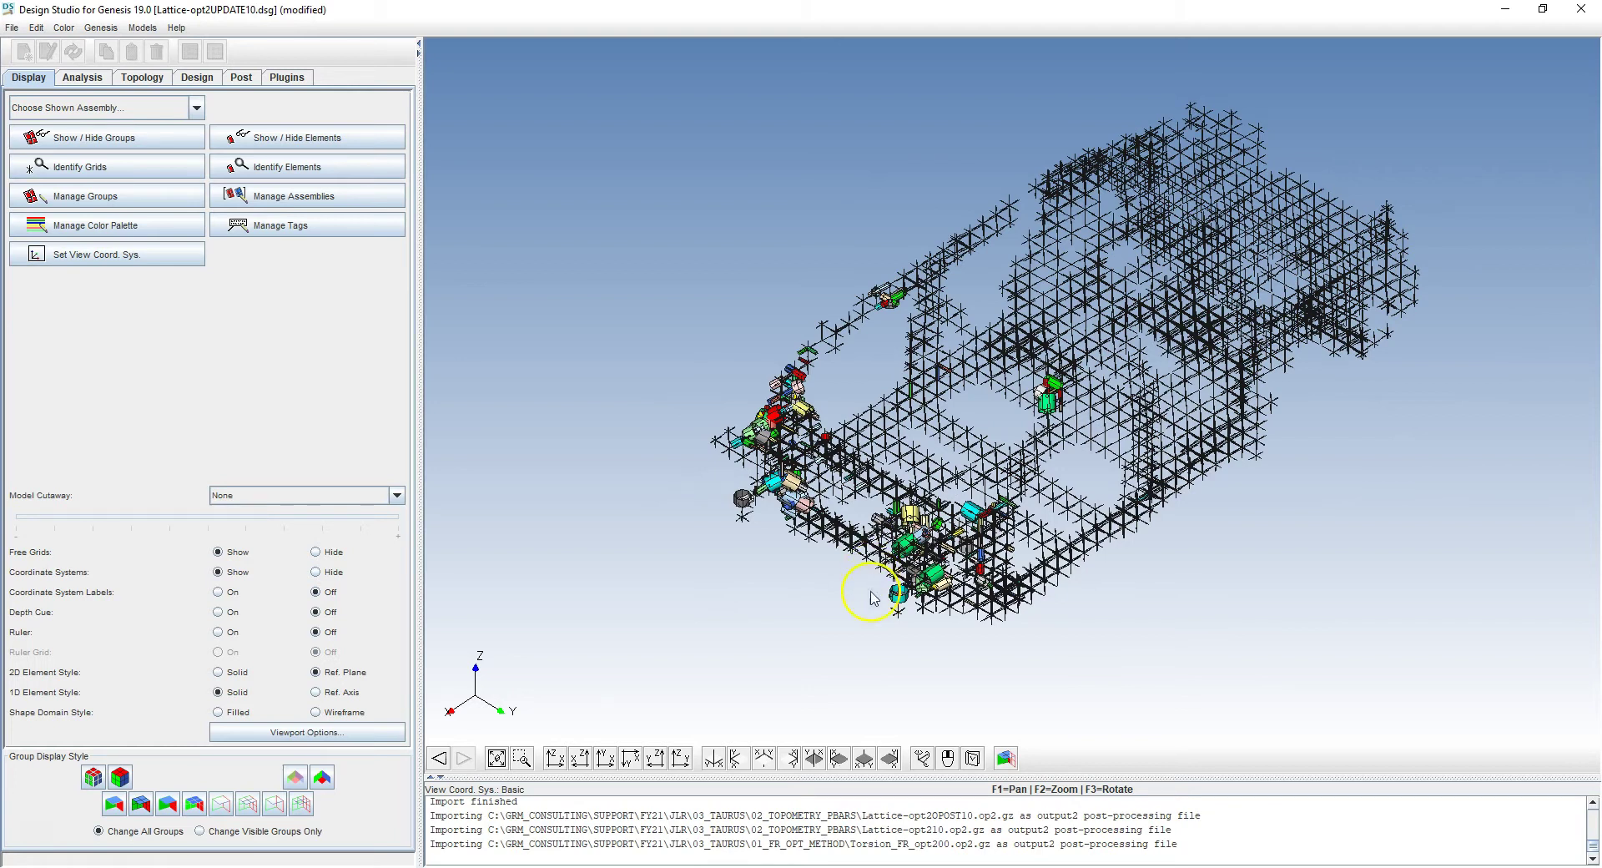
Step: Color the mesh by the cycle 10 PBARL (Tube) d1 result from Lattice-opt2OPOST10.op2.gz
{"action": "left_click", "coordinate": [244, 79]}
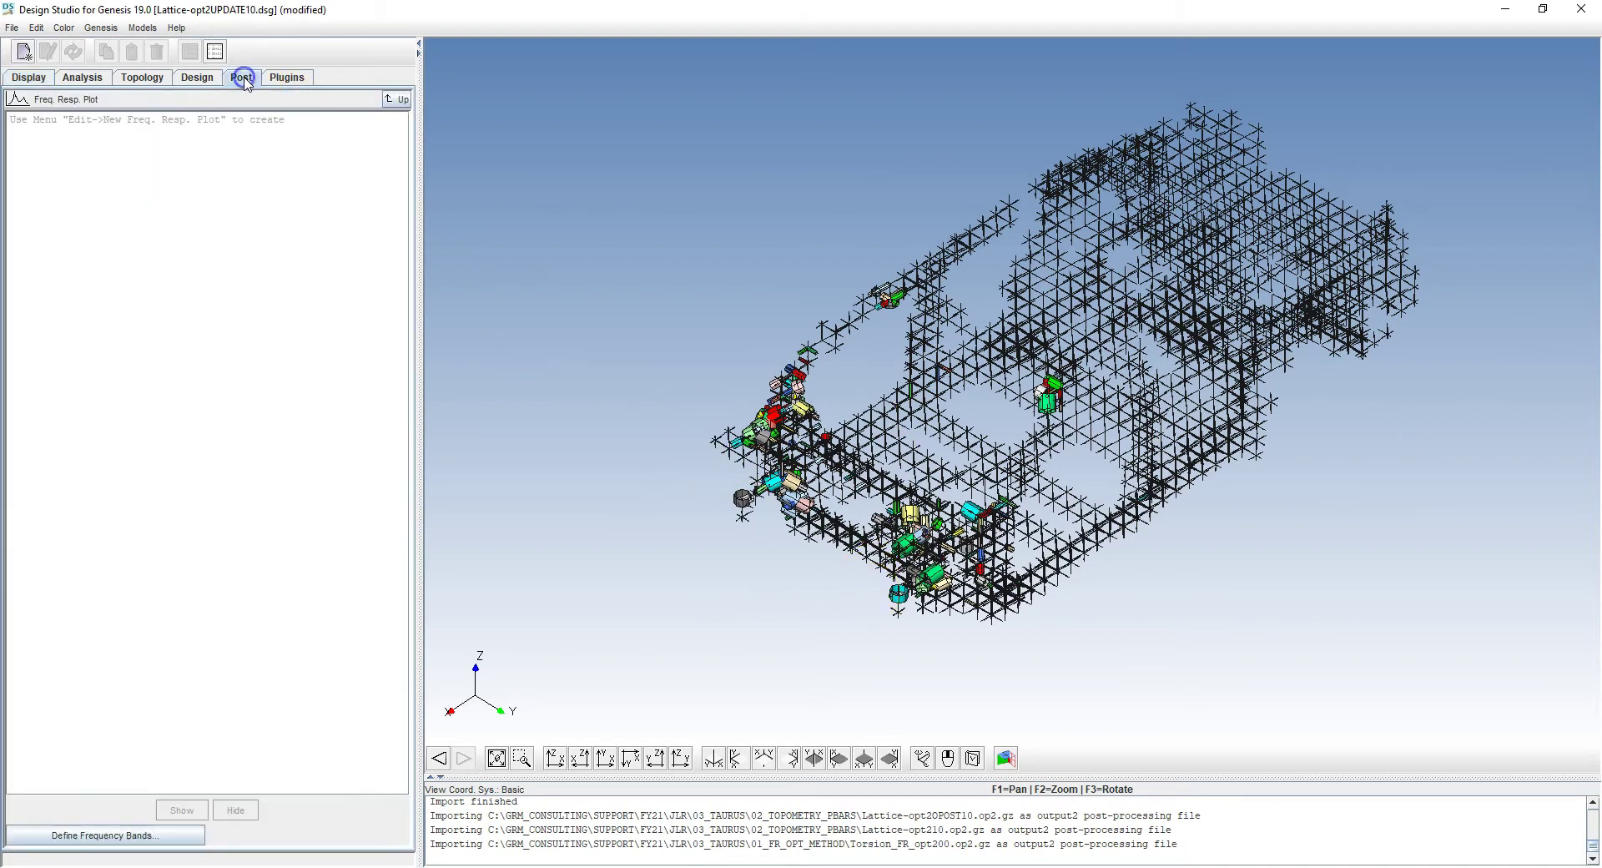
{"action": "left_click", "coordinate": [403, 101]}
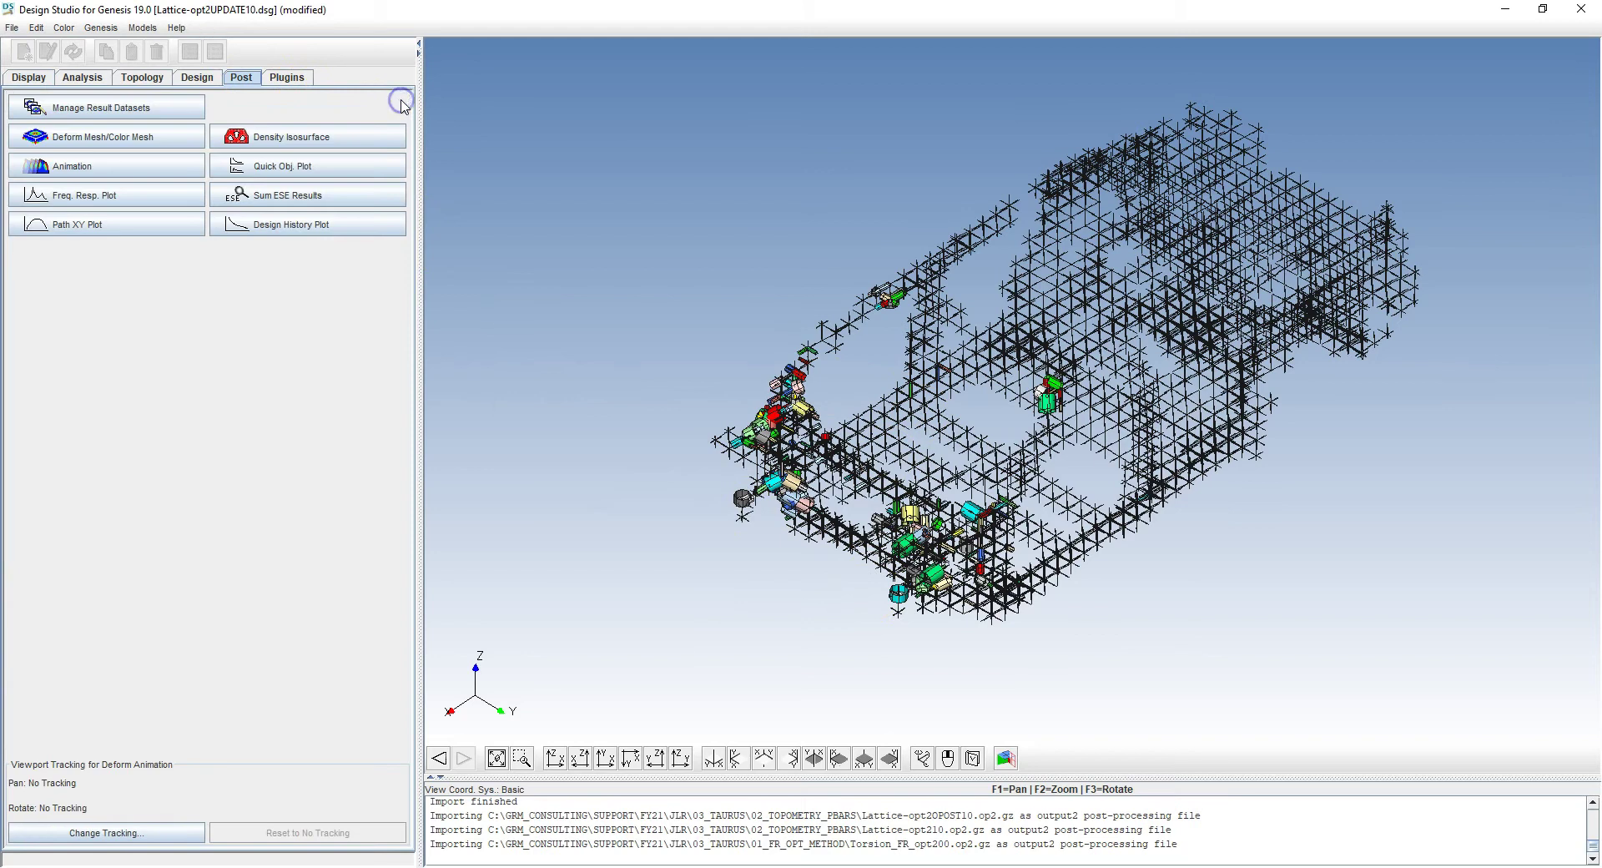
{"action": "left_click", "coordinate": [173, 142]}
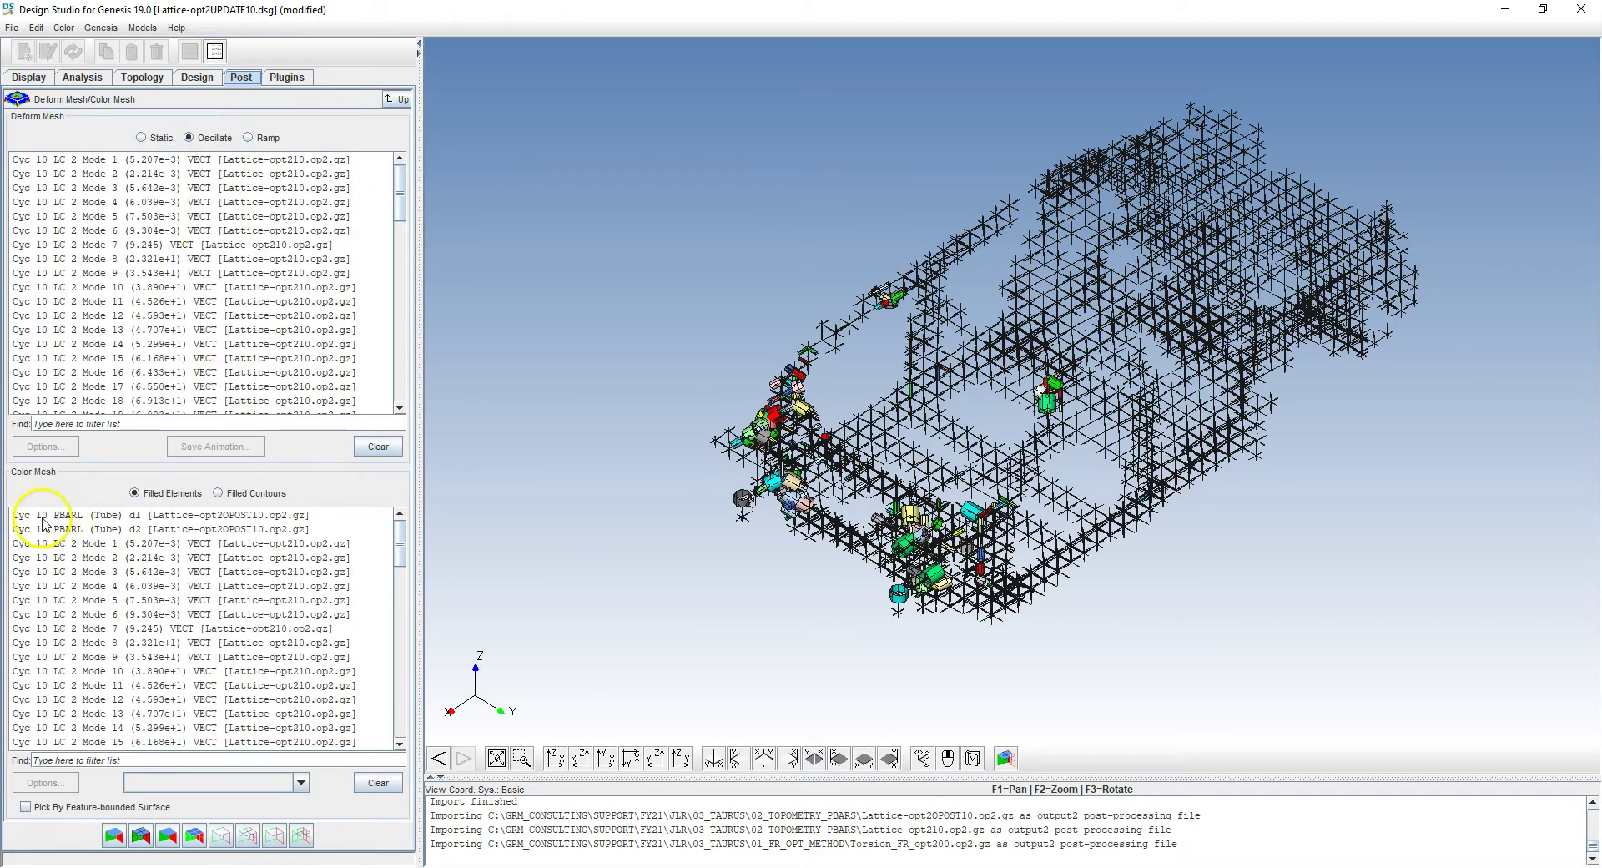
{"action": "left_click", "coordinate": [166, 517]}
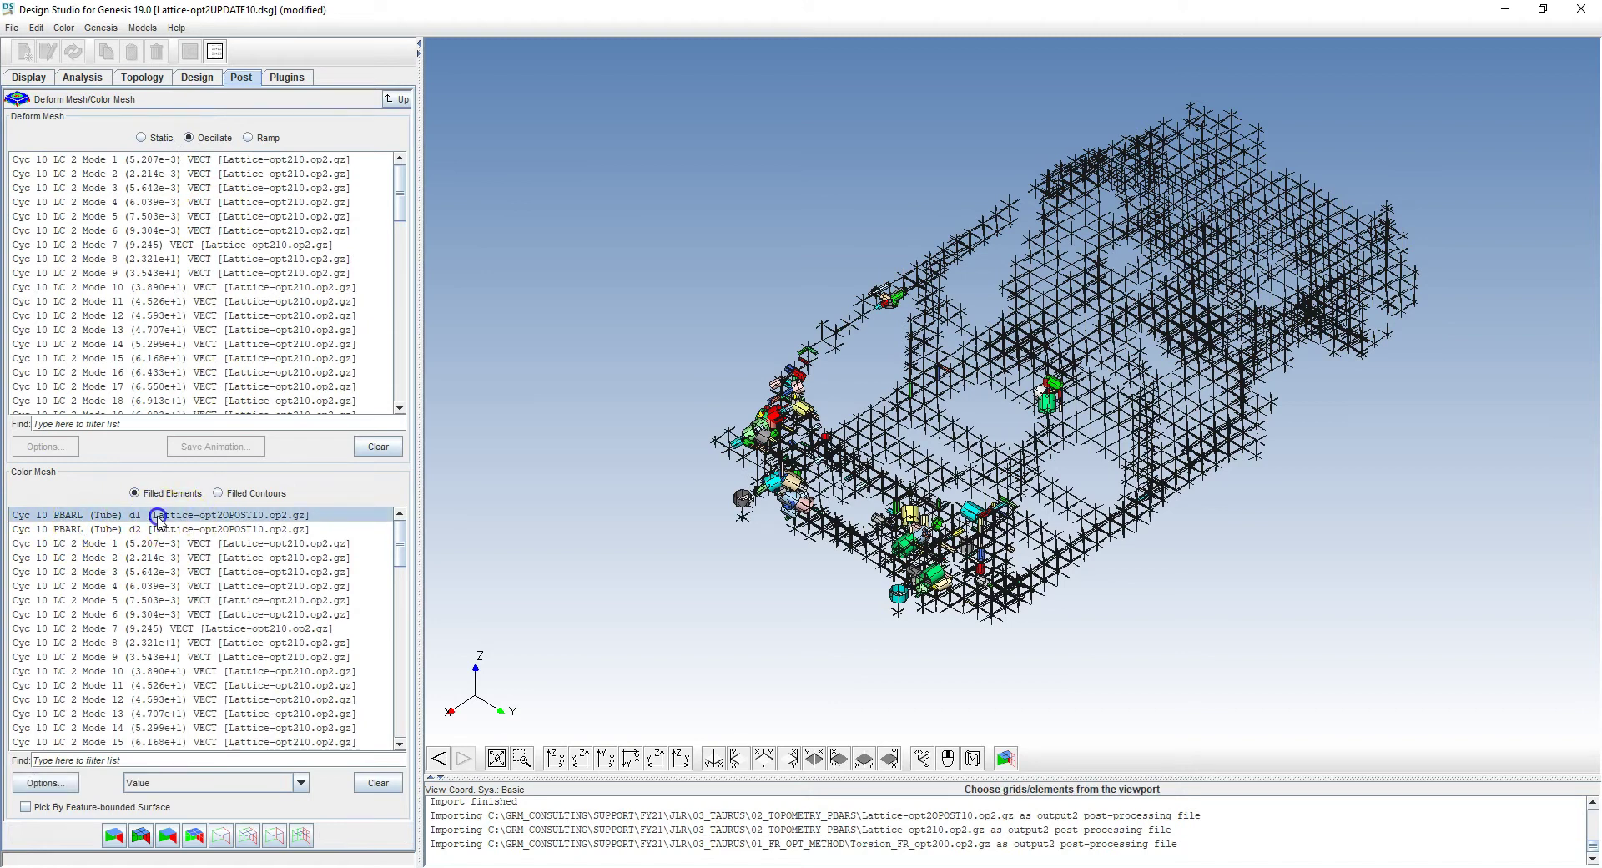
{"action": "mouse_move", "coordinate": [1048, 406]}
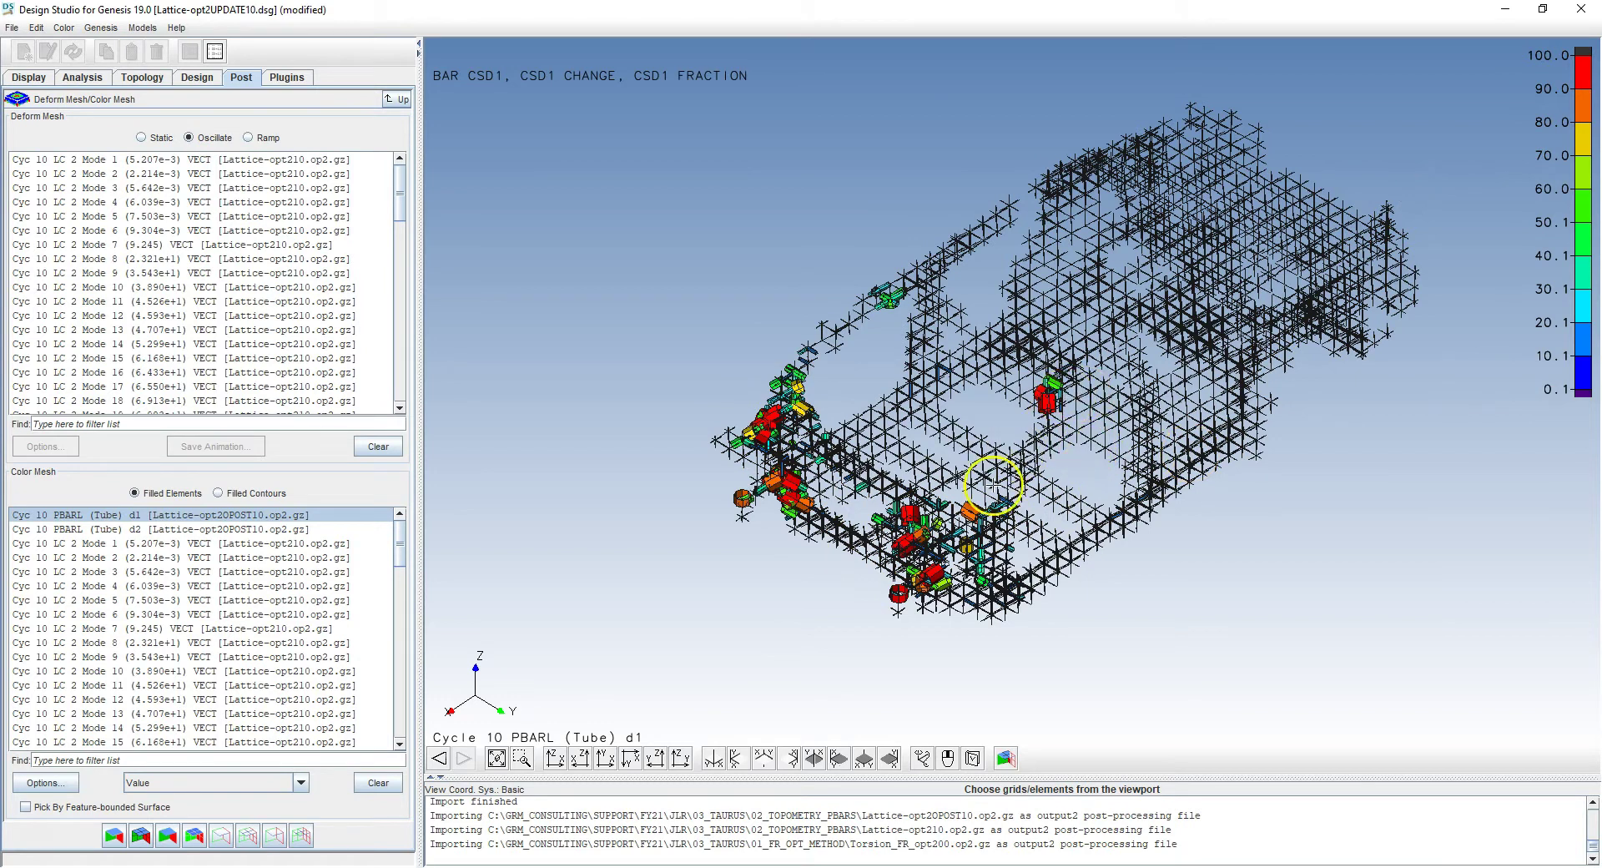
Step: View the cycle 10 PBARL (Tube) d2 color plot and switch back to the d1 result
{"action": "left_click", "coordinate": [160, 531]}
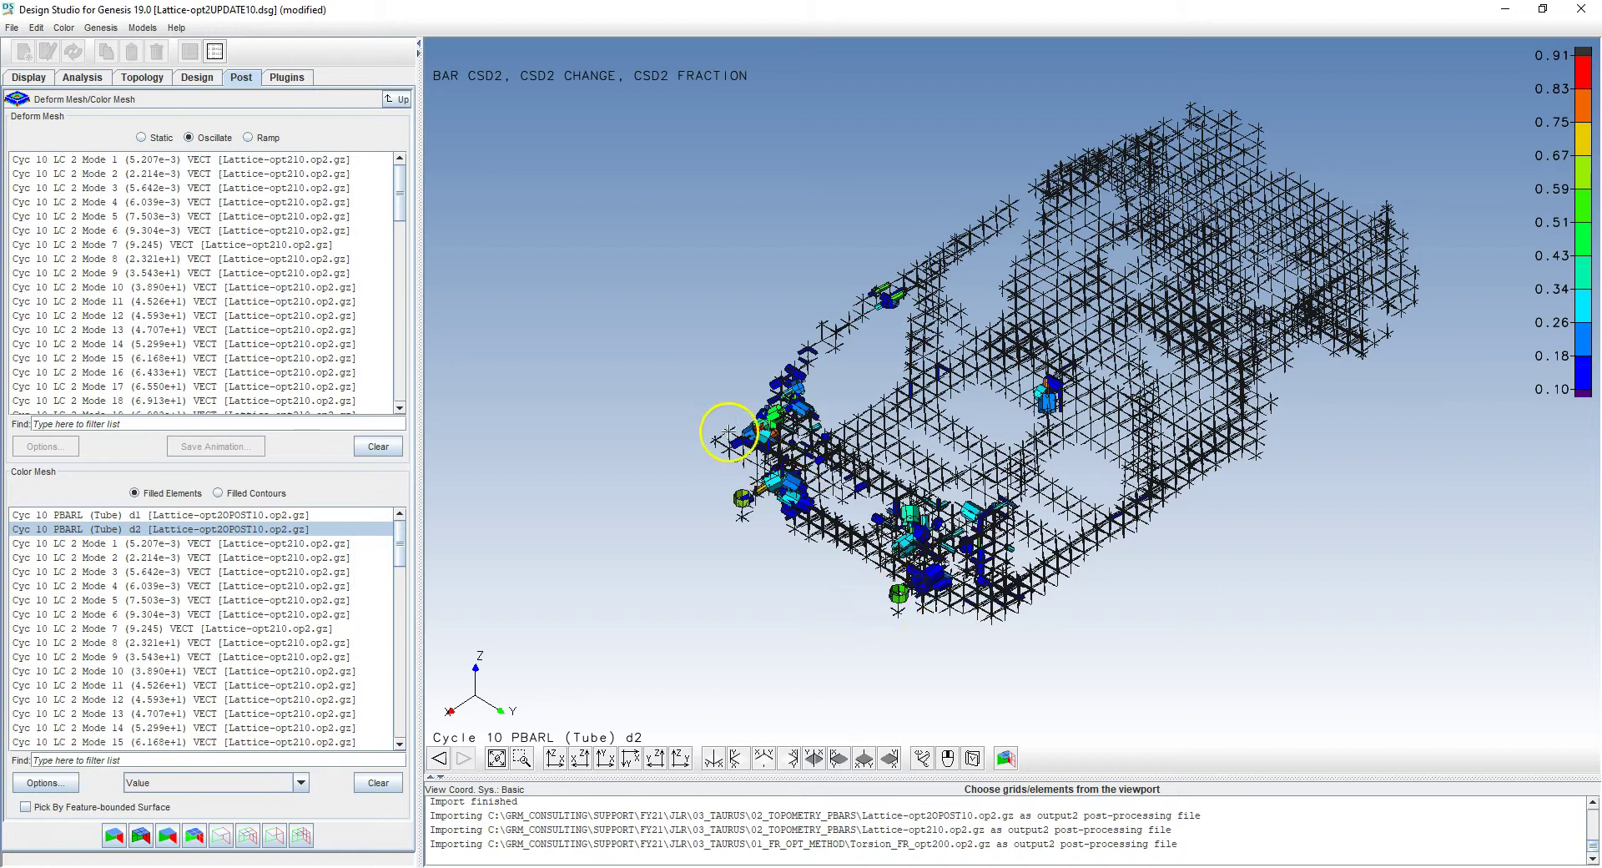
{"action": "middle_click_drag", "start_coordinate": [1037, 514], "coordinate": [1023, 512]}
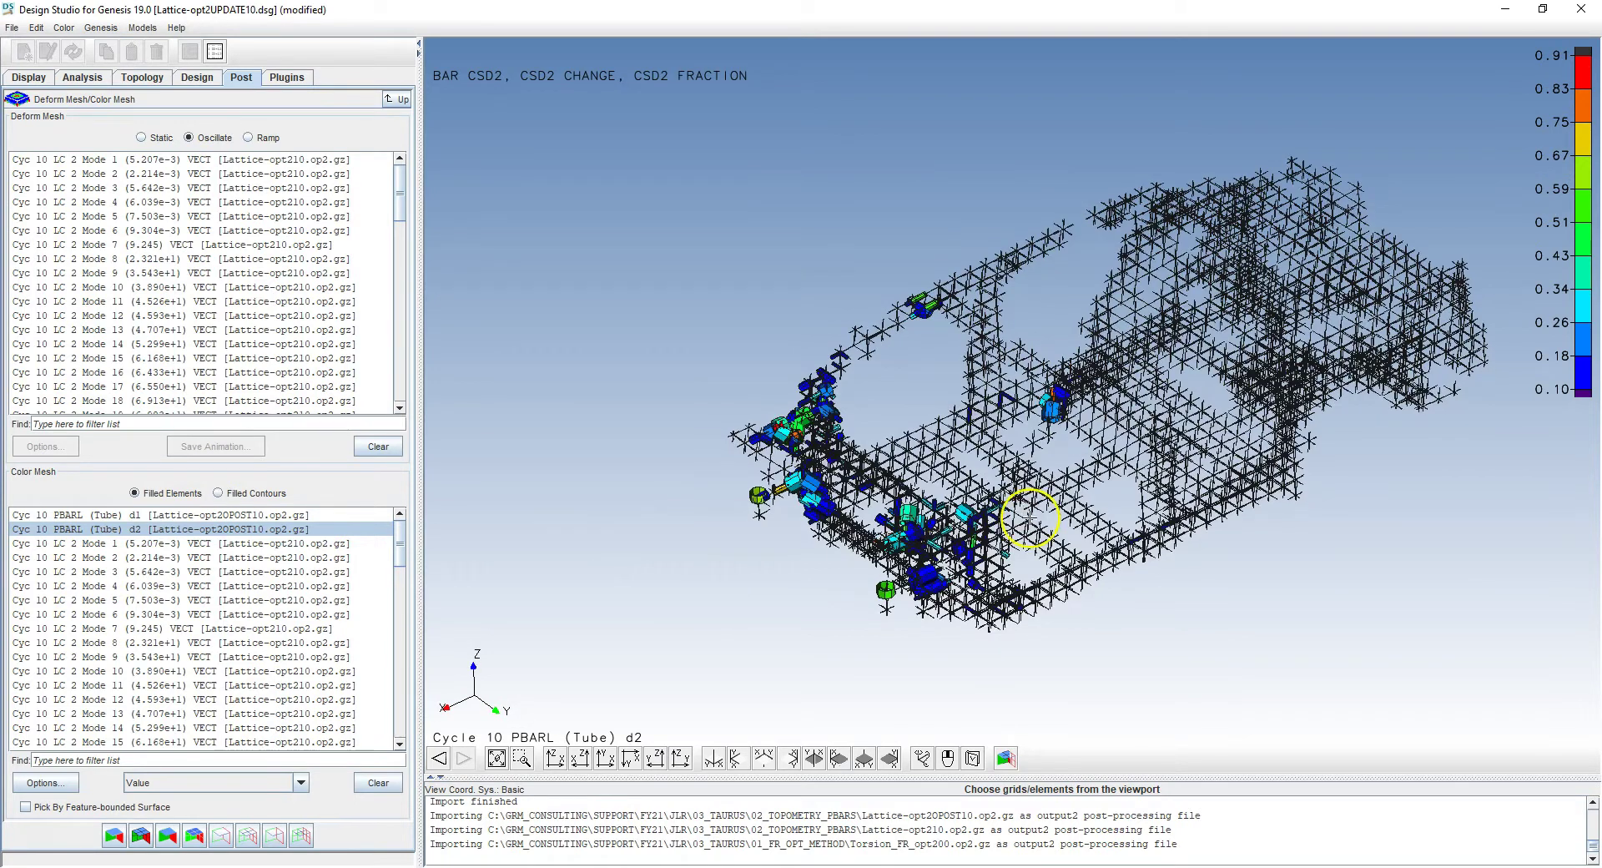
{"action": "left_click", "coordinate": [269, 514]}
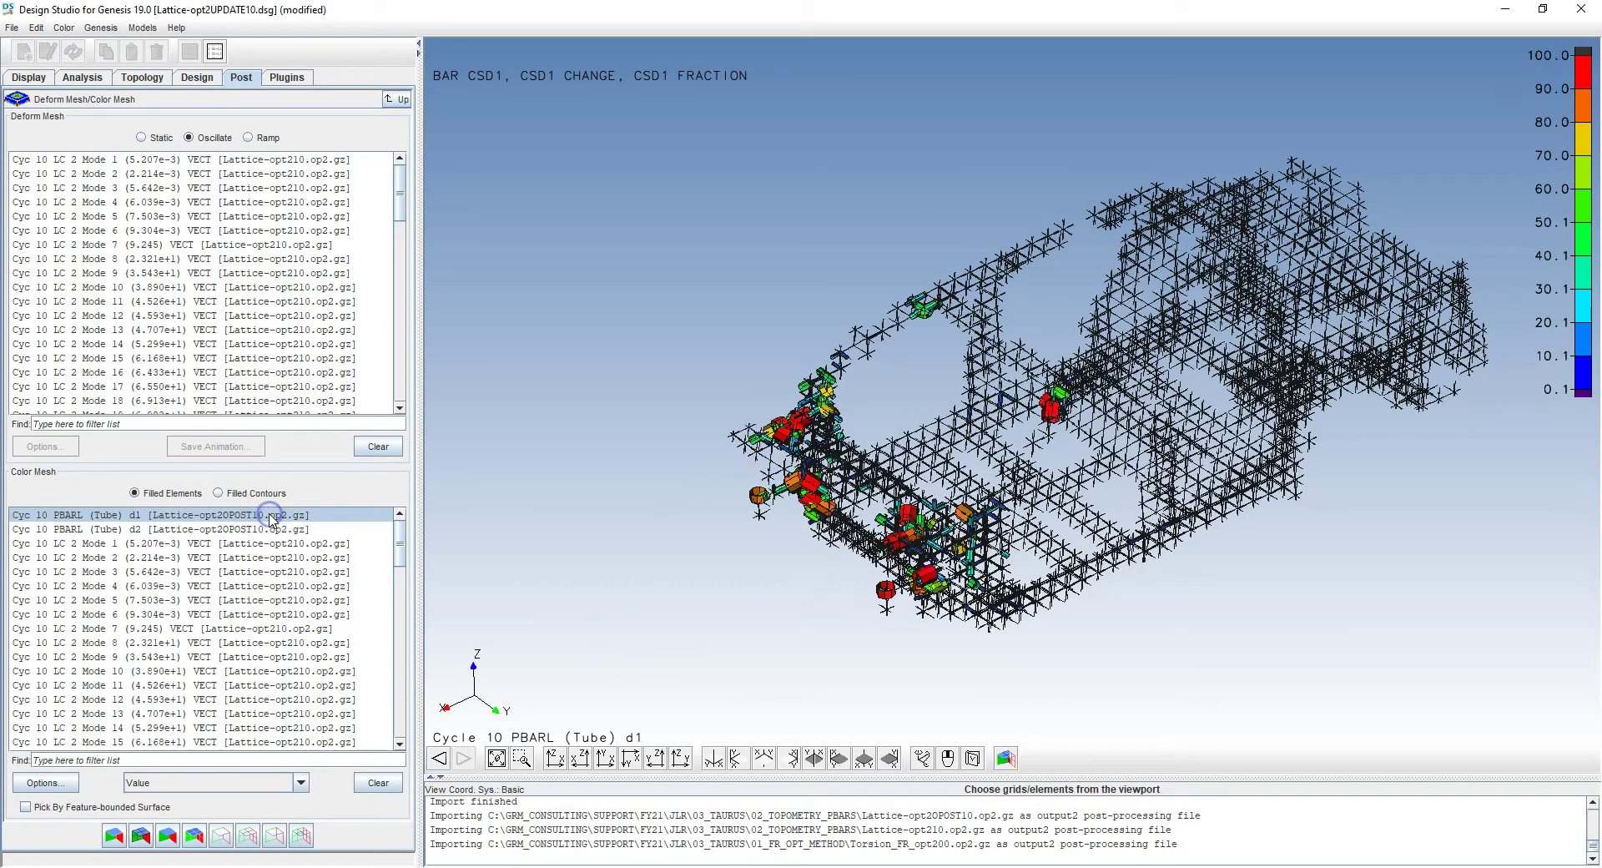
Step: Mask the low-value lattice bars in the d1 color plot with a lower cutoff of 20
{"action": "left_click", "coordinate": [50, 783]}
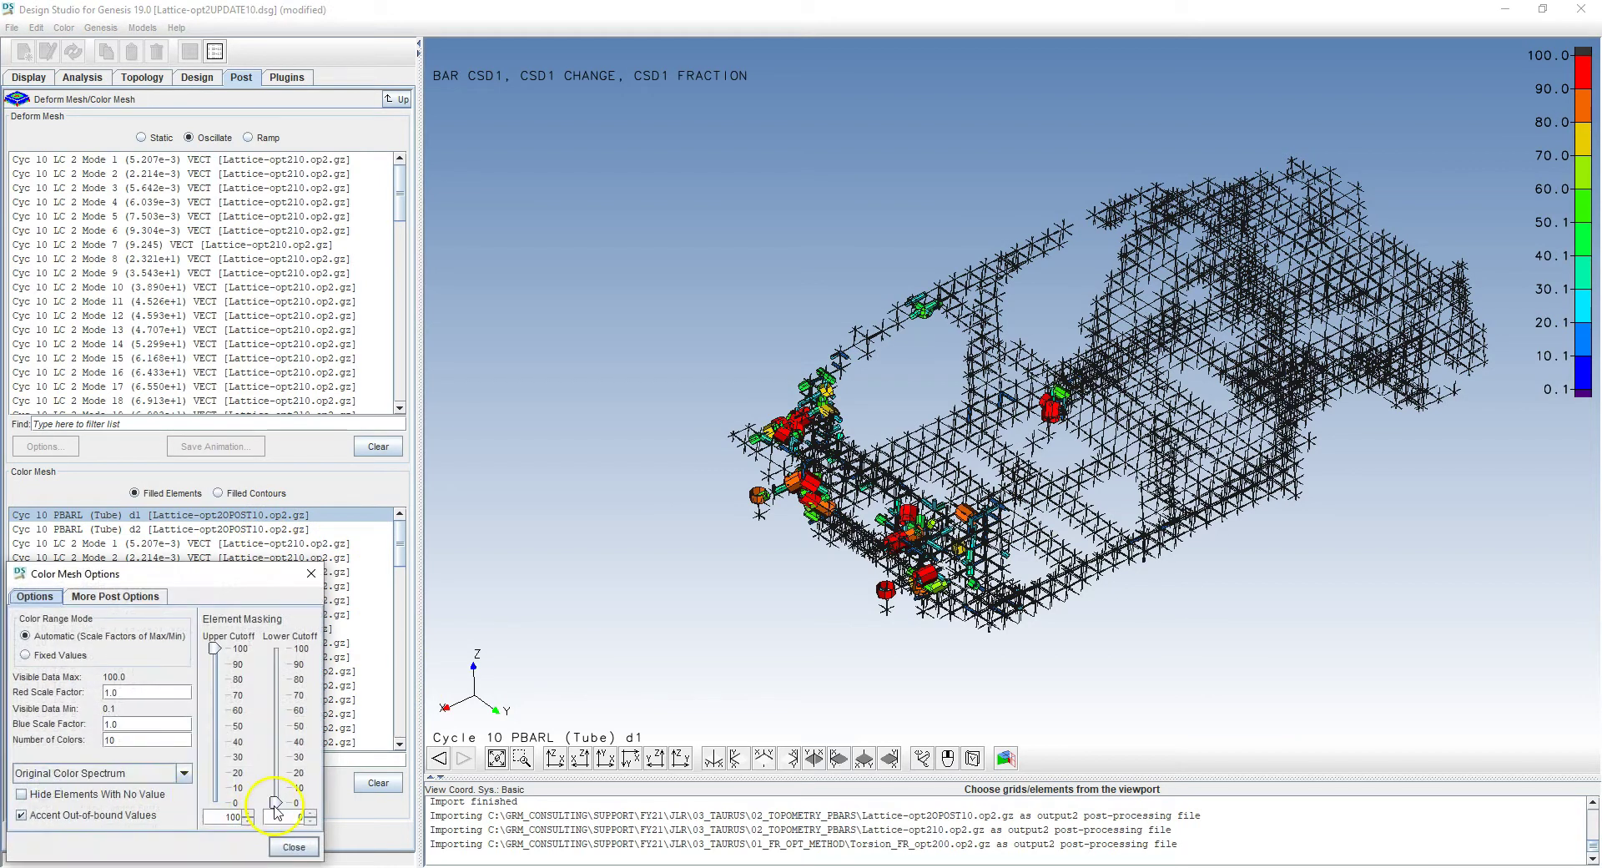
{"action": "left_click_drag", "start_coordinate": [273, 797], "coordinate": [275, 790]}
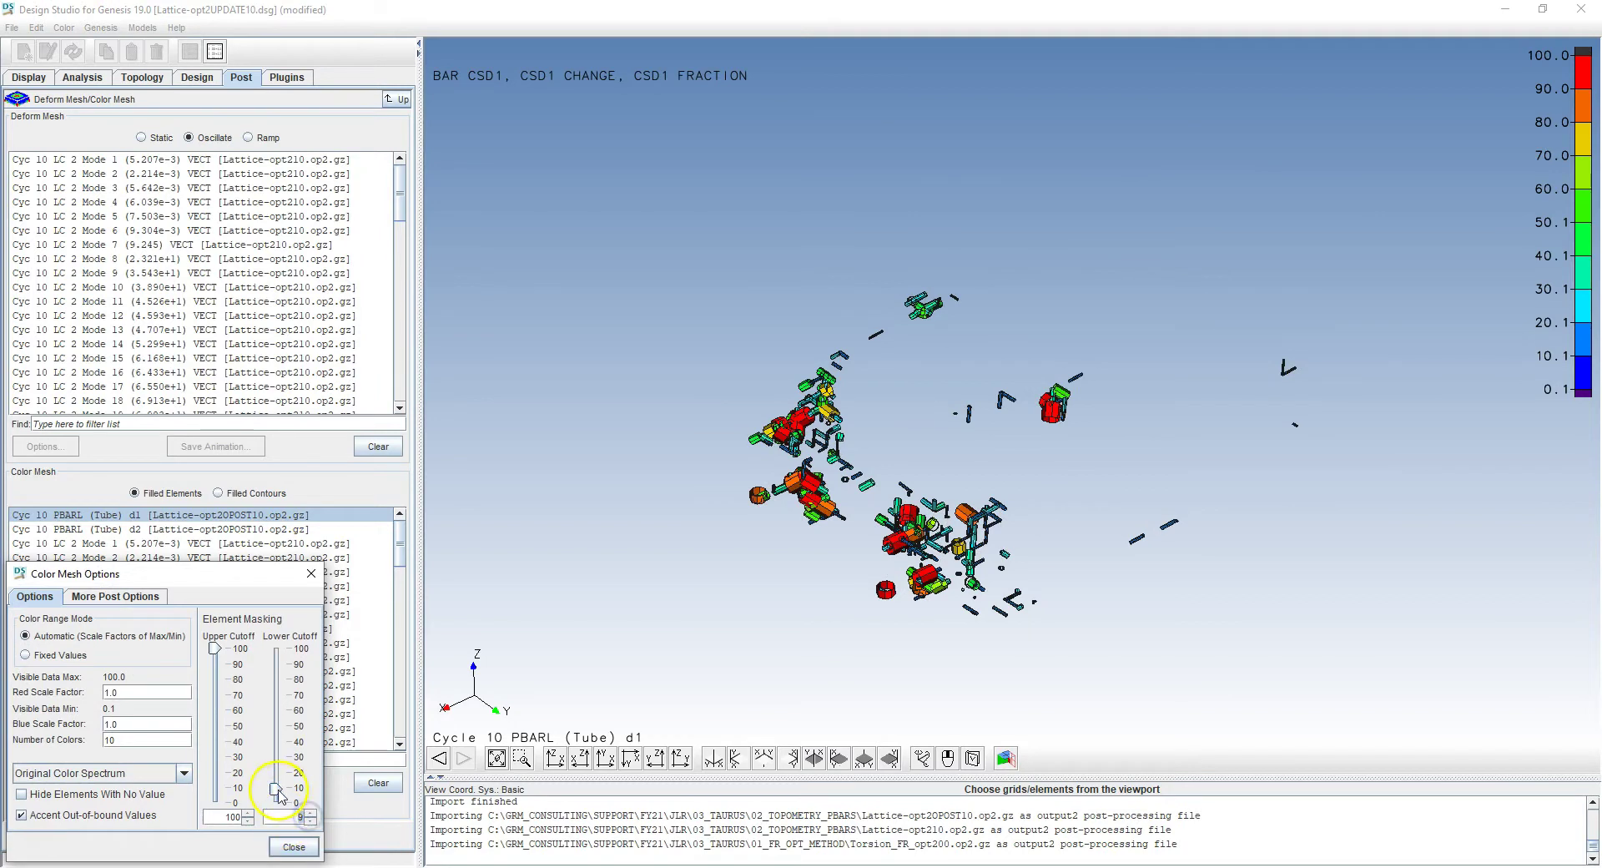
{"action": "left_click_drag", "start_coordinate": [277, 791], "coordinate": [281, 773]}
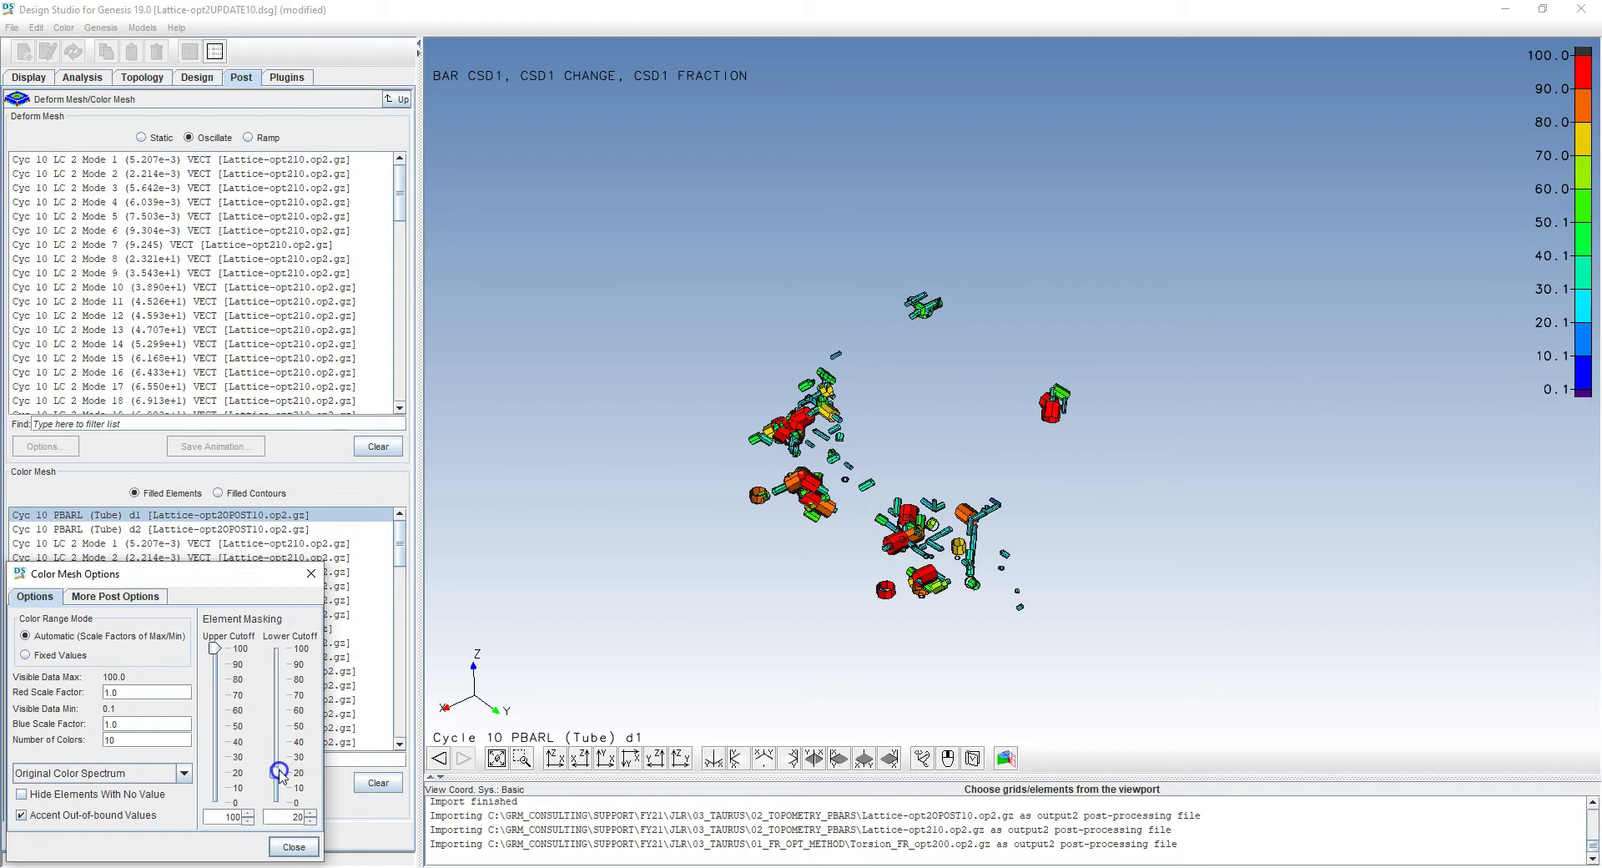
{"action": "left_click", "coordinate": [297, 848]}
{"action": "mouse_move", "coordinate": [1000, 469]}
{"action": "middle_mouse_down"}
{"action": "mouse_move", "coordinate": [934, 448]}
{"action": "mouse_move", "coordinate": [1011, 469]}
{"action": "middle_mouse_up"}
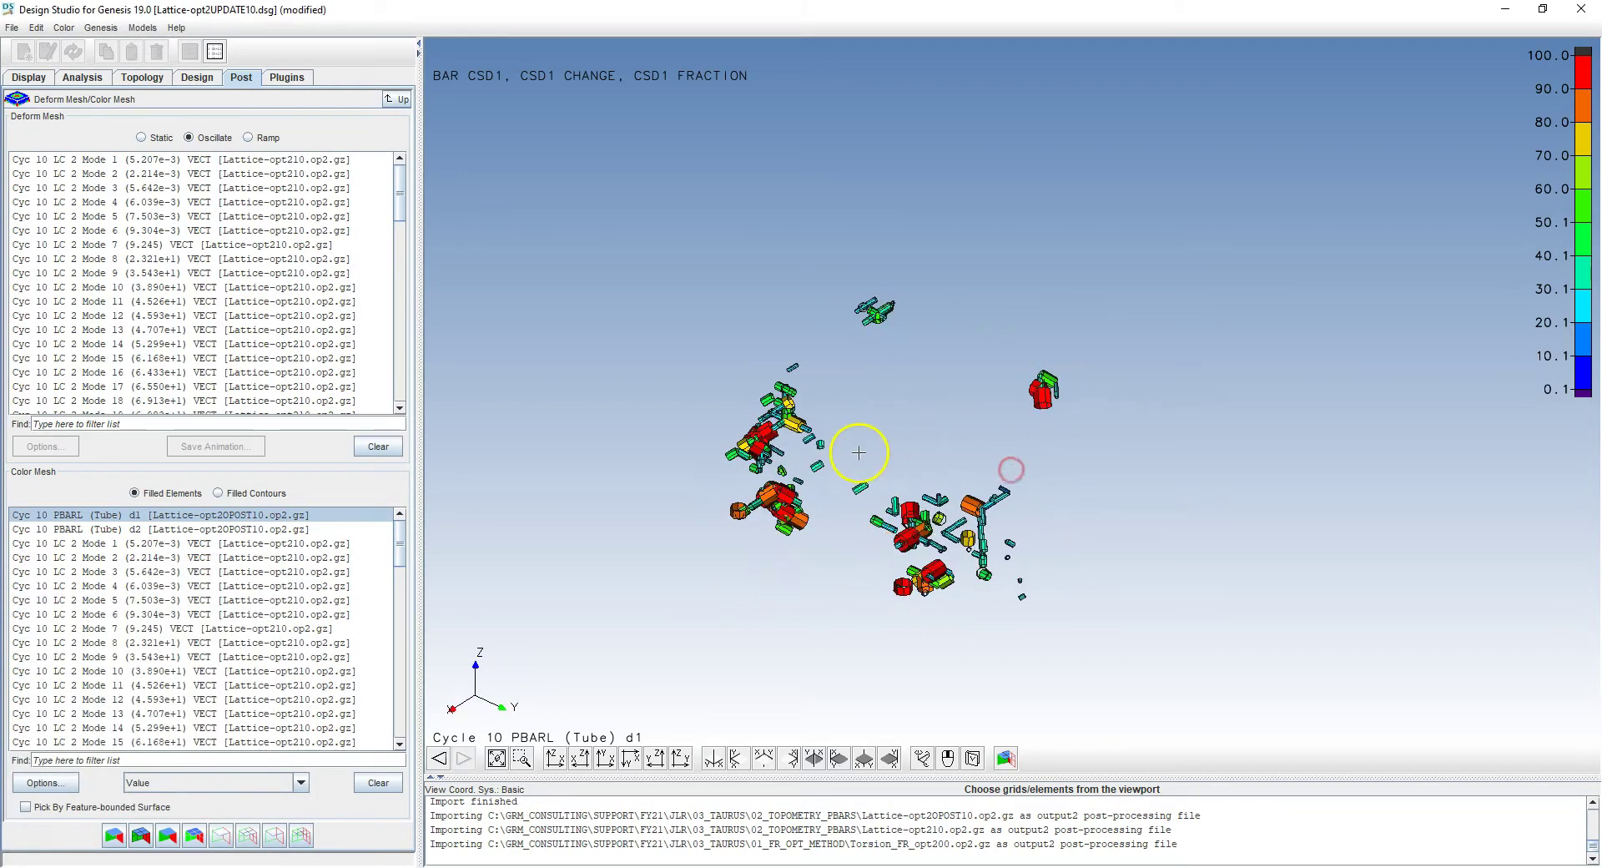
{"action": "scroll", "coordinate": [859, 453], "scroll_direction": "up", "scroll_amount": 2}
{"action": "middle_click_drag", "start_coordinate": [845, 478], "coordinate": [867, 436]}
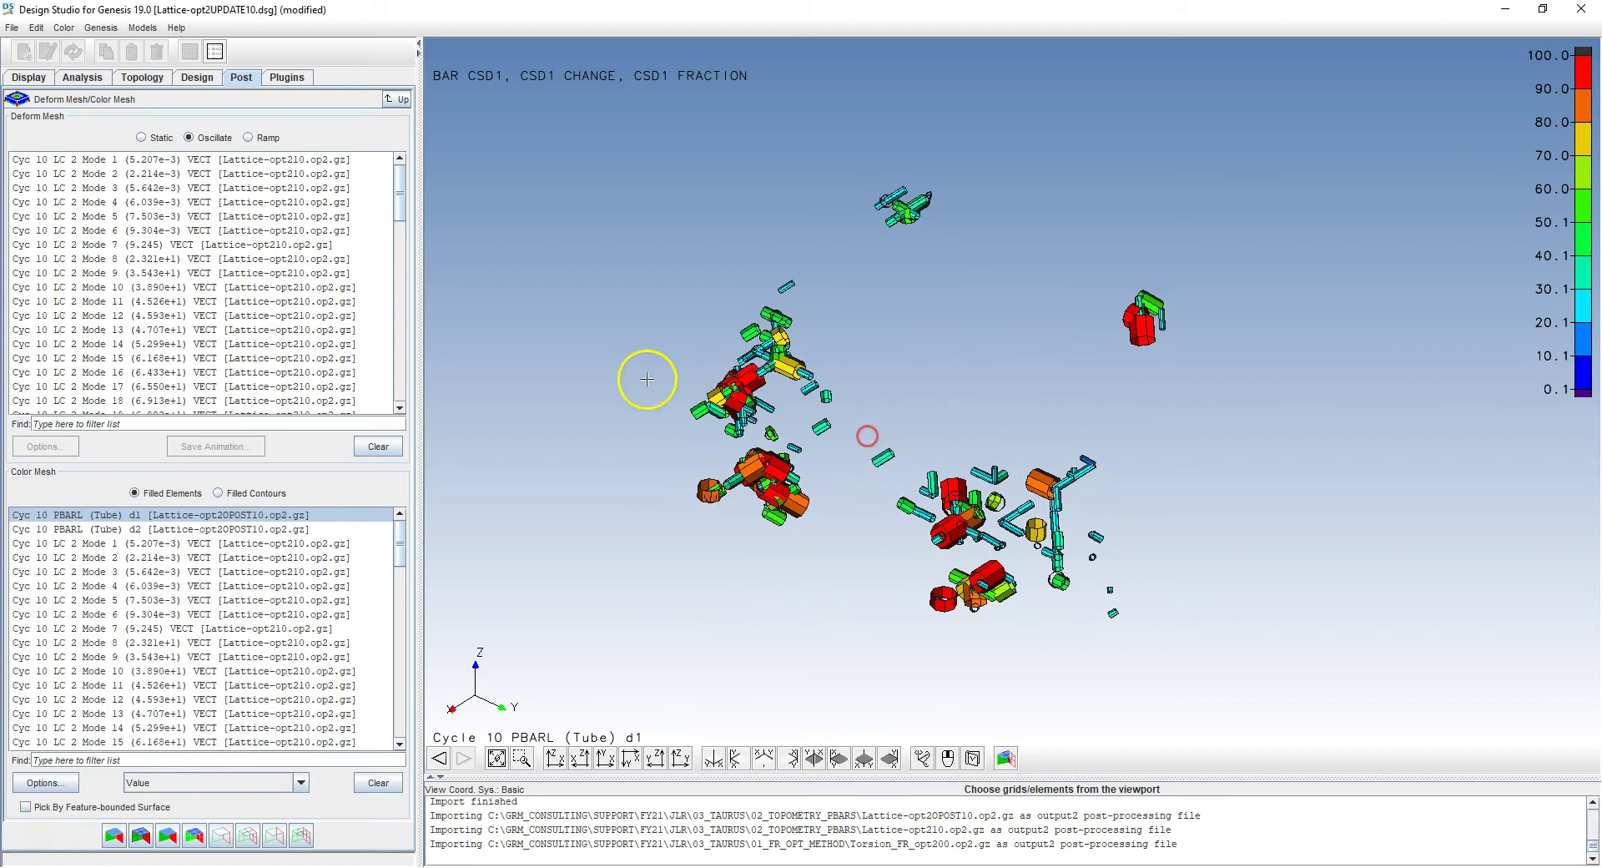
Step: Show all groups of the car body together with the masked d1 color plot
{"action": "left_click", "coordinate": [34, 78]}
{"action": "left_click", "coordinate": [60, 131]}
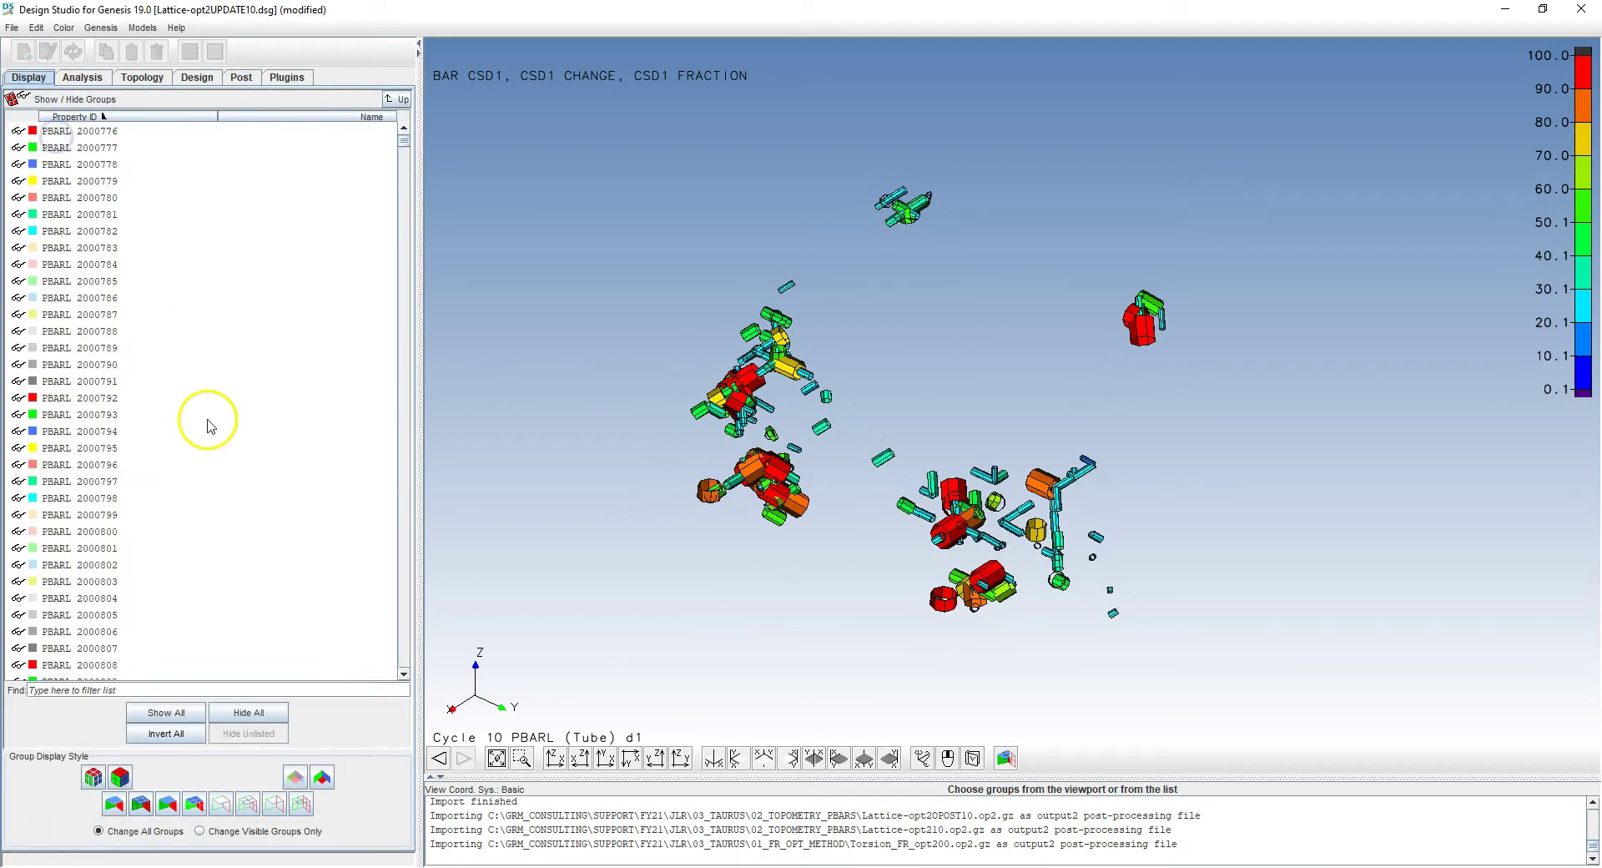
{"action": "left_click", "coordinate": [165, 716]}
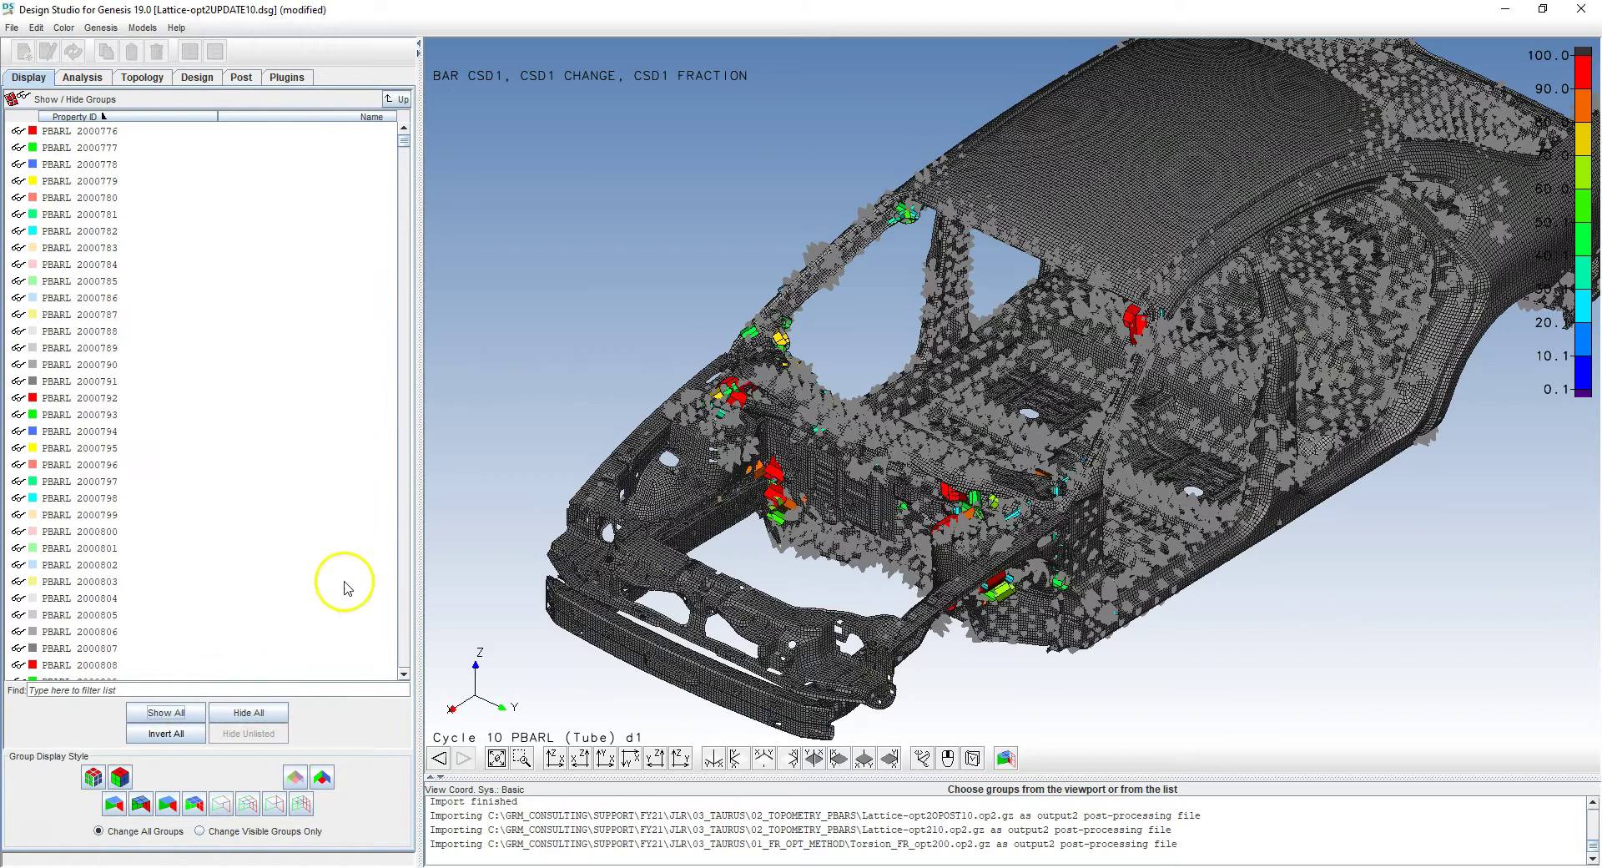
Step: Hide the RBE3 holder group and view the masked d1 color plot over the whole car body
{"action": "left_click_drag", "start_coordinate": [407, 144], "coordinate": [403, 667]}
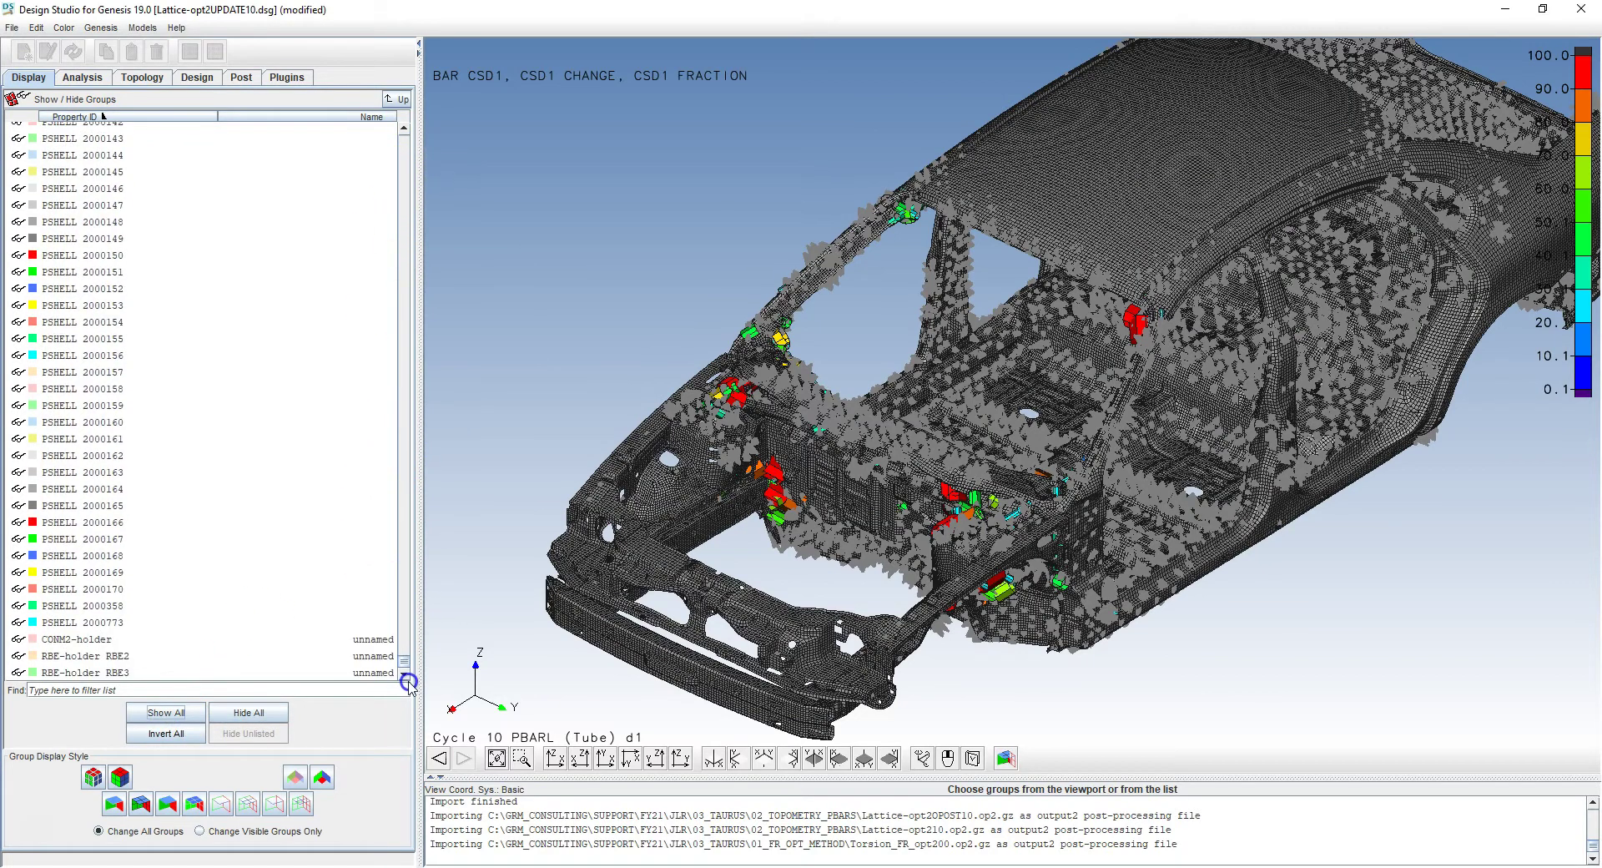
{"action": "left_click", "coordinate": [119, 675]}
{"action": "left_click_drag", "start_coordinate": [952, 542], "coordinate": [964, 311]}
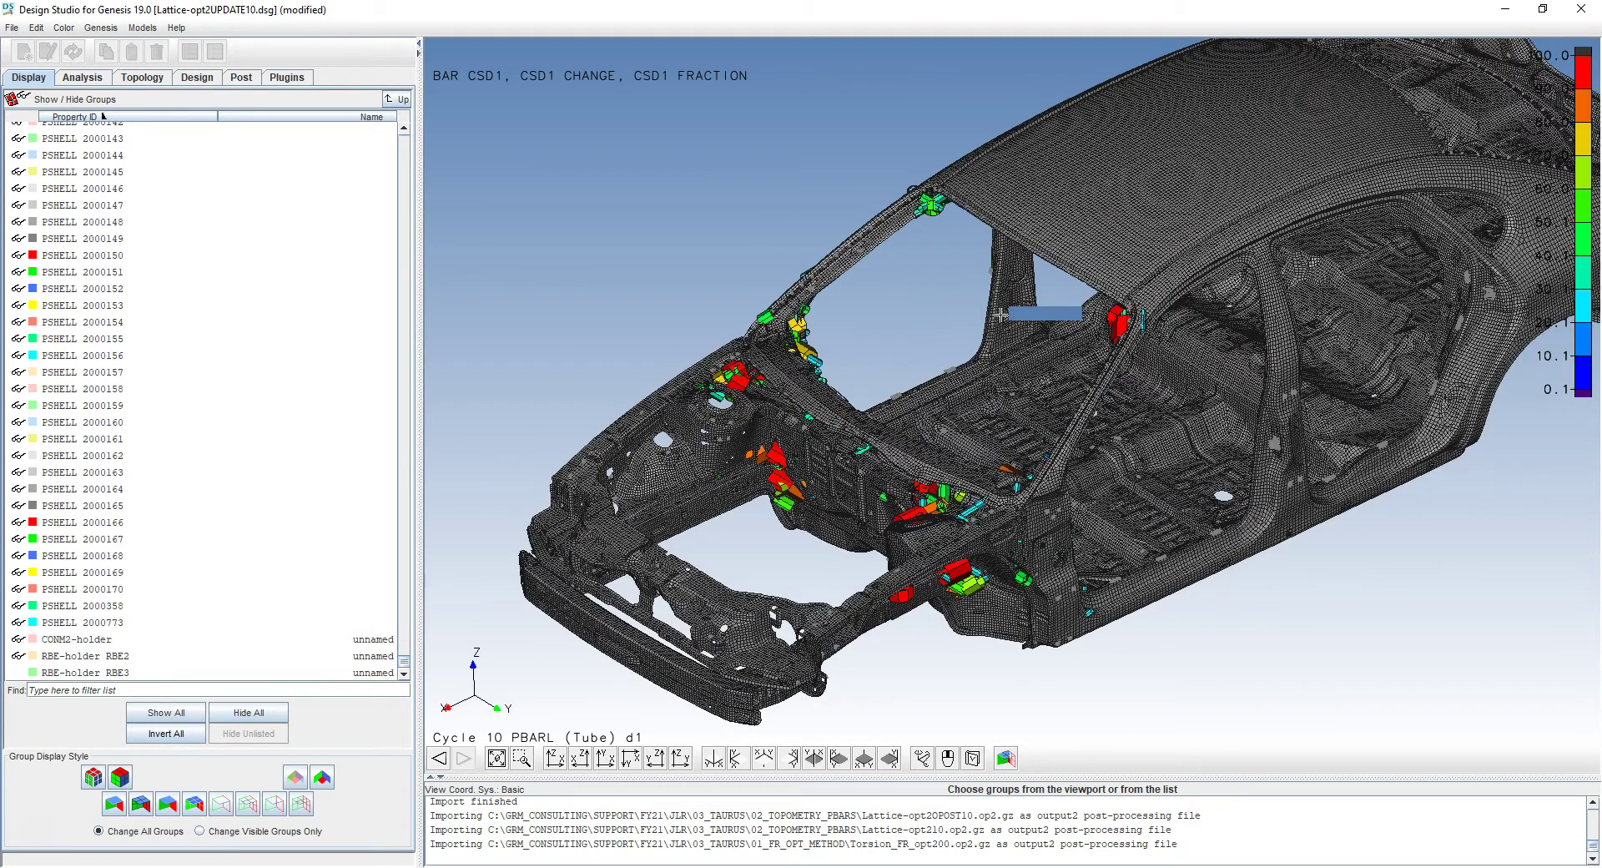
{"action": "scroll", "coordinate": [1001, 316], "scroll_direction": "down", "scroll_amount": 1}
{"action": "middle_click_drag", "start_coordinate": [1111, 317], "coordinate": [1029, 343]}
{"action": "scroll", "coordinate": [1029, 343], "scroll_direction": "down", "scroll_amount": 1}
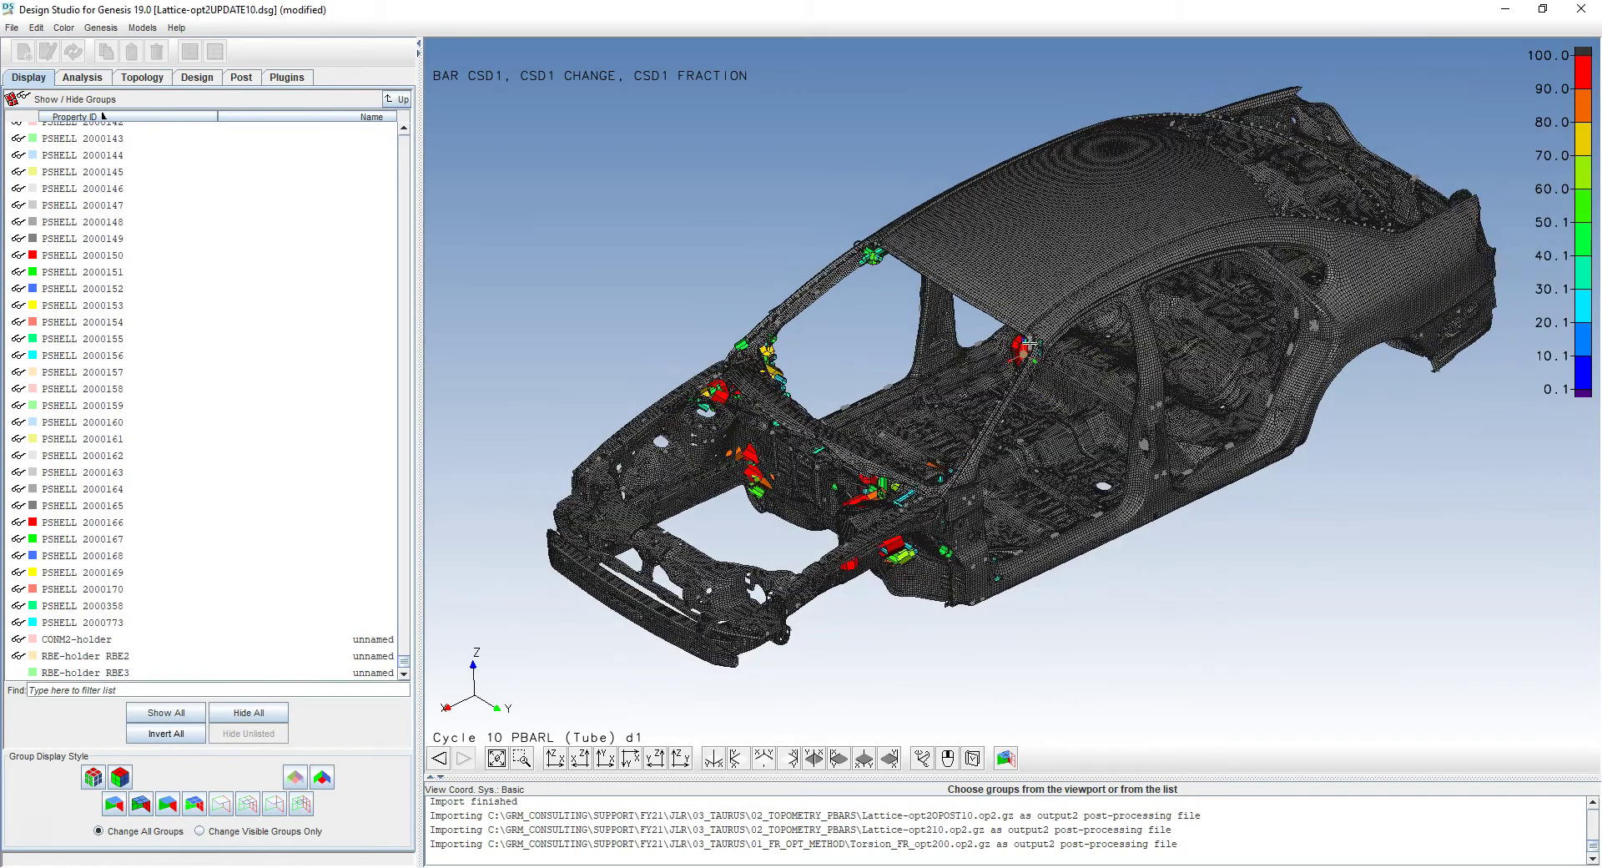
{"action": "scroll", "coordinate": [1071, 382], "scroll_direction": "down", "scroll_amount": 1}
{"action": "scroll", "coordinate": [1000, 386], "scroll_direction": "down", "scroll_amount": 1}
{"action": "left_click_drag", "start_coordinate": [1000, 386], "coordinate": [908, 311]}
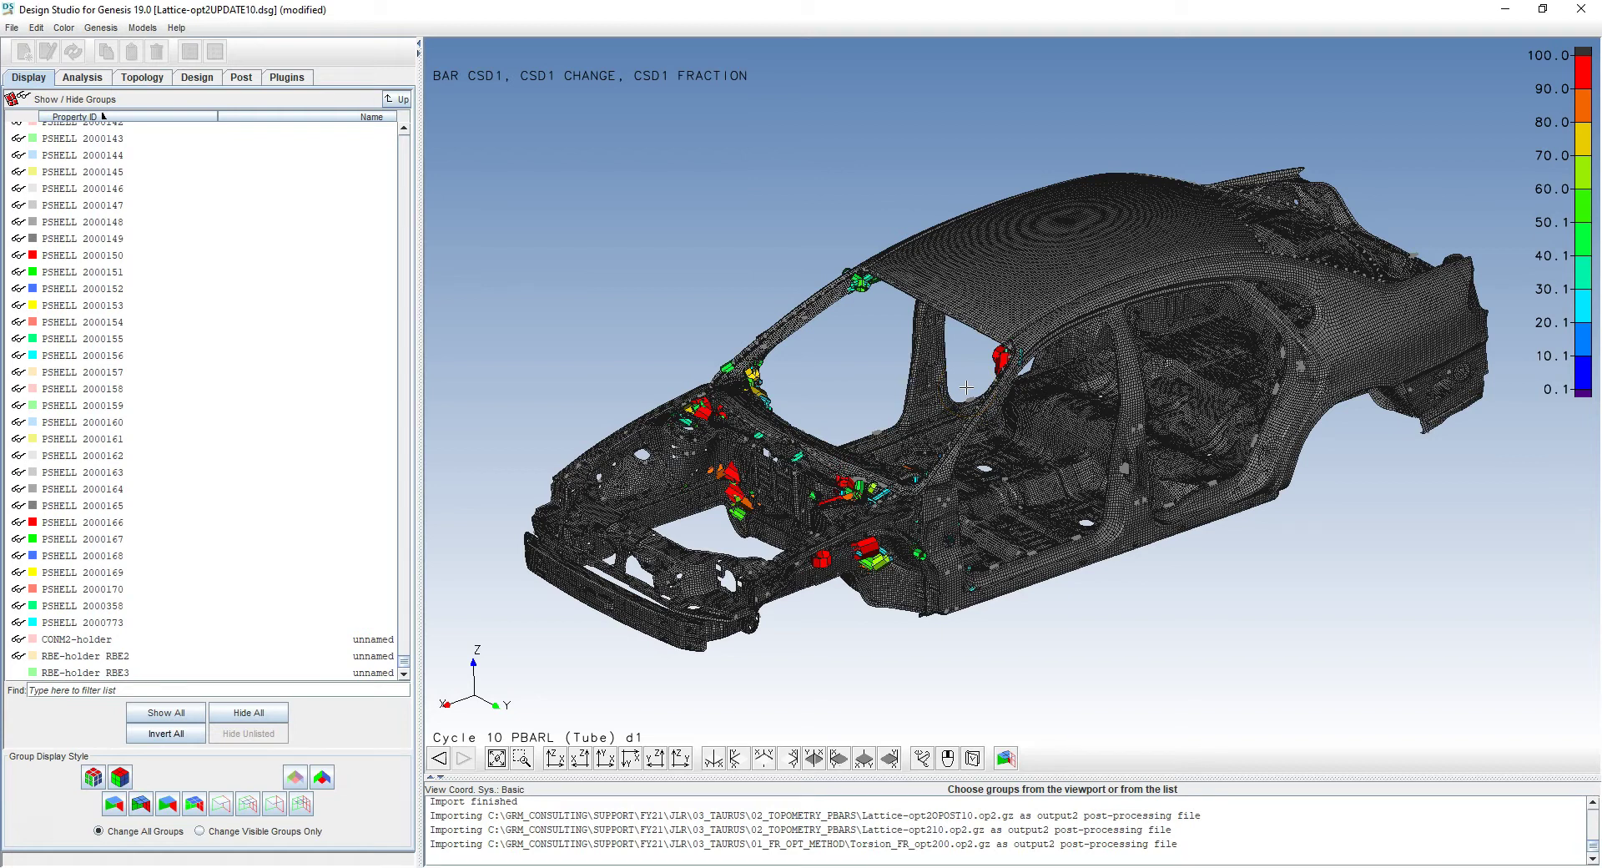
{"action": "left_click_drag", "start_coordinate": [977, 430], "coordinate": [997, 445]}
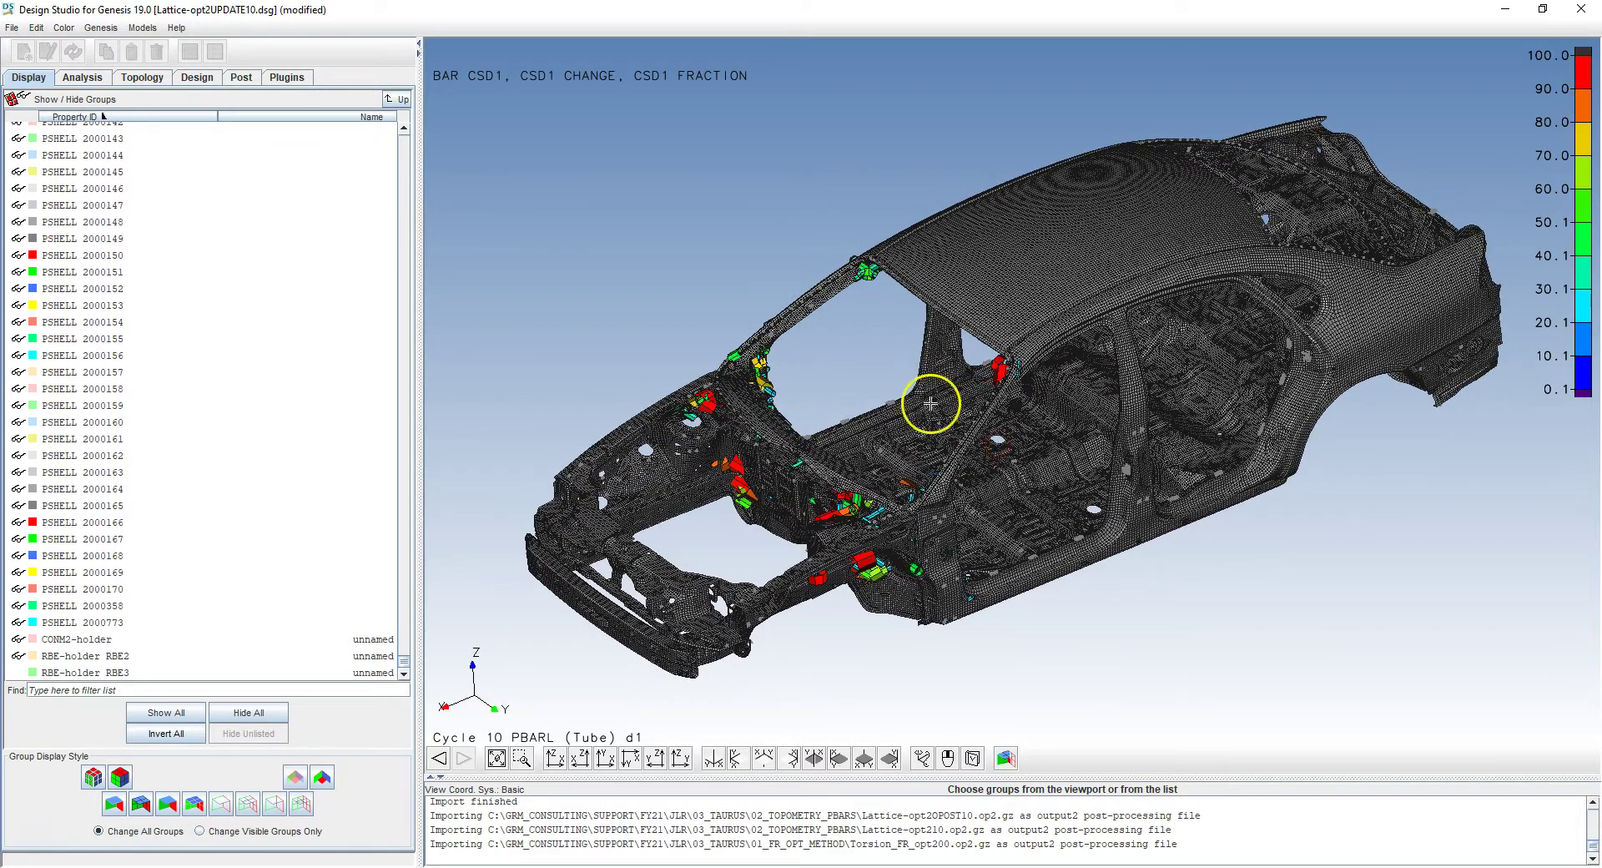
Step: Leave the group display settings and close the d1 color plot to return to the post-processing tools
{"action": "left_click", "coordinate": [402, 101]}
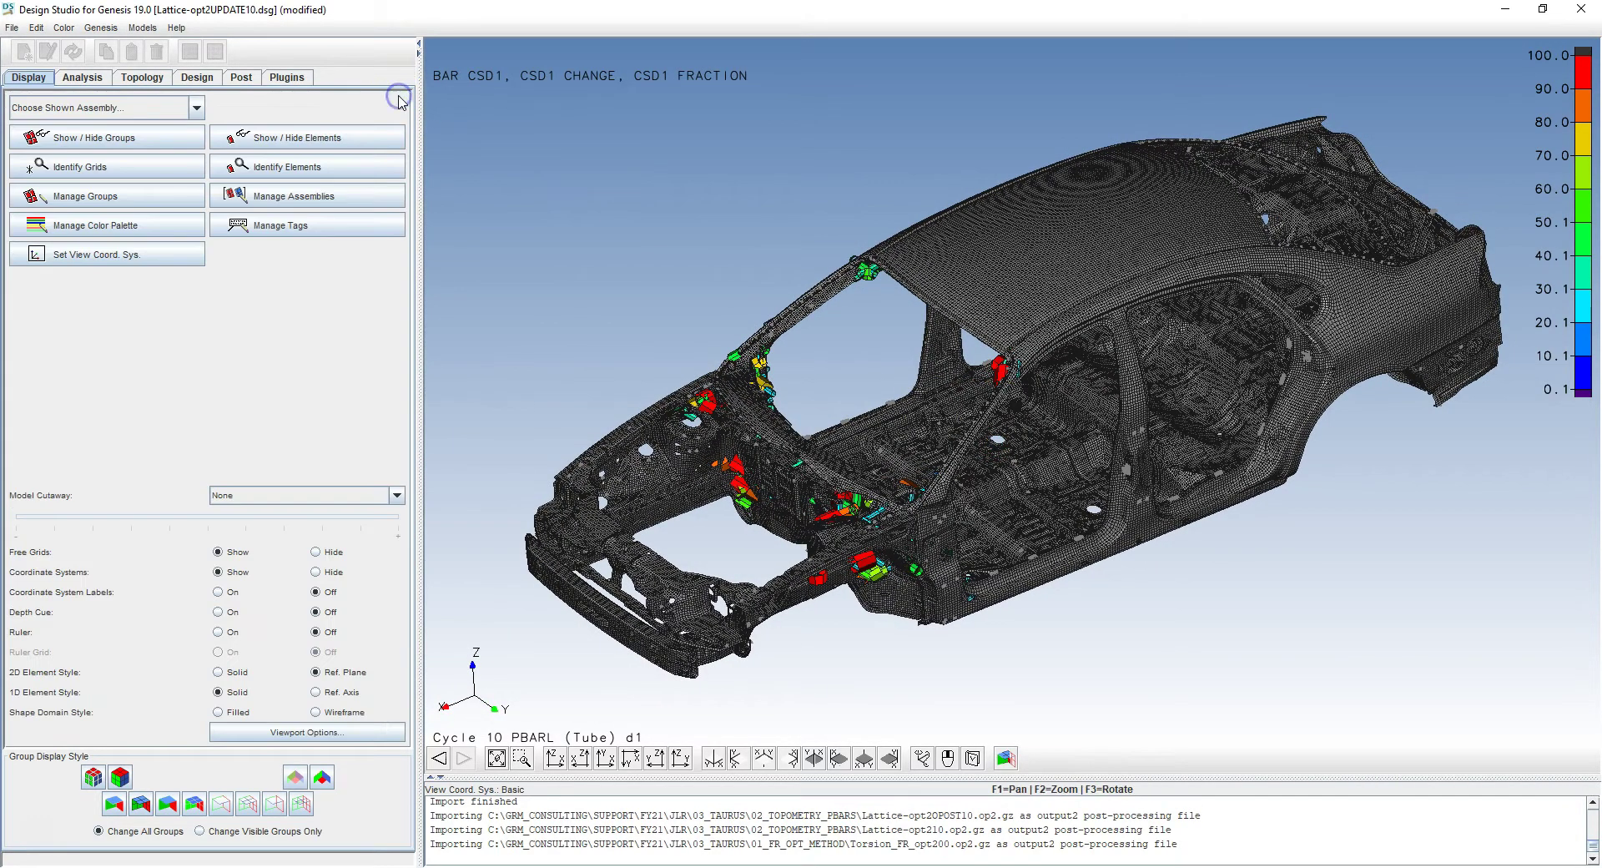
{"action": "left_click", "coordinate": [239, 78]}
{"action": "left_click", "coordinate": [394, 98]}
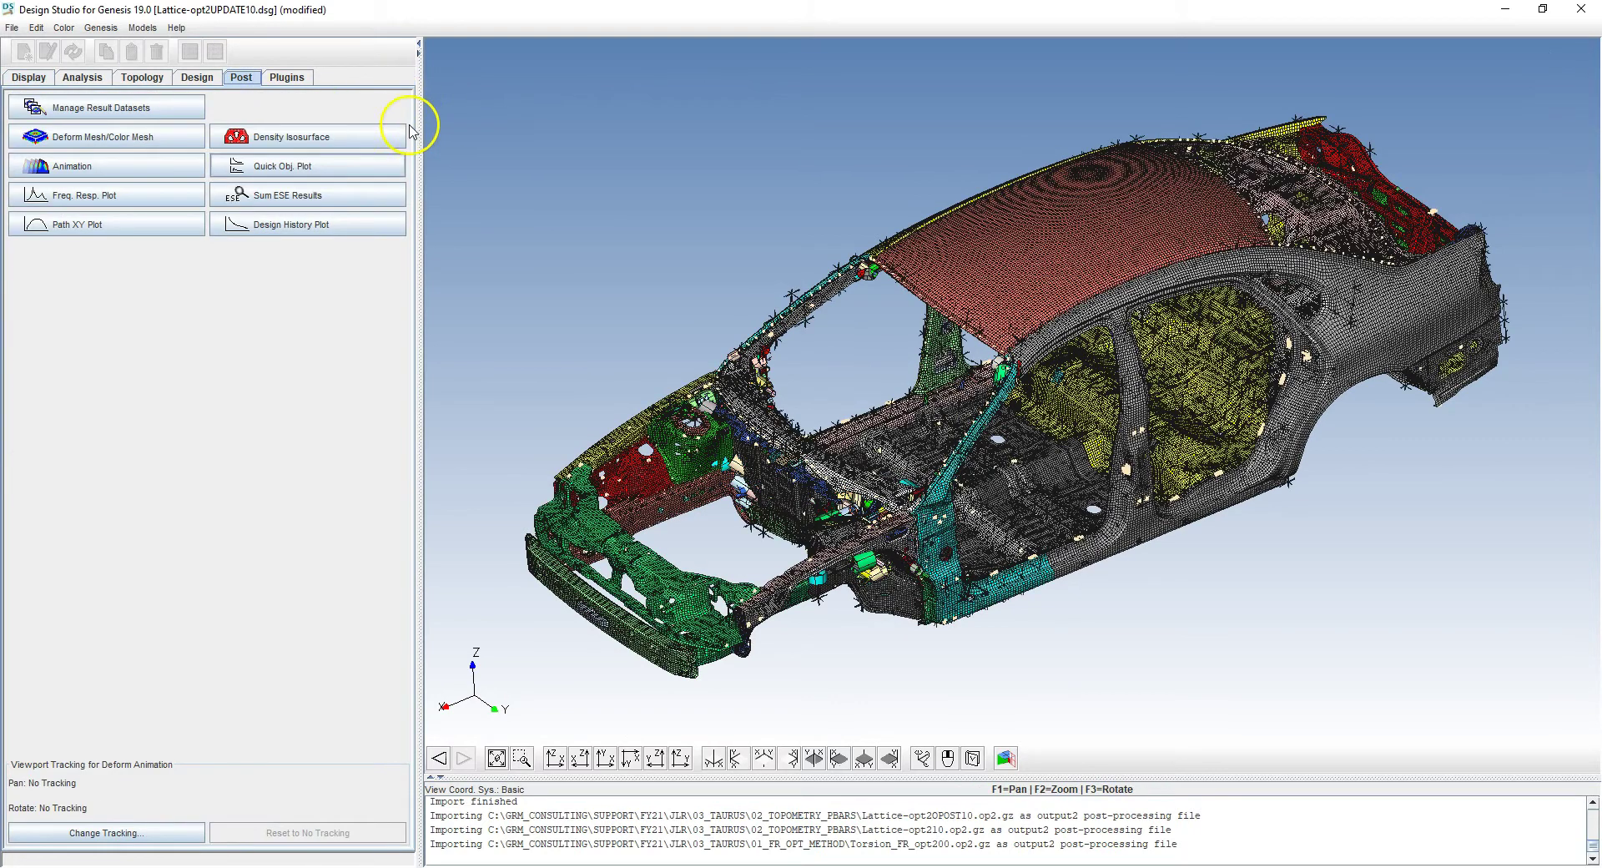
Step: Create a dynamic-component frequency response plot with the Cyc 0 LC 3 DISP curve from Torsion_FR_opt200.op2.gz for Grid 1, Translation 3 magnitude
{"action": "left_click", "coordinate": [105, 196]}
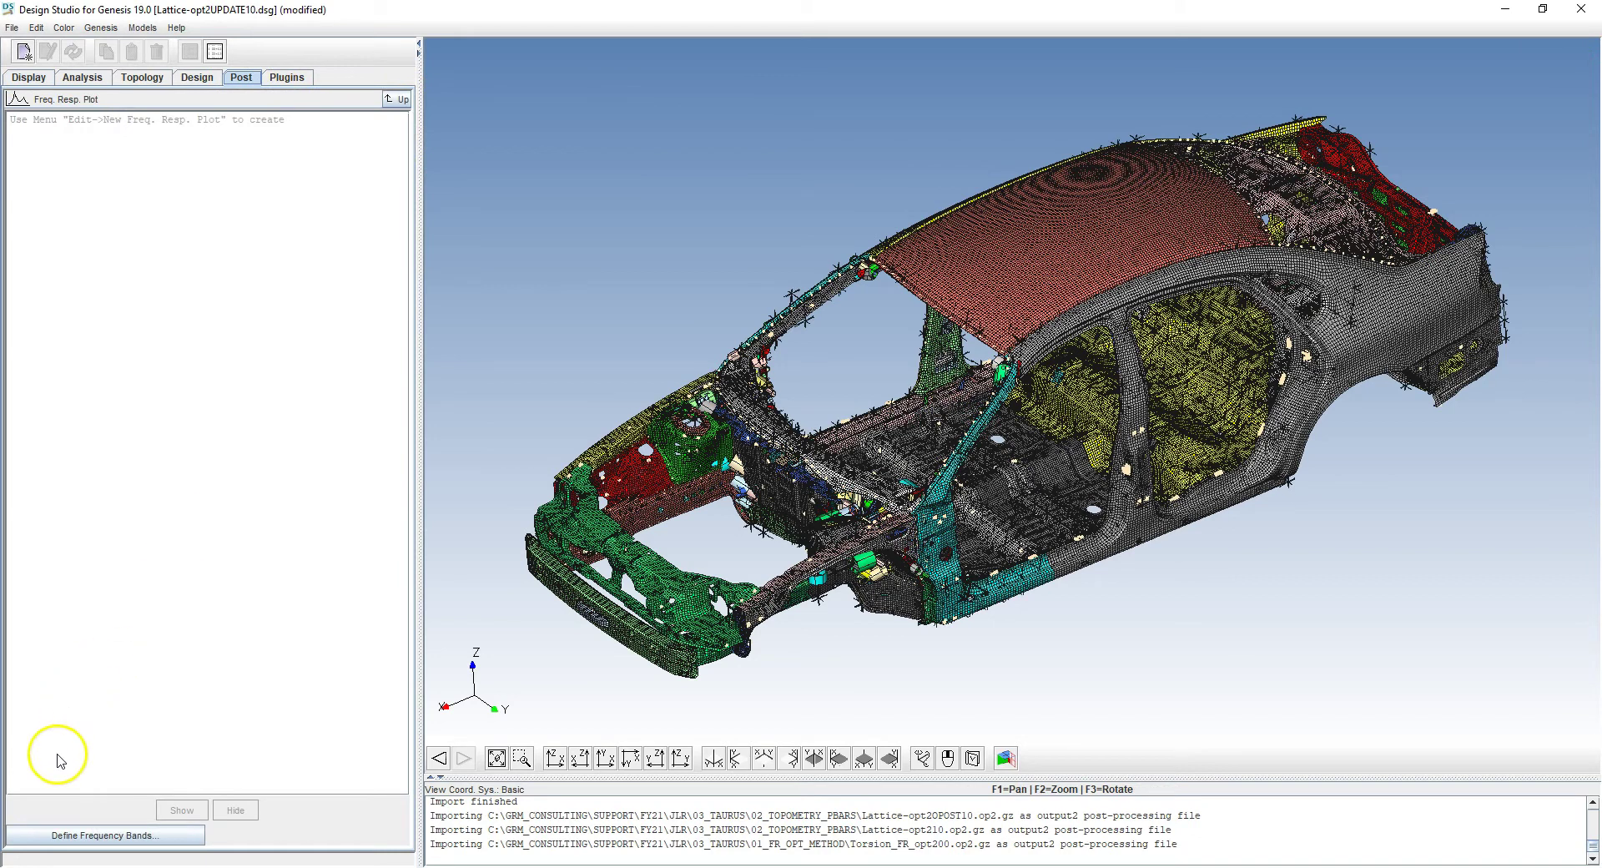
{"action": "left_click", "coordinate": [22, 51]}
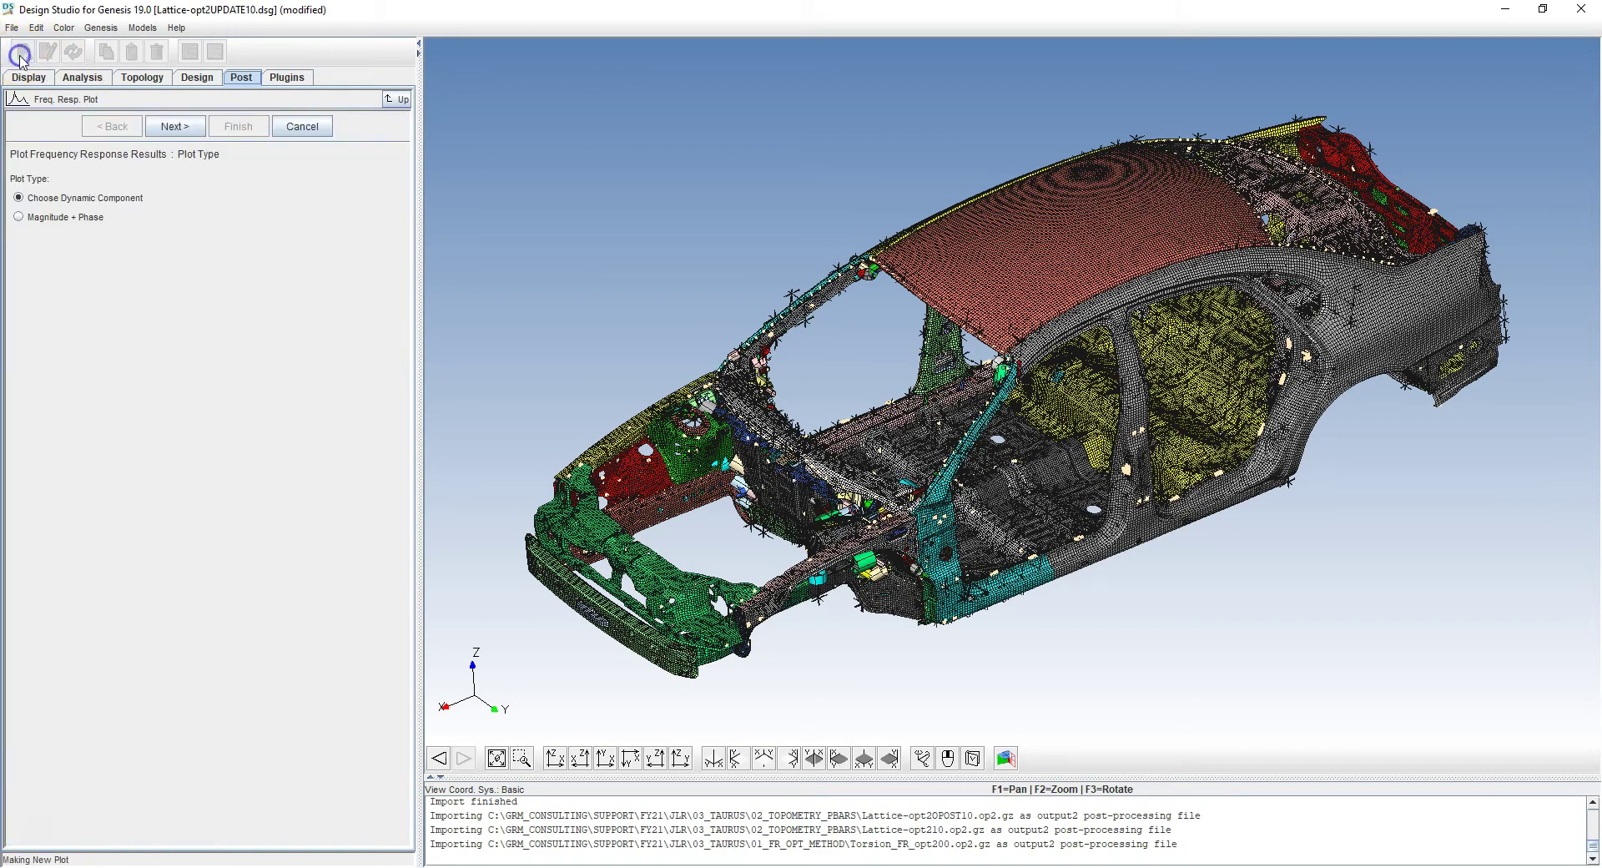
{"action": "left_click", "coordinate": [177, 127]}
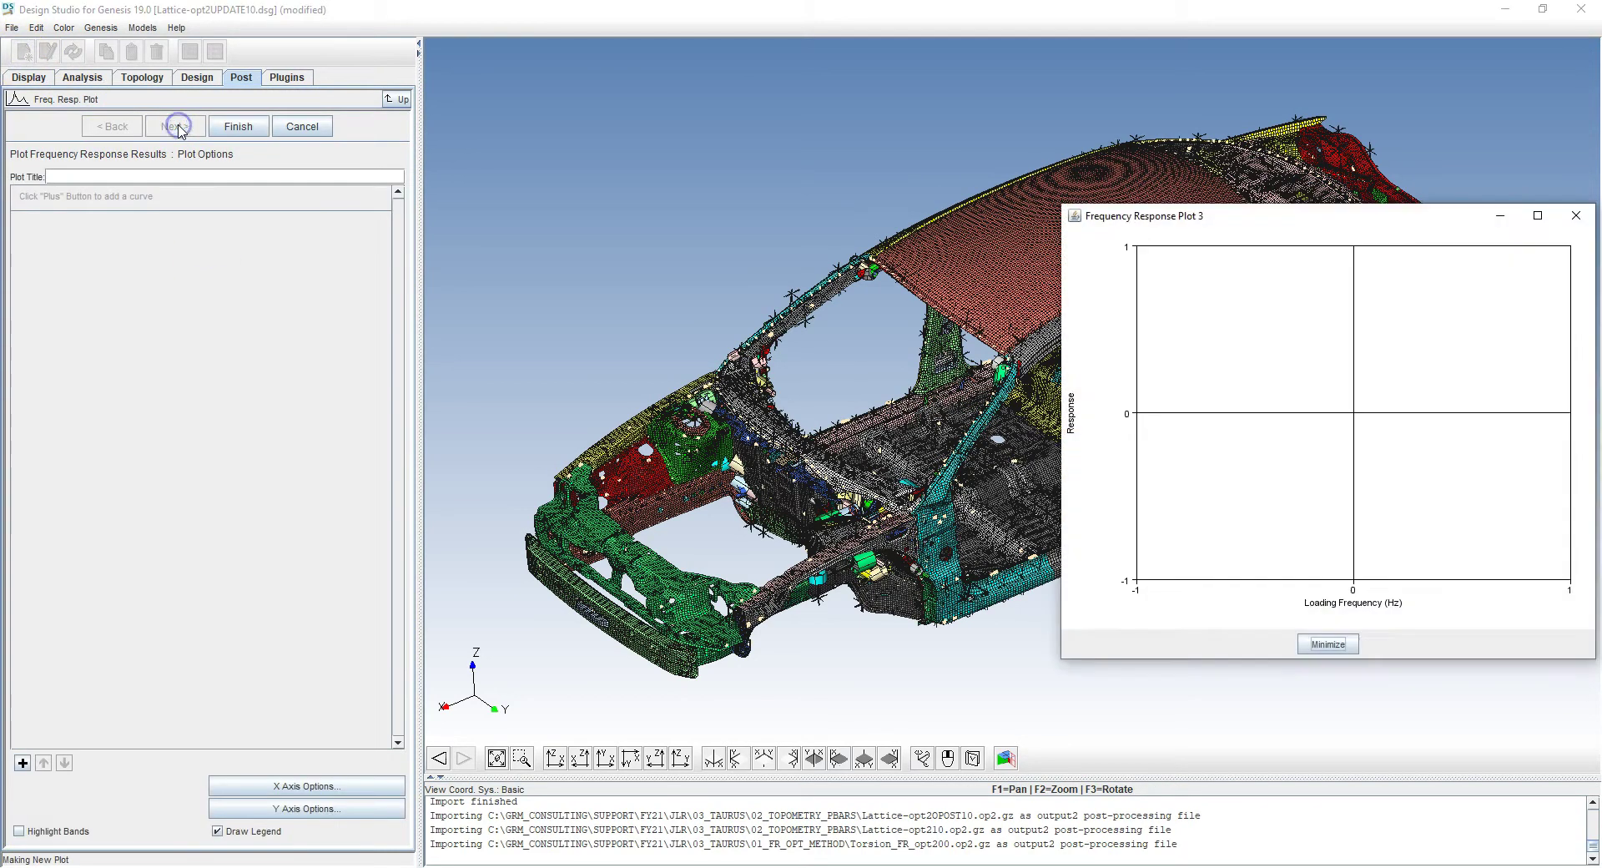
{"action": "left_click", "coordinate": [22, 763]}
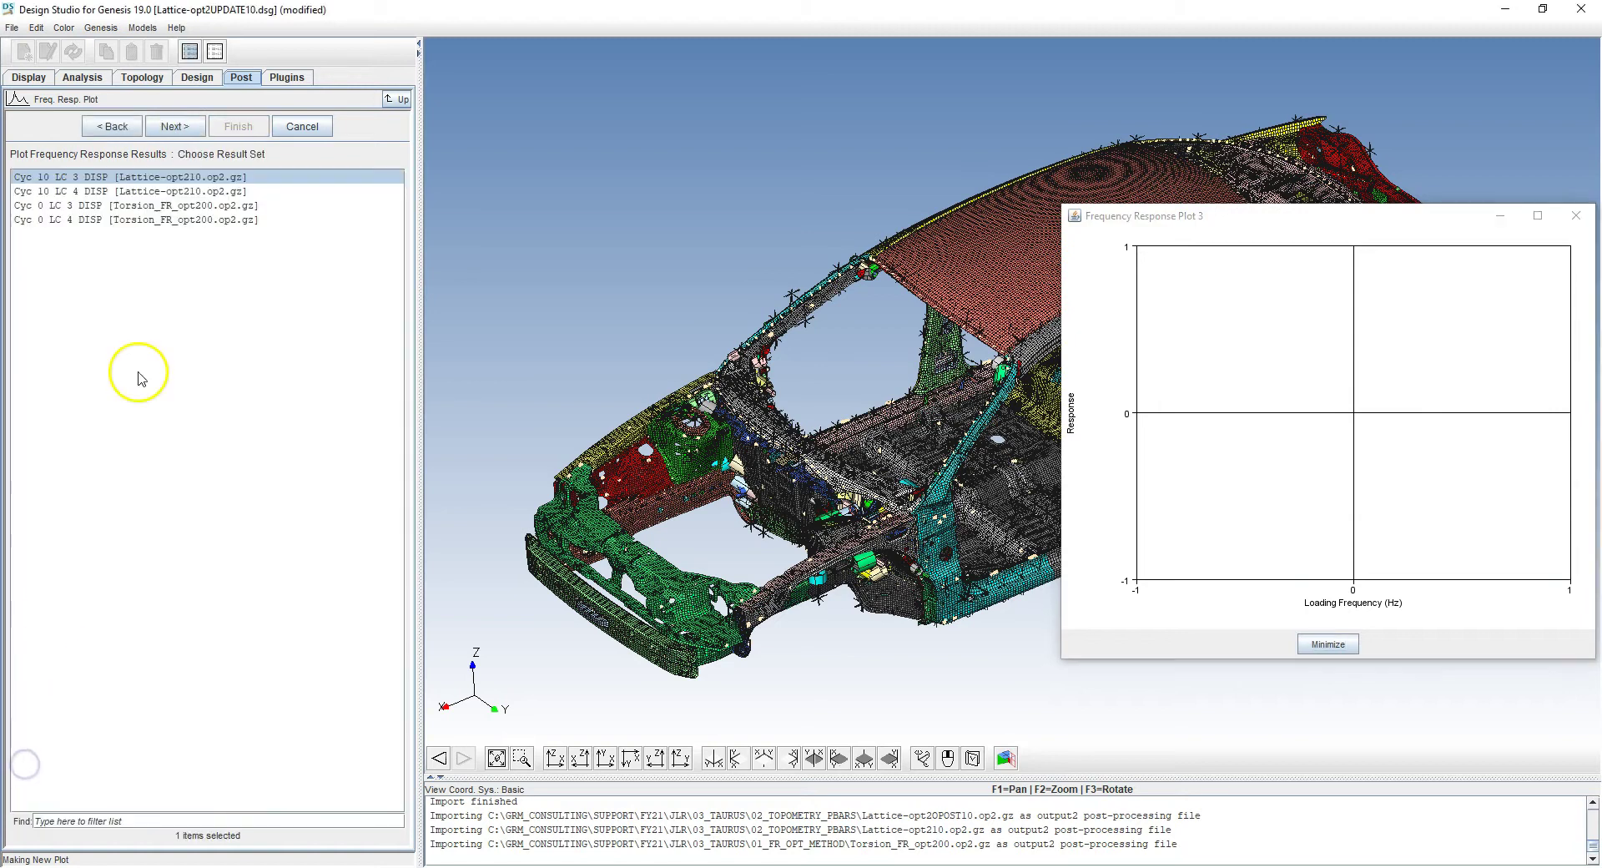
{"action": "left_click", "coordinate": [88, 205]}
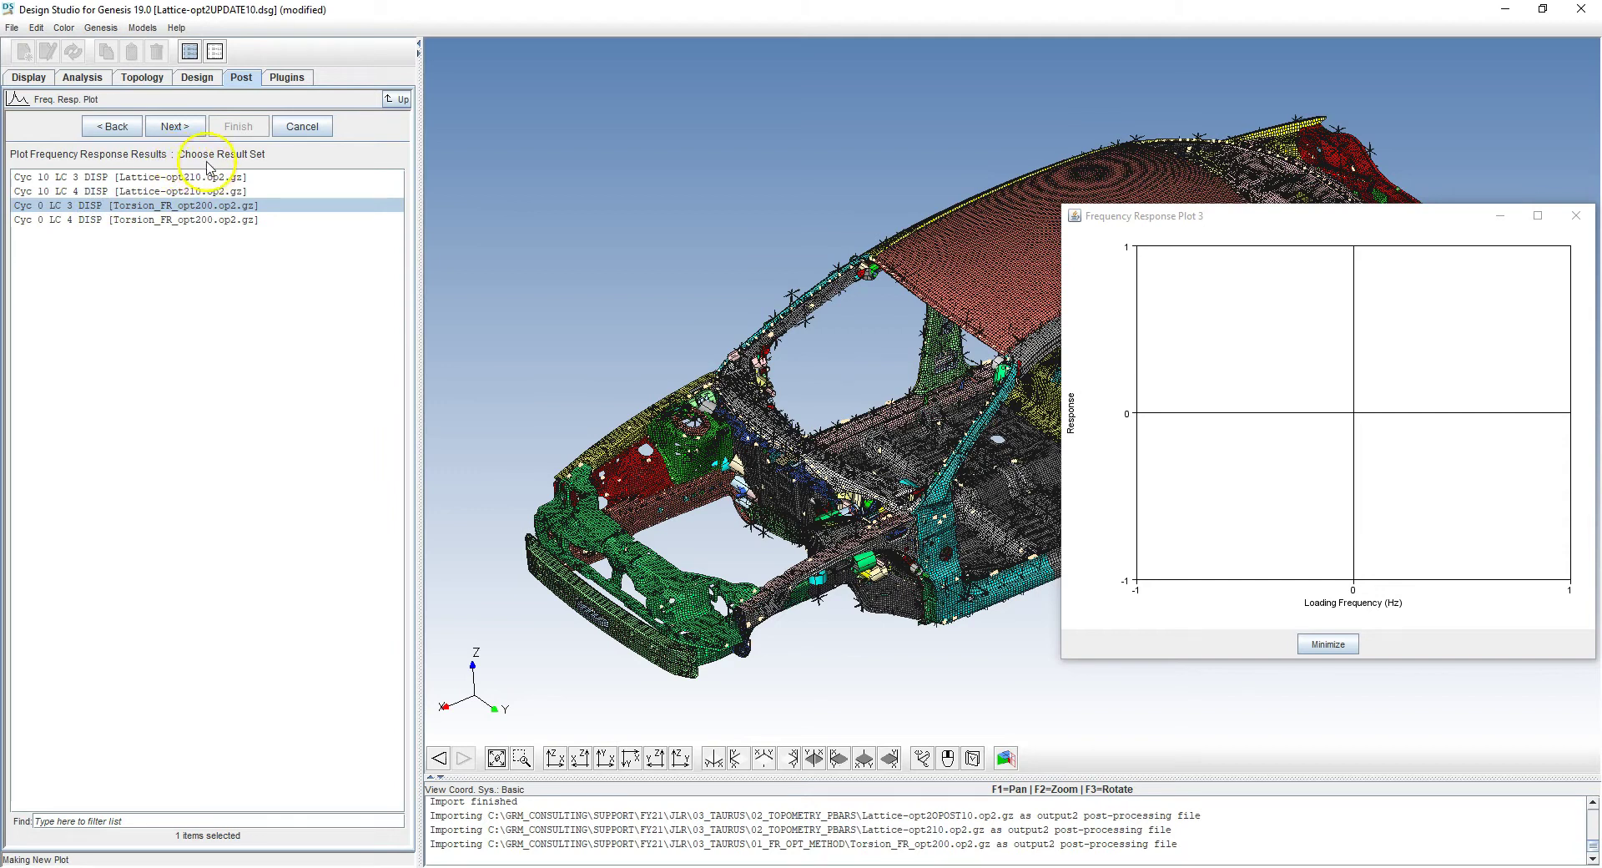
{"action": "left_click", "coordinate": [175, 127]}
{"action": "left_click", "coordinate": [49, 177]}
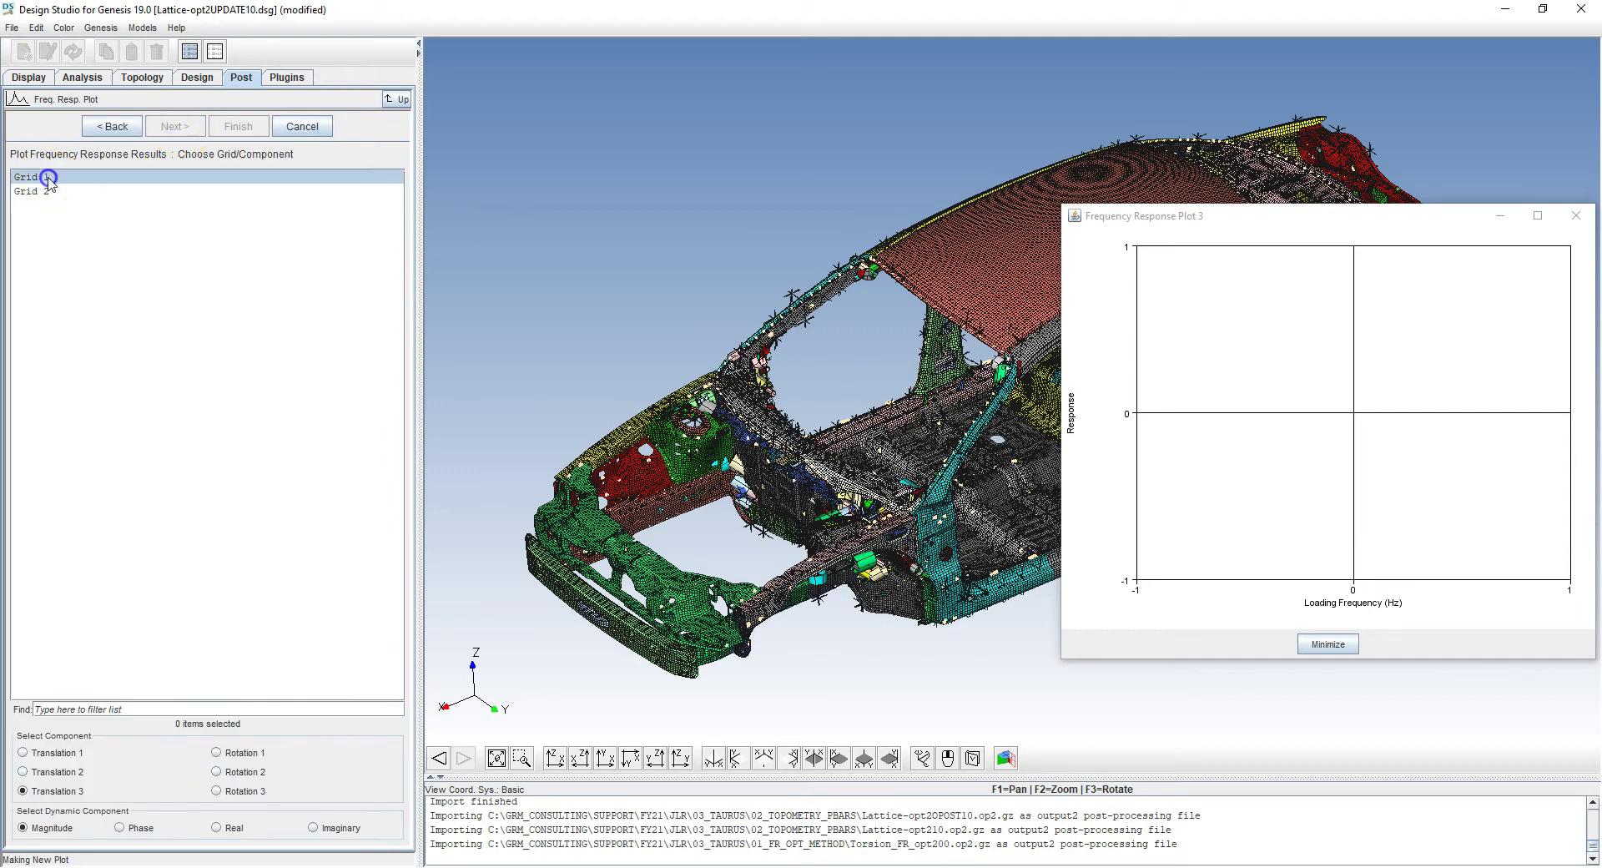
{"action": "left_click", "coordinate": [177, 126]}
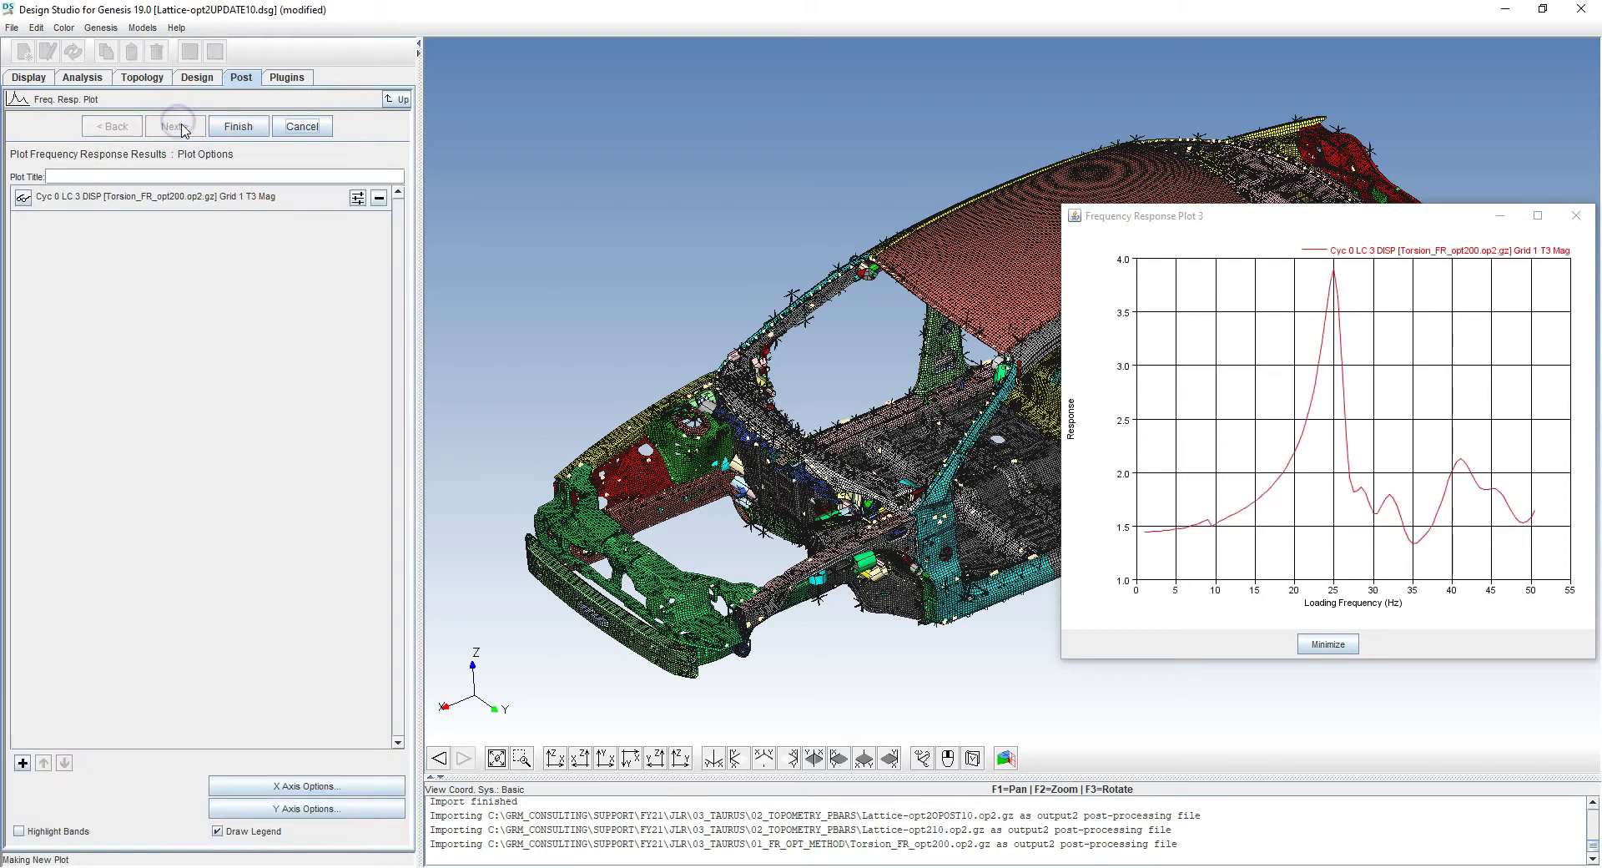
Step: Add the Cyc 10 LC 3 DISP curve from Lattice-opt210.op2.gz for Grid 1, Translation 3 magnitude, to the plot
{"action": "left_click", "coordinate": [22, 763]}
{"action": "left_click", "coordinate": [84, 177]}
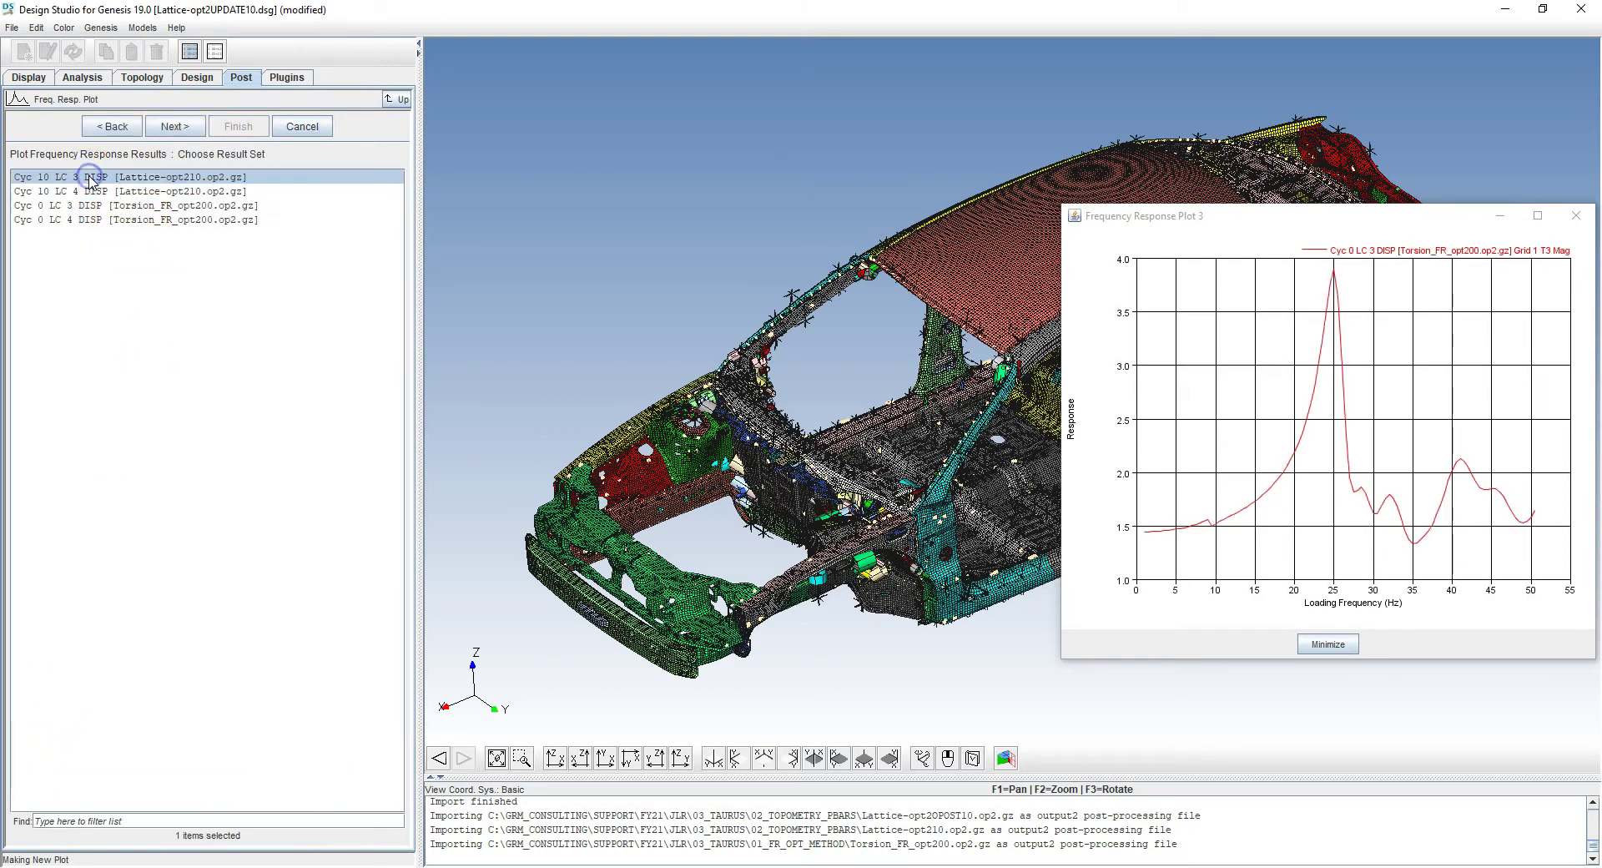
{"action": "left_click", "coordinate": [175, 126]}
{"action": "left_click", "coordinate": [48, 179]}
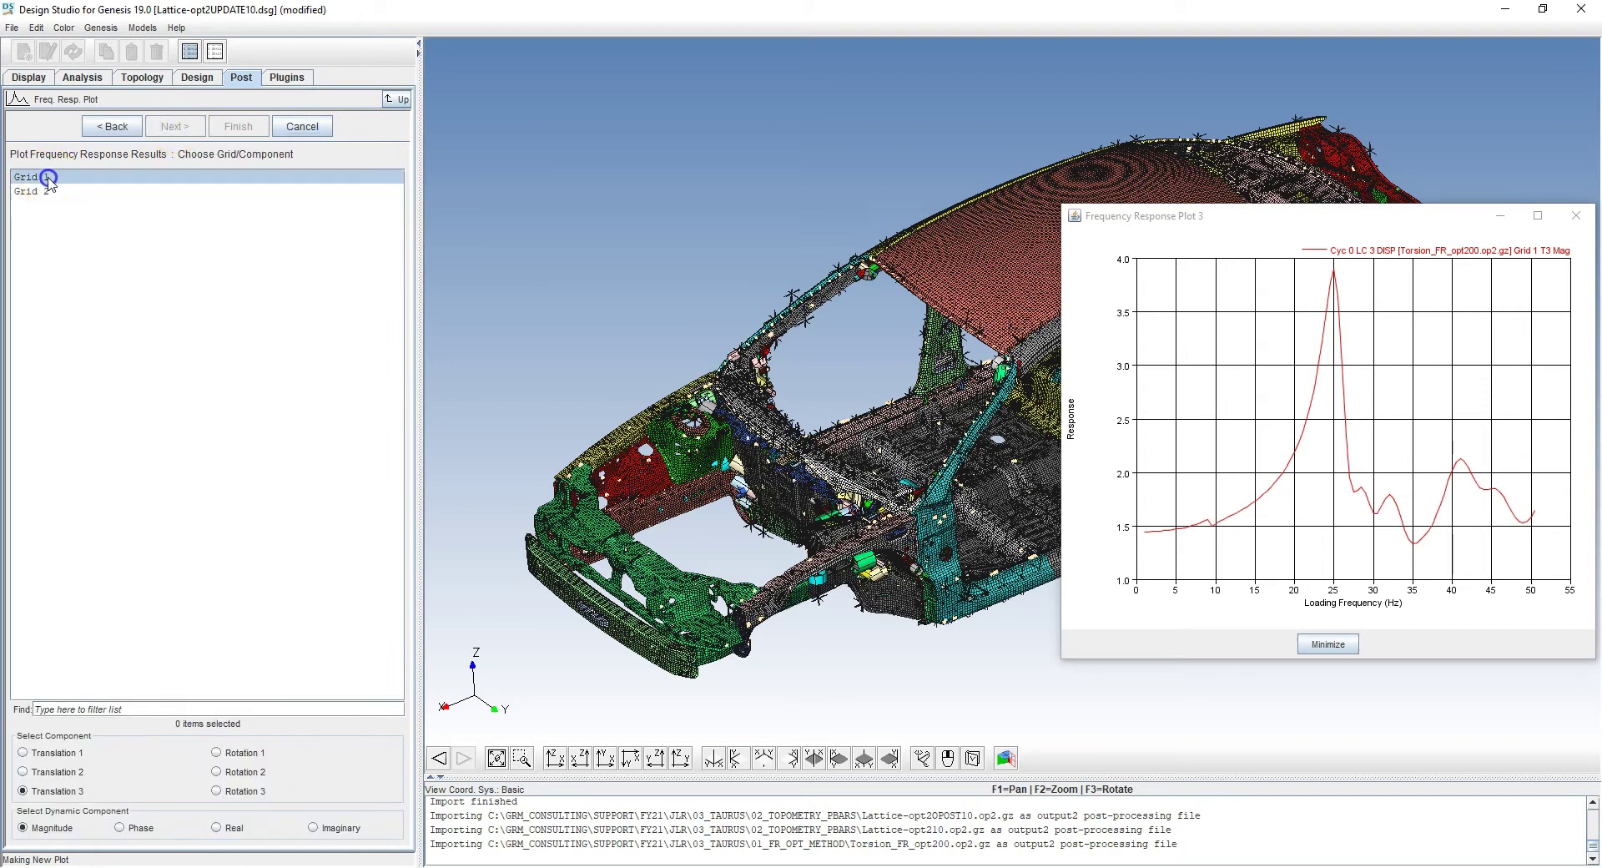
{"action": "left_click", "coordinate": [174, 126]}
Step: Enlarge the frequency response plot and read the peak of the baseline curve and of the optimized curve
{"action": "left_click_drag", "start_coordinate": [1341, 222], "coordinate": [489, 121]}
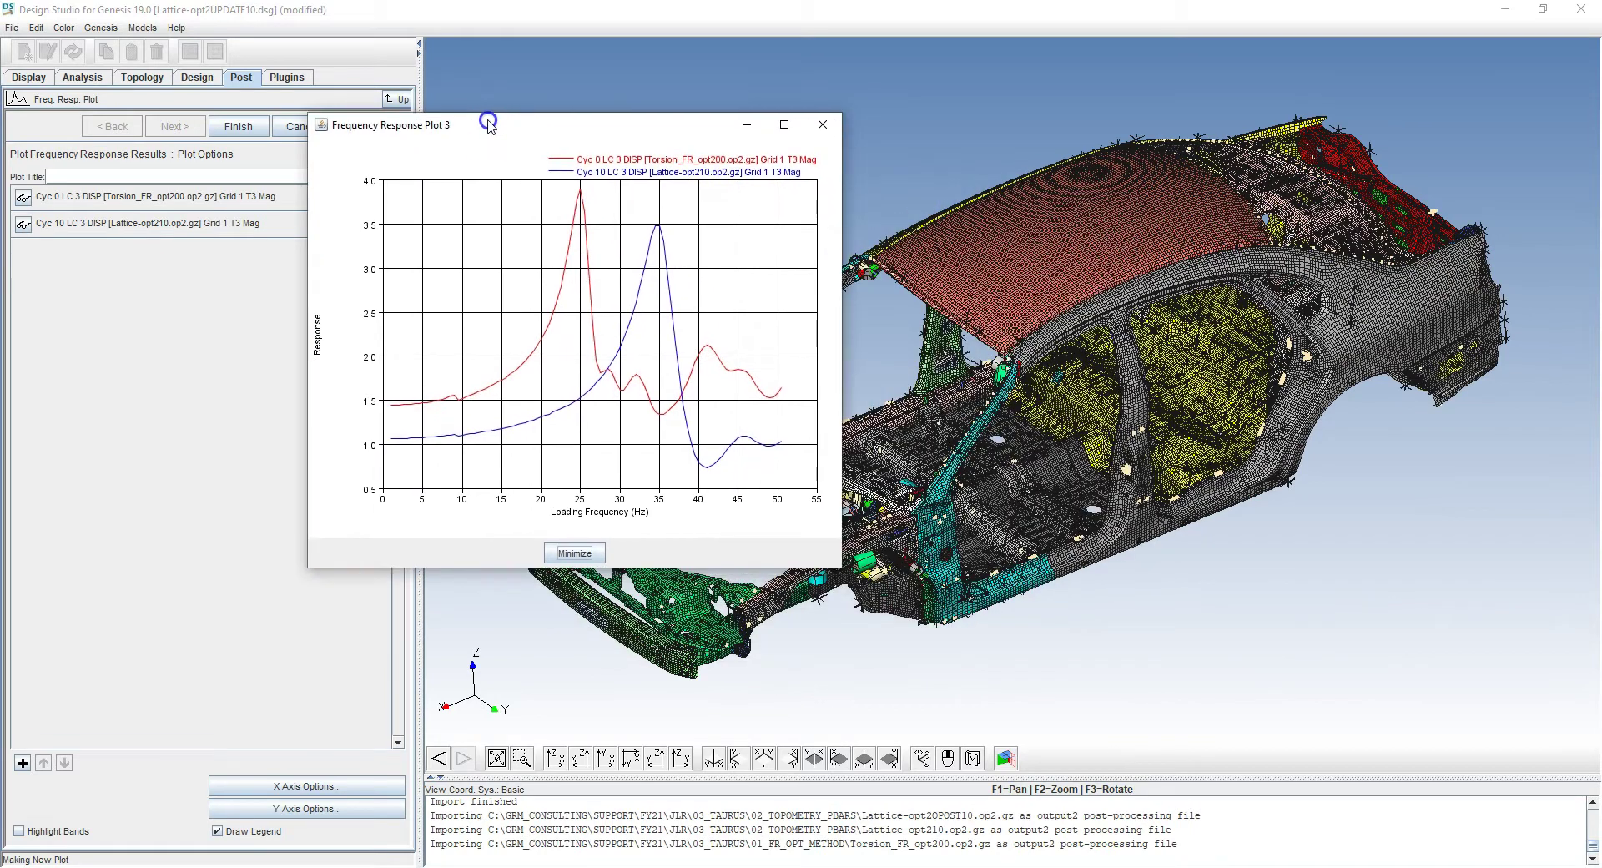
{"action": "left_click_drag", "start_coordinate": [838, 566], "coordinate": [1455, 748]}
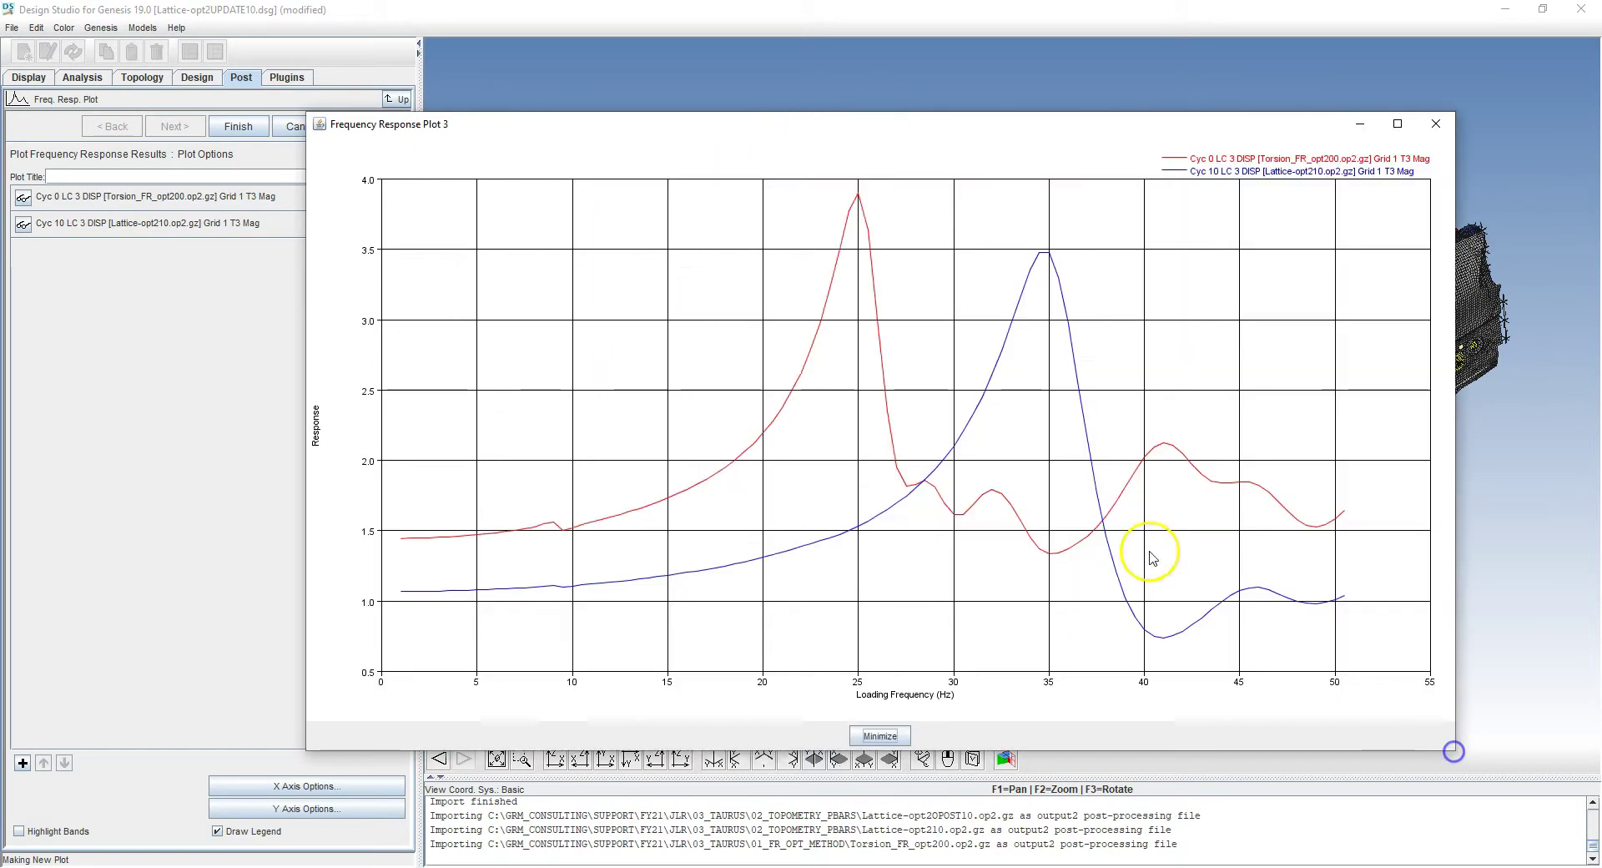
{"action": "left_click", "coordinate": [860, 197]}
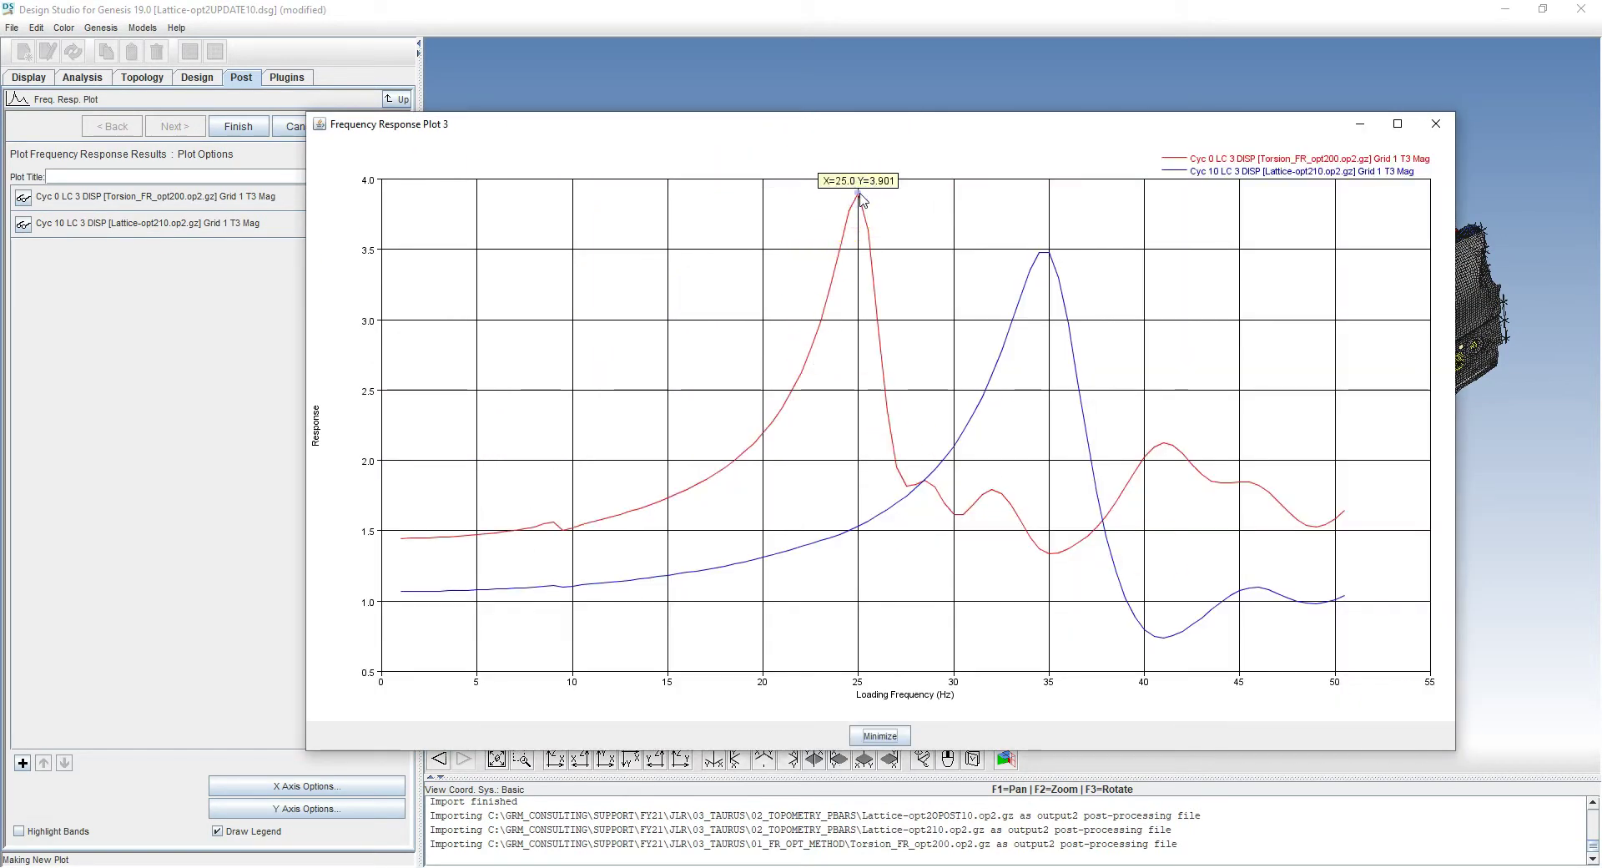
{"action": "left_click", "coordinate": [1042, 252]}
{"action": "left_click", "coordinate": [1039, 253]}
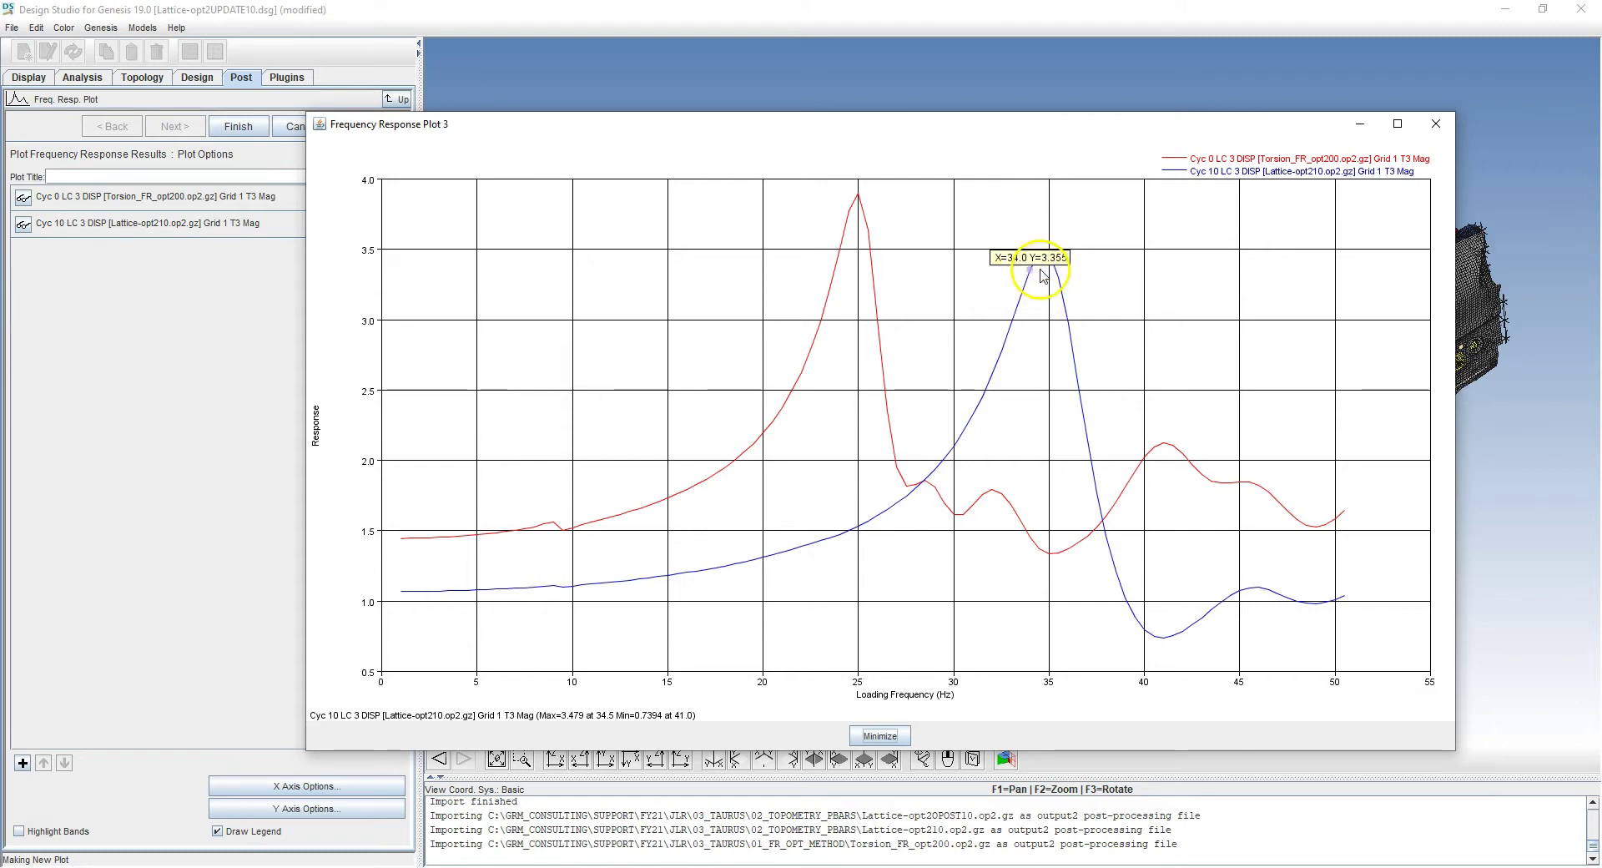
{"action": "left_click_drag", "start_coordinate": [870, 133], "coordinate": [900, 113]}
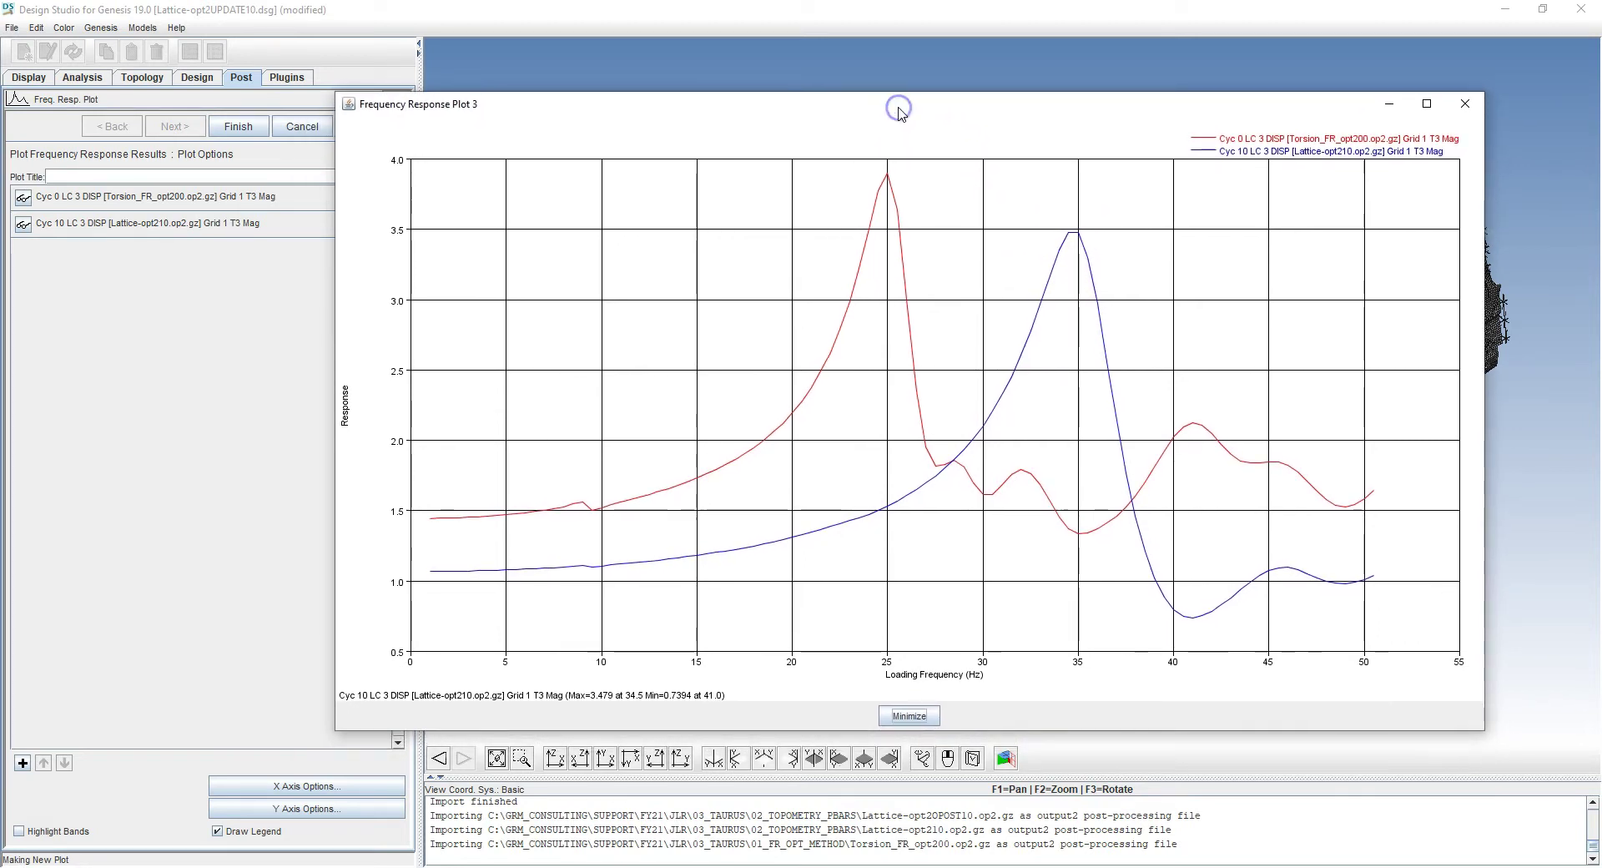
Step: Finish the frequency response plot and put its window away to show the car body model
{"action": "left_click", "coordinate": [238, 126]}
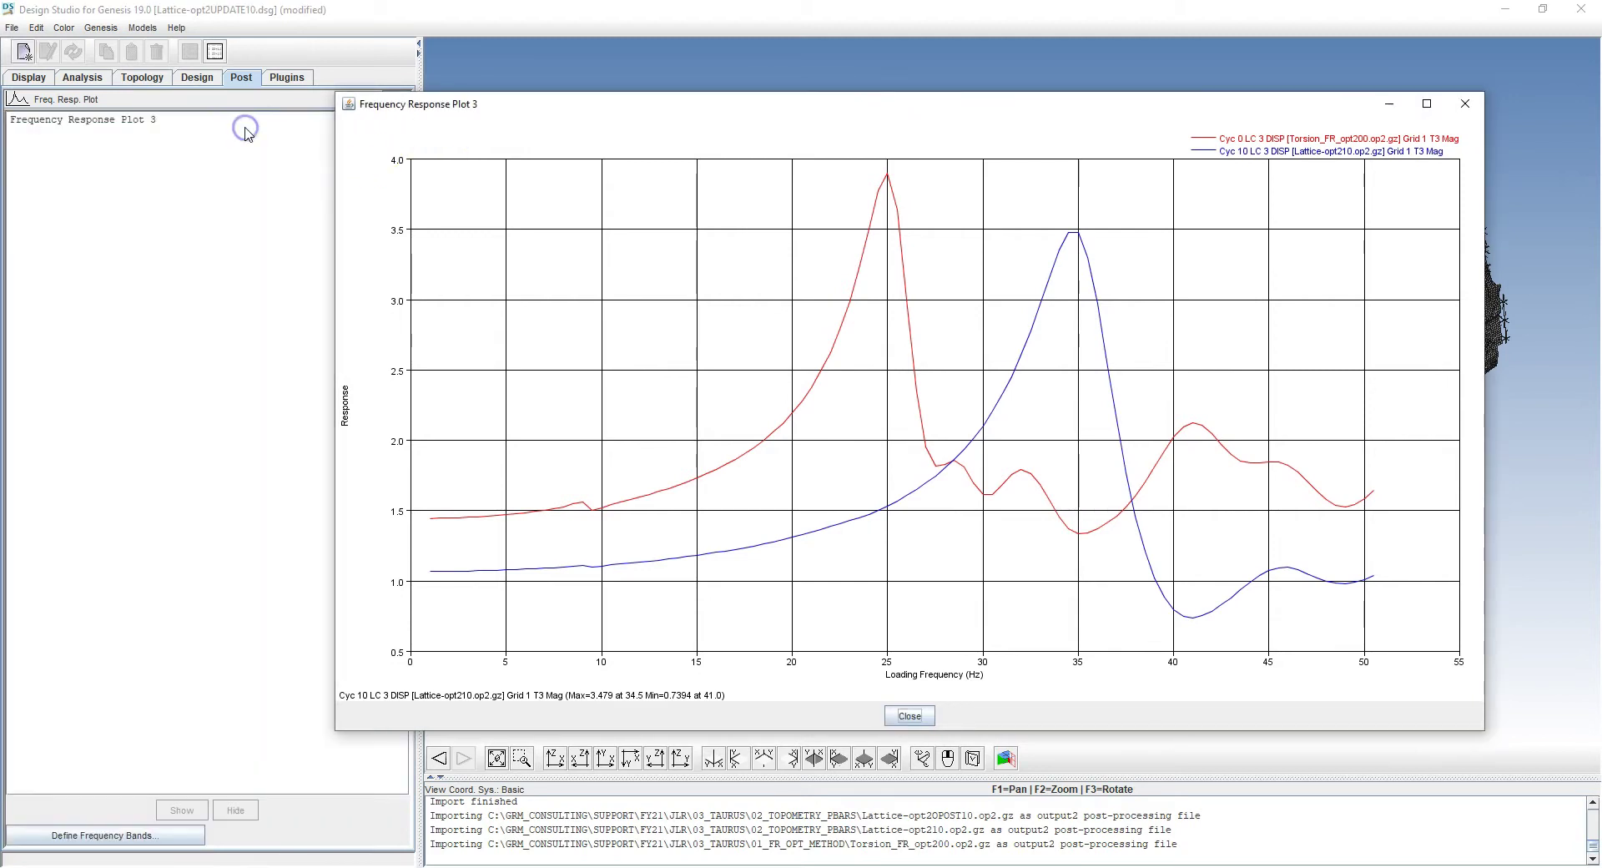
{"action": "left_click", "coordinate": [1391, 105]}
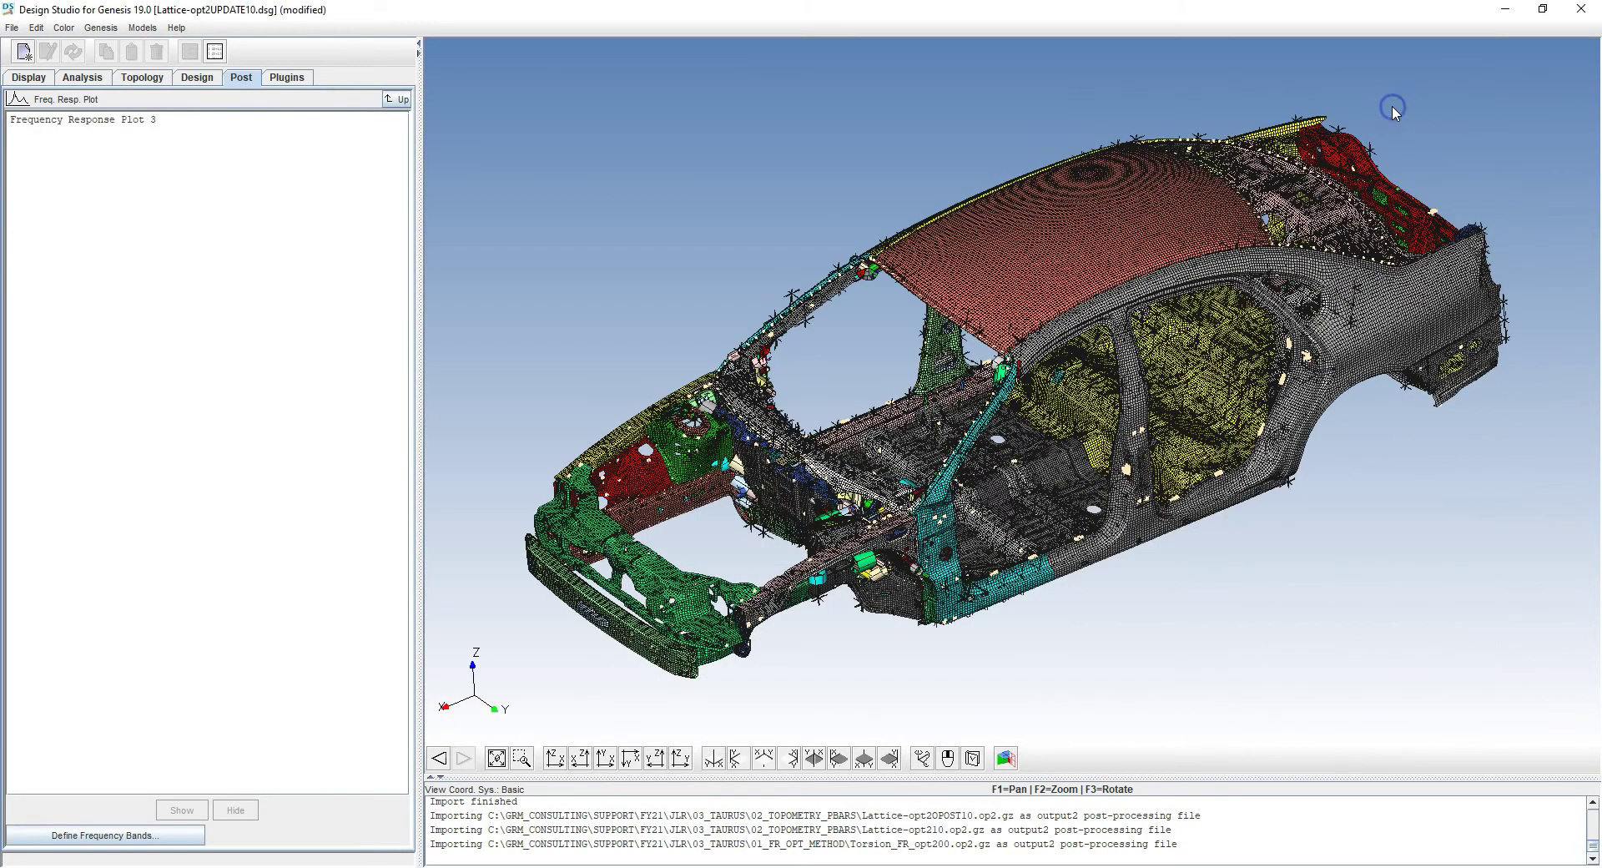
{"action": "left_click_drag", "start_coordinate": [917, 384], "coordinate": [919, 383]}
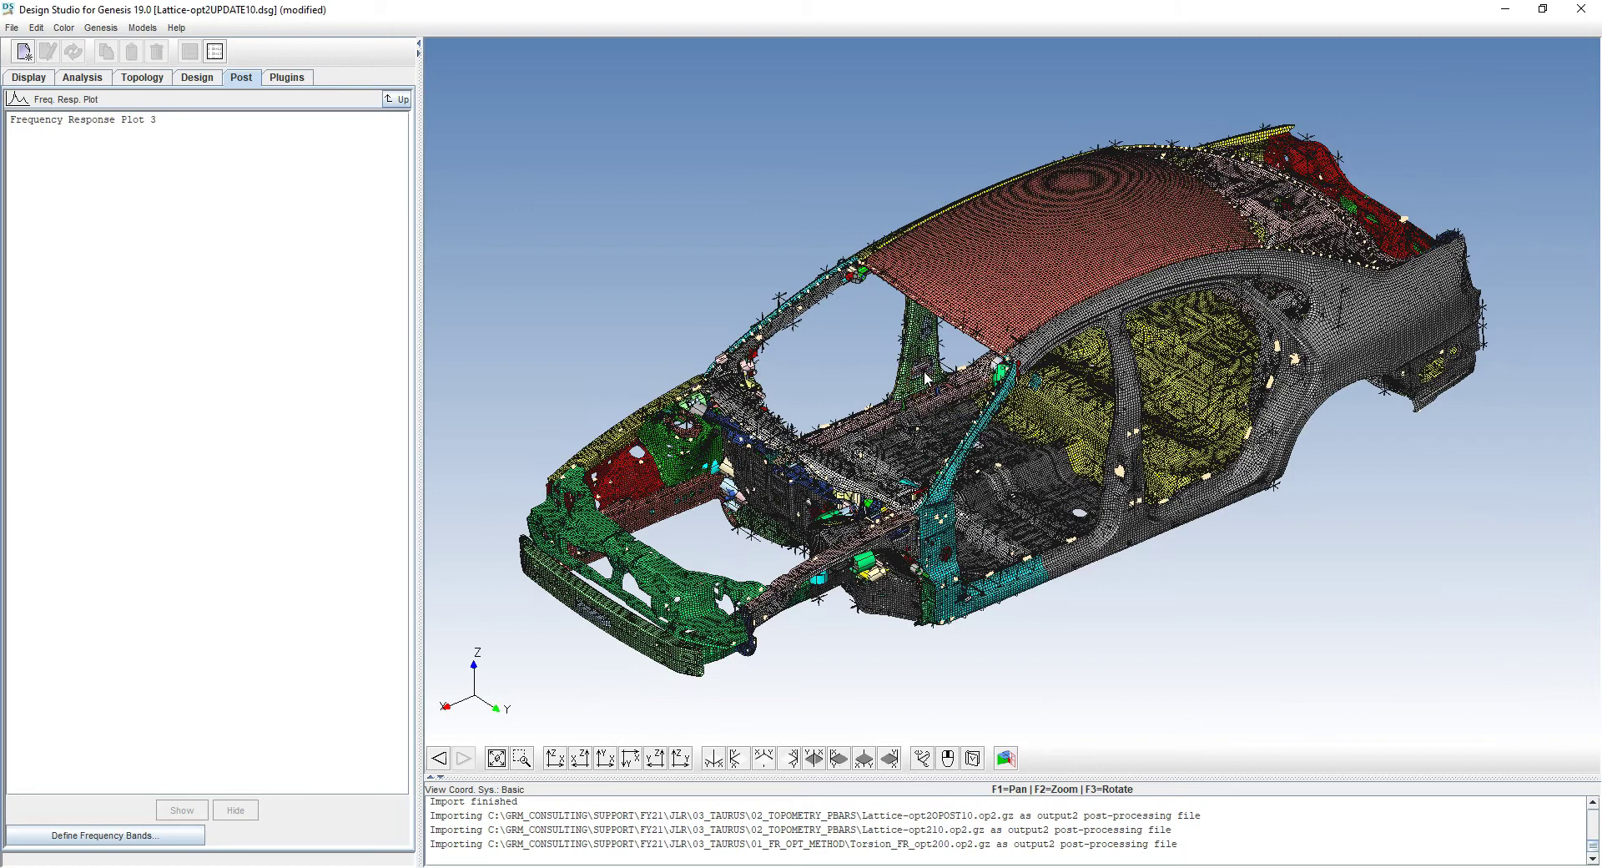